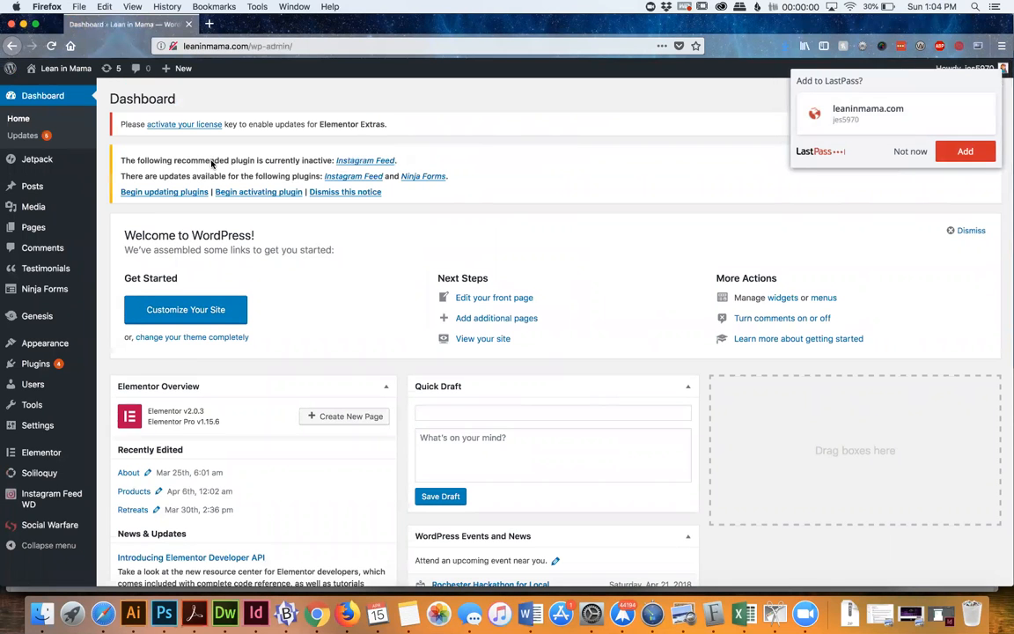
# Decline saving the site login in LastPass and dismiss the desktop notification
pyautogui.click(909, 151)
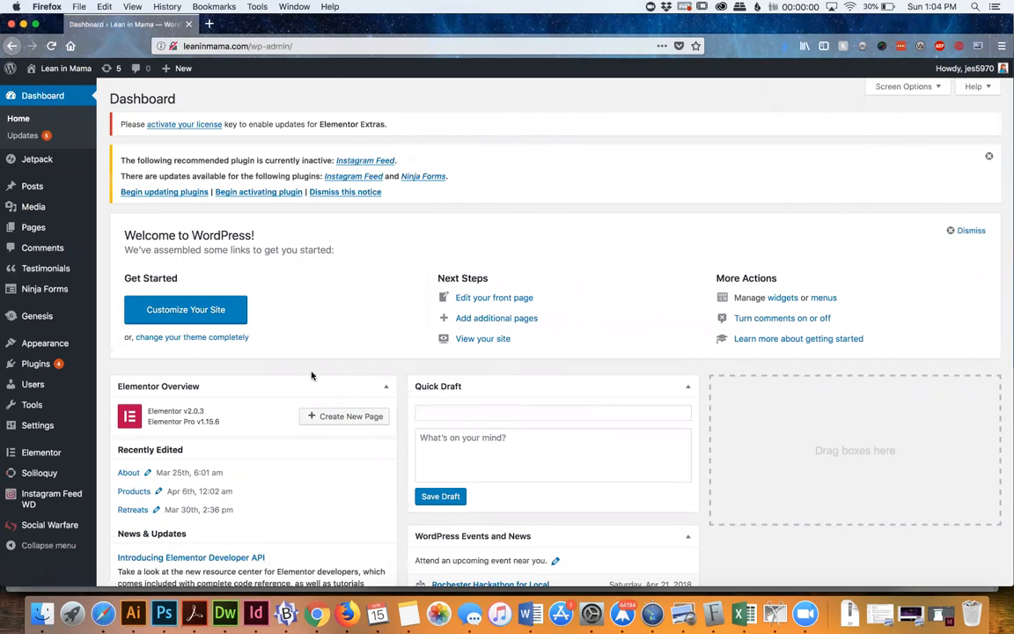
pyautogui.scroll(-5, 311, 376)
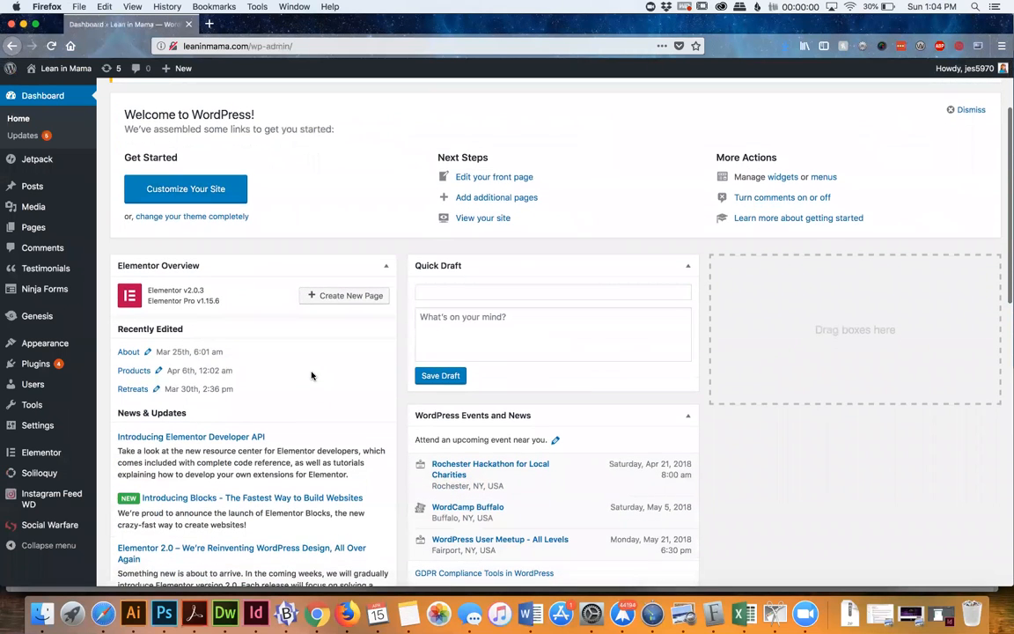
pyautogui.scroll(5, 311, 376)
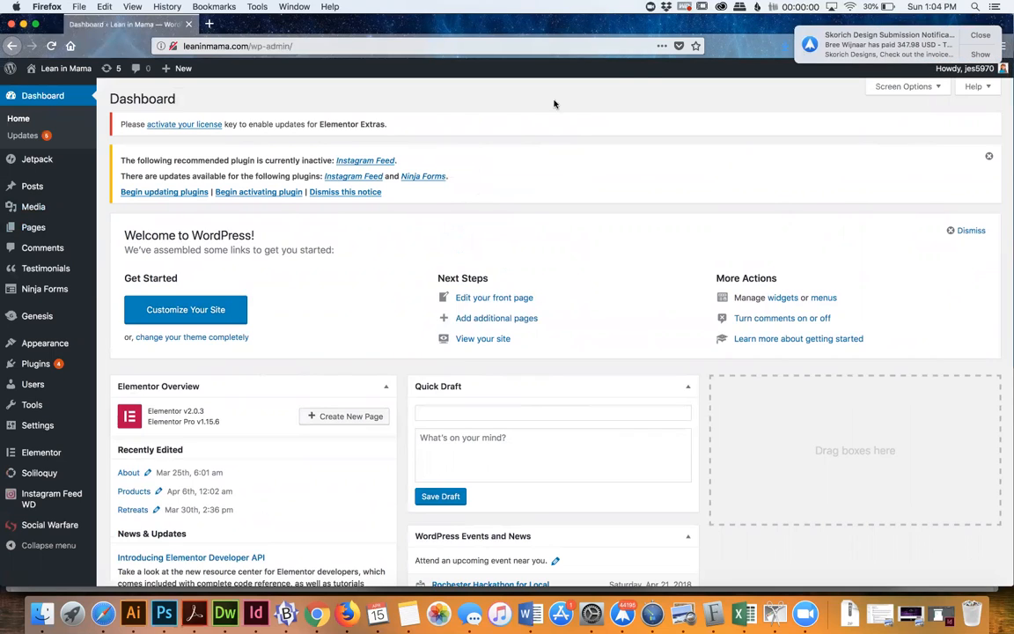
pyautogui.click(978, 35)
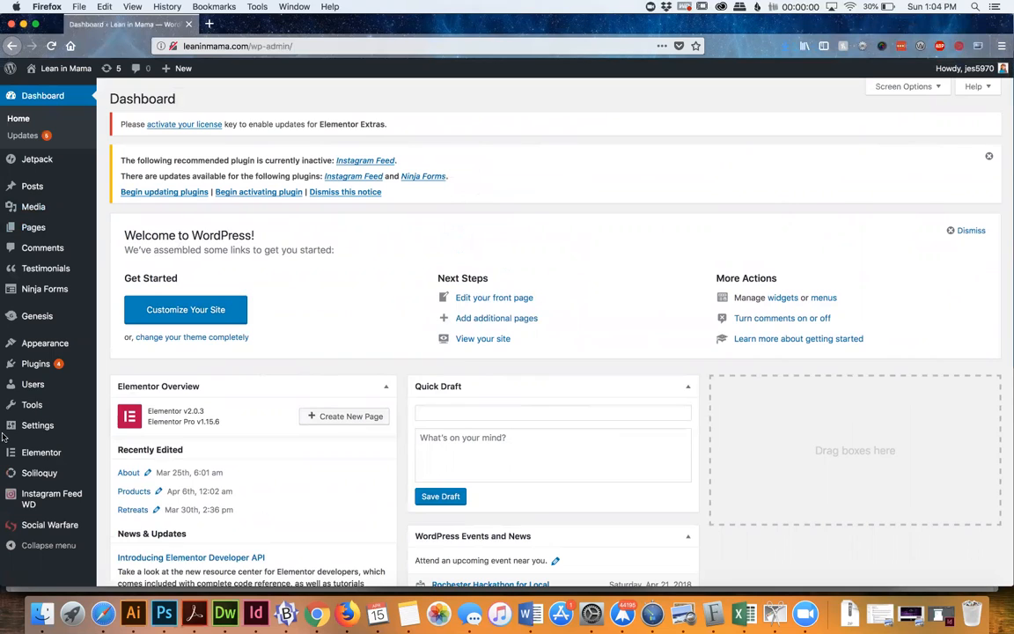
# Open the live Lean in Mama site in a new browser tab and look through its homepage sections
pyautogui.moveTo(37, 379)
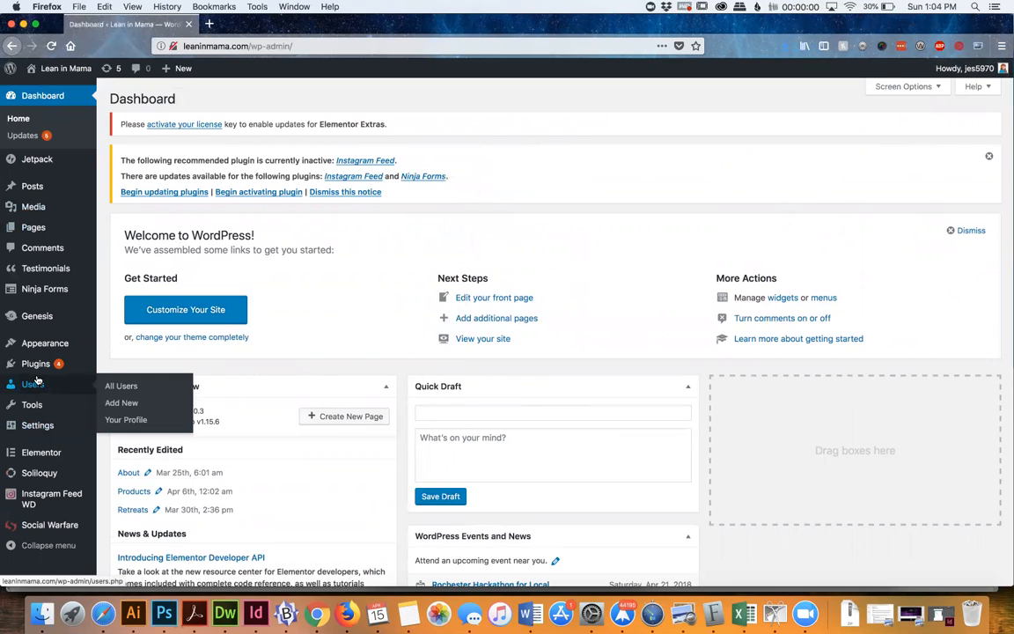
pyautogui.moveTo(58, 69)
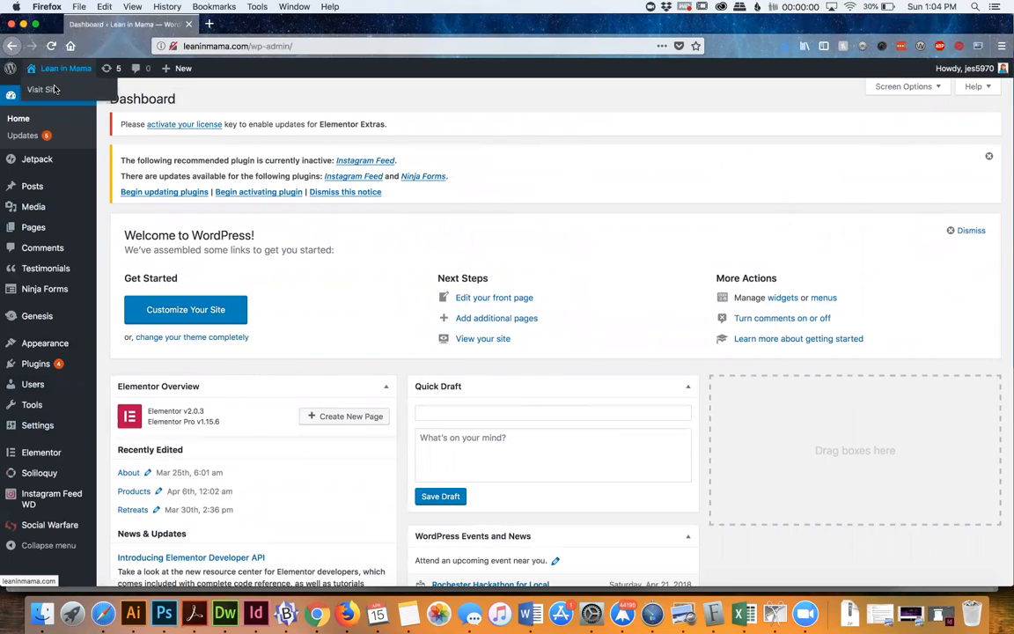
pyautogui.keyDown('super'); pyautogui.click(54, 89); pyautogui.keyUp('super')
pyautogui.click(255, 25)
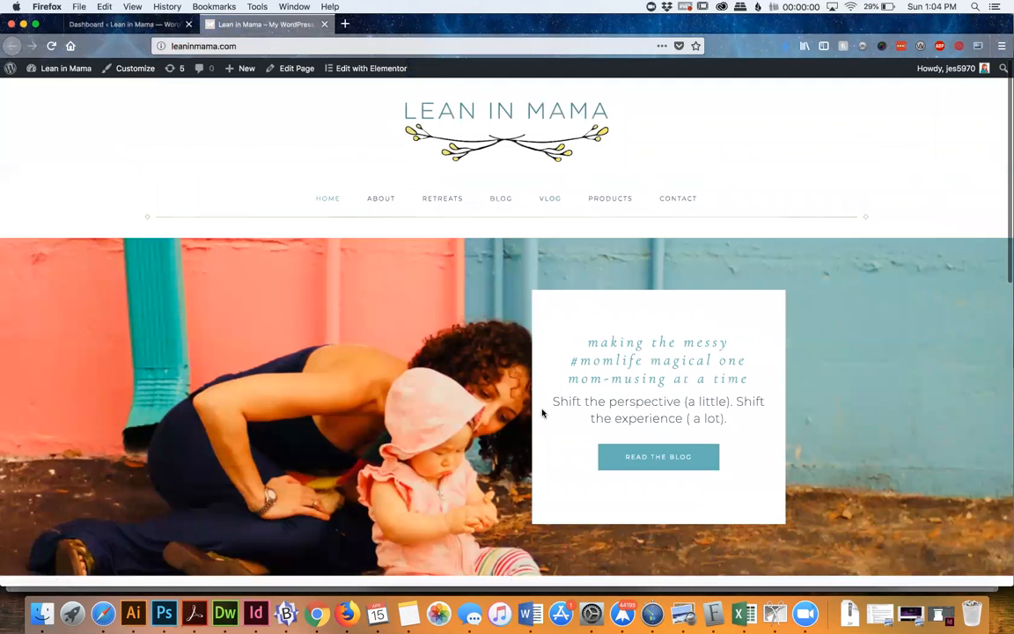
pyautogui.scroll(-3, 72, 353)
pyautogui.scroll(-8, 397, 453)
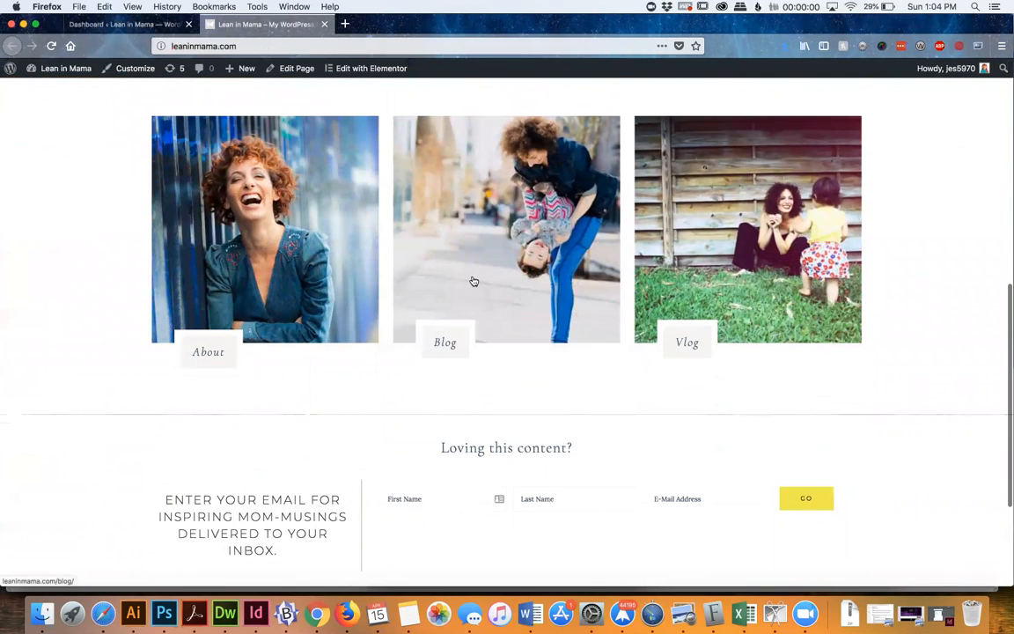
pyautogui.scroll(-2, 474, 281)
pyautogui.scroll(12, 474, 281)
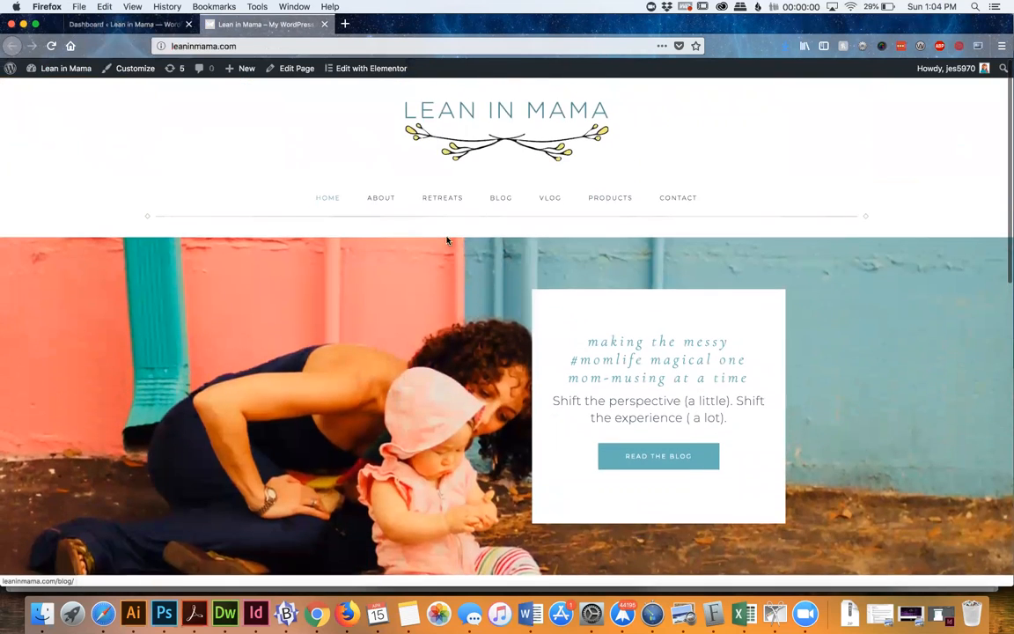
# Open the site's Widgets management page from the dashboard and compare its widget areas with the live homepage
pyautogui.click(145, 26)
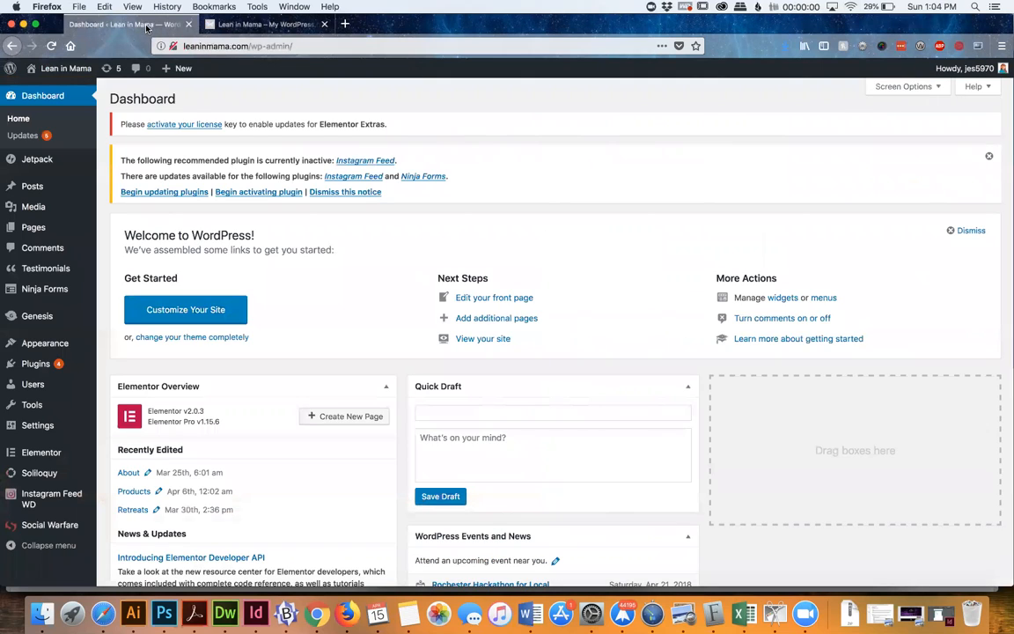
pyautogui.moveTo(49, 343)
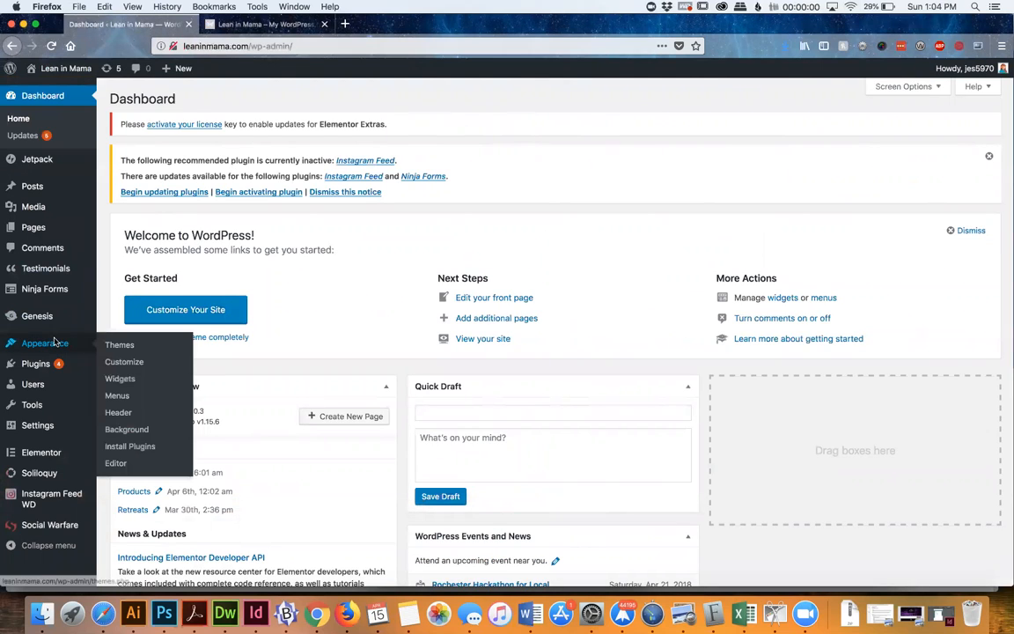
pyautogui.click(121, 381)
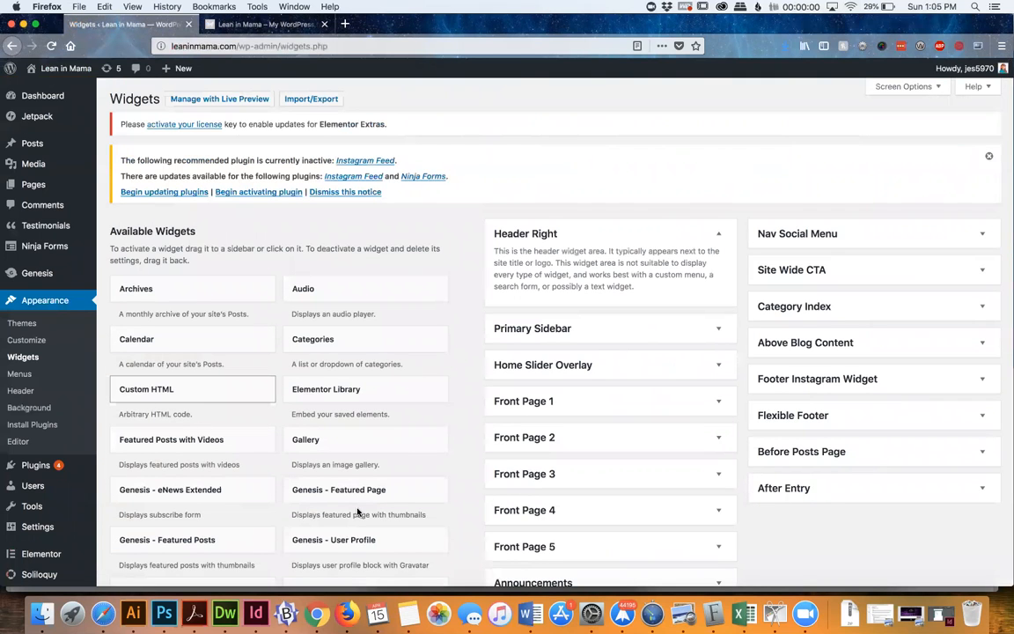
pyautogui.scroll(-3, 358, 512)
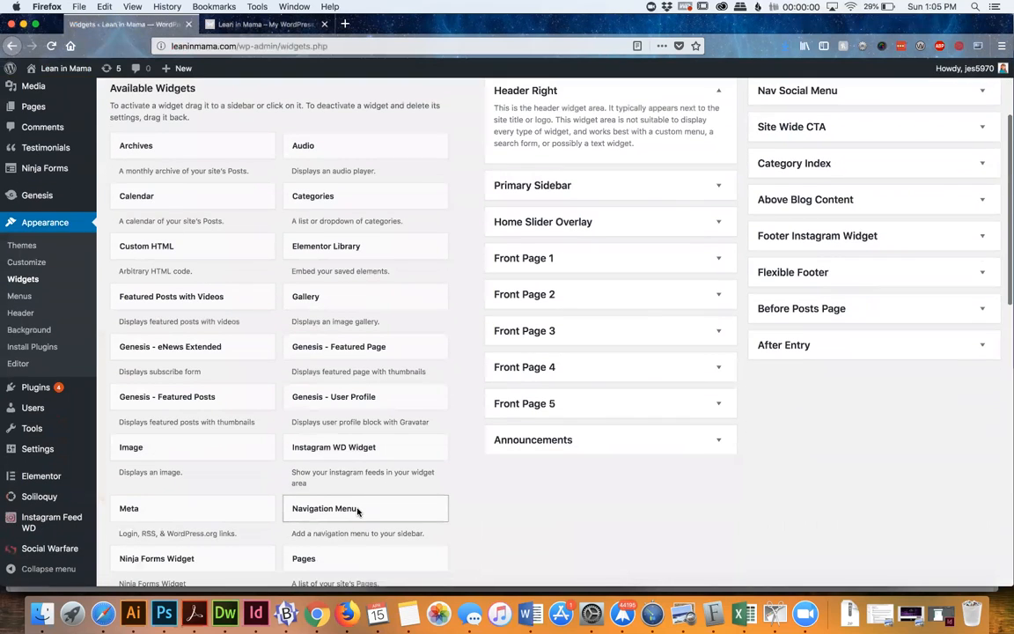
pyautogui.click(247, 25)
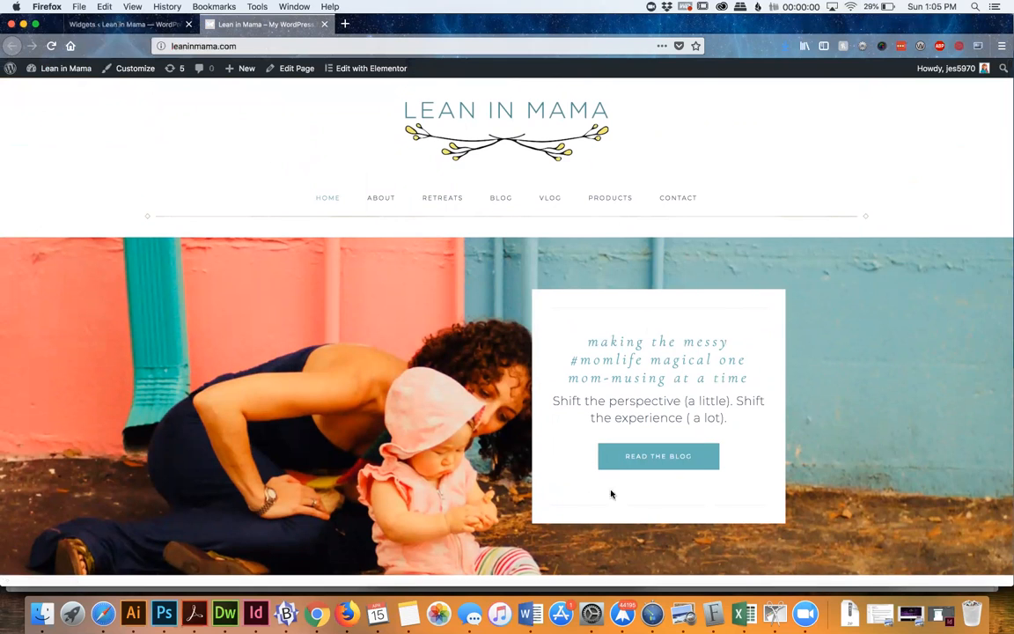
pyautogui.click(123, 24)
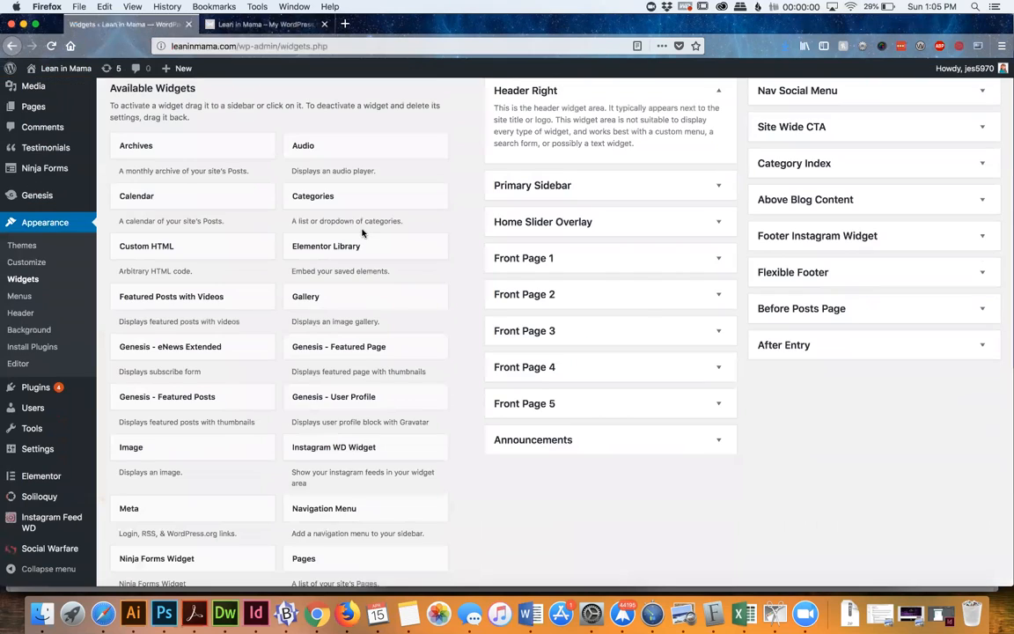
# Expand the text widget in the Home Slider Overlay area and compare its title with the overlay on the live homepage
pyautogui.click(535, 229)
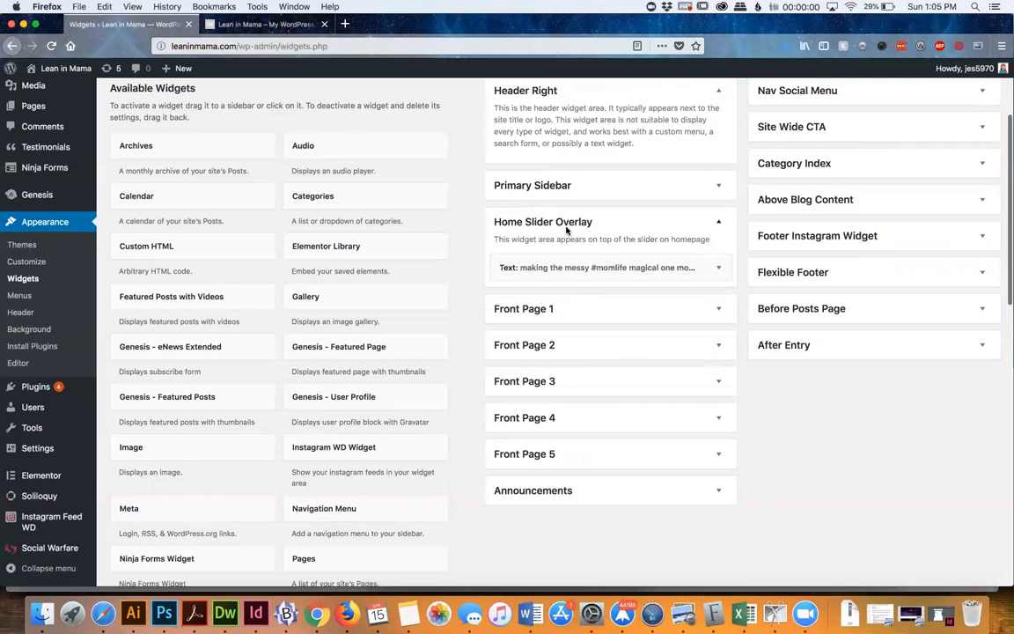
pyautogui.click(578, 268)
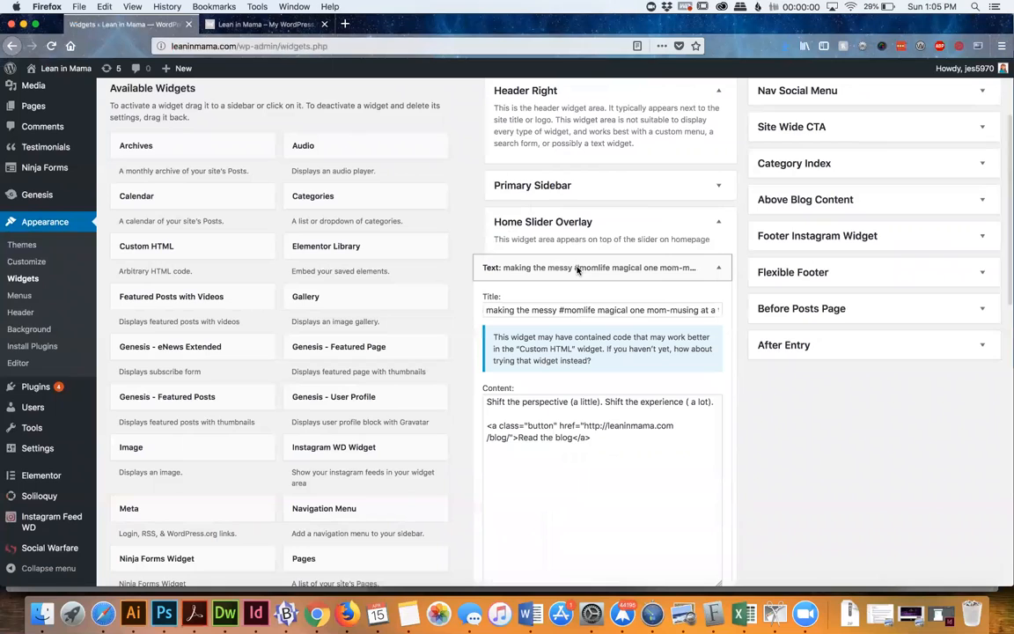
pyautogui.tripleClick(509, 312)
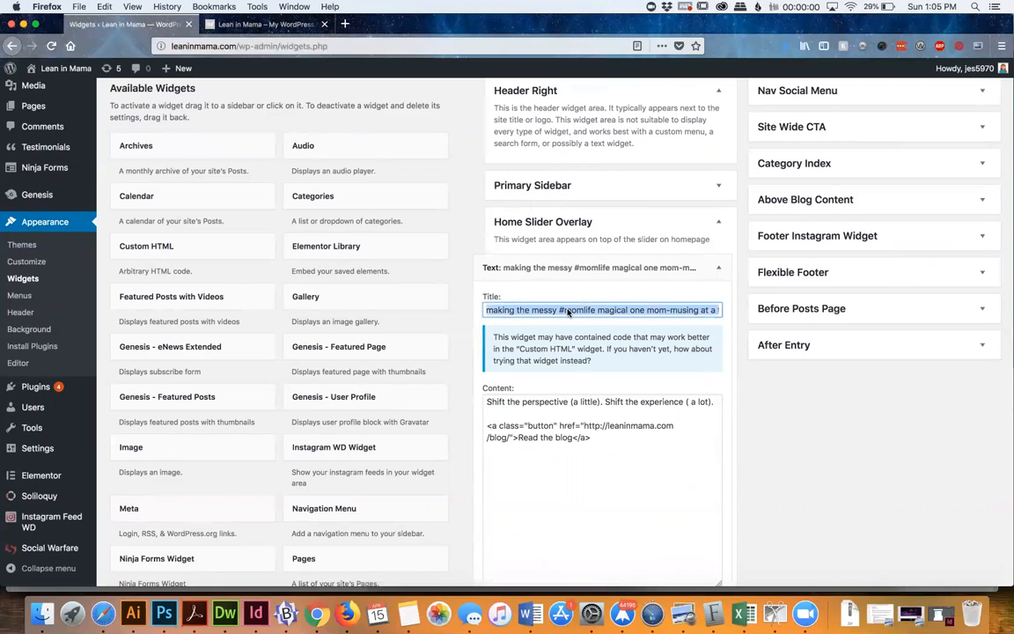
pyautogui.click(269, 24)
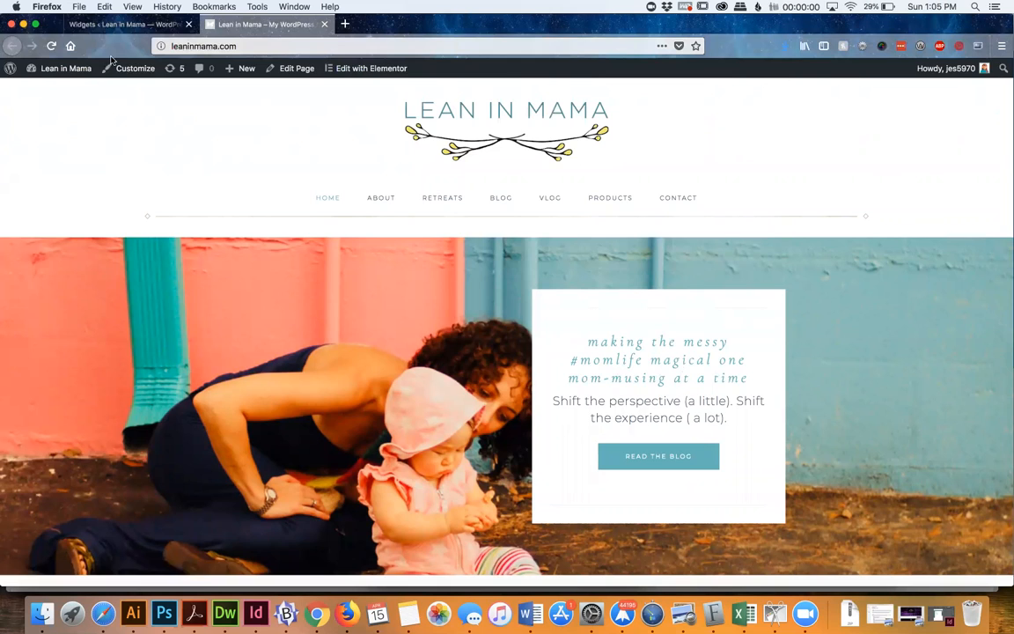
pyautogui.click(120, 31)
# Examine the overlay widget's body text and "Read the blog" button code, and collapse the widget
pyautogui.scroll(-2, 516, 411)
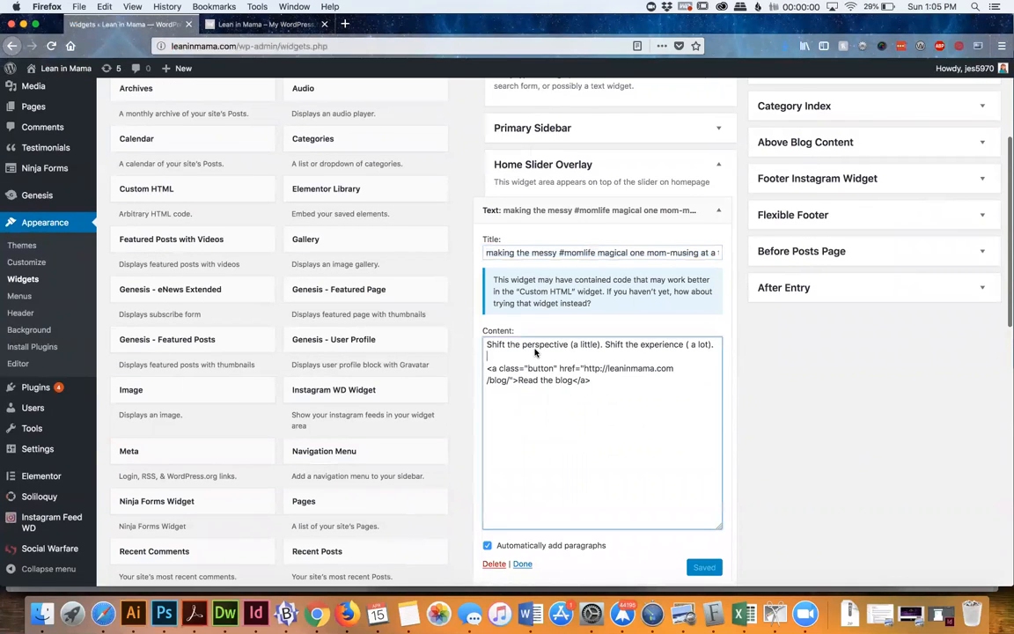
pyautogui.moveTo(715, 345); pyautogui.dragTo(607, 347)
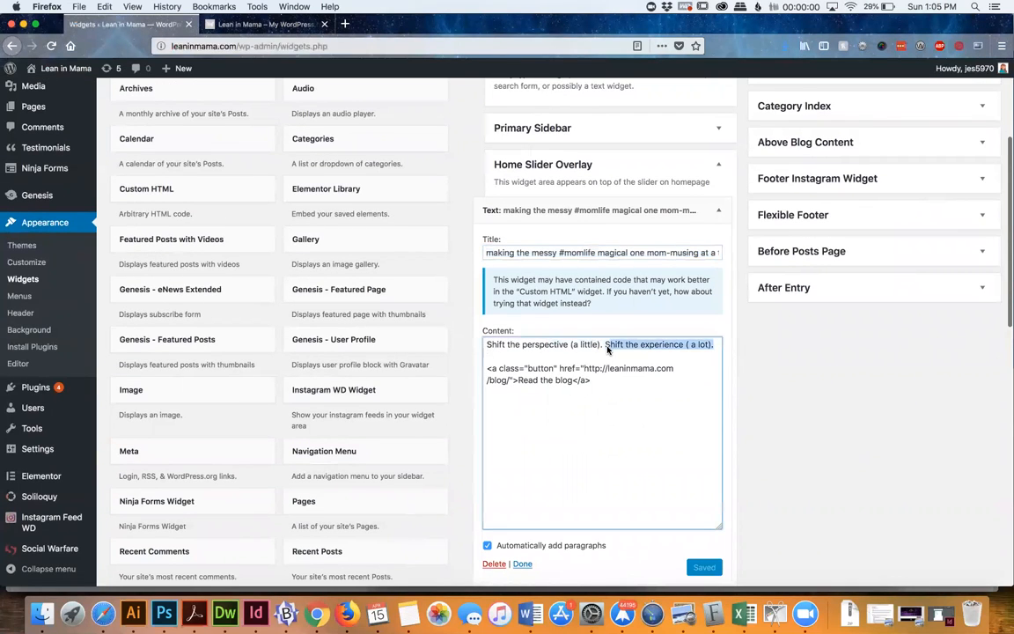
pyautogui.tripleClick(545, 381)
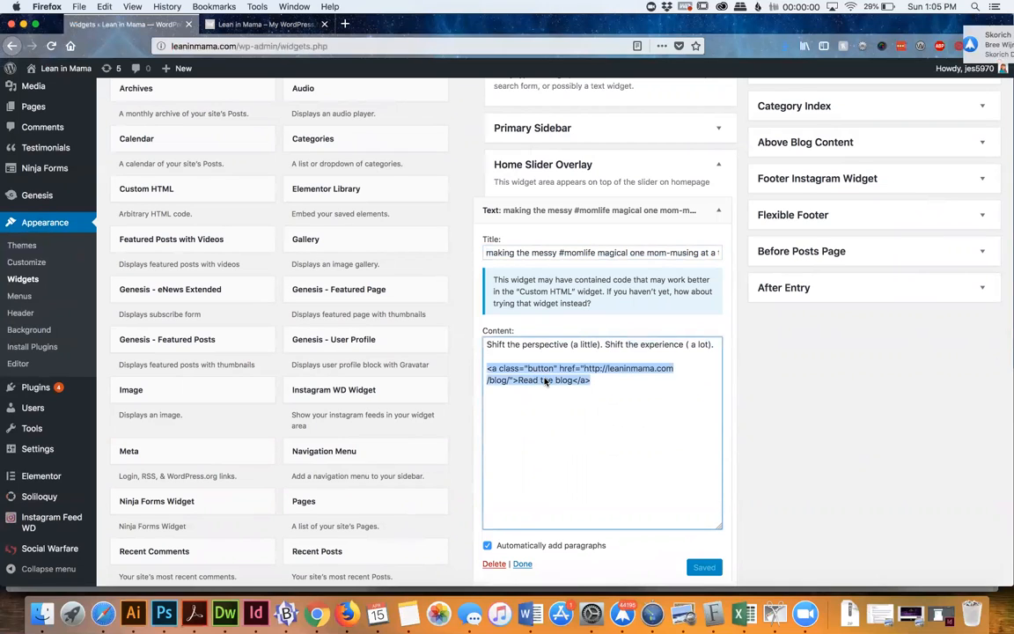
pyautogui.click(981, 36)
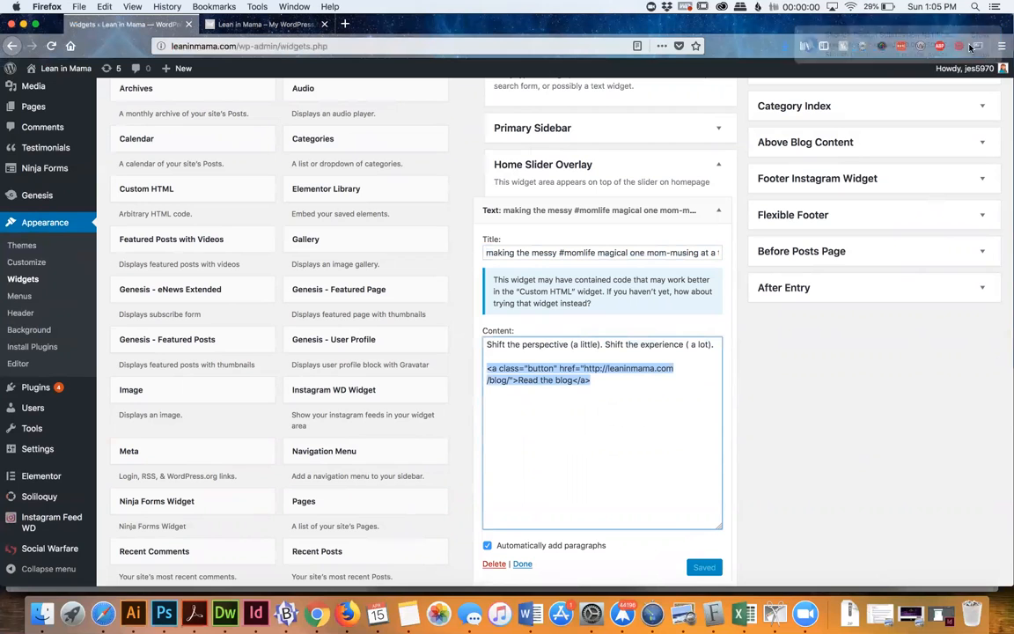
pyautogui.click(572, 211)
# Check the homepage section below the slider and expand the first Genesis - Featured Page widget in the Front Page 1 area
pyautogui.scroll(-1, 588, 308)
pyautogui.click(264, 24)
pyautogui.scroll(-10, 345, 305)
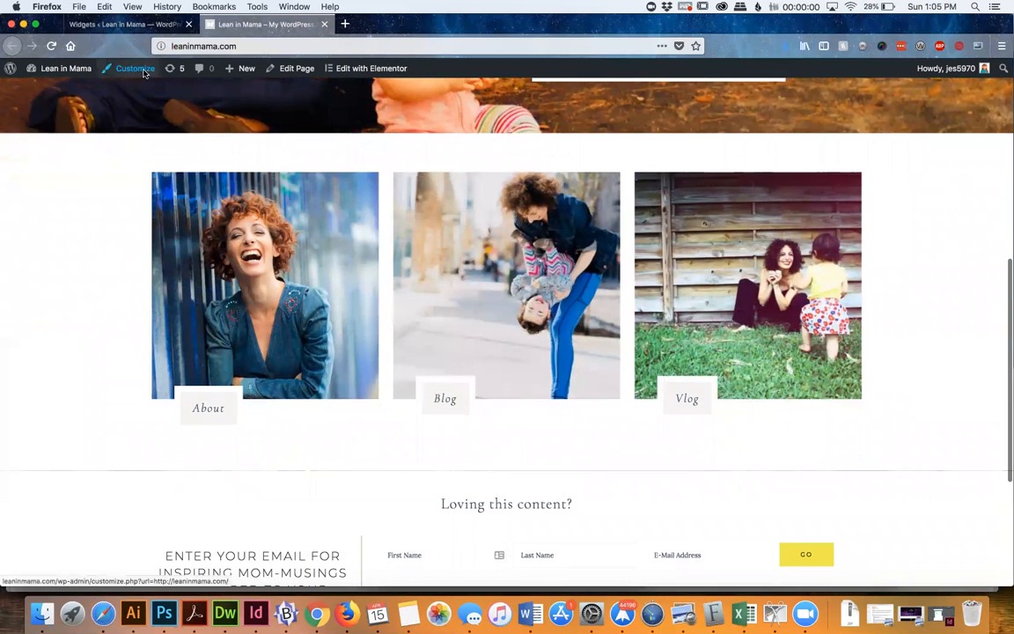
pyautogui.click(130, 26)
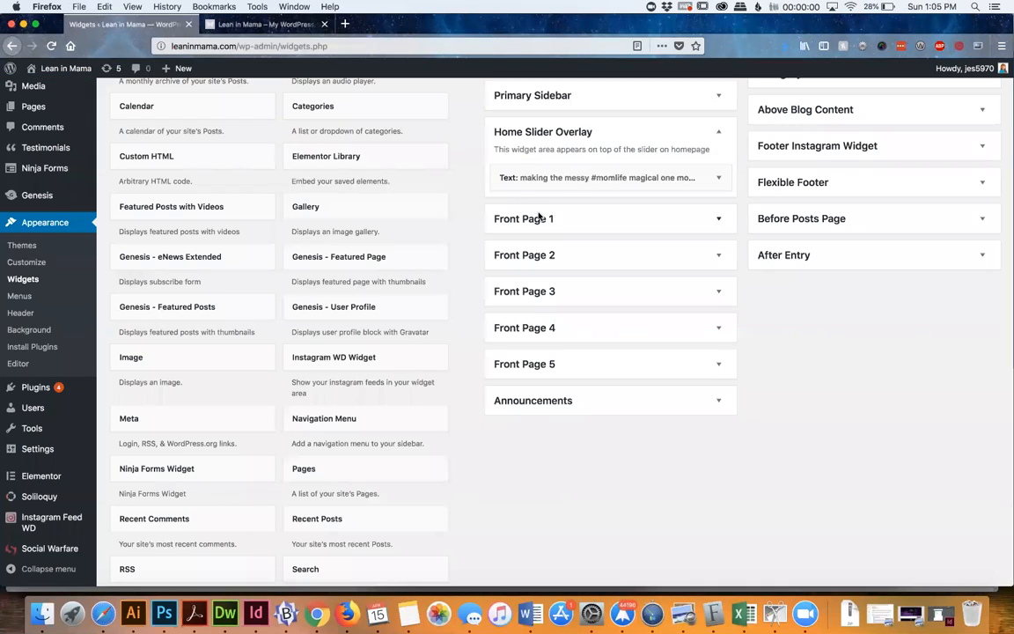
pyautogui.click(540, 217)
pyautogui.scroll(-2, 635, 287)
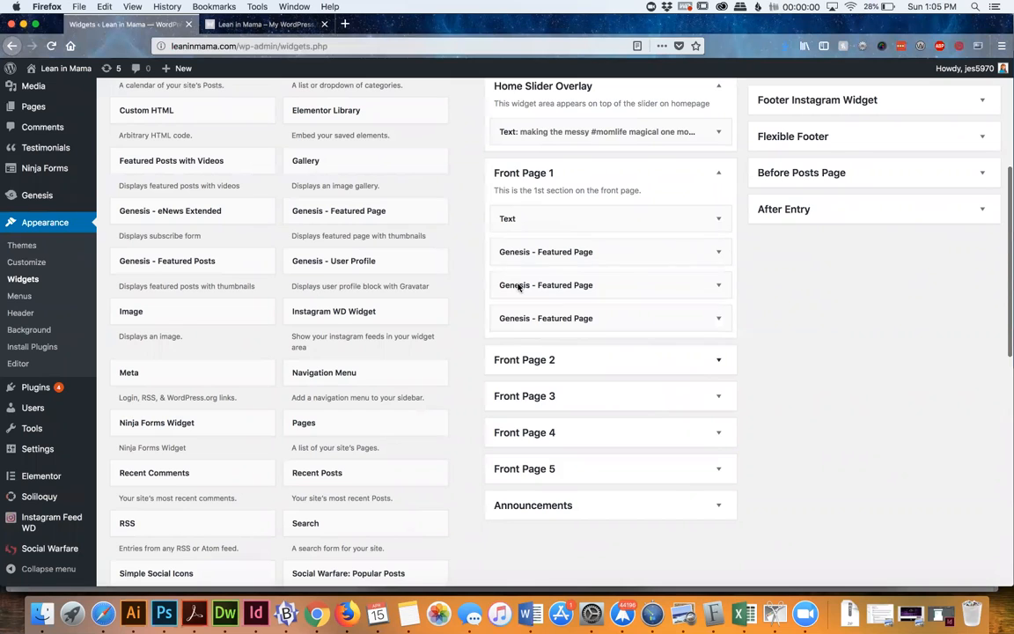
pyautogui.click(525, 251)
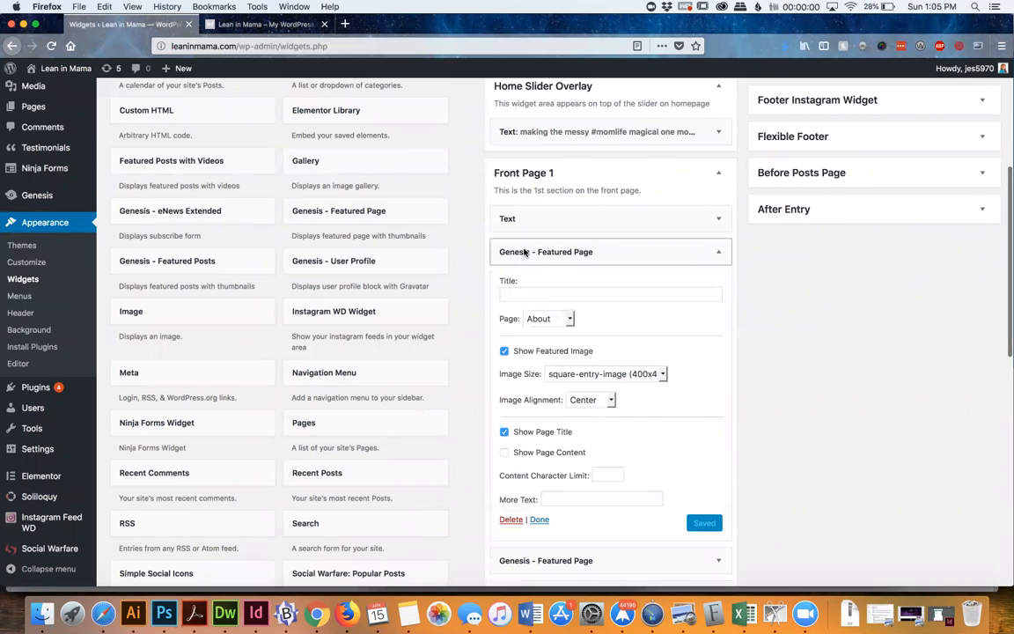
pyautogui.scroll(-3, 690, 401)
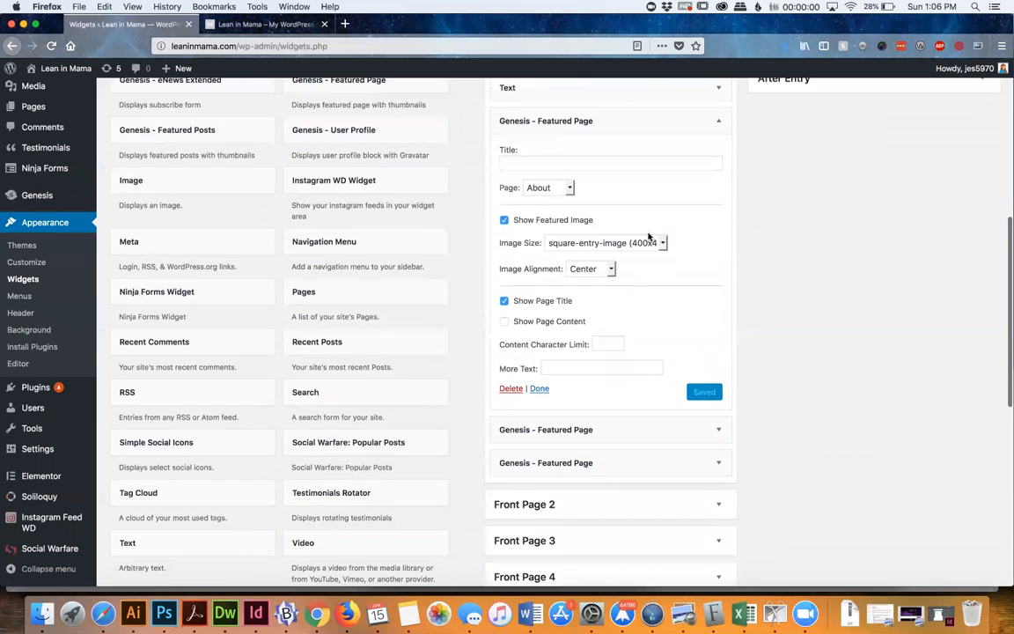
# Examine the page choices of the first Featured Page widget, keeping About, and compare them with the homepage's three image boxes
pyautogui.click(527, 193)
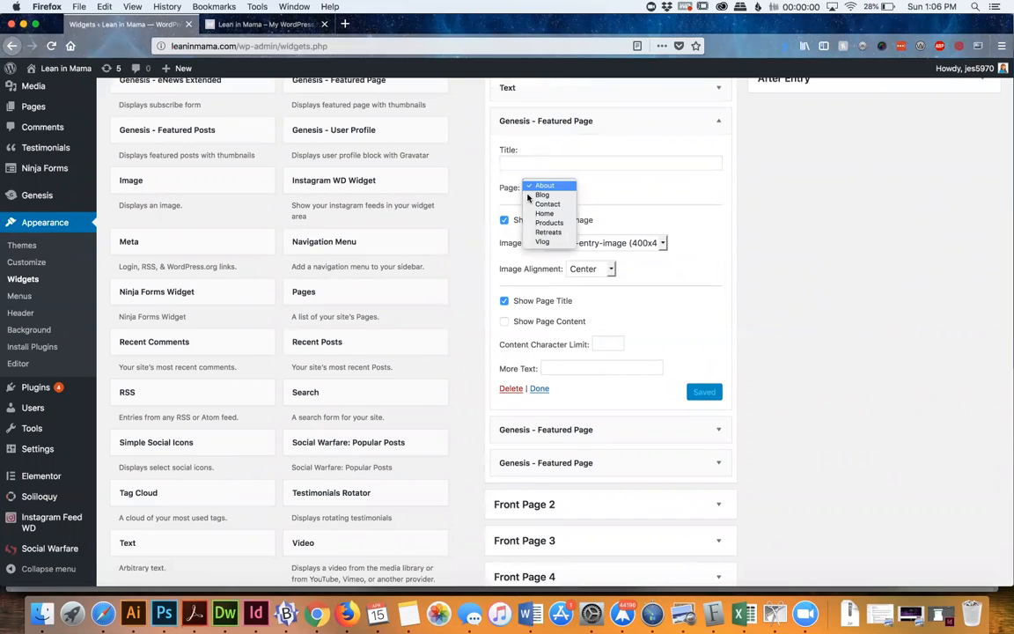
pyautogui.click(506, 204)
pyautogui.click(536, 192)
pyautogui.click(517, 199)
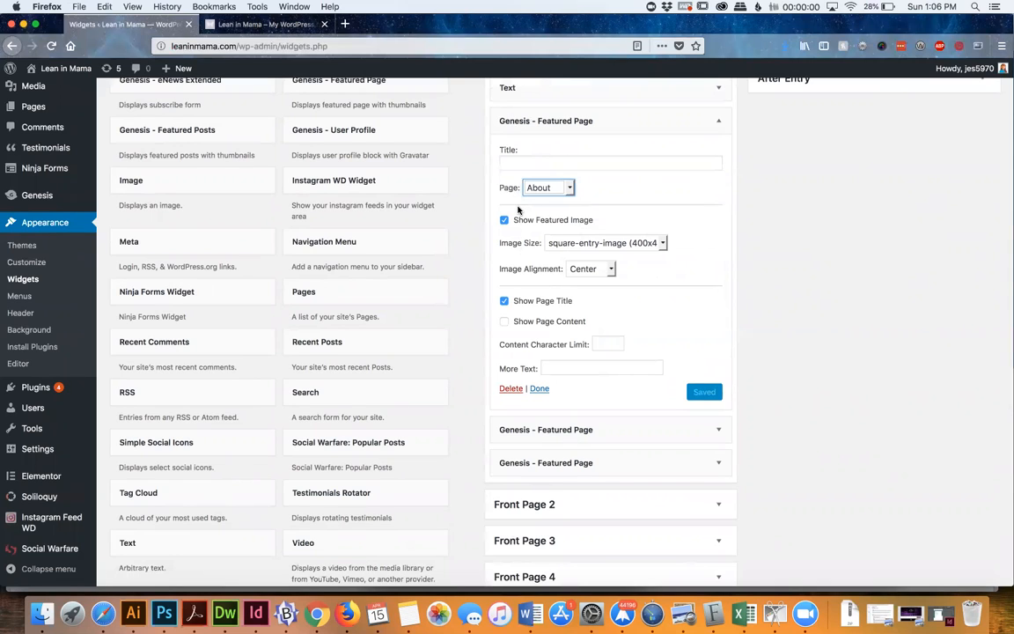
pyautogui.click(227, 25)
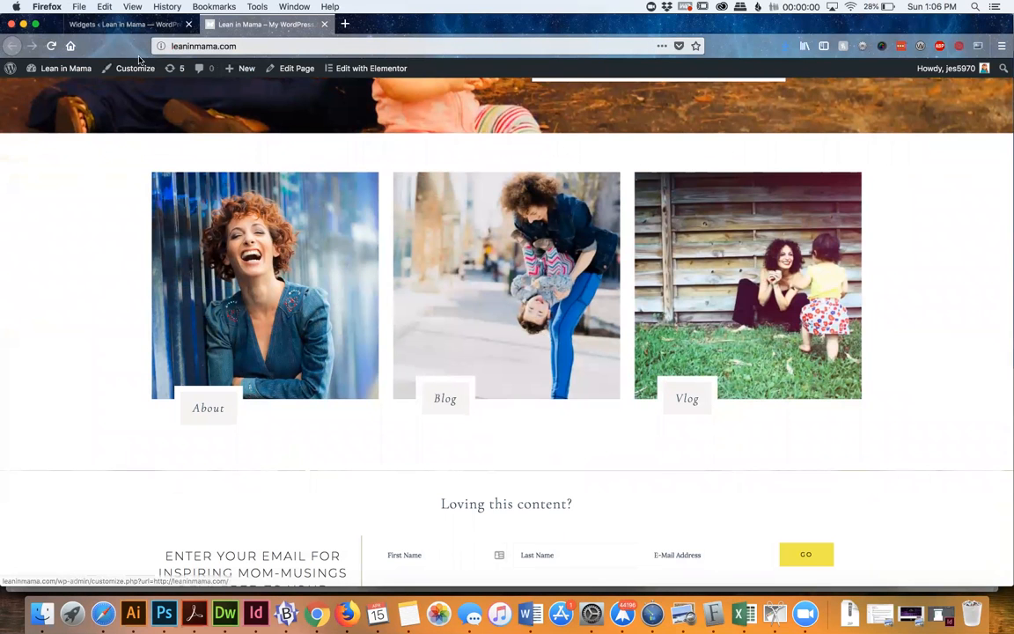
pyautogui.click(130, 26)
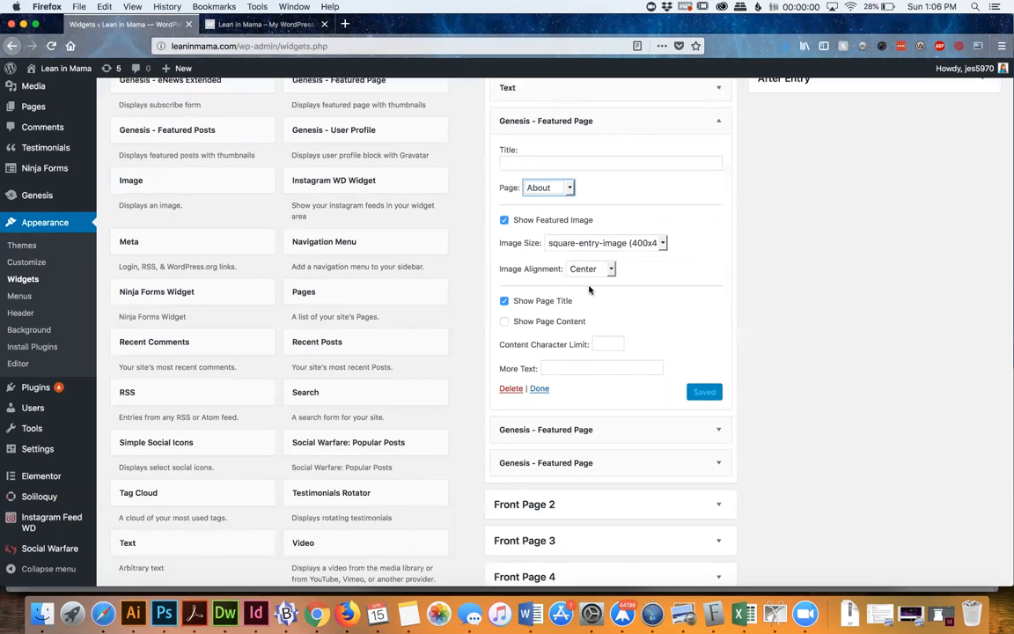
# Examine the Featured Page widget's image, page title and page content options against the About box on the homepage
pyautogui.scroll(-5, 589, 290)
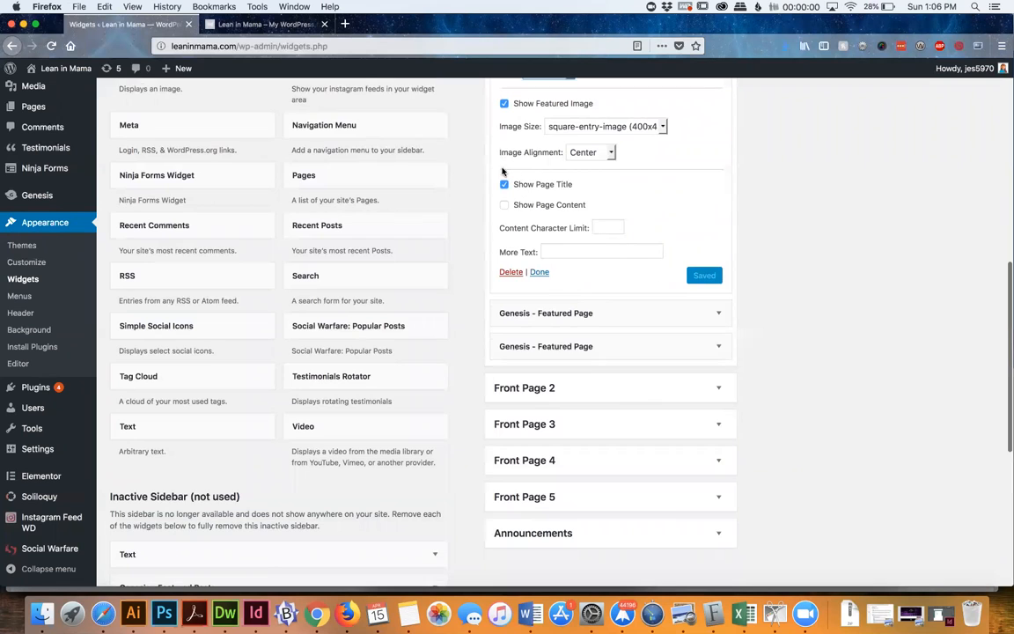
pyautogui.click(262, 22)
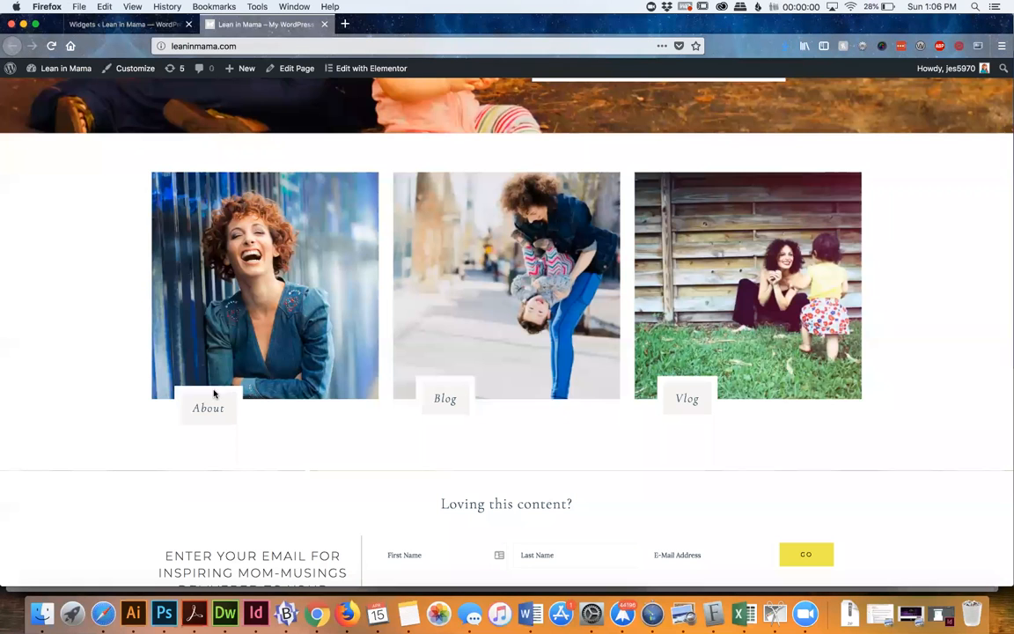
pyautogui.click(119, 24)
pyautogui.scroll(-2, 678, 212)
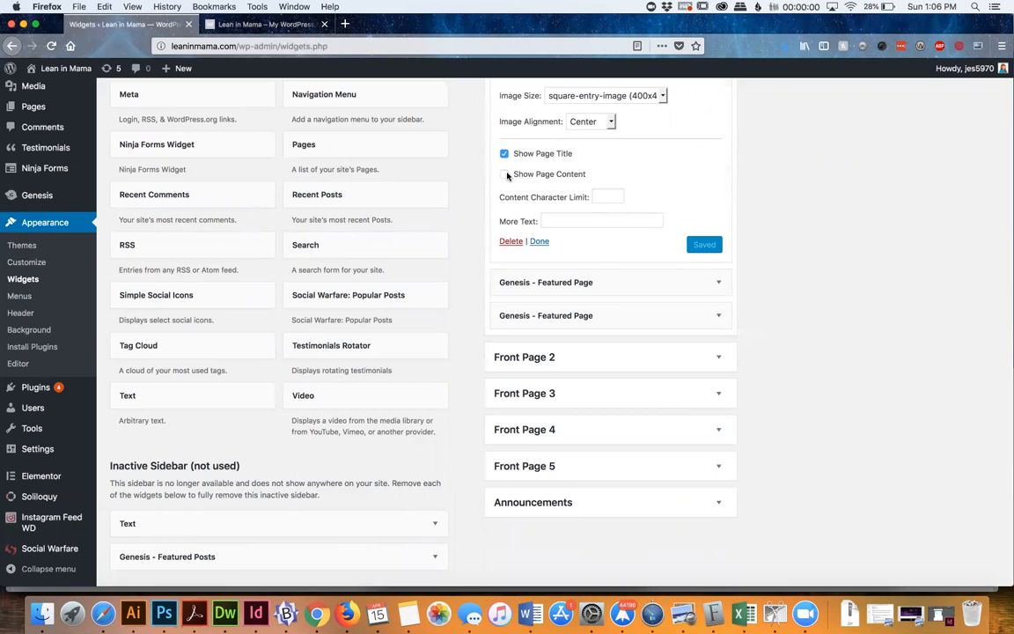
pyautogui.scroll(5, 507, 176)
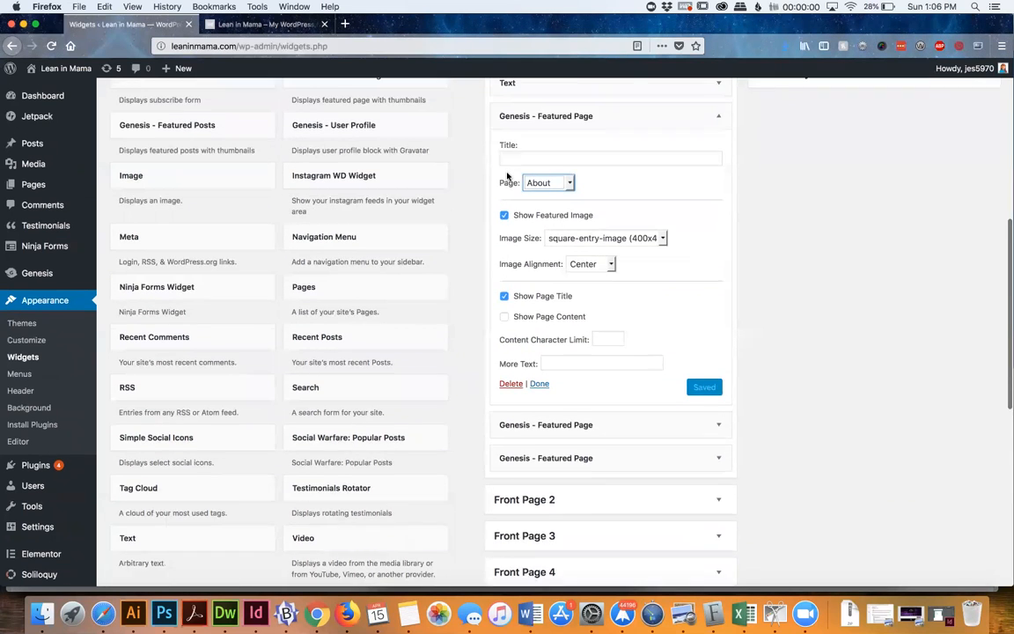
# Collapse the first Featured Page widget and expand the second one in the Front Page 1 area to examine its settings
pyautogui.click(632, 184)
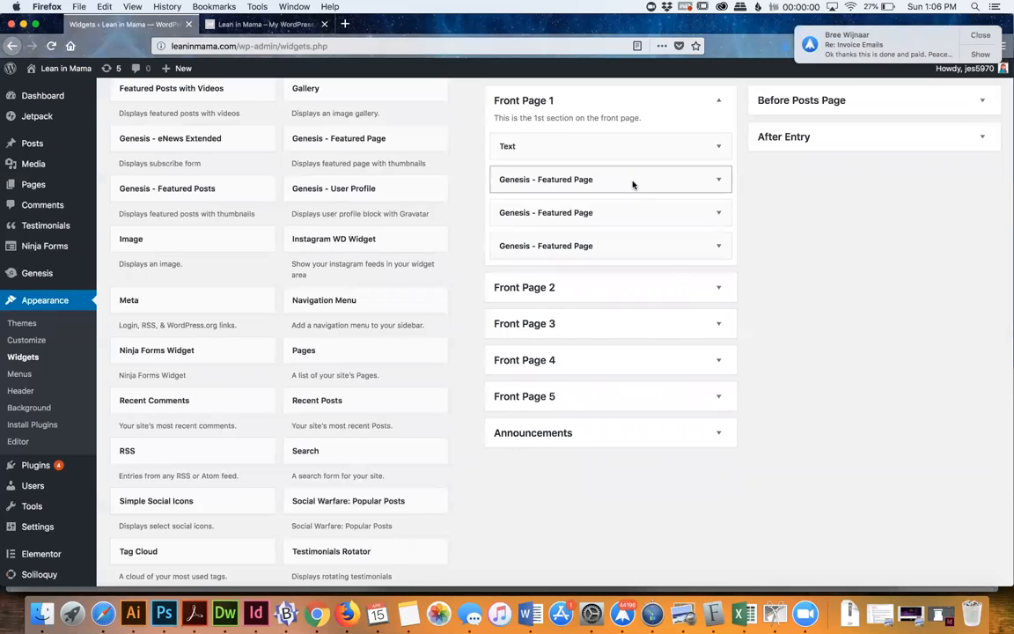
pyautogui.click(980, 36)
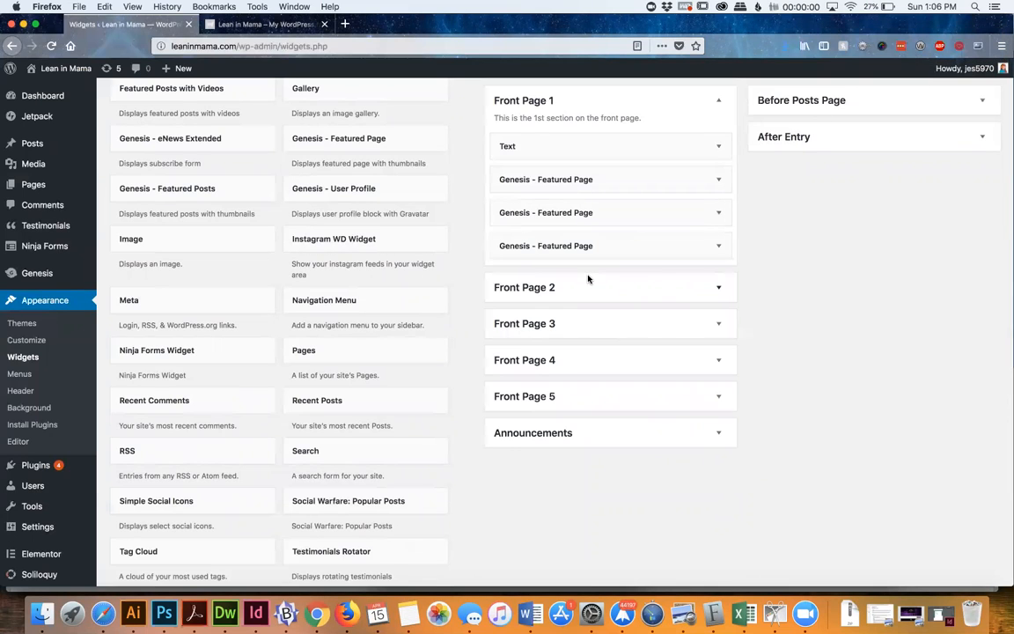
pyautogui.scroll(-1, 590, 268)
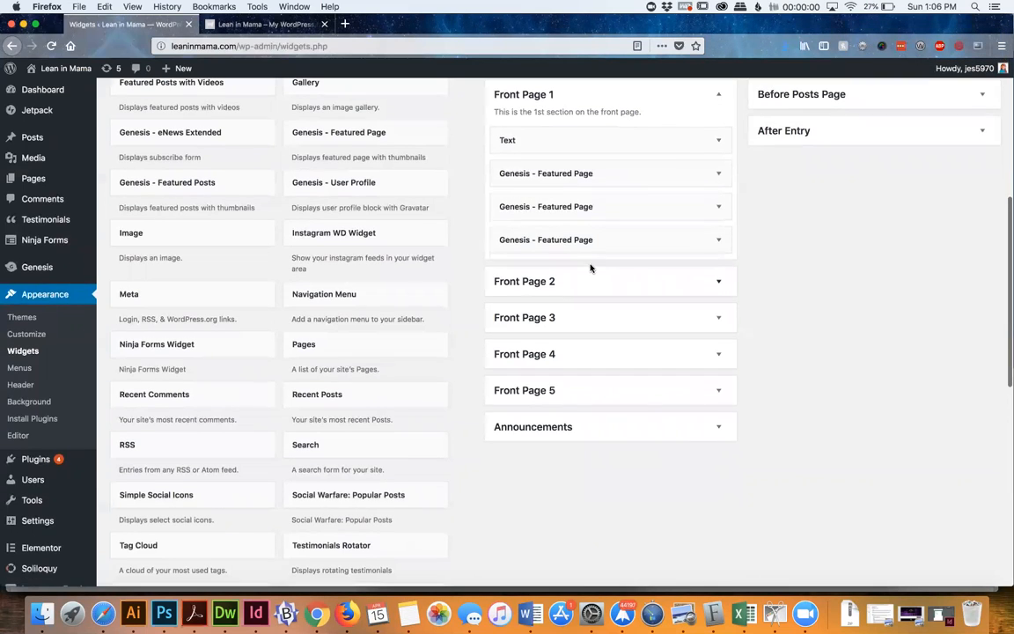
pyautogui.click(609, 217)
pyautogui.scroll(-3, 618, 306)
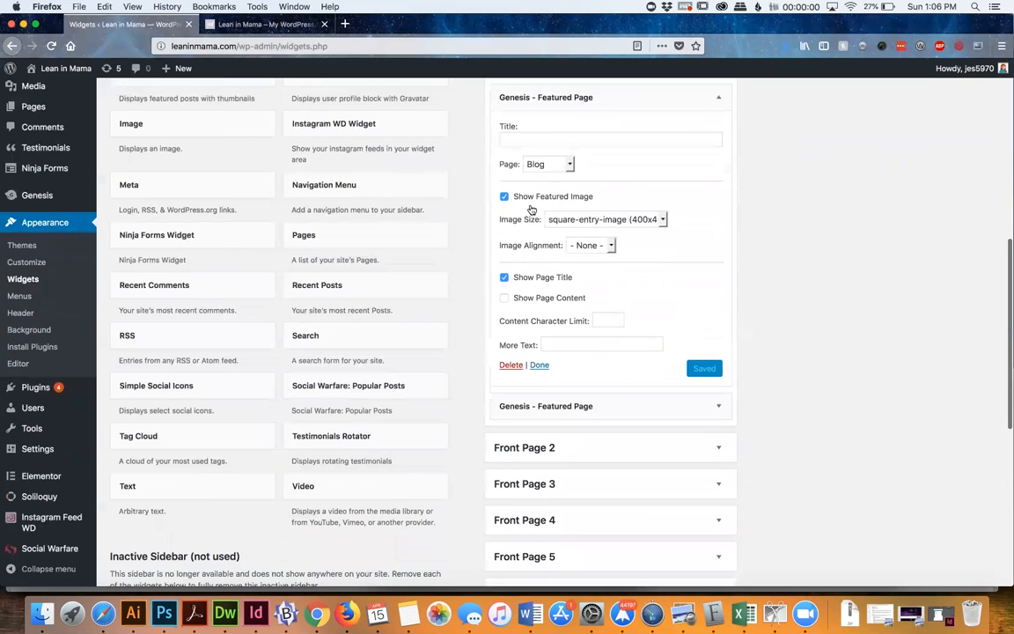
# Expand the third Featured Page widget and check the homepage's image boxes and the email signup section below them
pyautogui.click(557, 411)
pyautogui.scroll(-5, 557, 414)
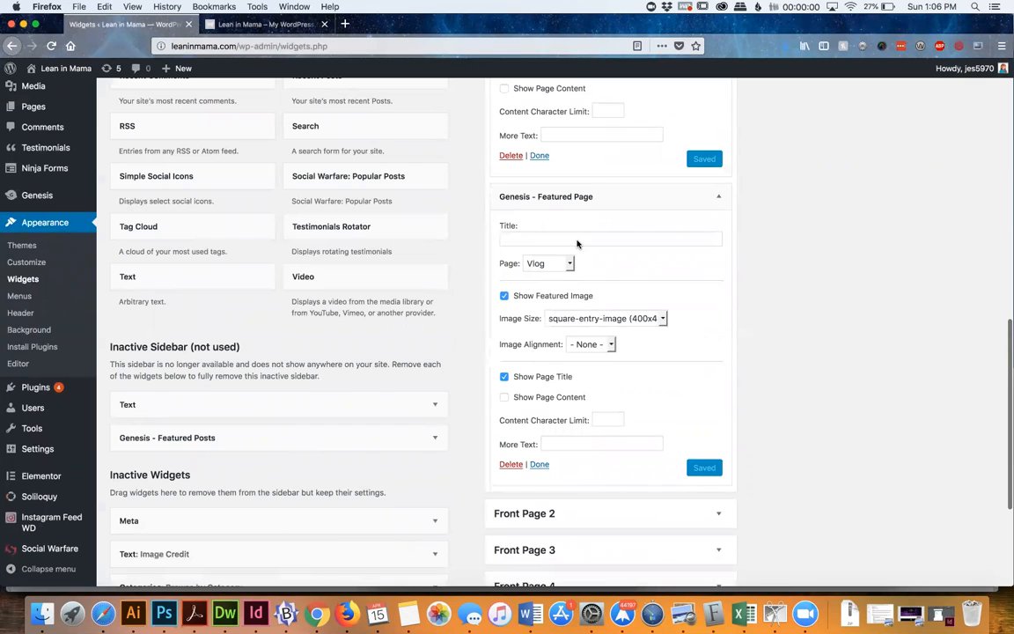
pyautogui.scroll(-5, 578, 244)
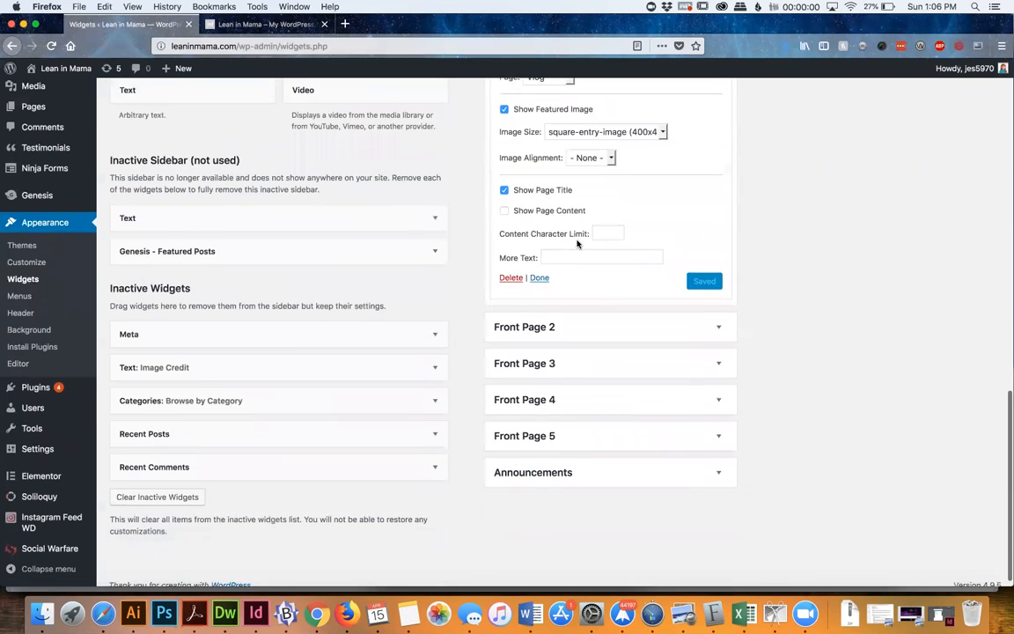
pyautogui.click(264, 24)
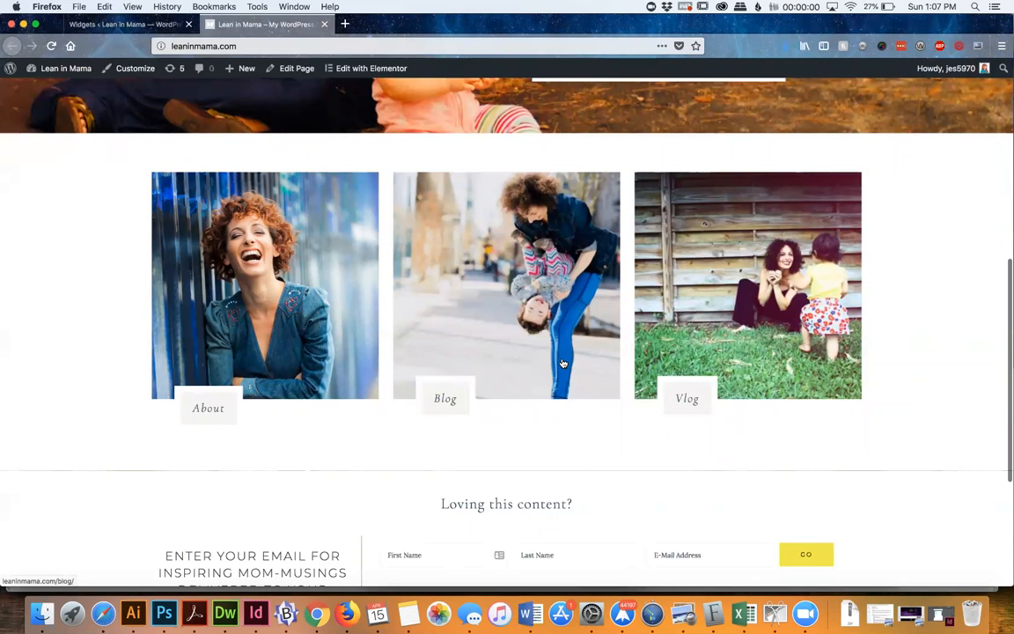
pyautogui.scroll(-5, 563, 362)
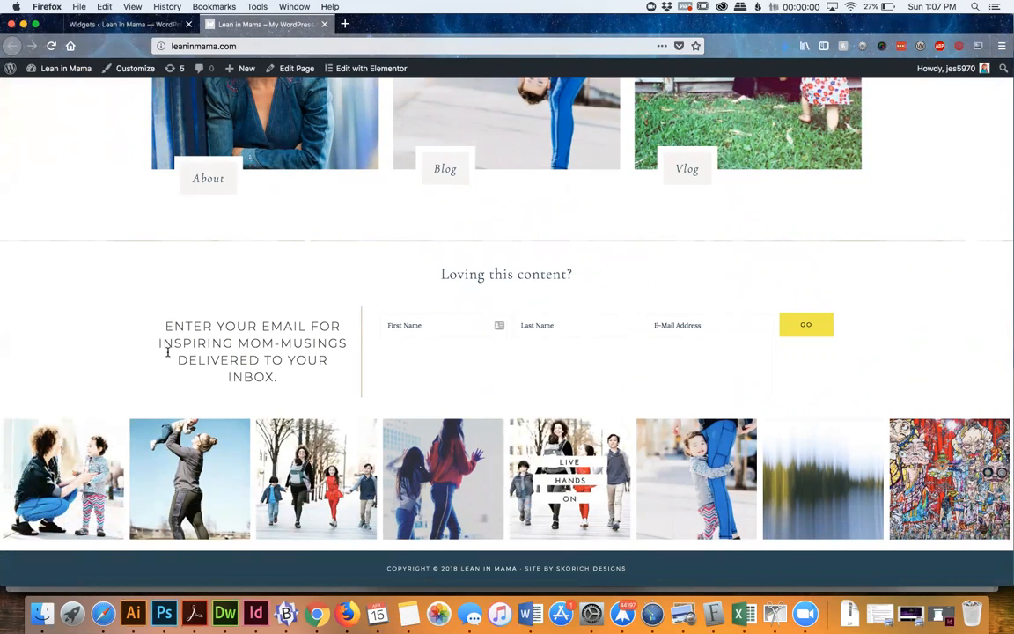
# Return to the Widgets page and expand the Flexible Footer, Before Posts Page and After Entry widget areas
pyautogui.click(91, 24)
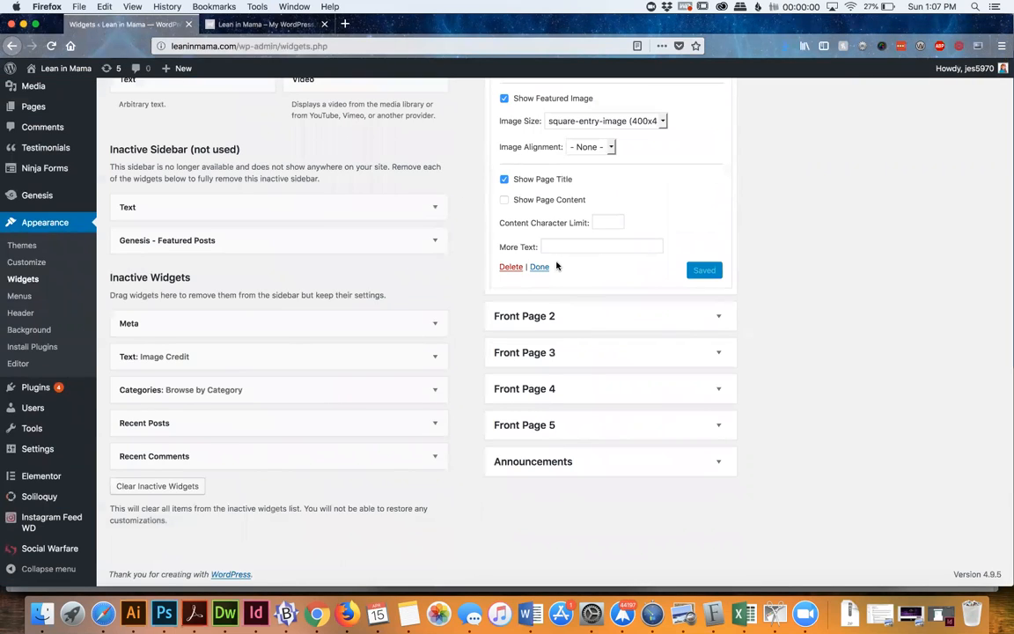
pyautogui.scroll(10, 690, 334)
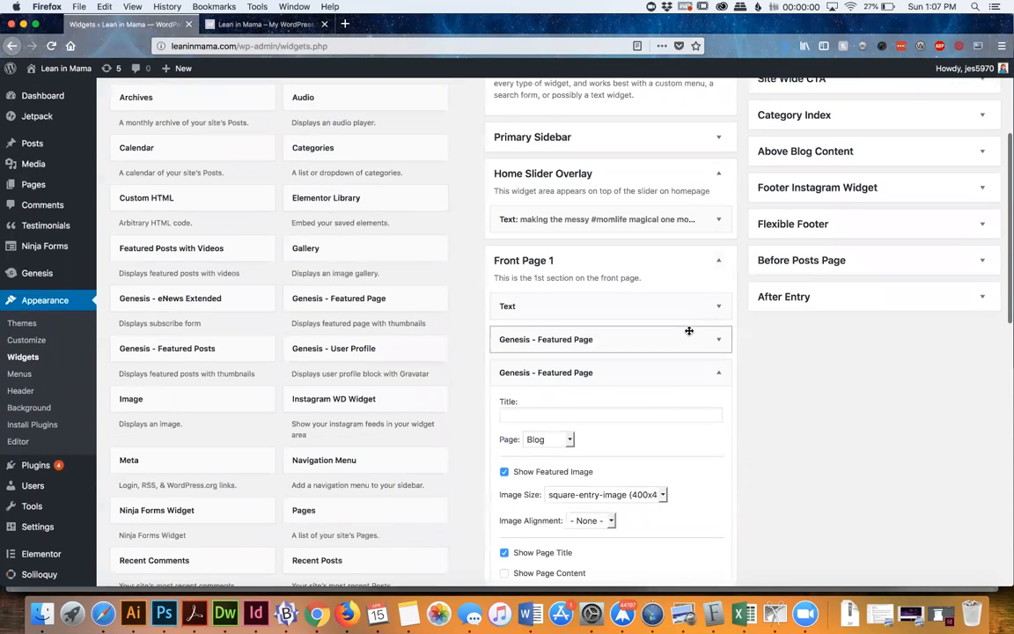
pyautogui.scroll(3, 690, 331)
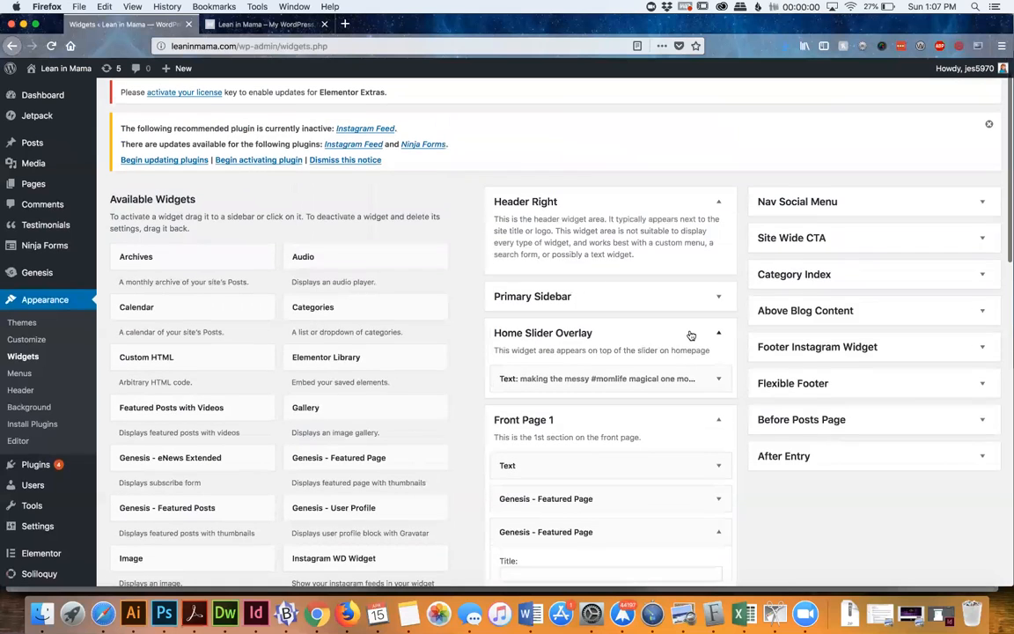
pyautogui.click(817, 390)
pyautogui.click(805, 489)
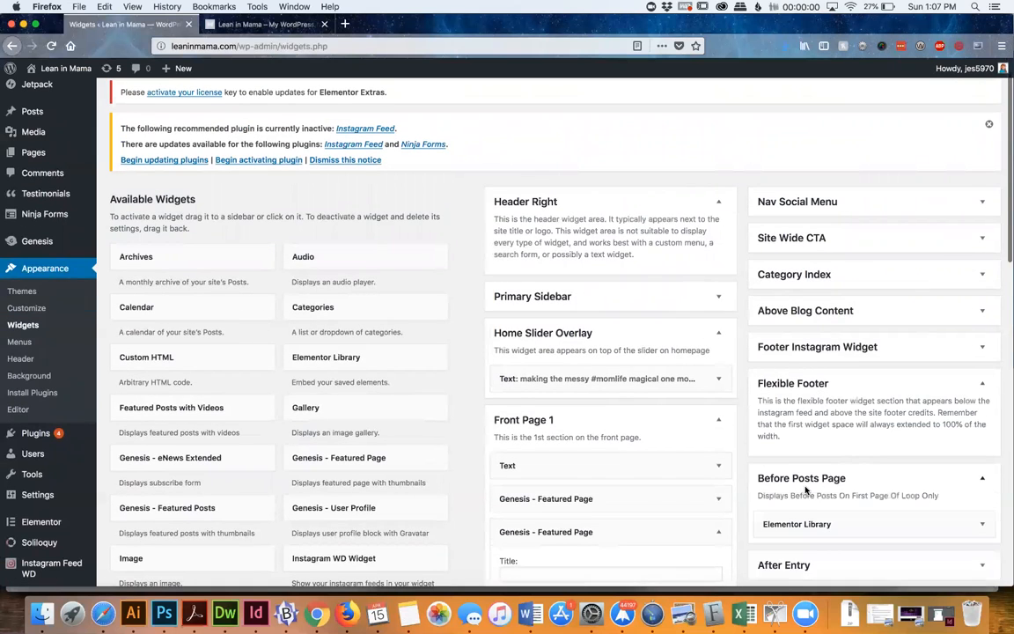
pyautogui.scroll(-3, 804, 491)
pyautogui.click(804, 490)
pyautogui.scroll(-3, 805, 488)
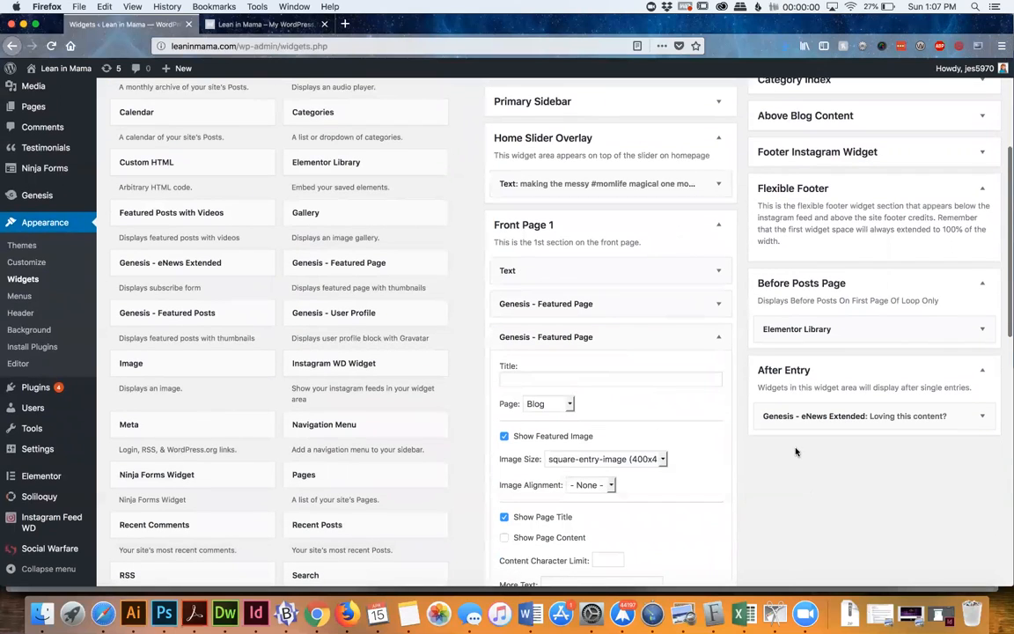
# Go from the homepage to the site's Blog page and look through its posts
pyautogui.click(254, 27)
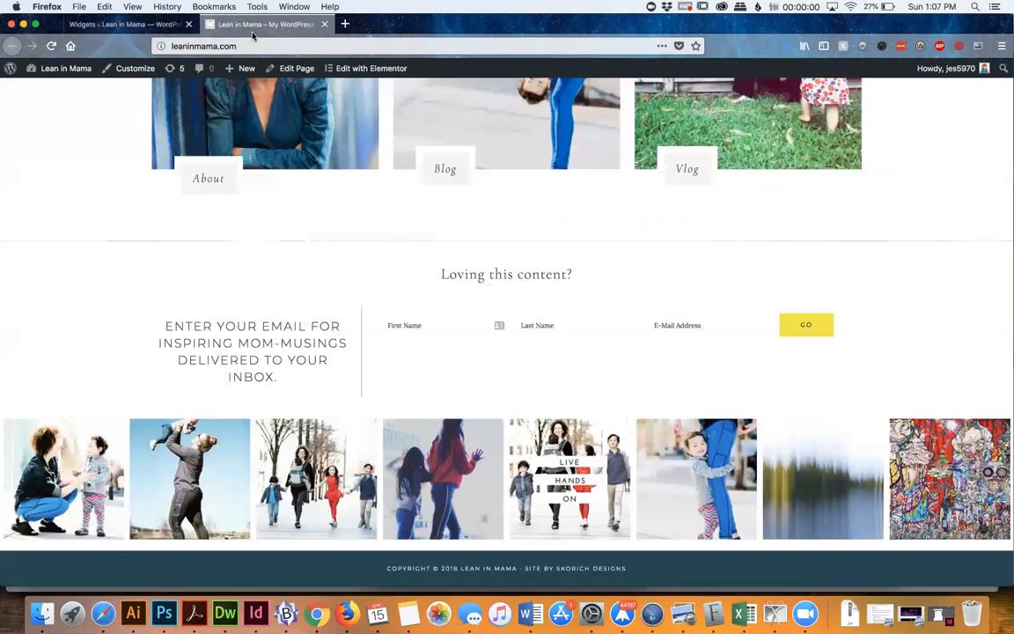
pyautogui.scroll(1, 475, 251)
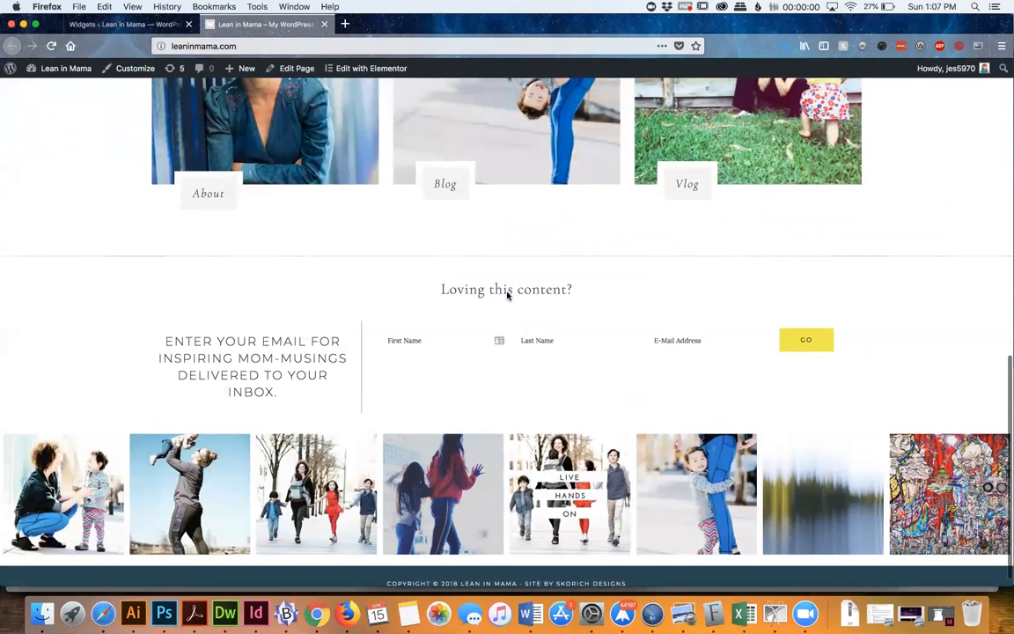
pyautogui.scroll(15, 508, 295)
pyautogui.click(503, 206)
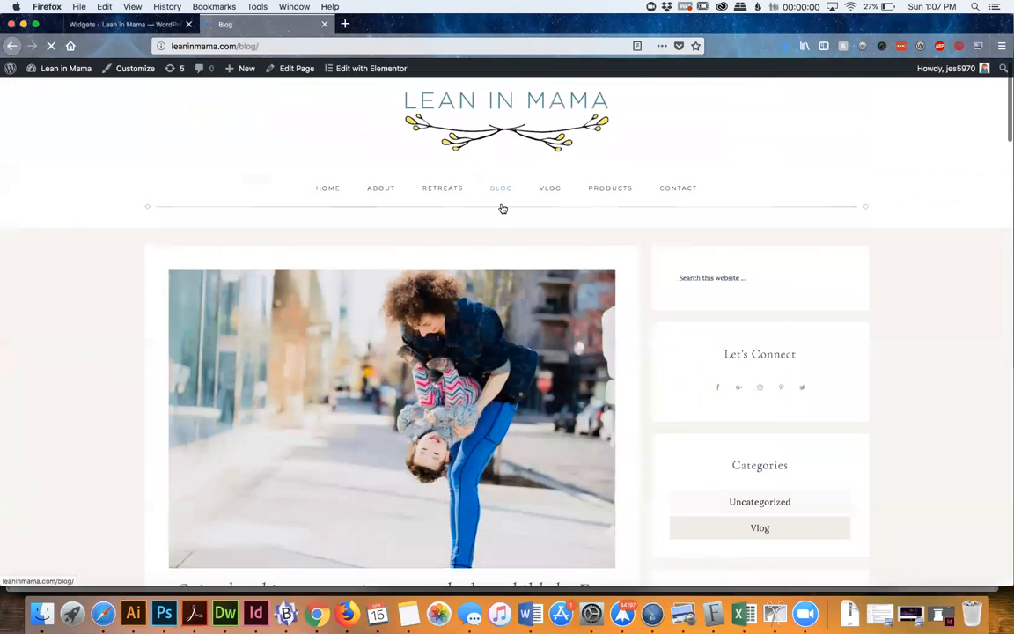
pyautogui.scroll(-5, 502, 207)
pyautogui.scroll(-3, 462, 340)
# Open the Pocket Pants blog post and examine the email signup form below the entry
pyautogui.click(485, 301)
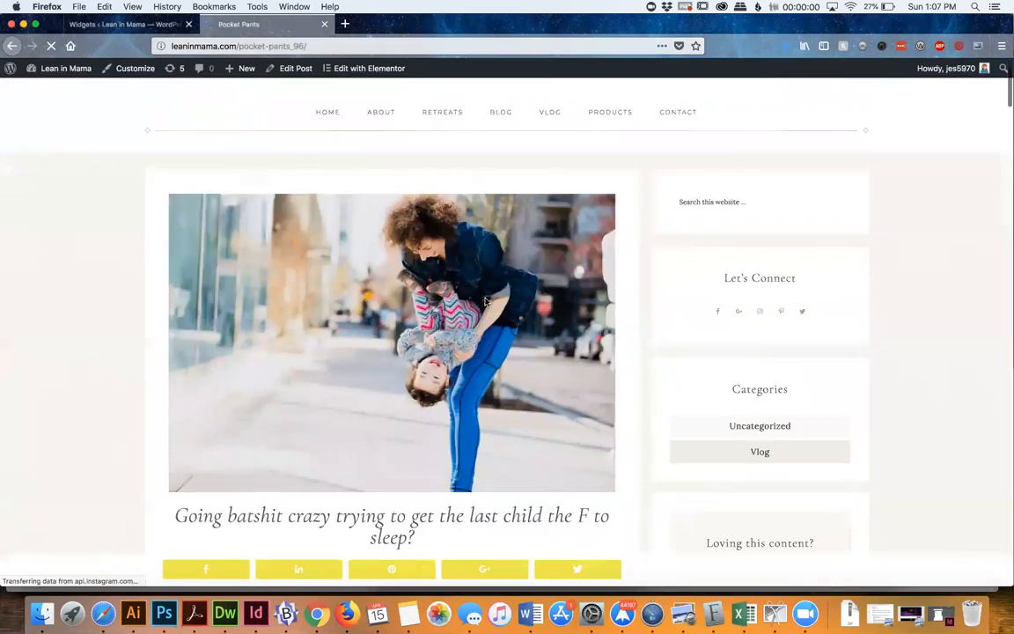
pyautogui.scroll(-20, 485, 301)
pyautogui.scroll(-20, 481, 314)
pyautogui.scroll(-20, 481, 314)
pyautogui.scroll(4, 480, 315)
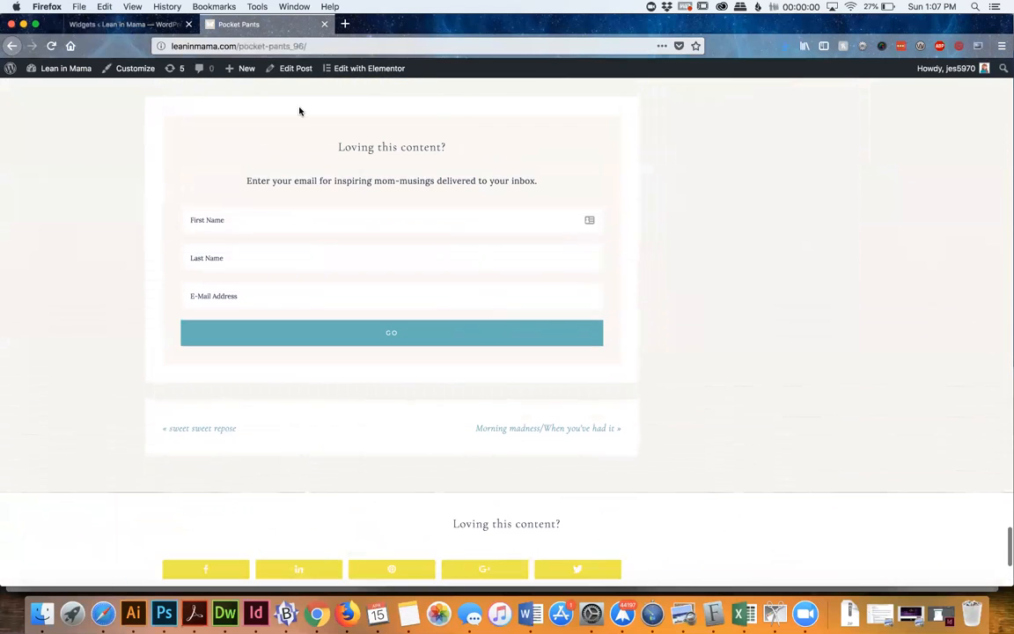
# Expand the Genesis - eNews Extended widget in the After Entry area and examine its title and the text shown before the form
pyautogui.click(115, 24)
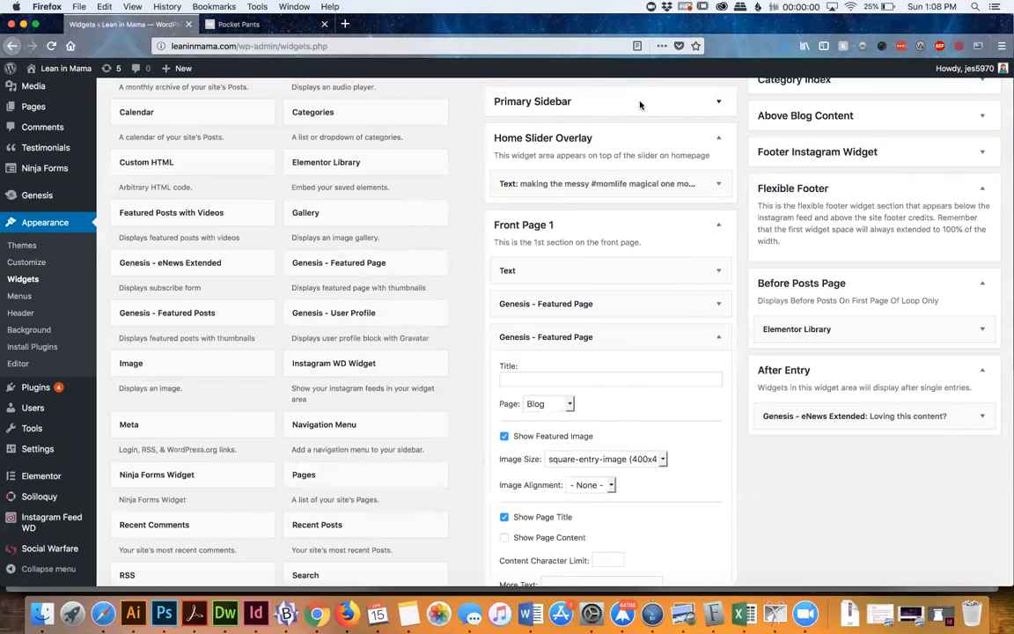
pyautogui.click(865, 419)
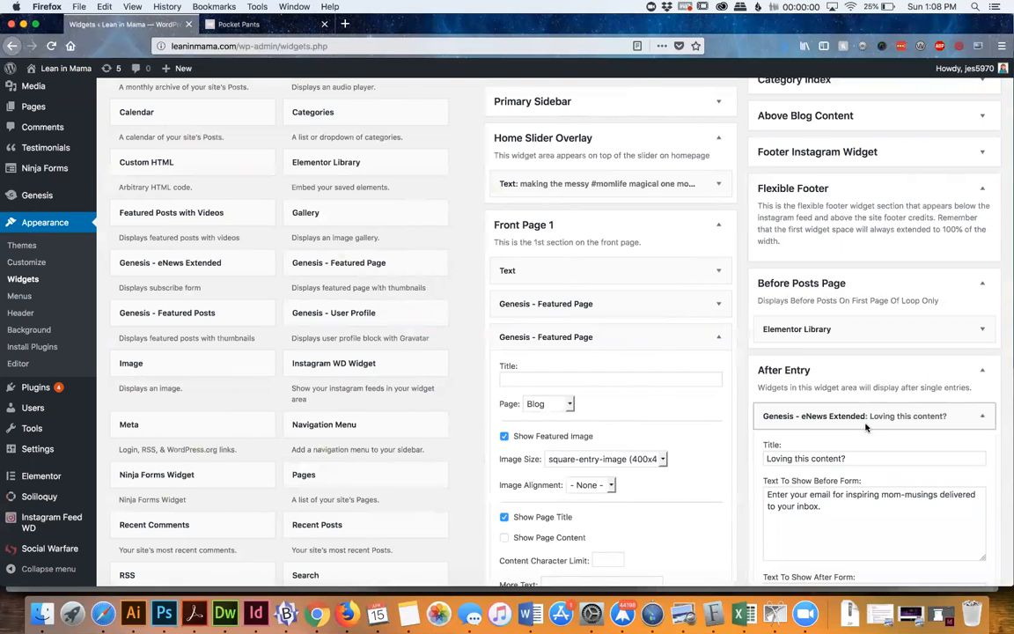
pyautogui.scroll(-5, 866, 427)
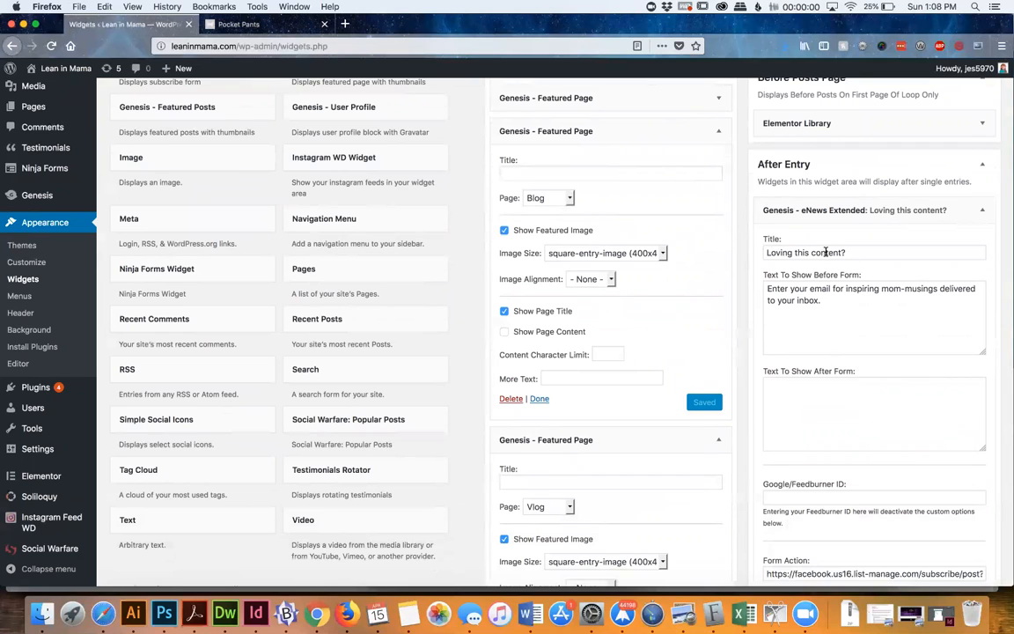
pyautogui.tripleClick(817, 302)
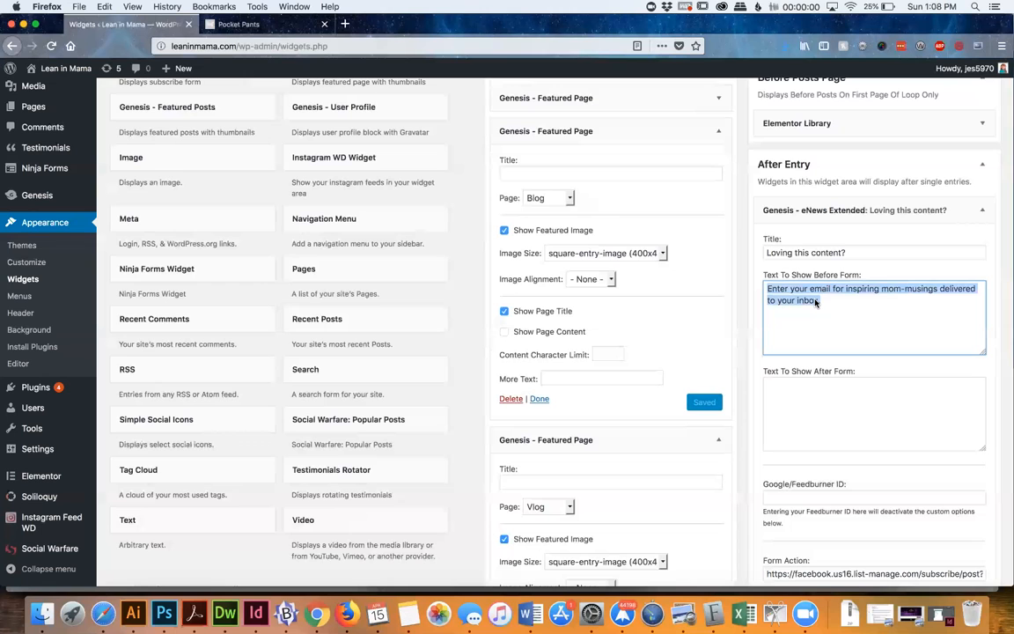
pyautogui.scroll(3, 817, 302)
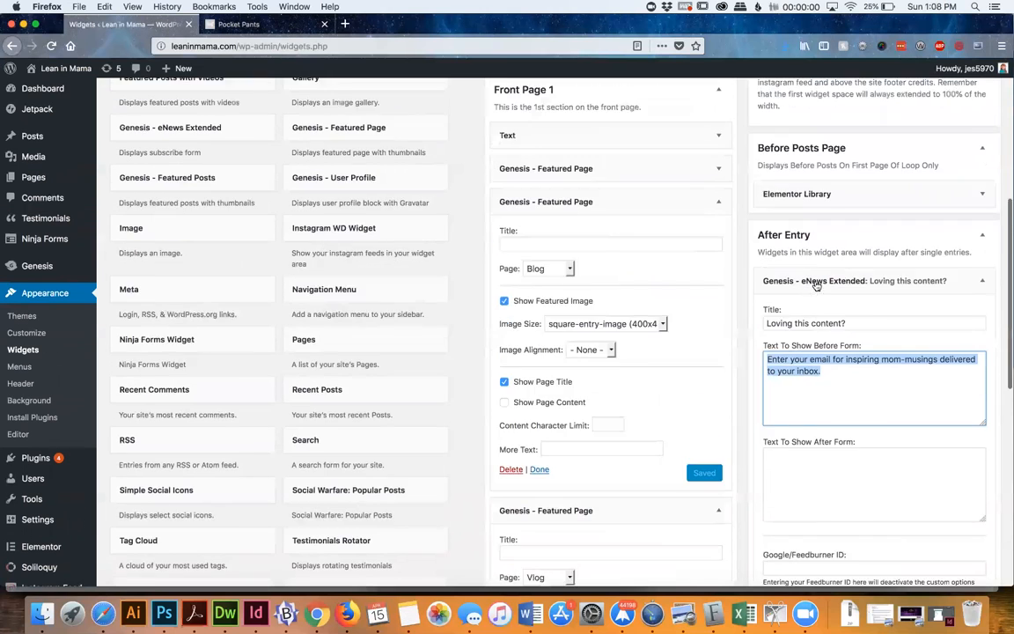
pyautogui.scroll(6, 896, 337)
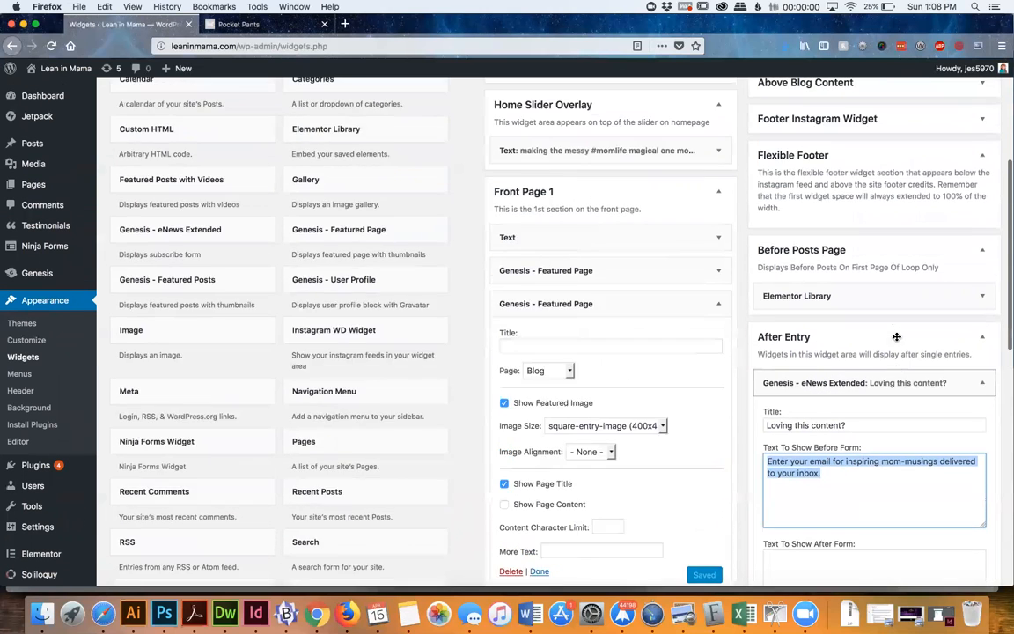
# Expand the Above Blog Content and Footer Instagram Widget areas to examine the widgets they contain
pyautogui.click(875, 323)
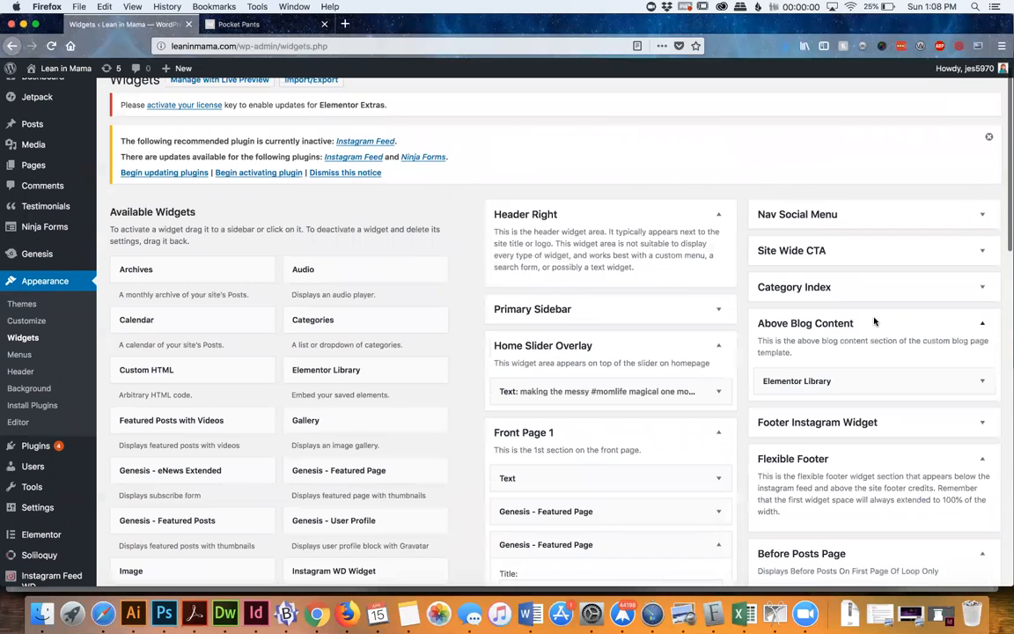
pyautogui.click(847, 424)
pyautogui.scroll(-3, 849, 426)
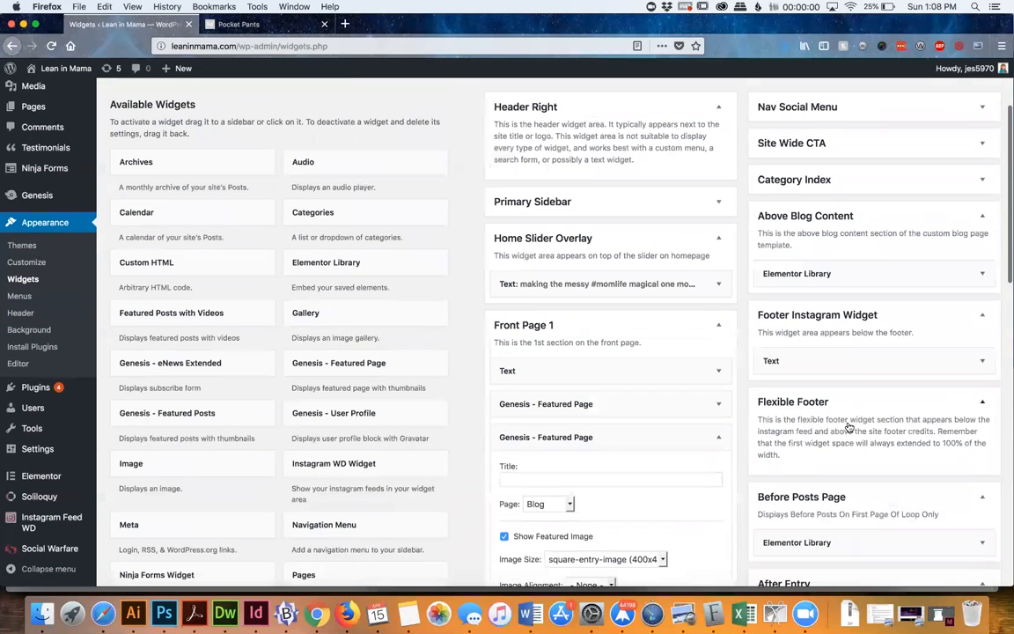
pyautogui.click(835, 363)
pyautogui.click(838, 362)
pyautogui.scroll(3, 841, 303)
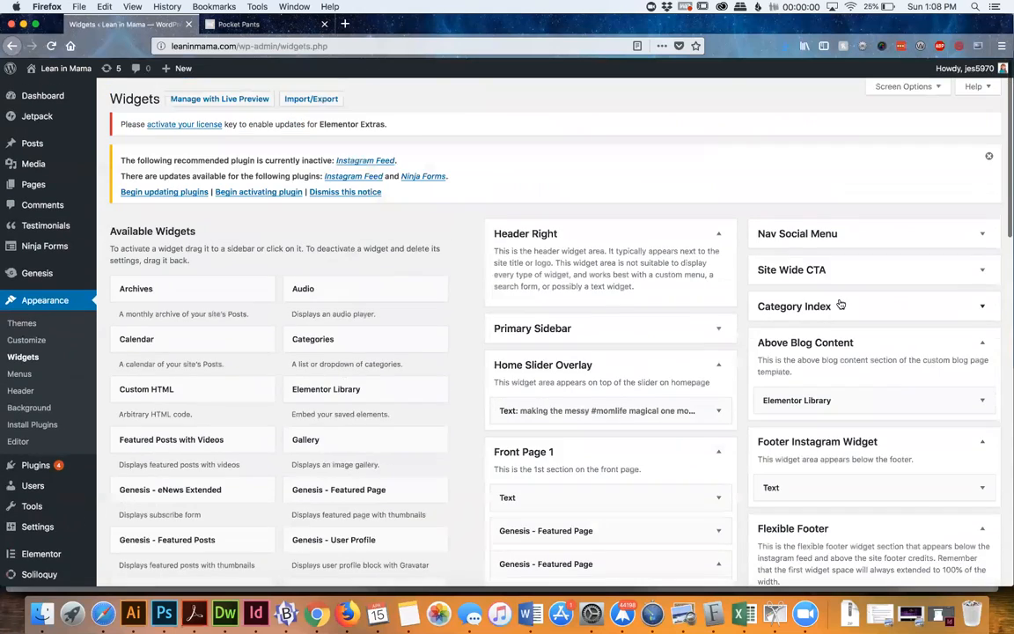
# Expand the Front Page 2, Front Page 3, Front Page 4 and Front Page 5 areas to check their contents
pyautogui.scroll(-15, 841, 303)
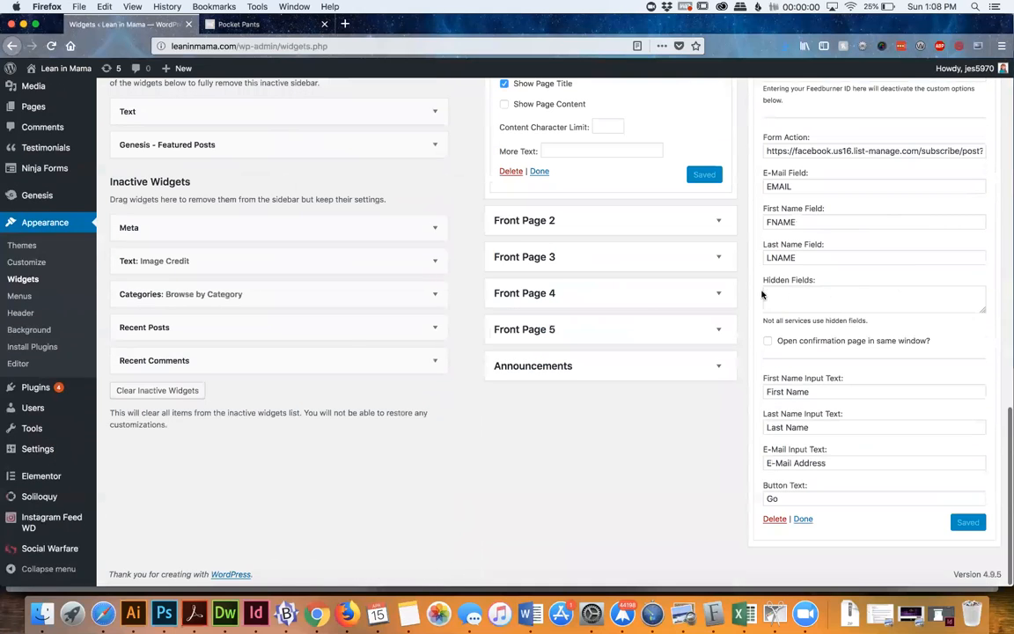
pyautogui.click(598, 223)
pyautogui.click(582, 304)
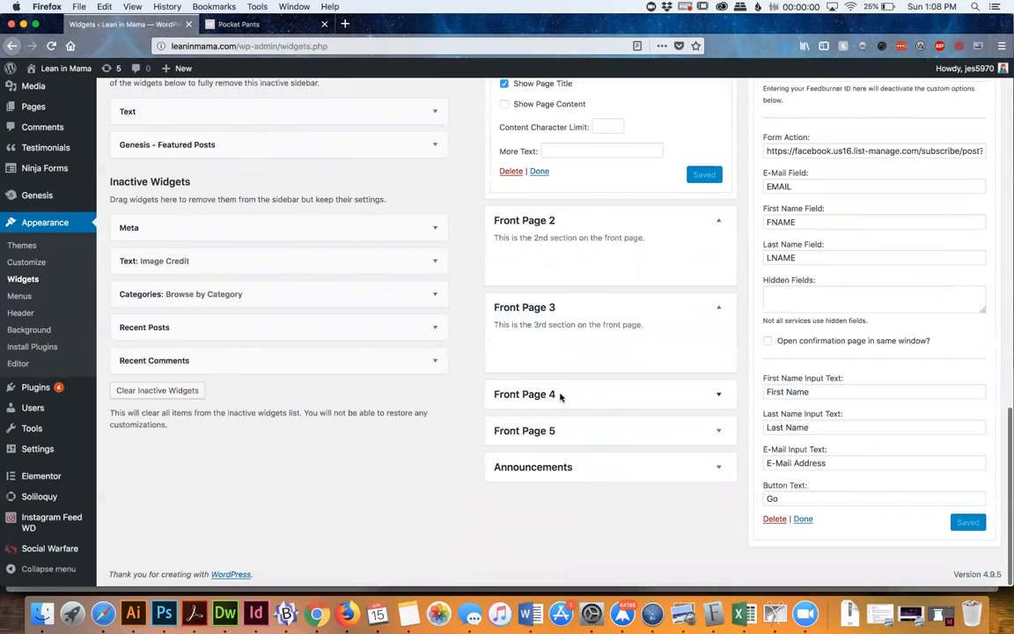
pyautogui.click(561, 394)
pyautogui.click(549, 483)
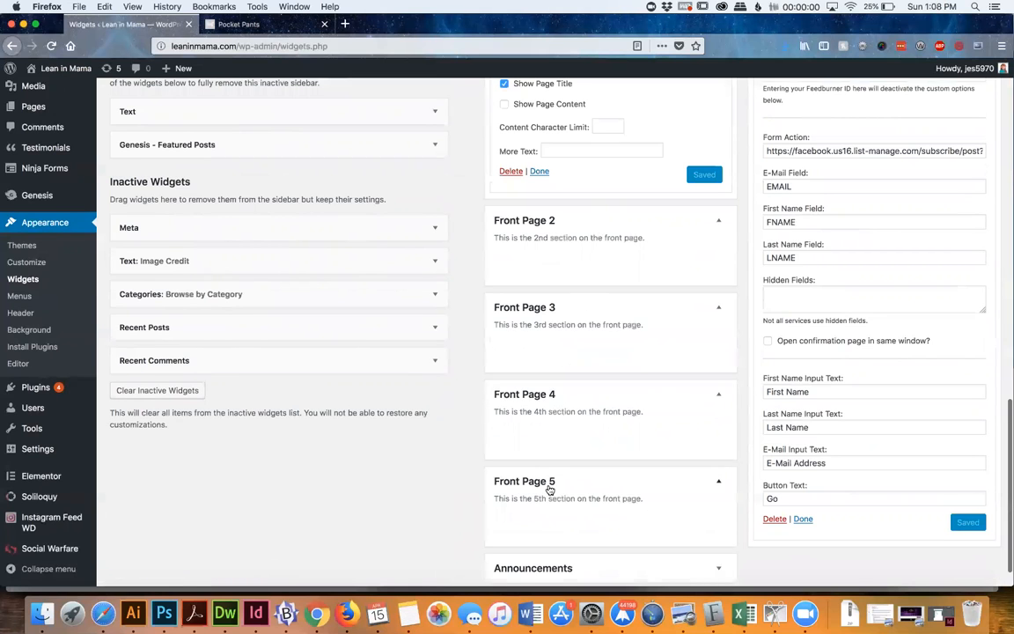
# Collapse the eNews Extended widget under After Entry and expand the Site Wide CTA area
pyautogui.scroll(10, 549, 490)
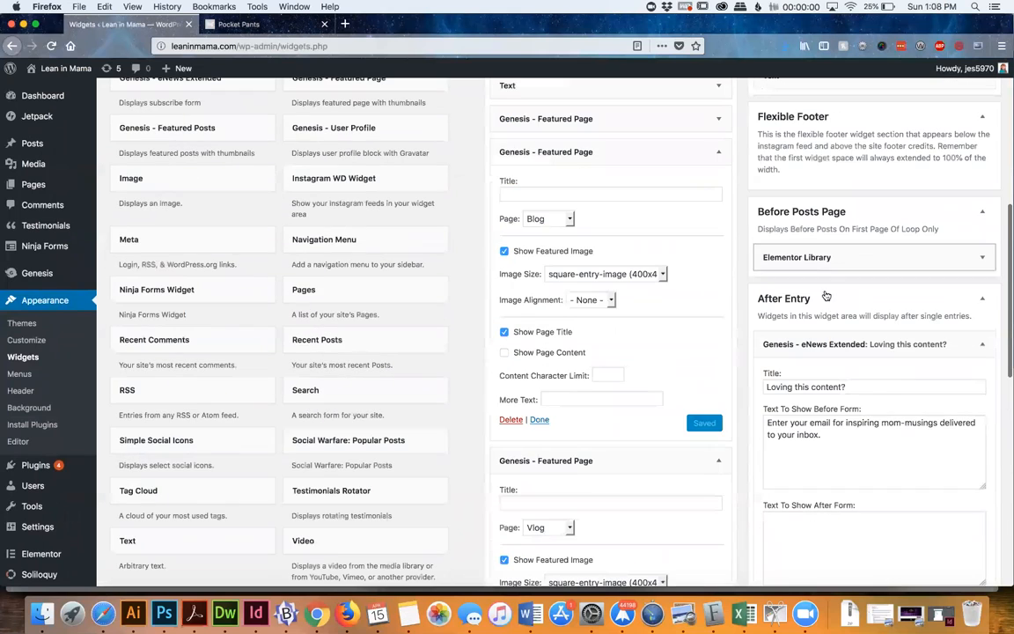
pyautogui.click(816, 344)
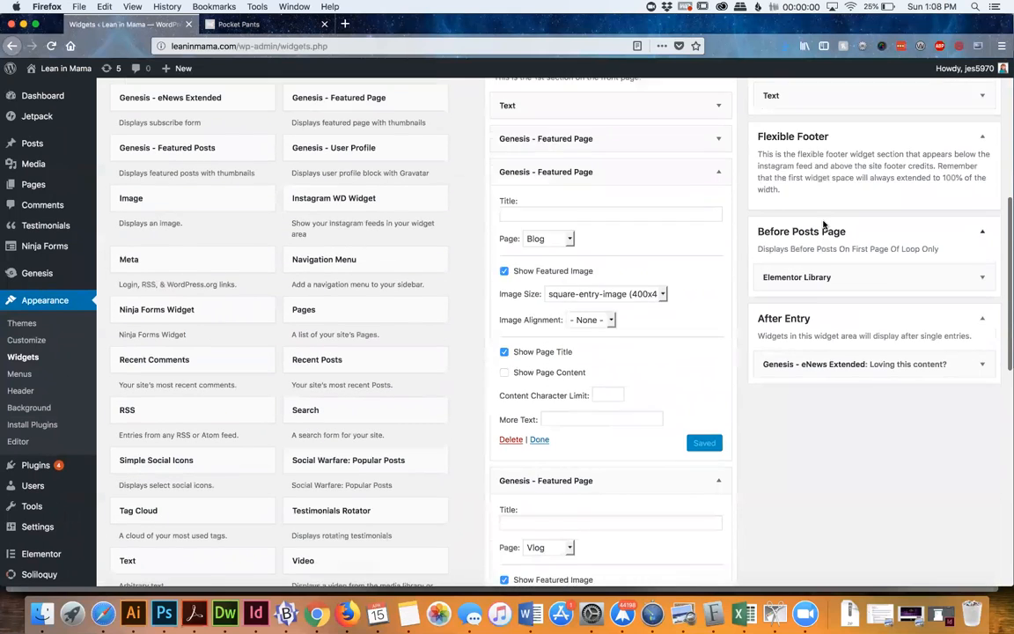
pyautogui.scroll(5, 824, 225)
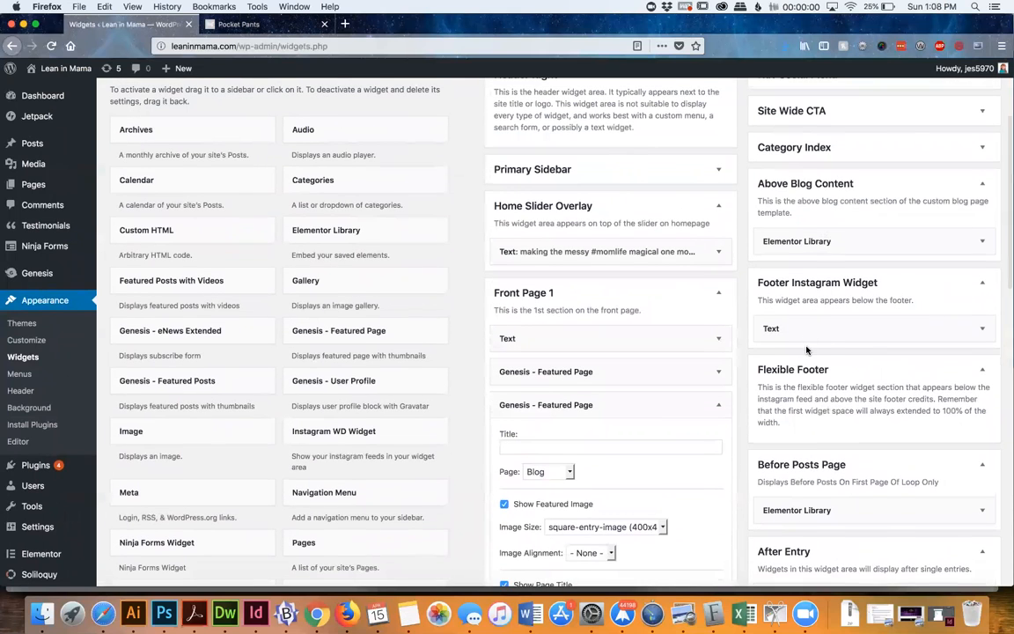
pyautogui.scroll(4, 807, 350)
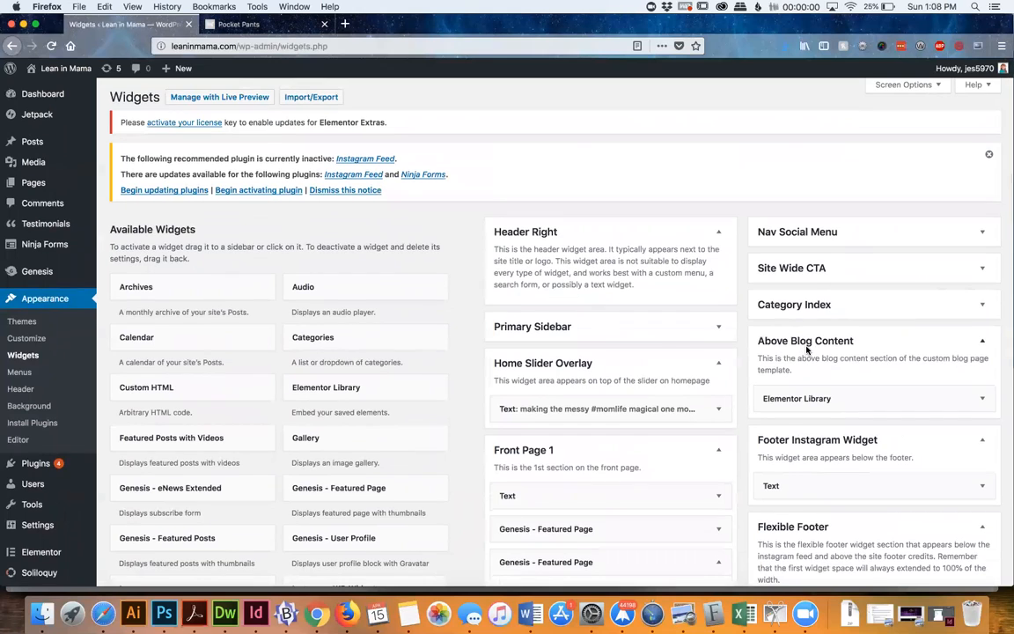
pyautogui.click(792, 269)
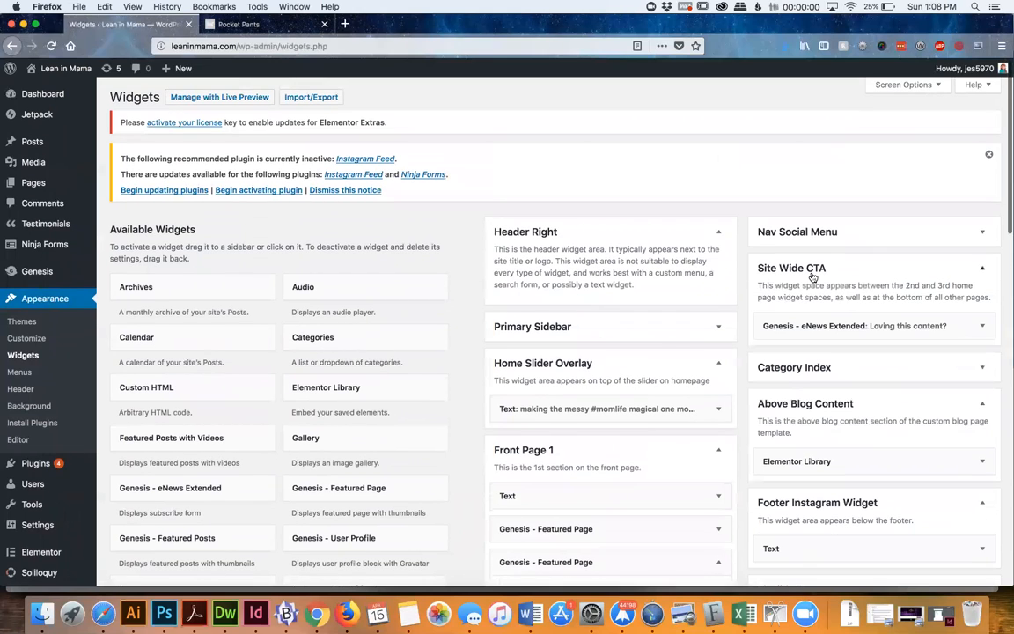
# Expand the eNews Extended widget under Site Wide CTA and compare it with the signup form below the Pocket Pants post
pyautogui.click(828, 322)
pyautogui.scroll(-1, 875, 480)
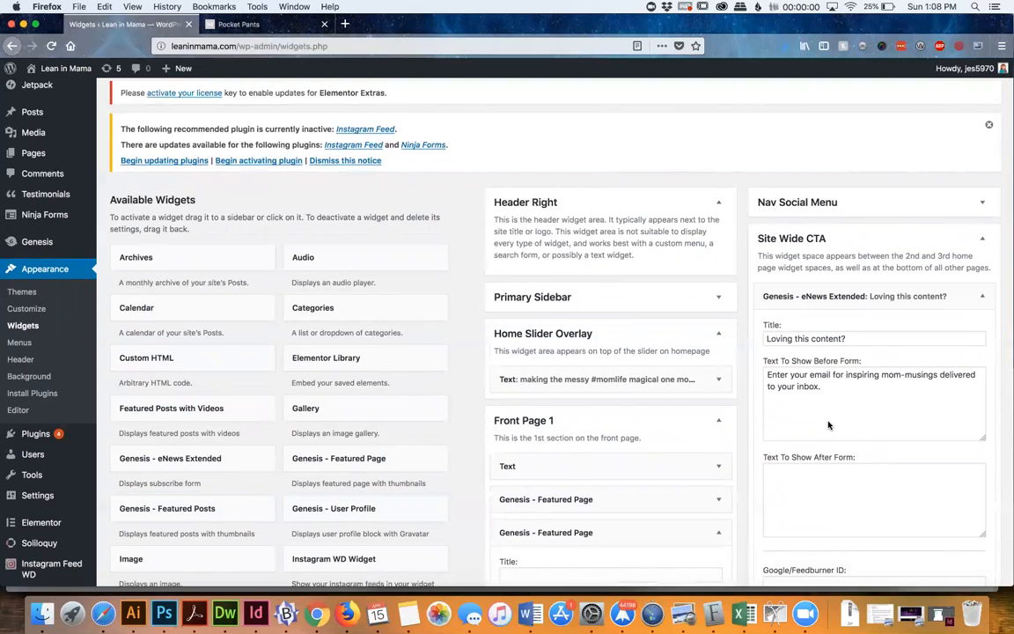
pyautogui.click(233, 25)
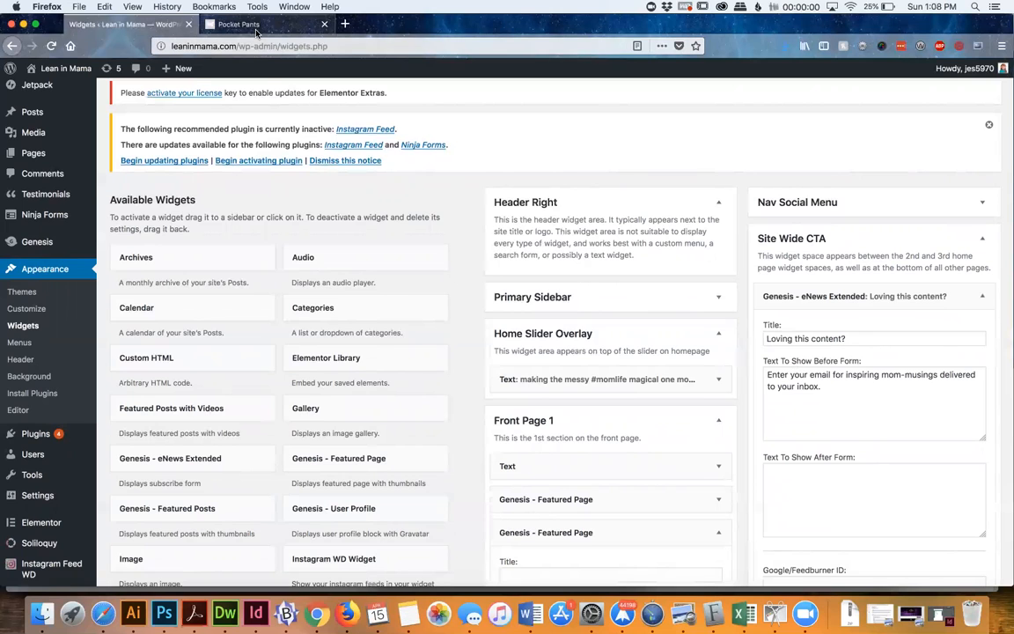
pyautogui.scroll(-5, 266, 269)
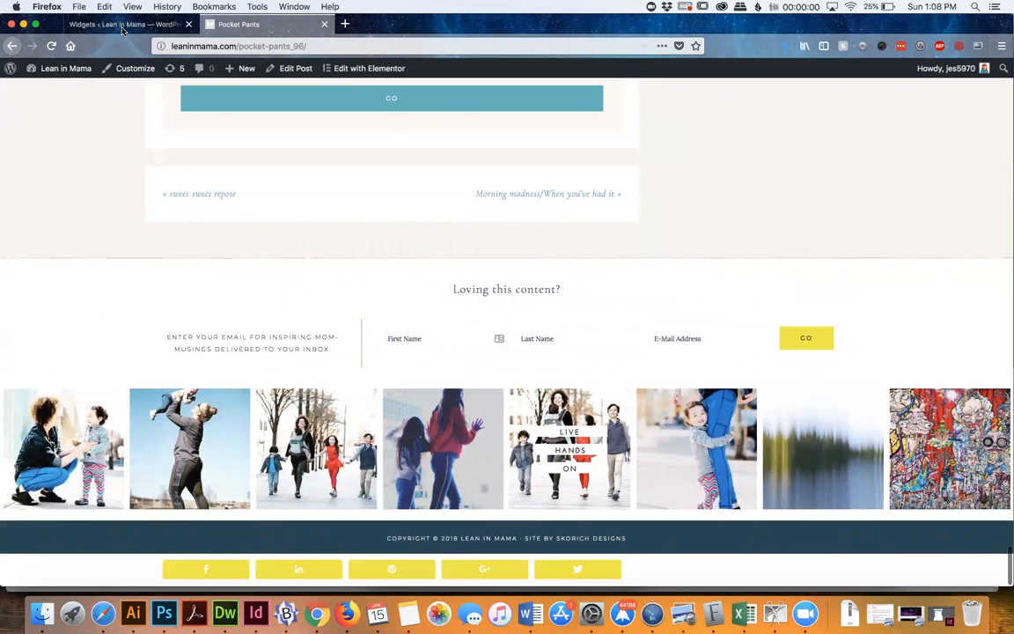
# Open the site's homepage, and return to the Widgets page to review the Front Page 2 through Front Page 5 areas
pyautogui.scroll(20, 154, 230)
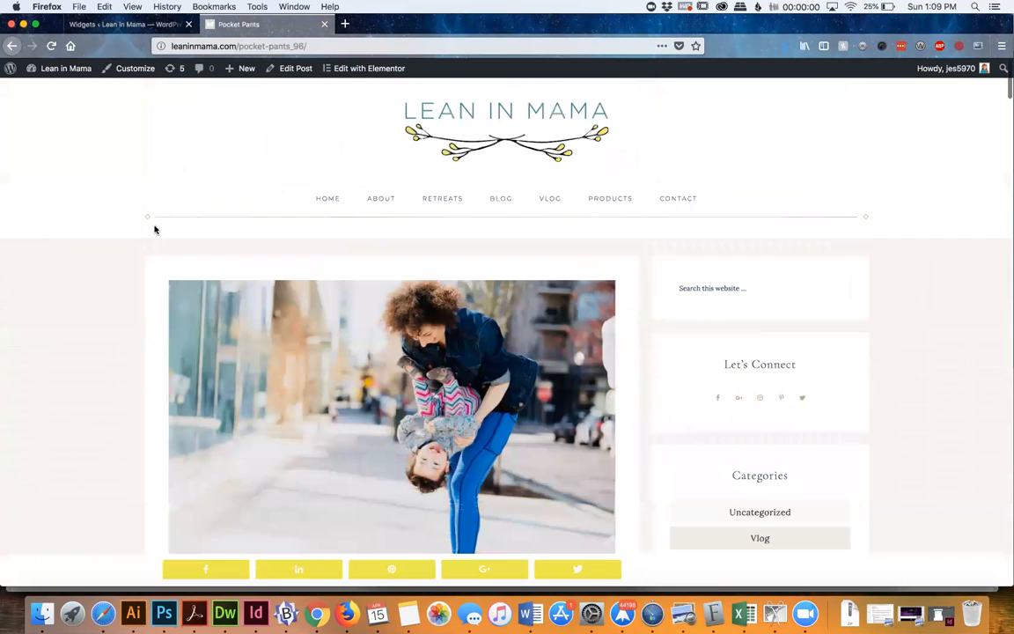
pyautogui.click(516, 151)
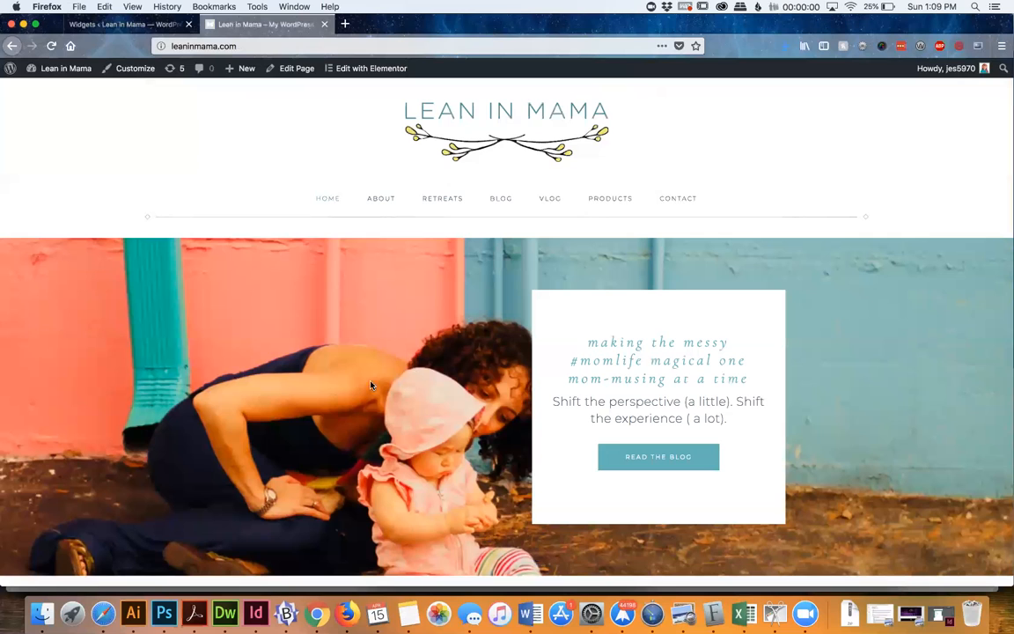
pyautogui.click(112, 24)
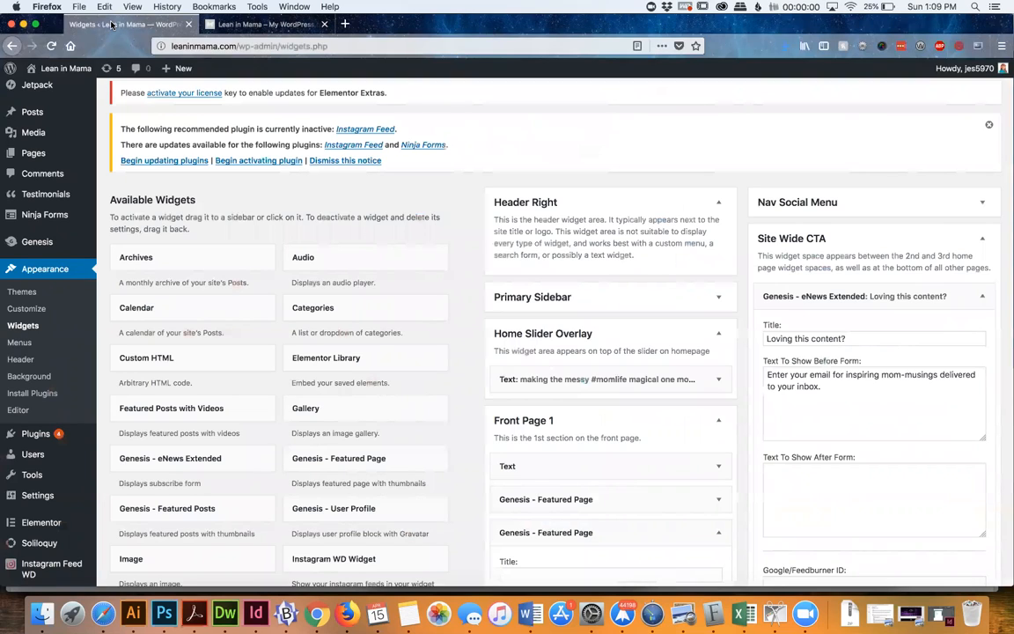
pyautogui.moveTo(23, 226)
pyautogui.scroll(-1, 493, 250)
pyautogui.scroll(-20, 493, 250)
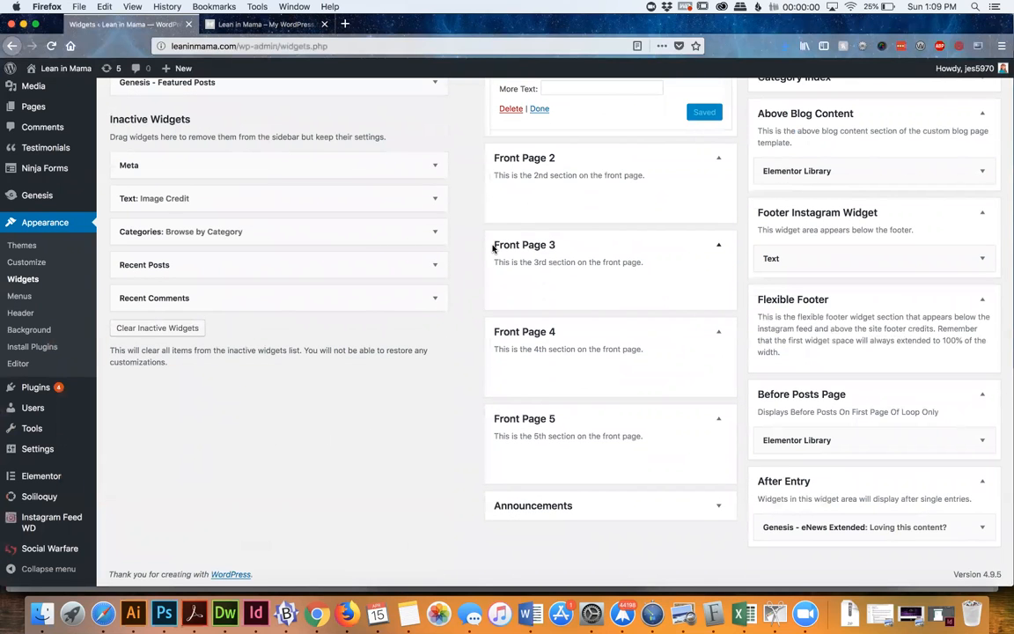
pyautogui.scroll(6, 493, 248)
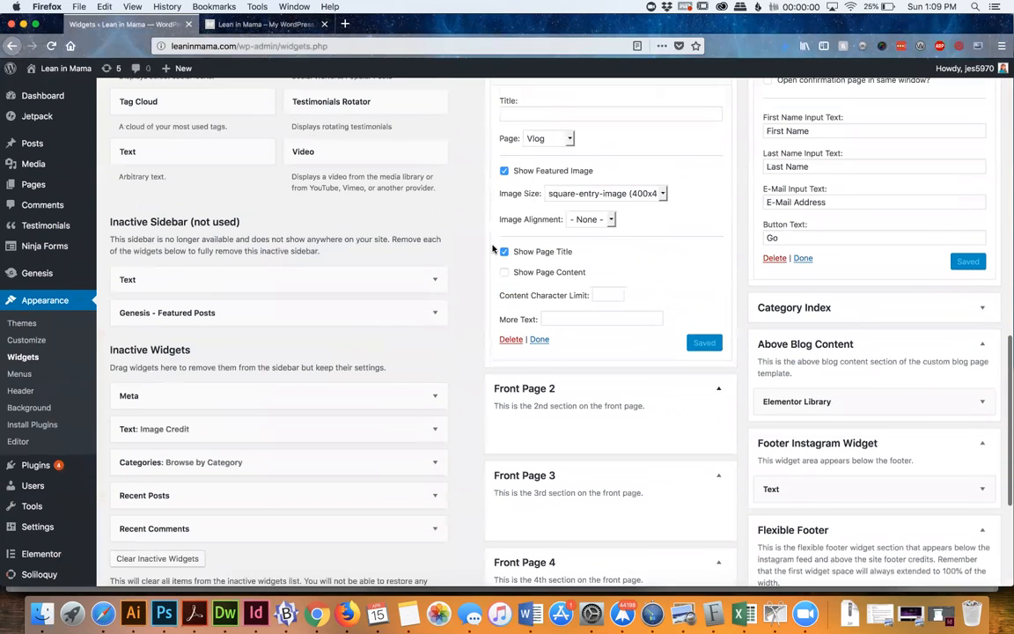
# View the homepage's three featured image boxes and its "Loving this content?" signup section
pyautogui.click(216, 24)
pyautogui.scroll(-15, 237, 373)
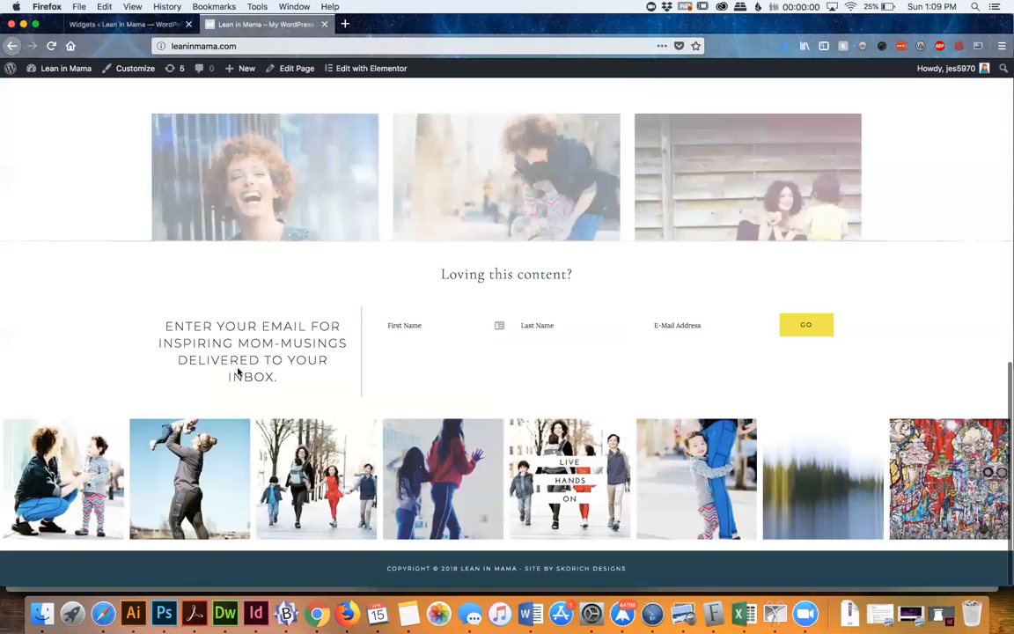
pyautogui.scroll(2, 444, 316)
pyautogui.scroll(5, 444, 316)
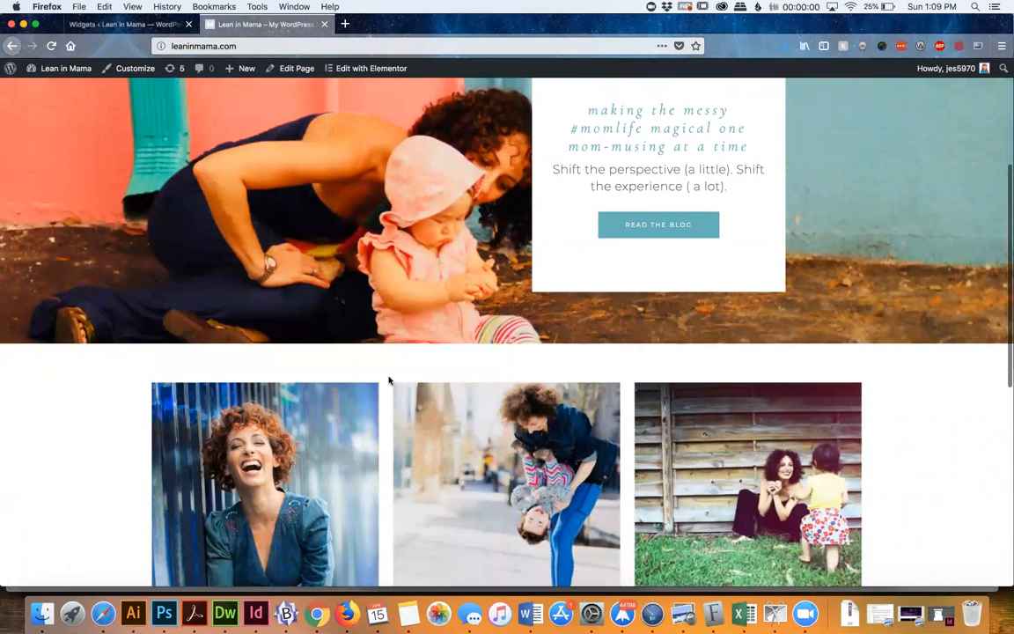
# Return to the Widgets page and collapse the open Genesis - Featured Page widgets in the Front Page 1 area
pyautogui.click(128, 27)
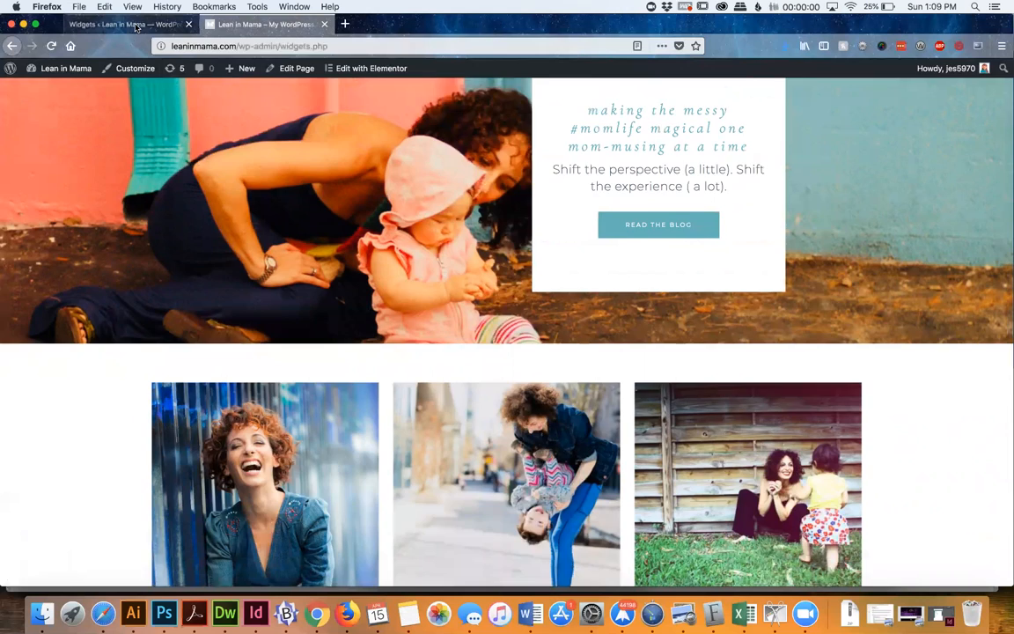
pyautogui.scroll(5, 538, 255)
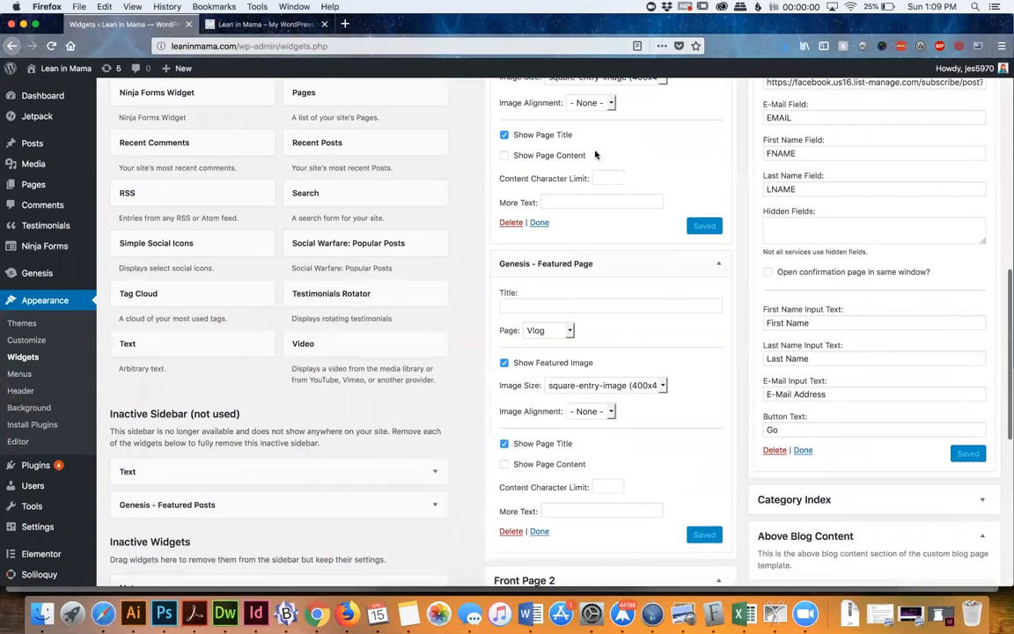
pyautogui.scroll(8, 570, 281)
pyautogui.click(569, 281)
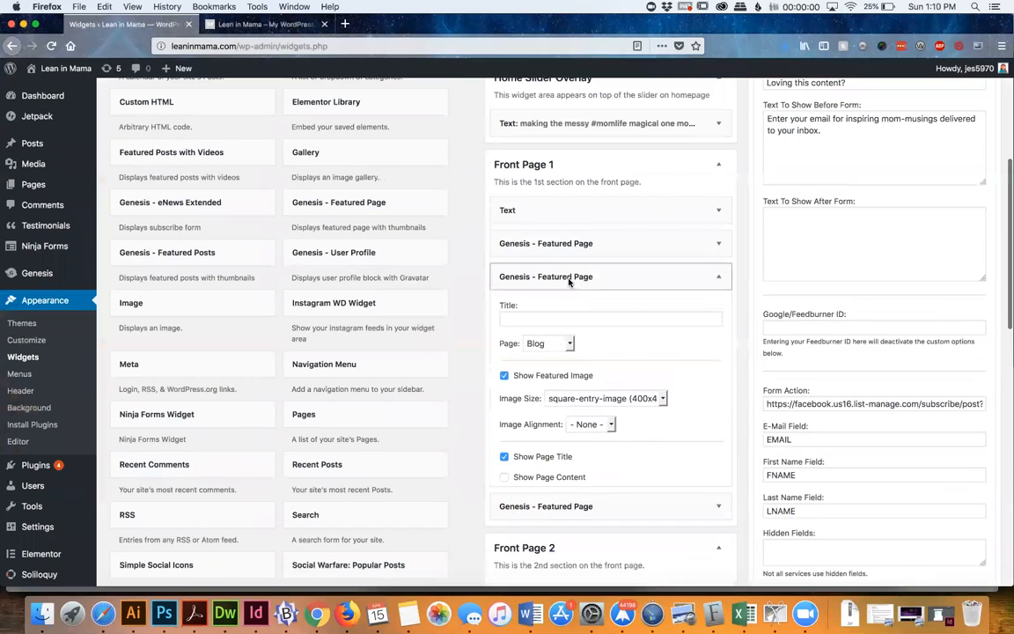
pyautogui.scroll(2, 508, 370)
pyautogui.scroll(1, 509, 370)
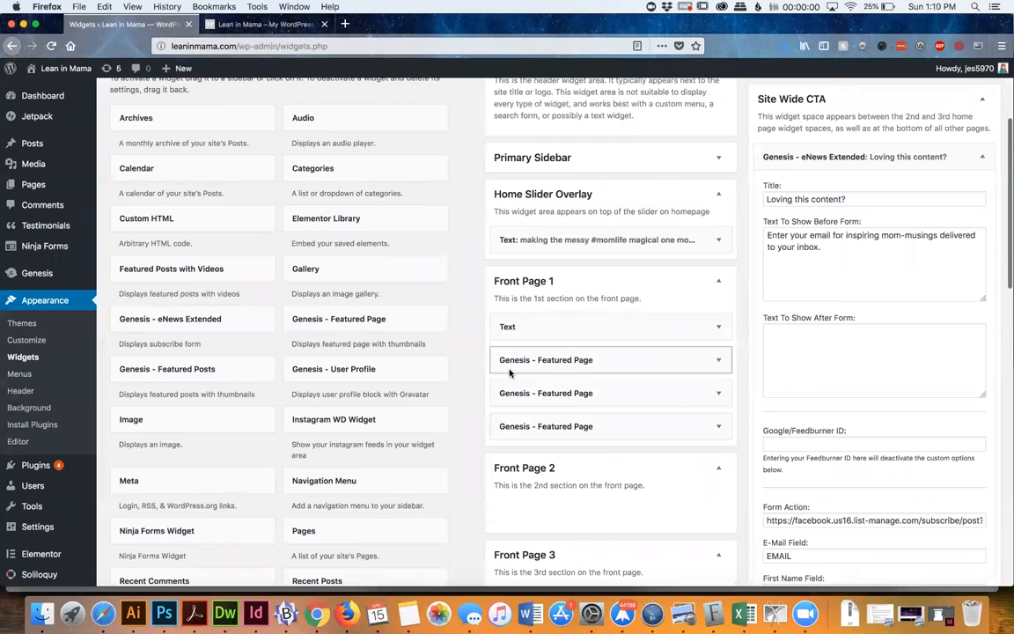
# Add a Genesis - eNews Extended widget to the Front Page 1 area, above its existing Text widget
pyautogui.scroll(-3, 202, 537)
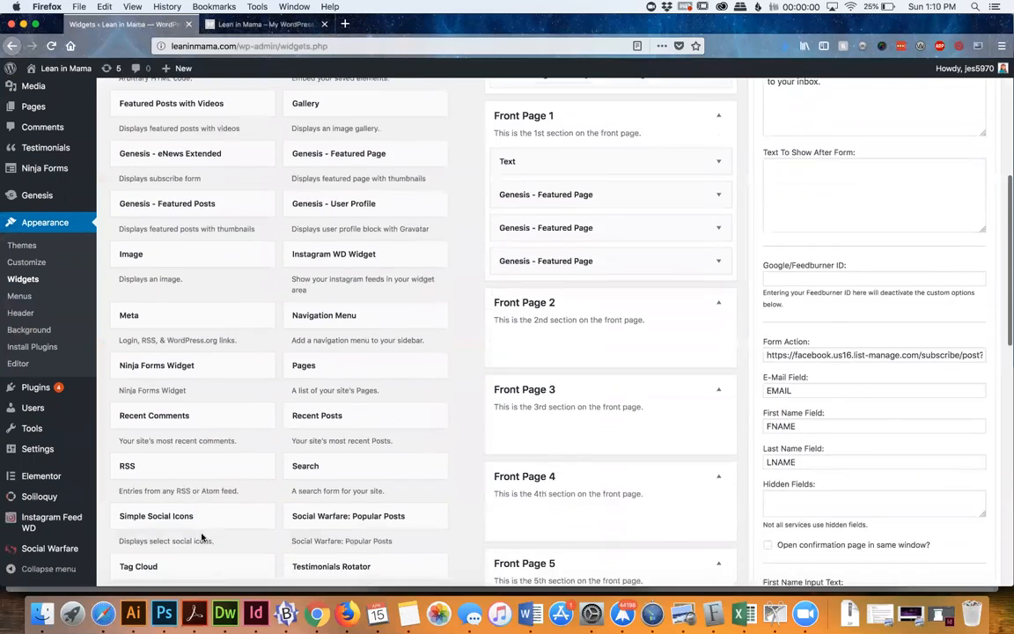
pyautogui.scroll(-5, 202, 537)
pyautogui.scroll(7, 202, 537)
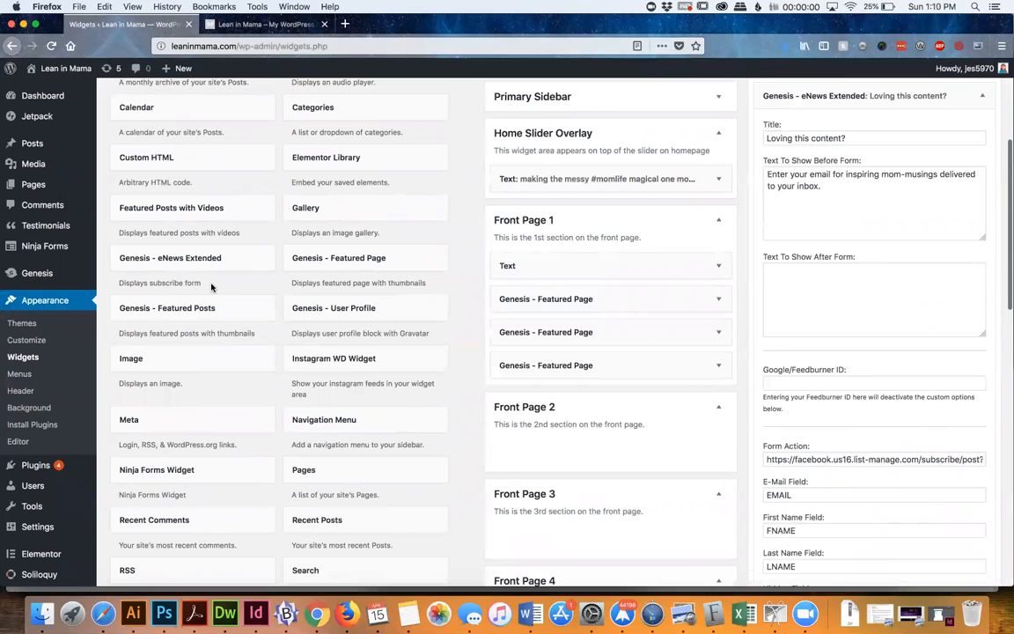
pyautogui.scroll(2, 211, 287)
pyautogui.moveTo(632, 301); pyautogui.dragTo(602, 373)
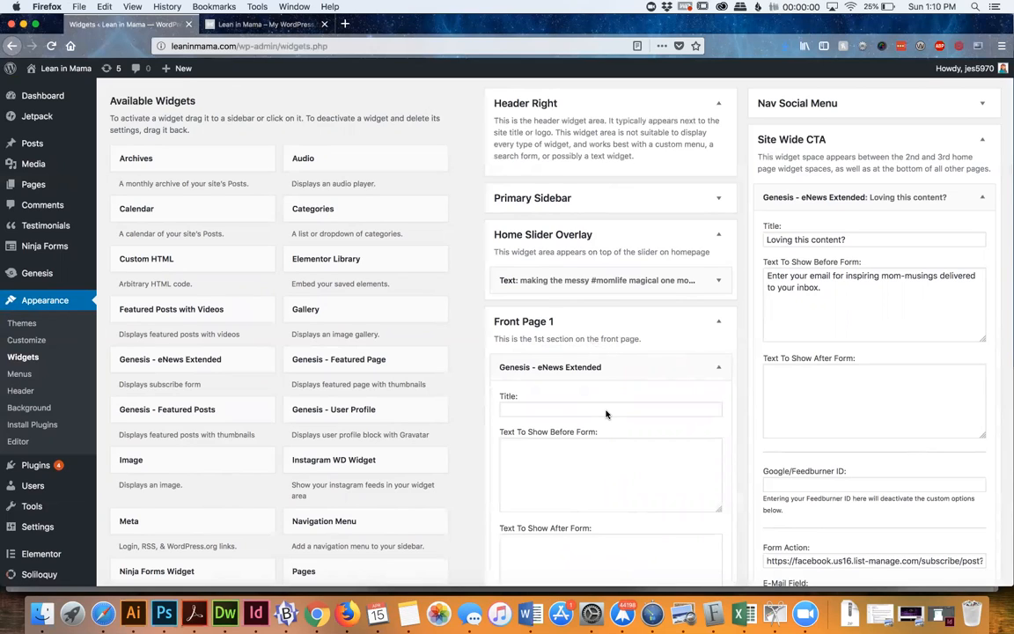
# Examine the new Front Page 1 eNews Extended widget's fields and compare them with the completed Site Wide CTA signup widget
pyautogui.scroll(-5, 605, 414)
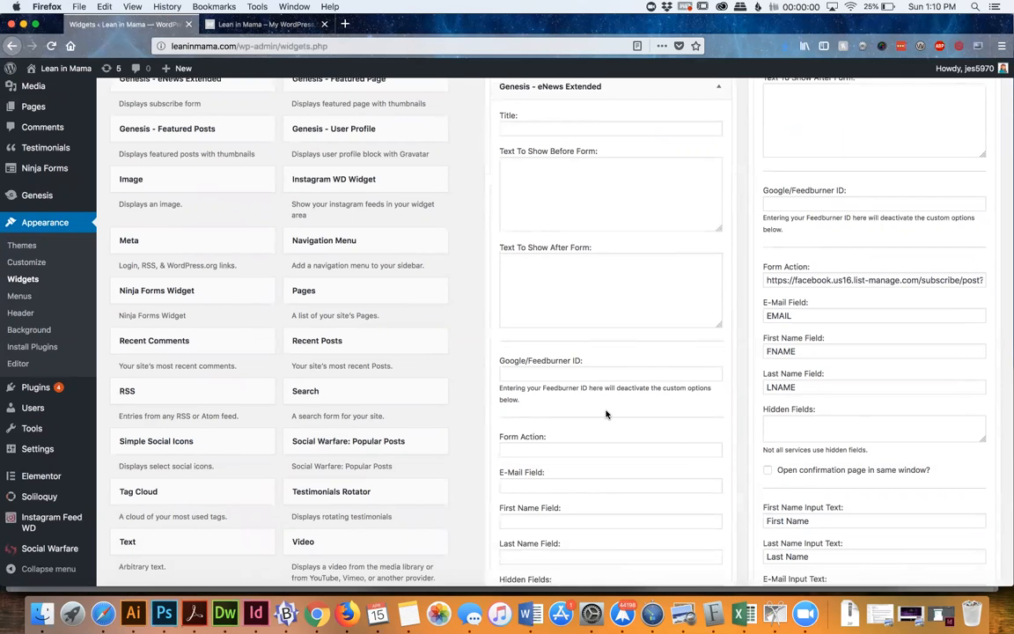
pyautogui.scroll(-5, 605, 413)
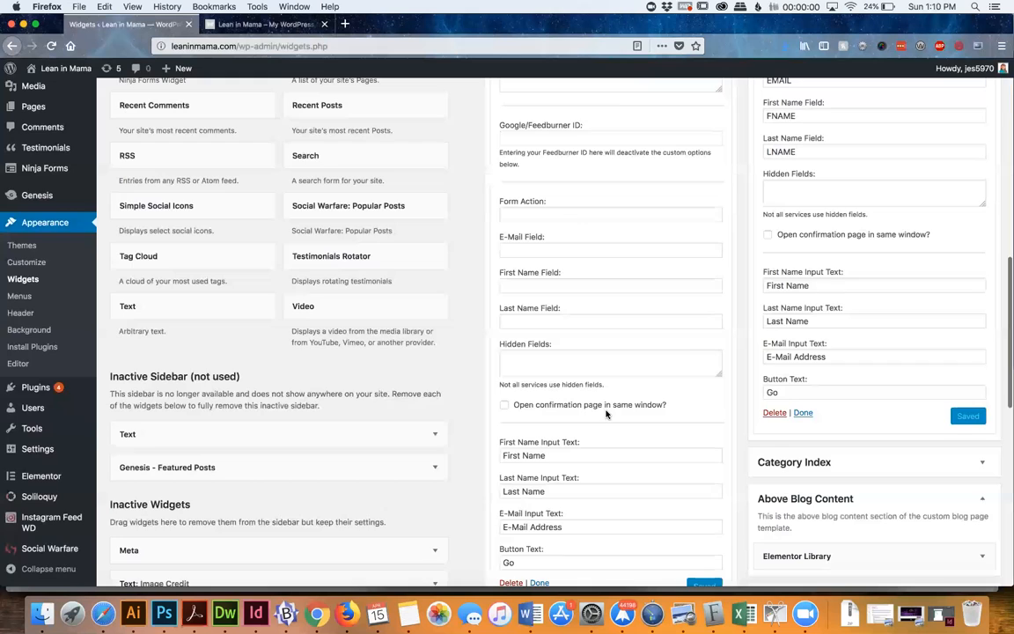
pyautogui.scroll(5, 606, 414)
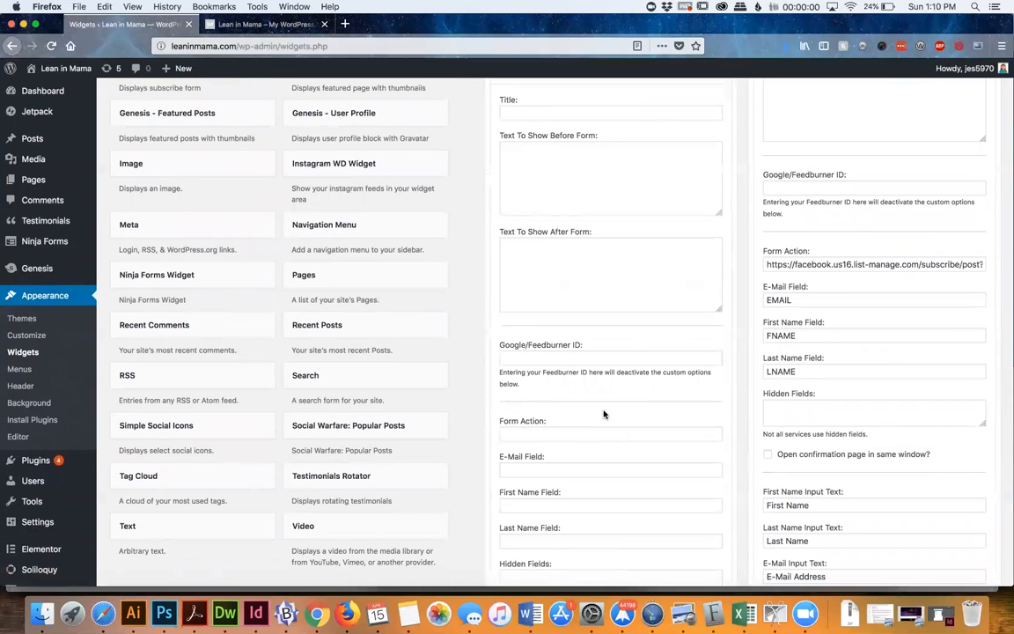
pyautogui.scroll(4, 604, 414)
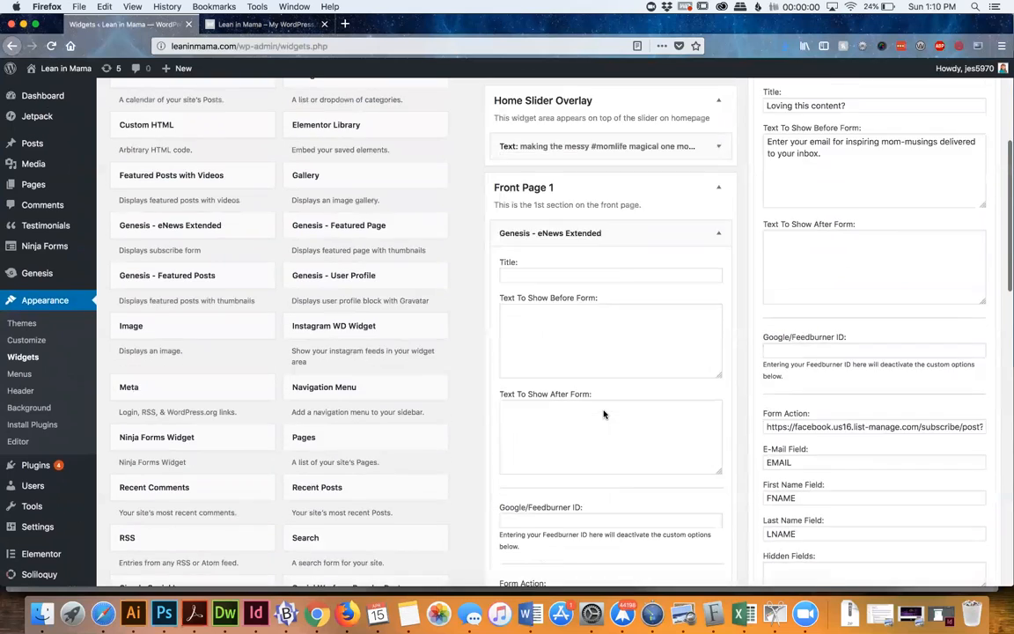
pyautogui.scroll(2, 604, 414)
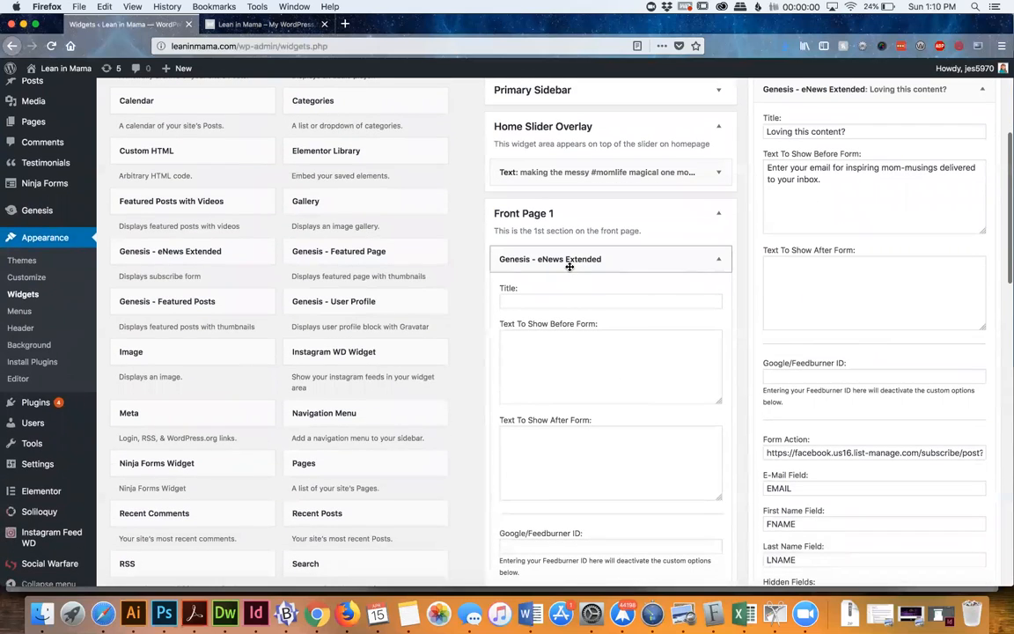
pyautogui.scroll(-5, 570, 267)
pyautogui.scroll(2, 569, 268)
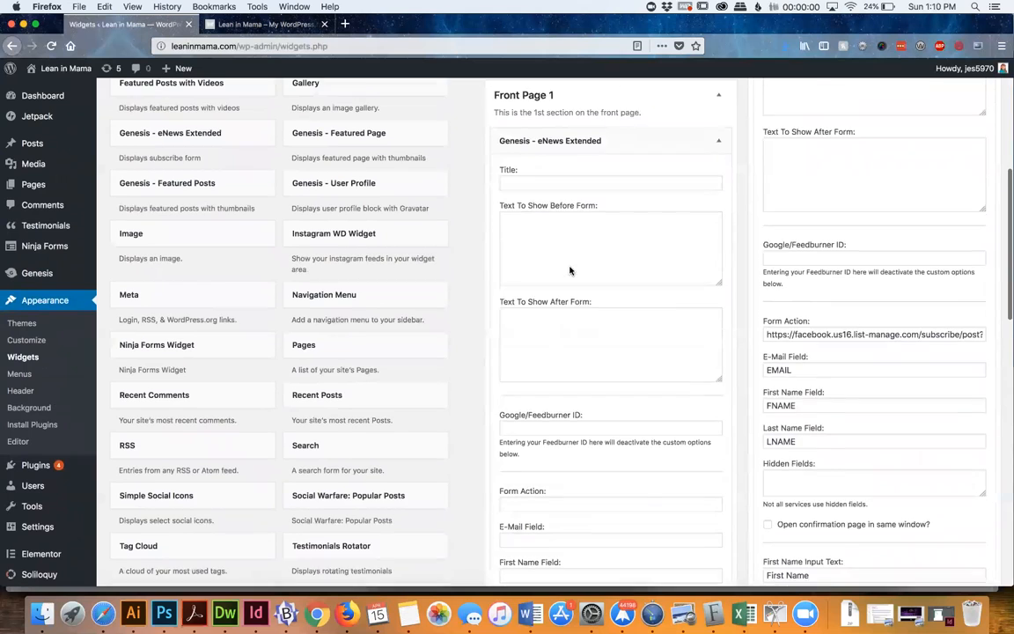
pyautogui.scroll(1, 570, 271)
pyautogui.scroll(-1, 592, 324)
pyautogui.scroll(5, 592, 323)
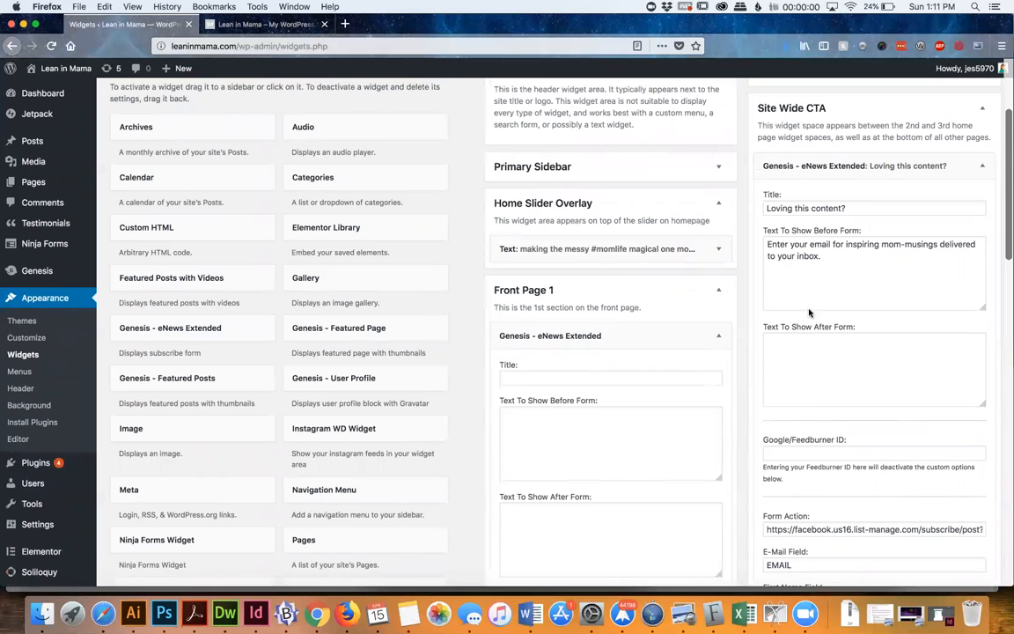
pyautogui.scroll(-7, 809, 313)
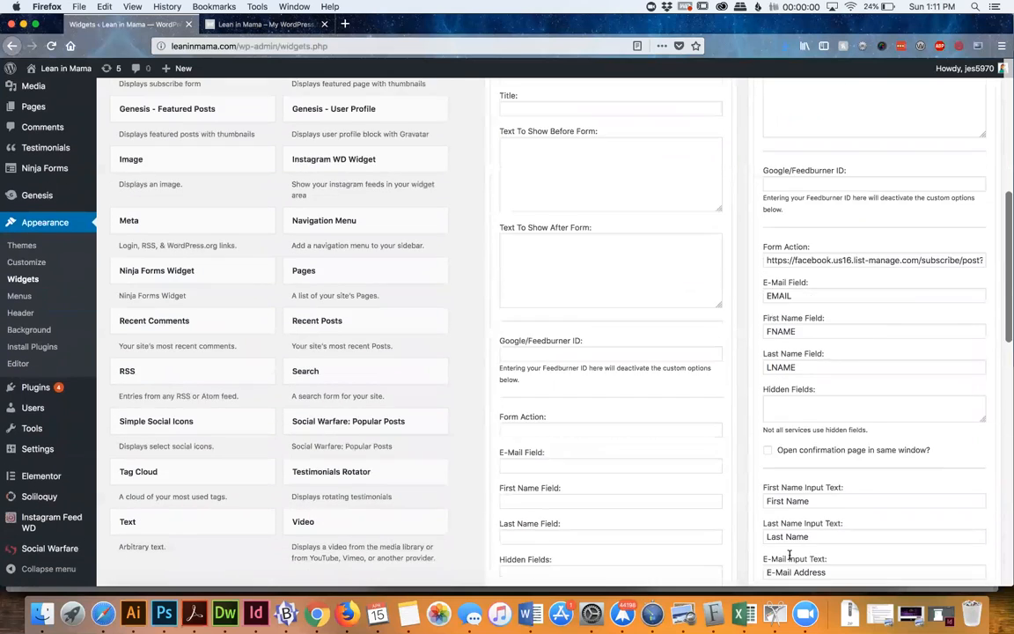
pyautogui.scroll(-3, 790, 554)
pyautogui.scroll(5, 550, 308)
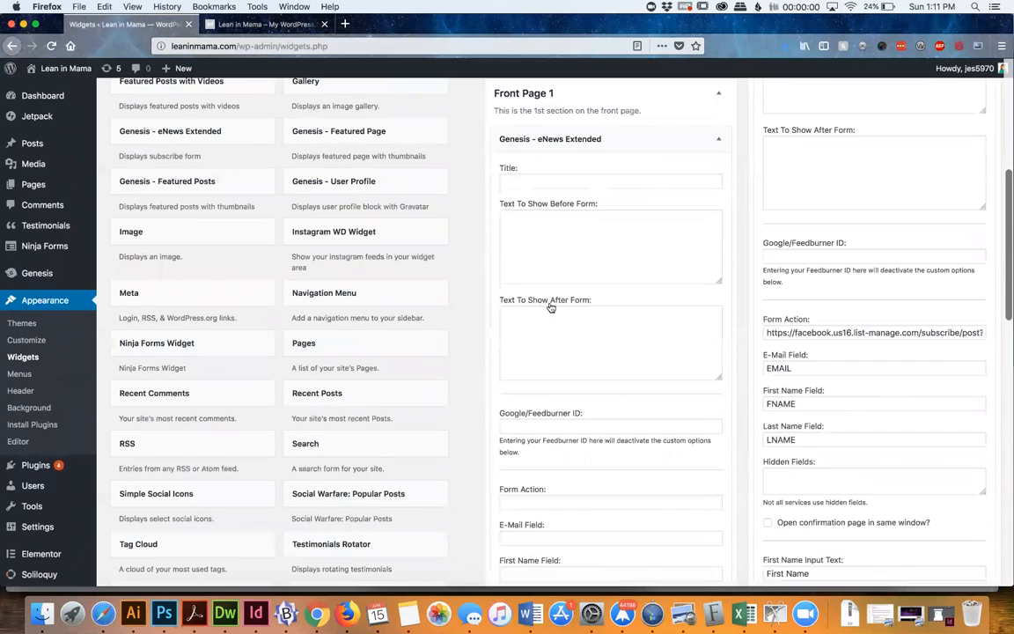
# Set the new eNews Extended widget's title to "New Title" and its text before the form to "New Text"
pyautogui.click(513, 188)
pyautogui.click(532, 244)
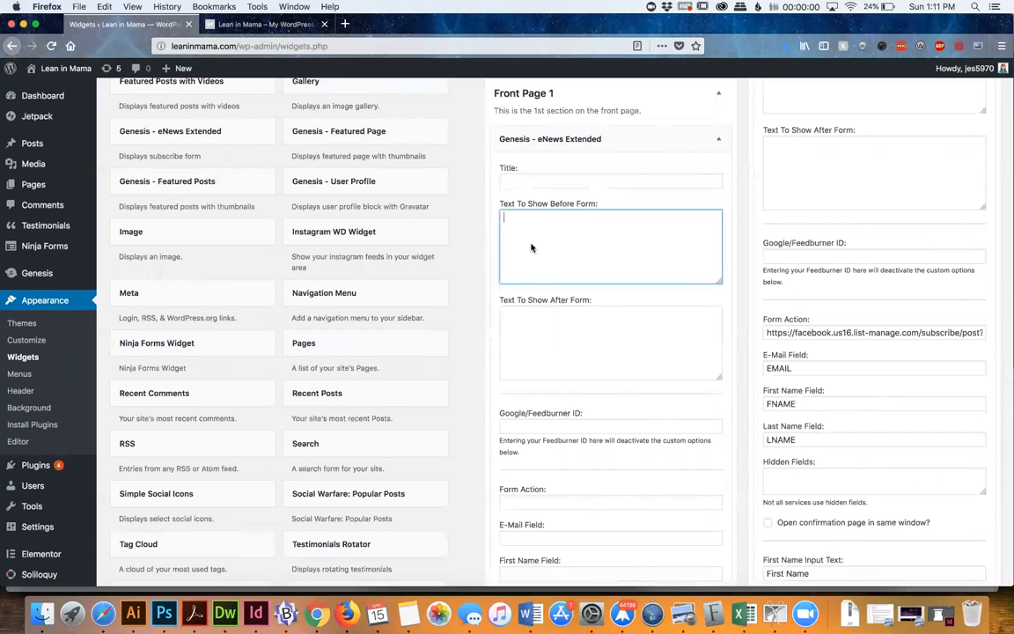
pyautogui.tripleClick(790, 332)
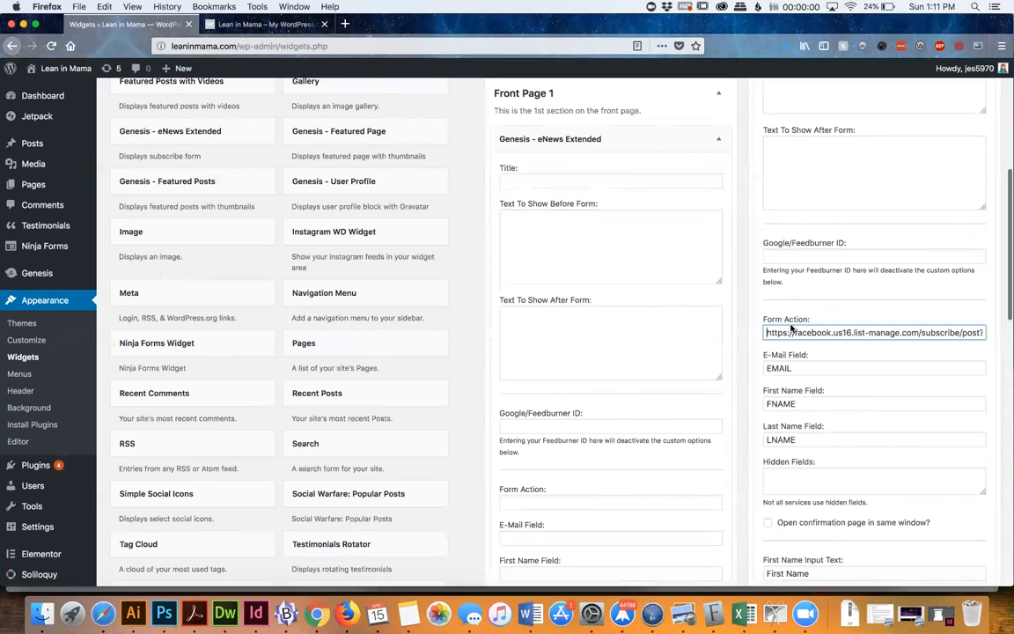
pyautogui.click(536, 179)
pyautogui.write('New Titlte')
pyautogui.press('Tab')
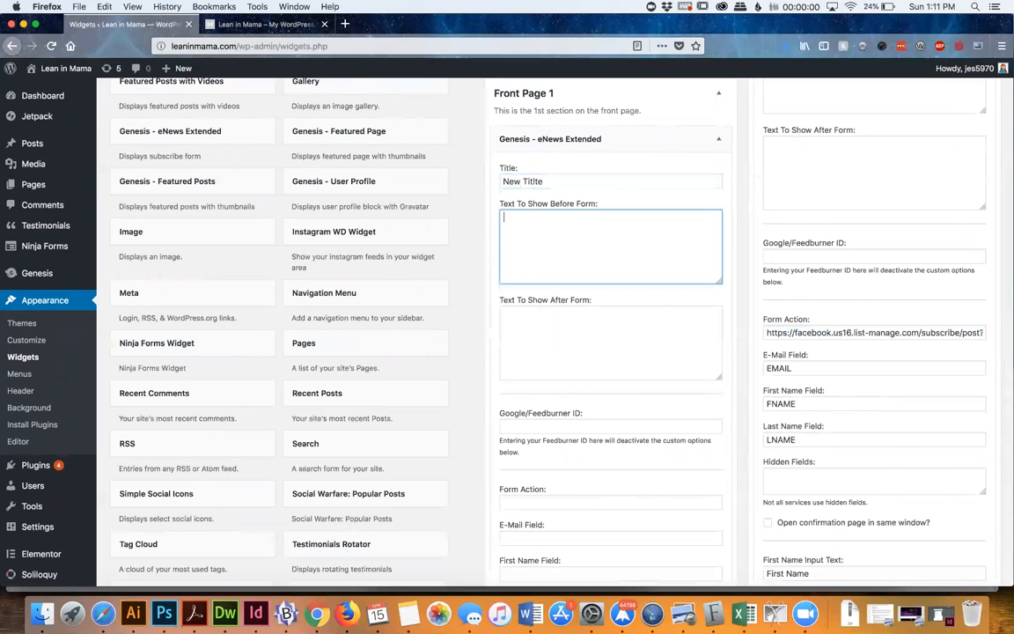
pyautogui.click(533, 181)
pyautogui.press('BackSpace')
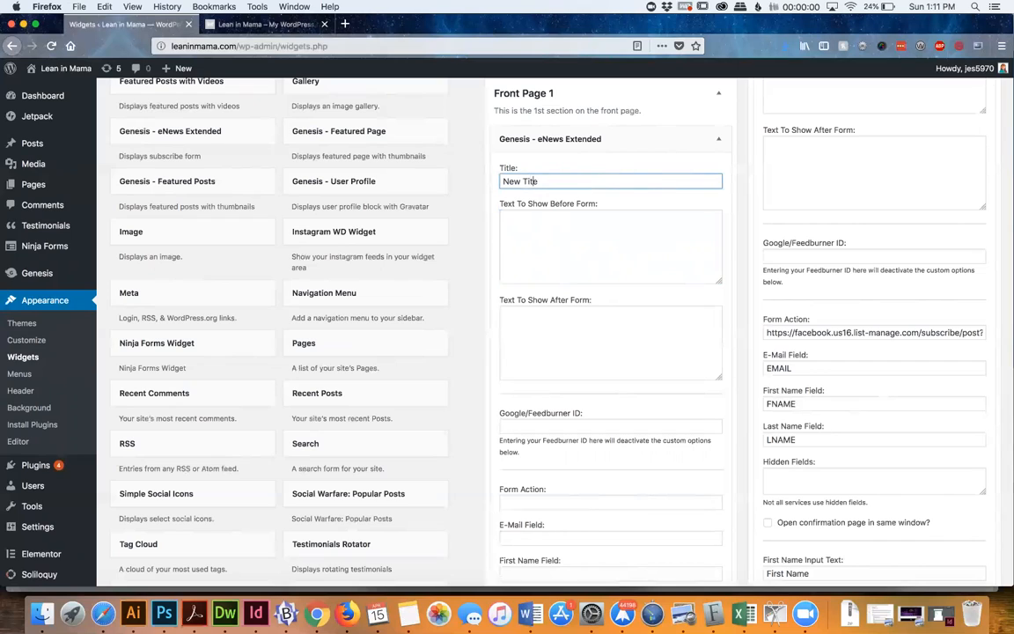
pyautogui.press('Tab')
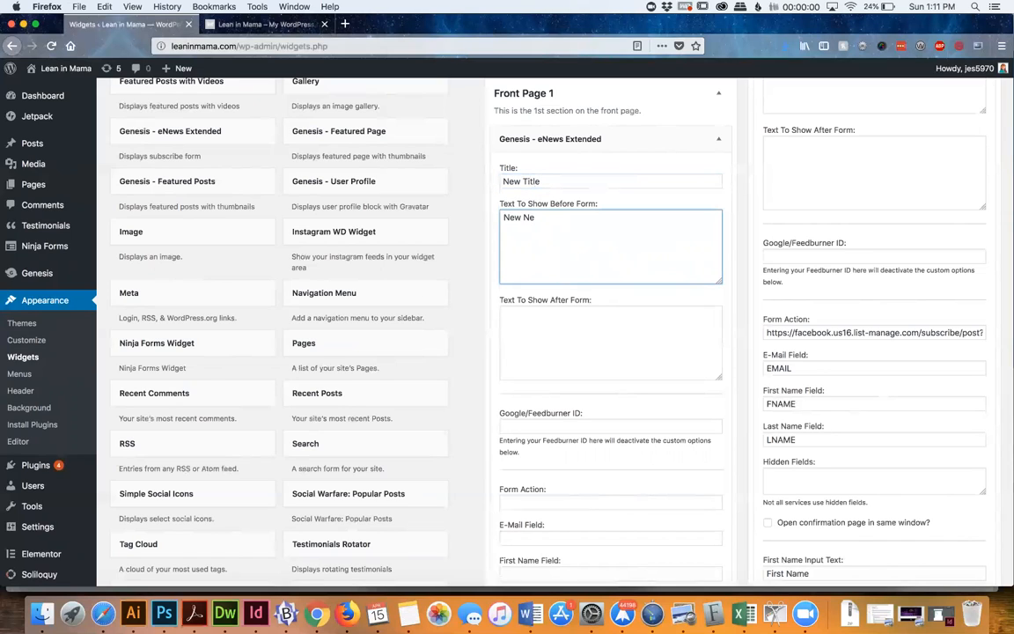
pyautogui.write('New Text')
# Copy the Form Action URL from the Site Wide CTA signup widget into the new Front Page 1 eNews Extended widget
pyautogui.scroll(-5, 591, 291)
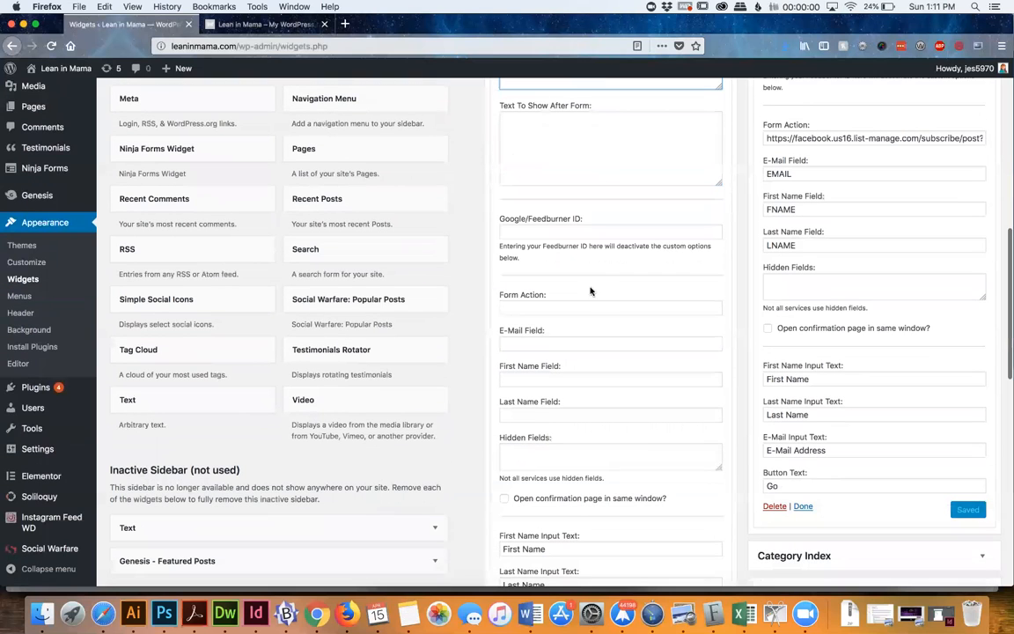
pyautogui.tripleClick(826, 141)
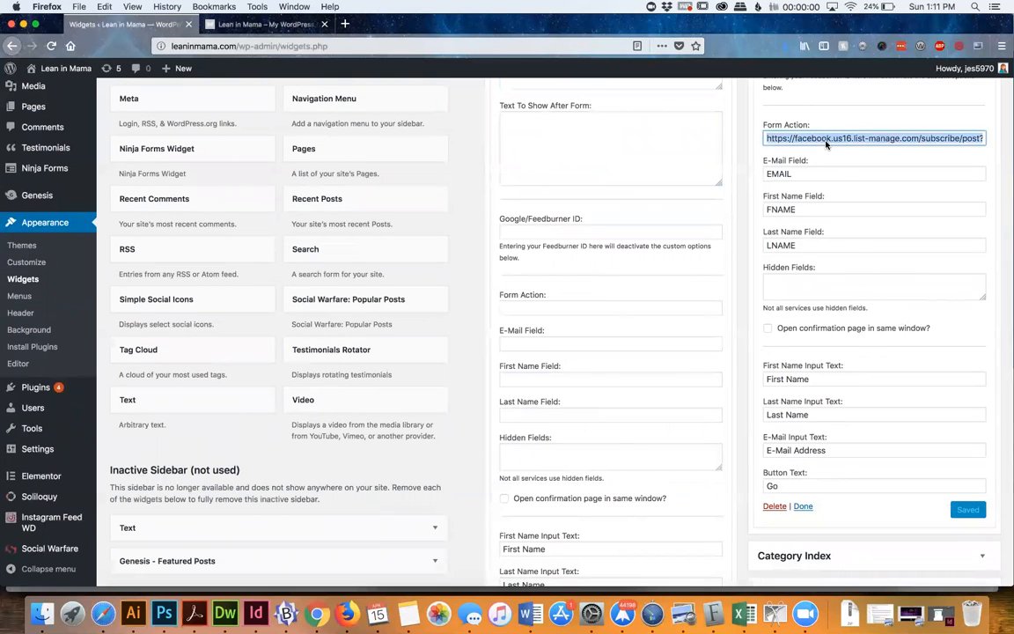
pyautogui.click(546, 309)
pyautogui.write('https://facebook.us16.list-manage.com/subscribe/post?u=af24d4ac78ceb8ae8d4b2b2ca&id=a805fcb385')
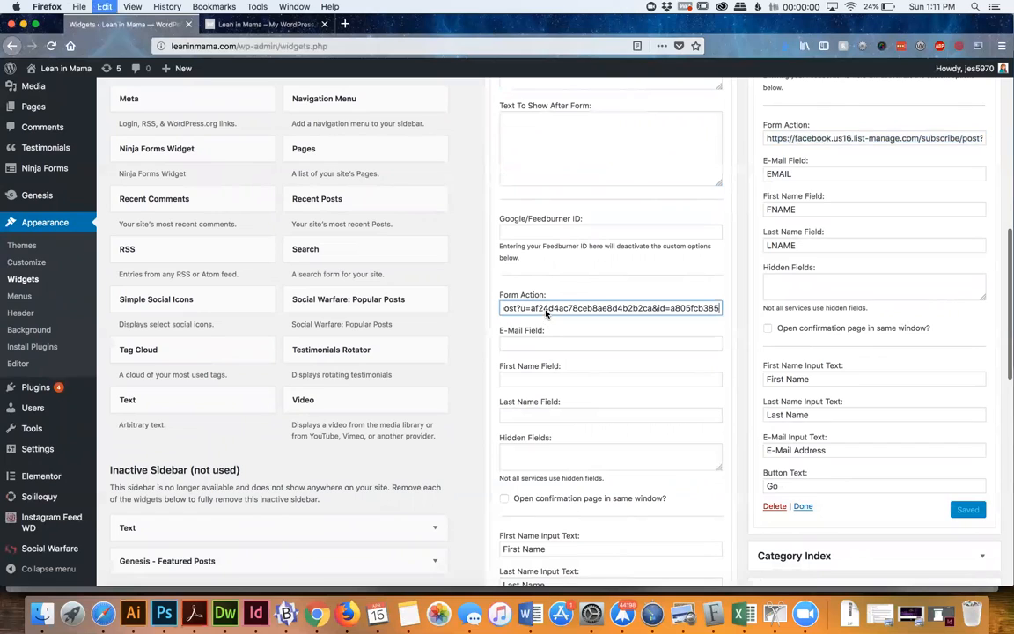
# Copy the field names EMAIL, FNAME and LNAME from the Site Wide CTA signup widget into the new eNews Extended widget's matching fields
pyautogui.doubleClick(800, 176)
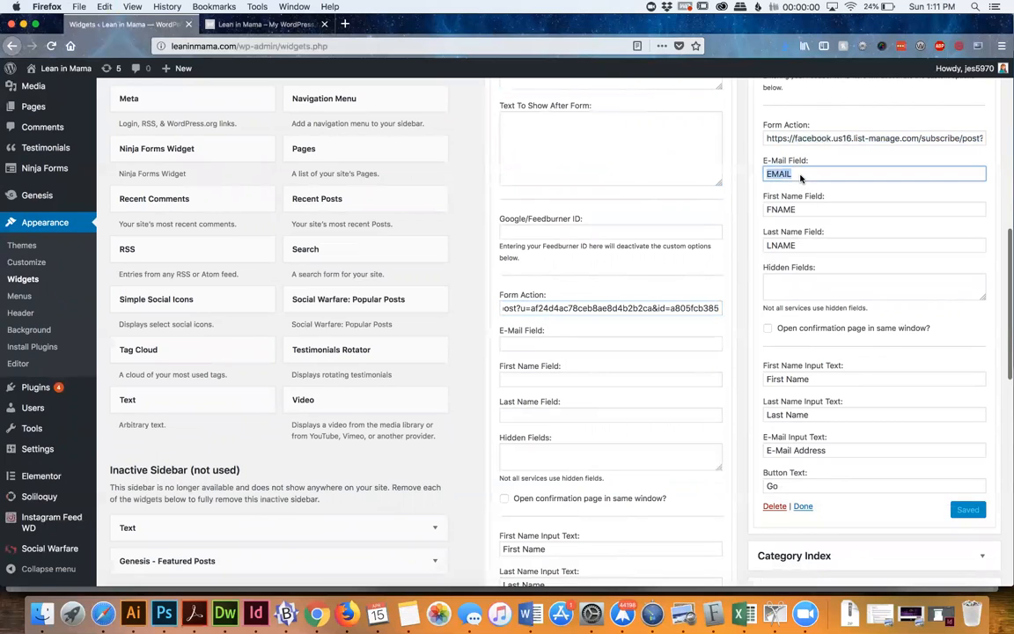
pyautogui.click(576, 345)
pyautogui.press('super+v')
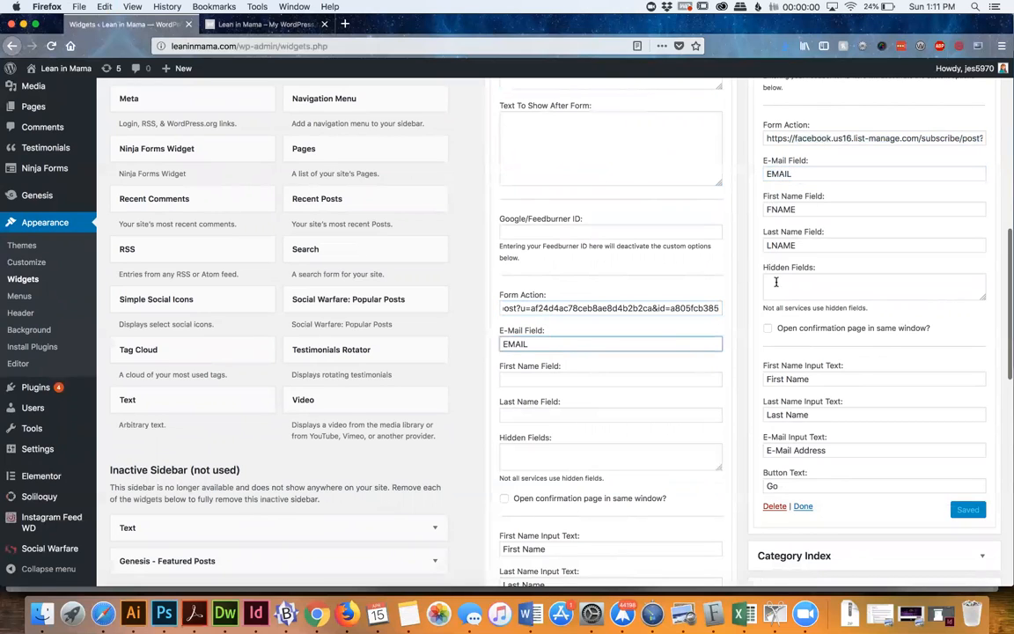
pyautogui.doubleClick(801, 210)
pyautogui.press('super+c')
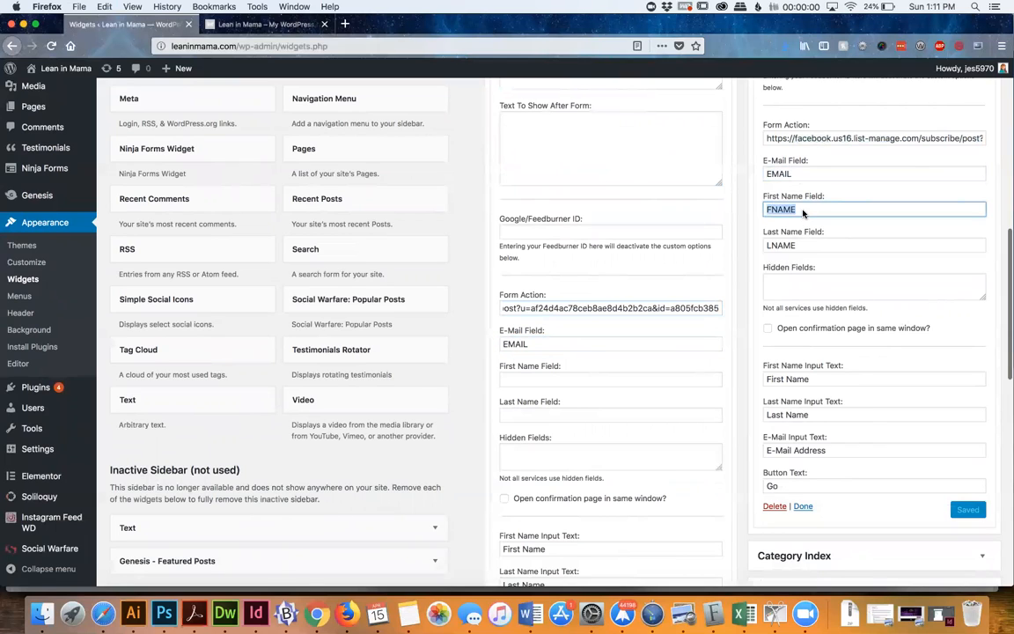
pyautogui.click(584, 379)
pyautogui.press('super+v')
pyautogui.click(796, 247)
pyautogui.doubleClick(797, 246)
pyautogui.press('super+c')
pyautogui.click(523, 415)
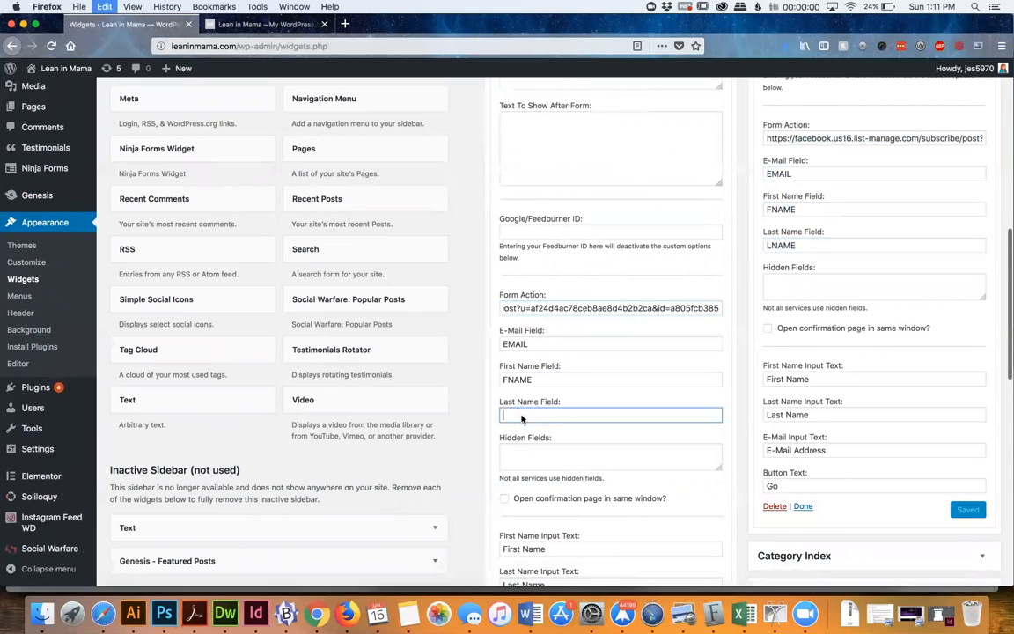
pyautogui.press('super+v')
# Delete the Text widget from the Front Page 1 area and save the new eNews Extended widget above it
pyautogui.scroll(-5, 523, 417)
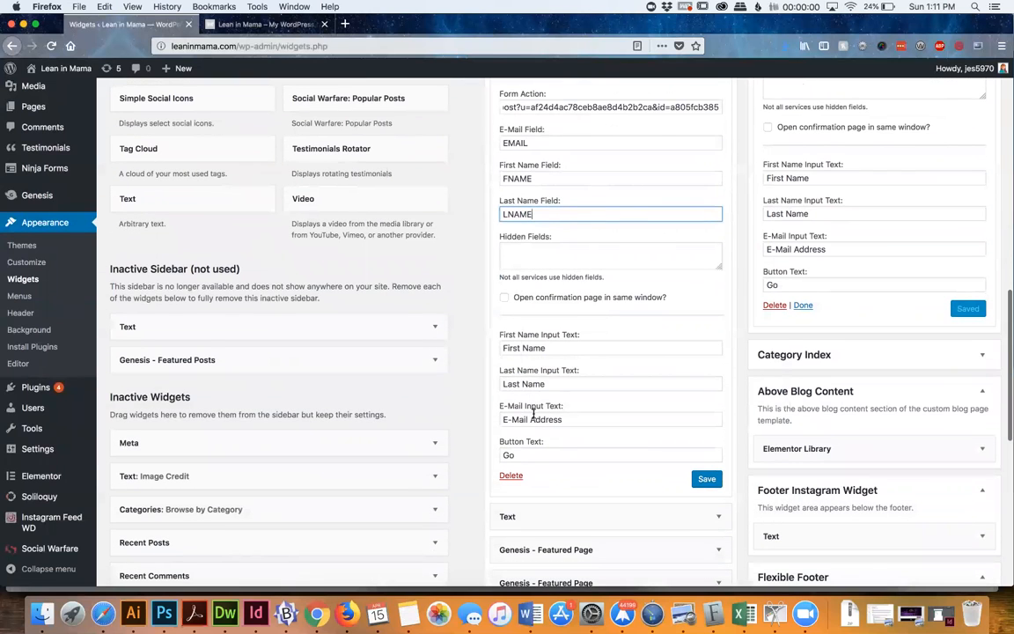
pyautogui.scroll(-2, 545, 430)
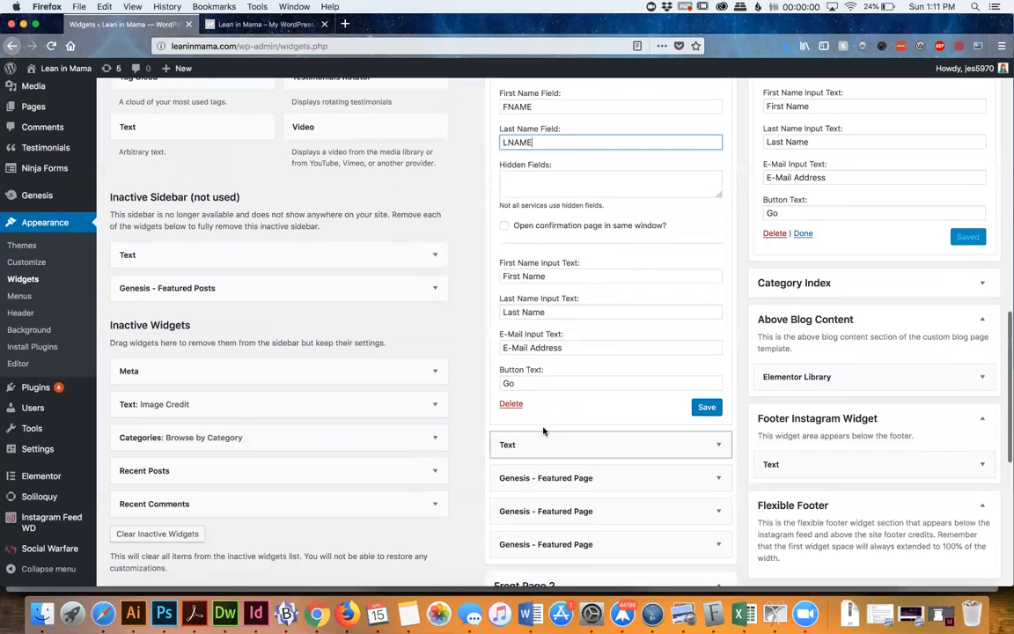
pyautogui.click(707, 445)
pyautogui.scroll(-6, 634, 526)
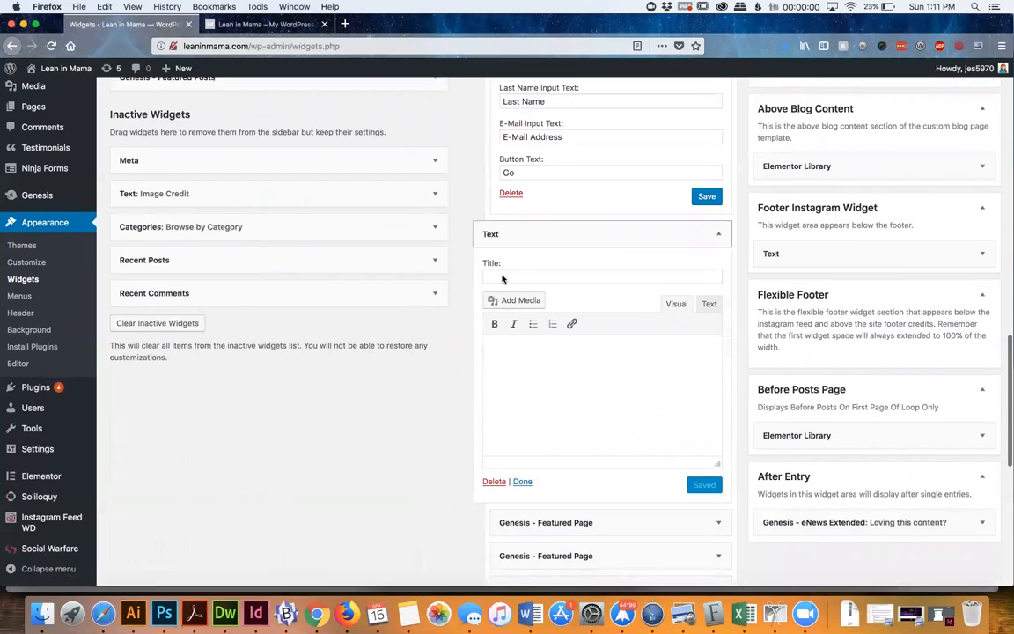
pyautogui.click(494, 482)
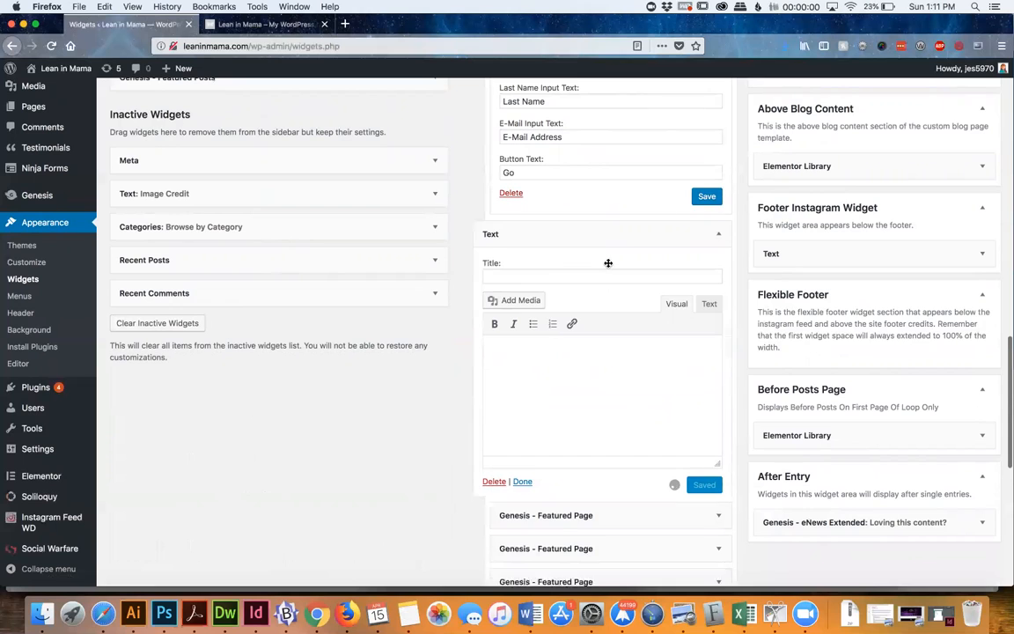
pyautogui.click(710, 203)
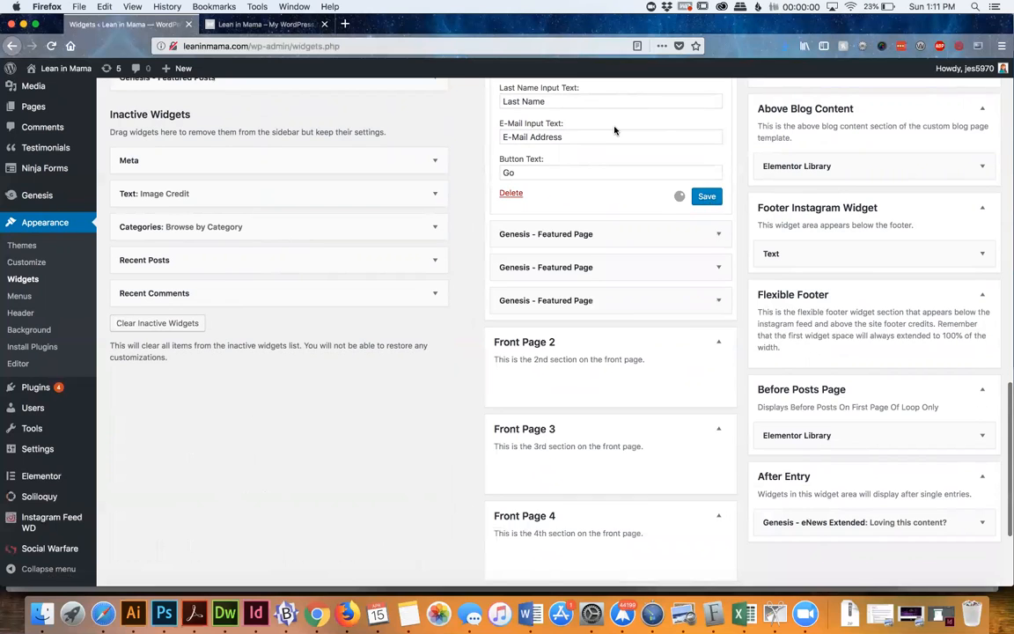
# Reload the Lean in Mama homepage and examine the new signup form between the hero image and the featured pages
pyautogui.click(262, 25)
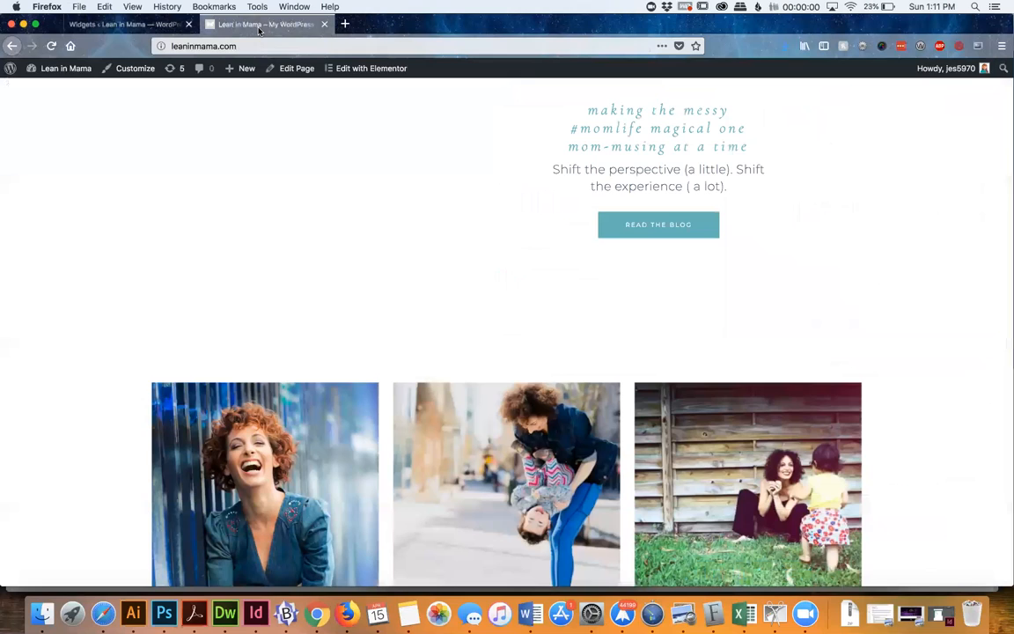
pyautogui.press('super+r')
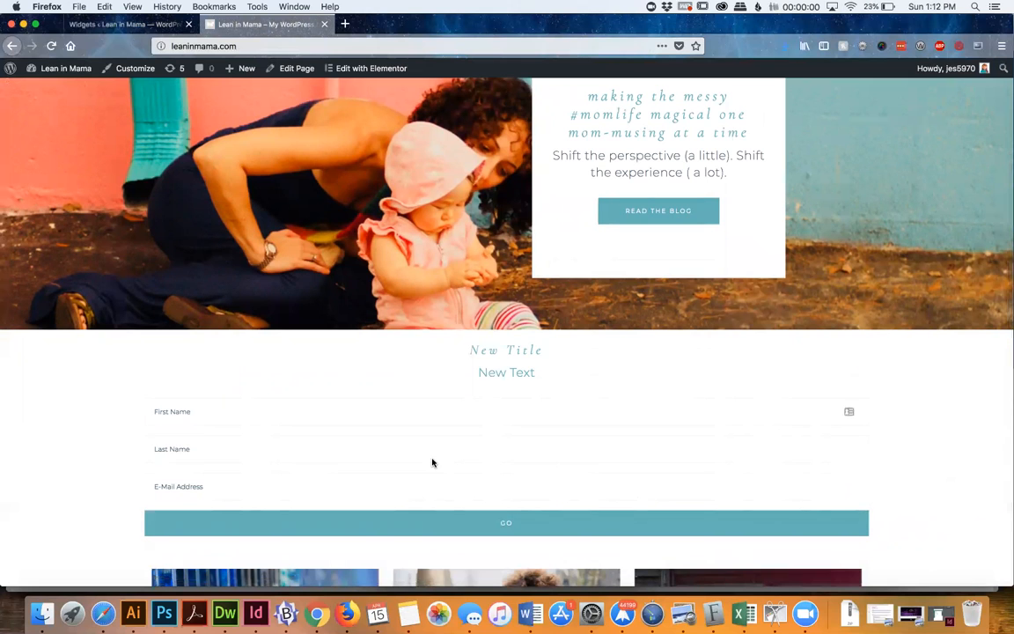
pyautogui.scroll(-5, 432, 462)
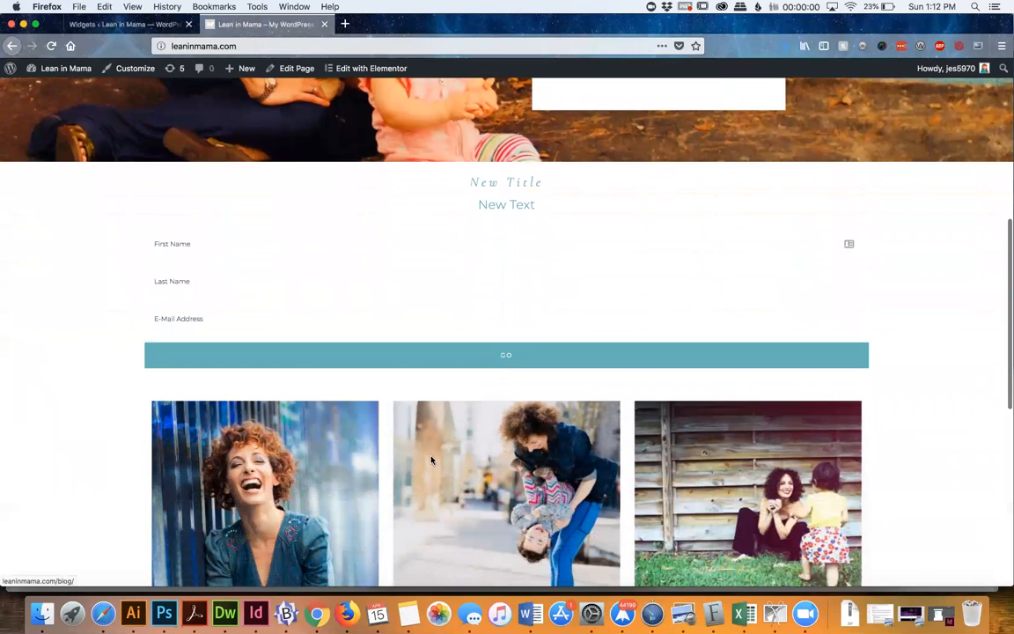
# Delete the demo eNews Extended widget from the Front Page 1 area on the Widgets page
pyautogui.click(129, 22)
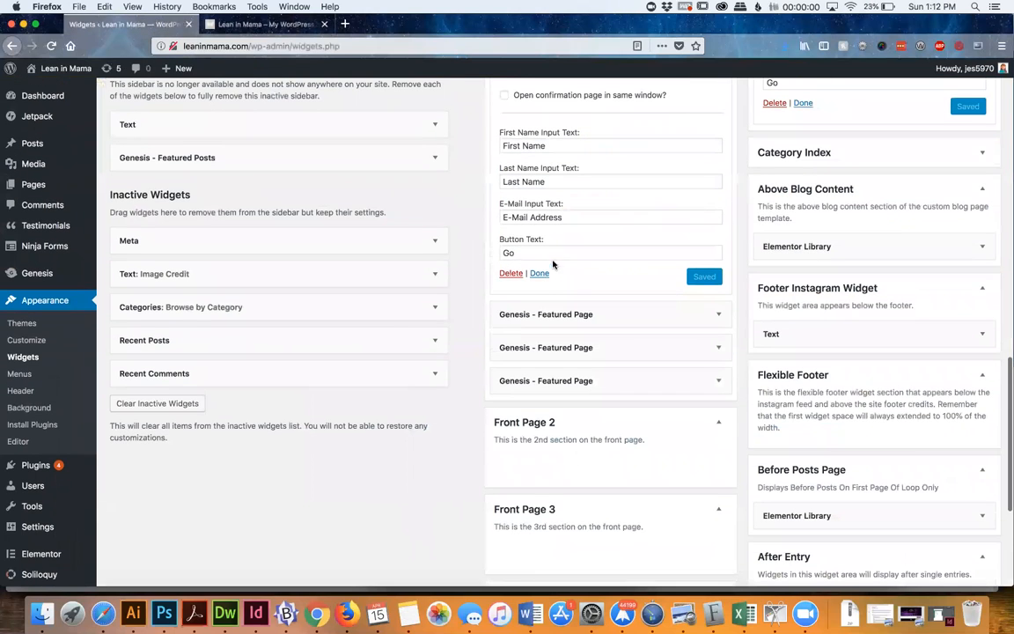
pyautogui.click(512, 274)
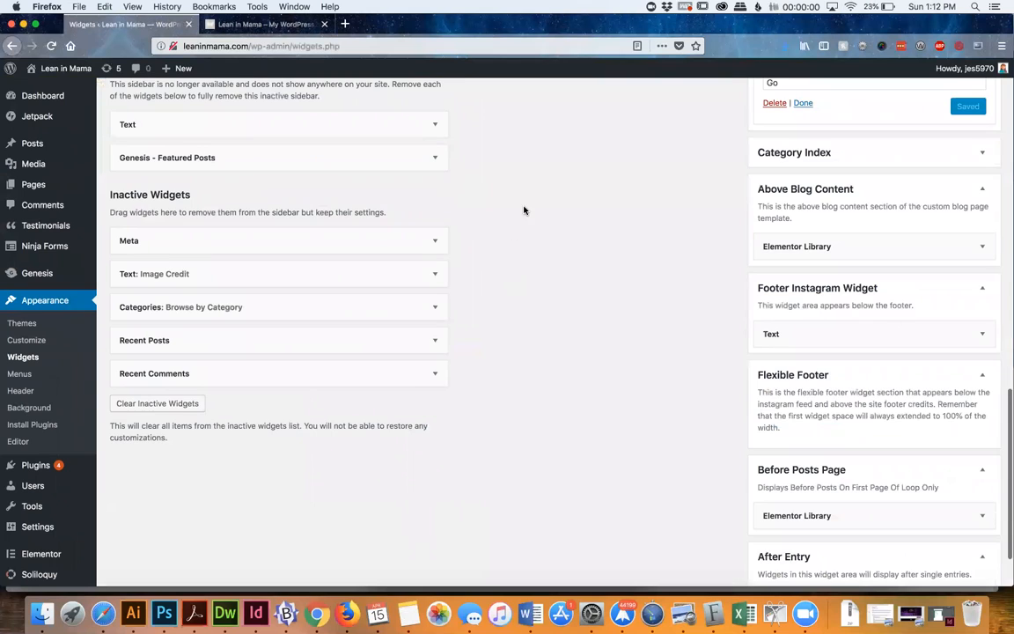
pyautogui.scroll(-5, 524, 210)
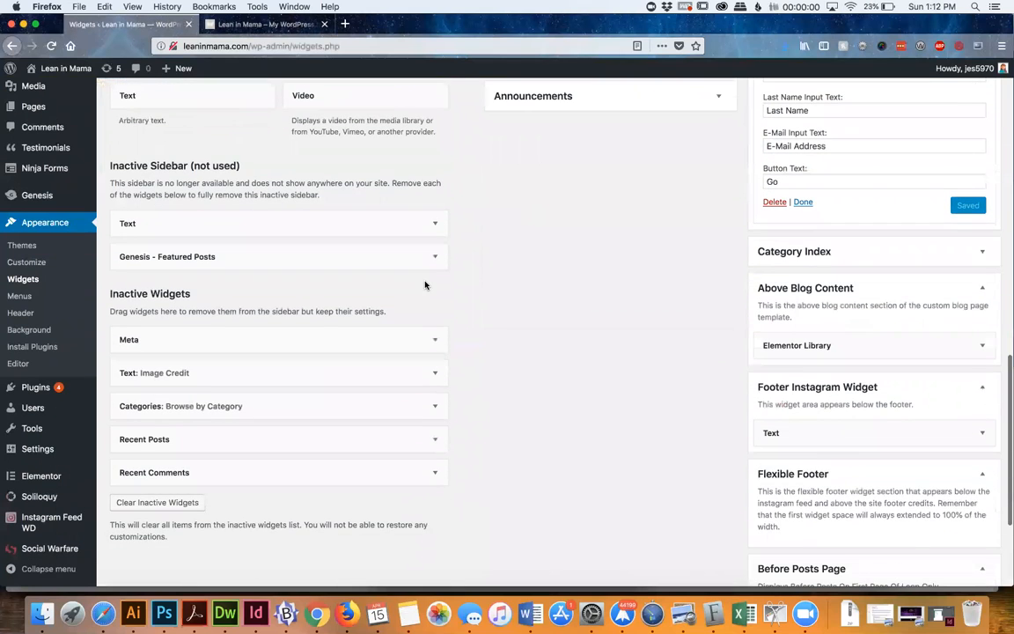
# Add an empty Text widget to the Front Page 1 area above the three Featured Page widgets, and collapse it
pyautogui.scroll(4, 426, 287)
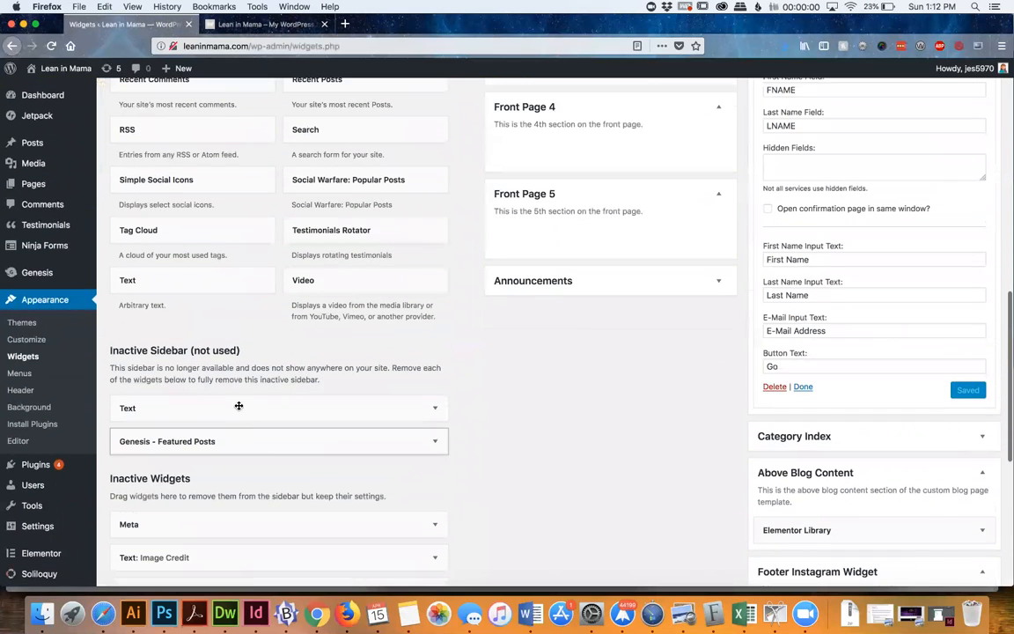
pyautogui.scroll(4, 375, 232)
pyautogui.moveTo(190, 476); pyautogui.dragTo(614, 199)
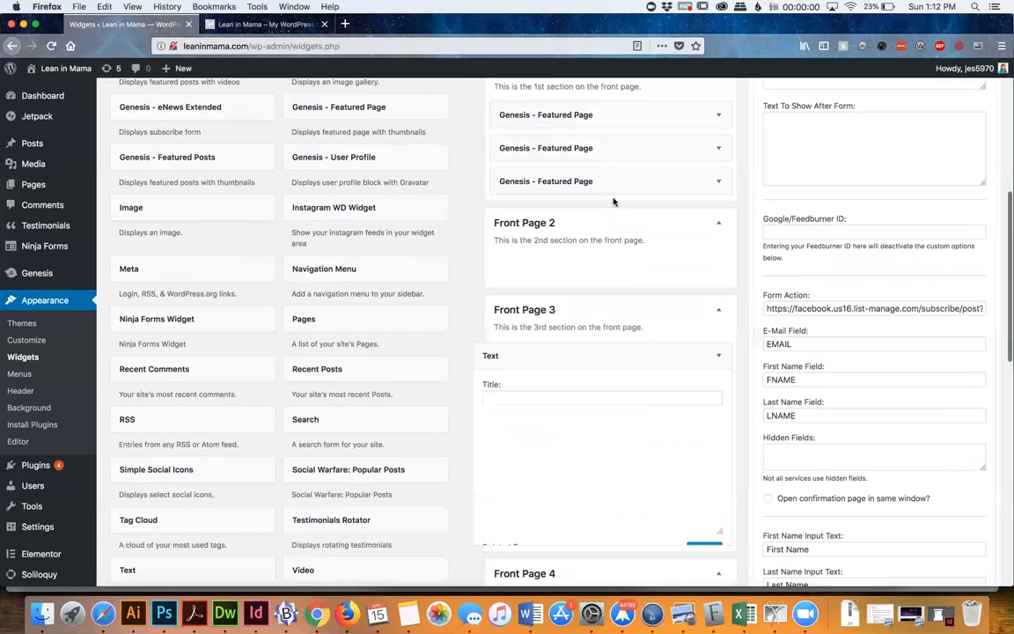
pyautogui.moveTo(604, 356); pyautogui.dragTo(724, 112)
pyautogui.click(720, 115)
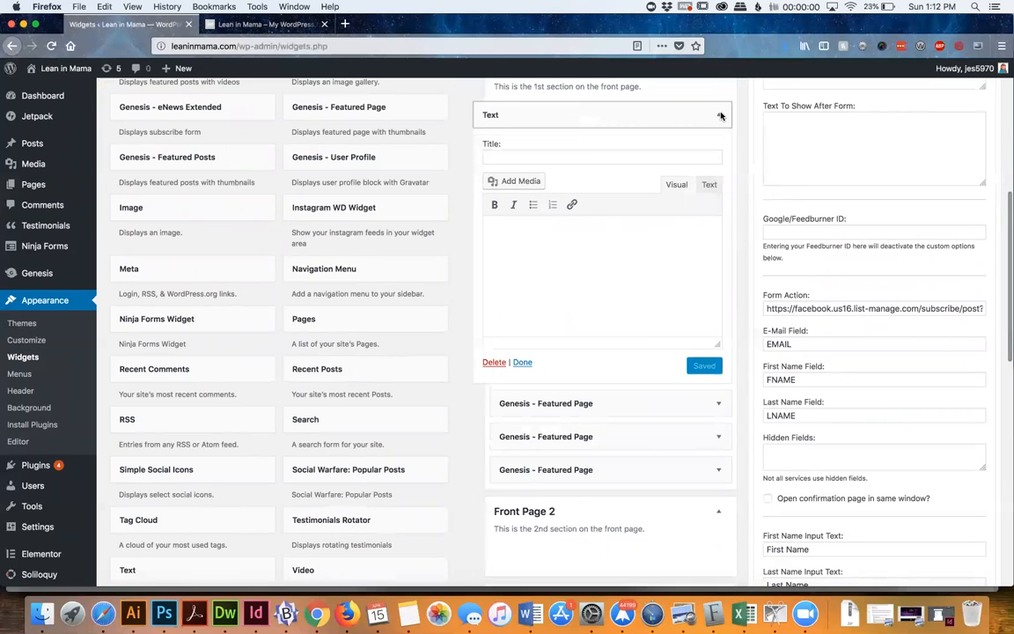
pyautogui.click(720, 116)
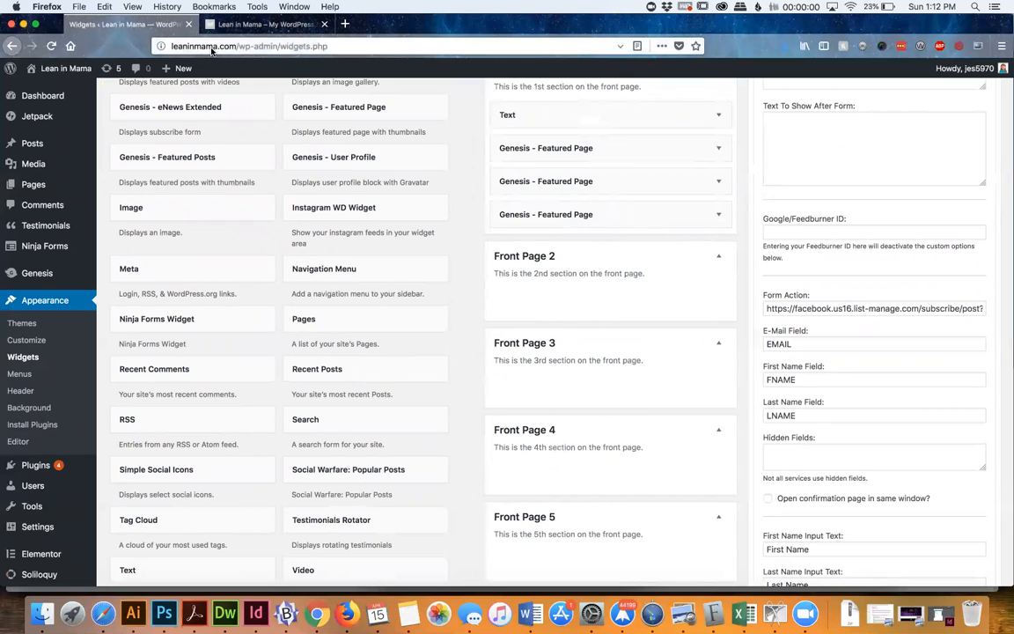
# Open mailchimp.com in a new browser tab and go to its login page
pyautogui.click(345, 24)
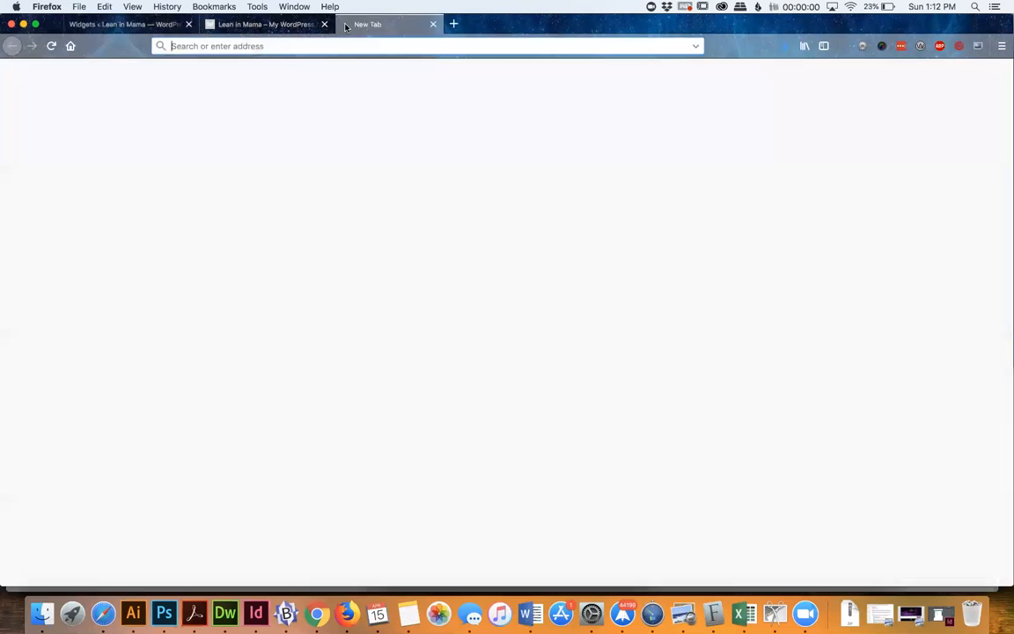
pyautogui.write('mail')
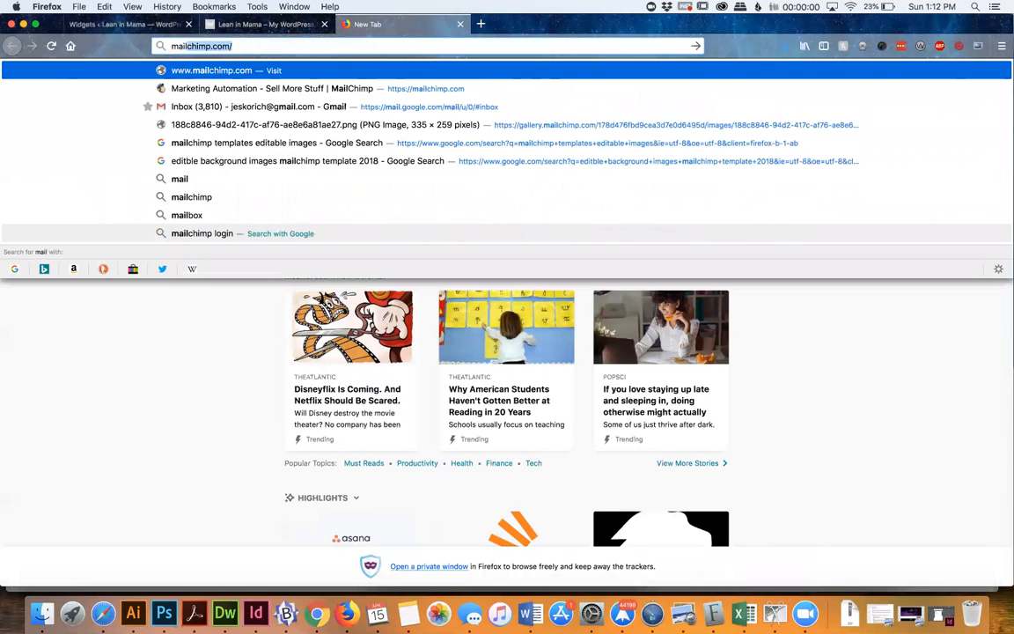
pyautogui.press('Return')
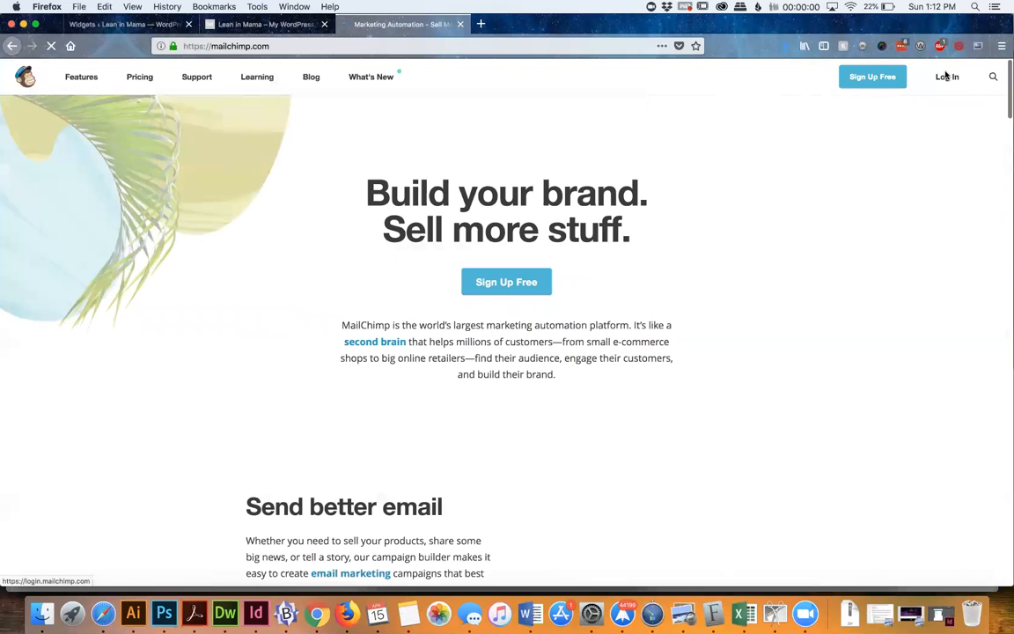
pyautogui.click(946, 76)
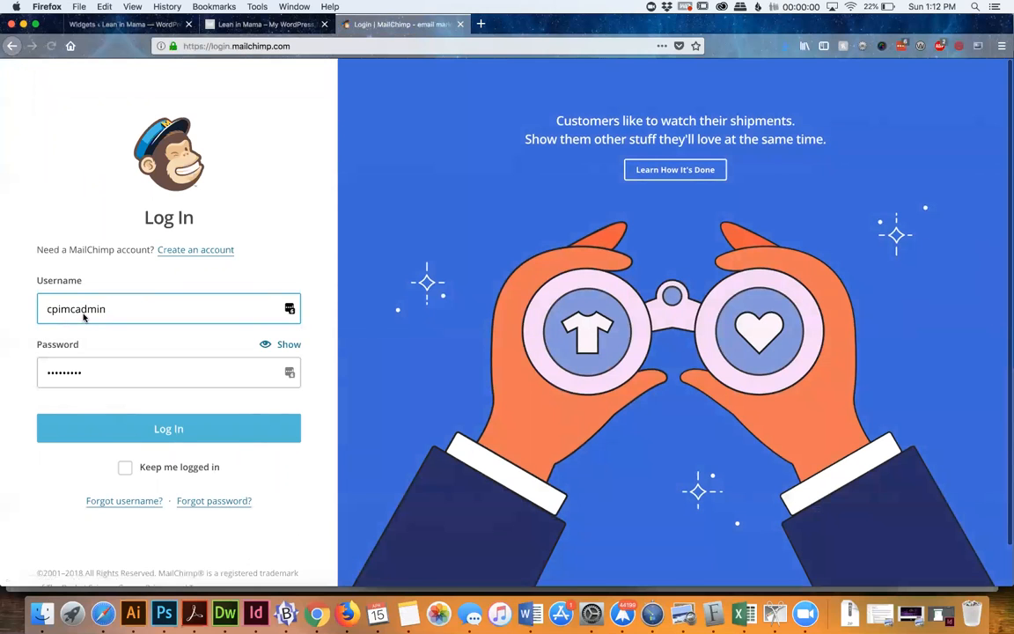
# Log in to MailChimp with the saved account username and password
pyautogui.doubleClick(83, 316)
pyautogui.write('jes')
pyautogui.click(68, 333)
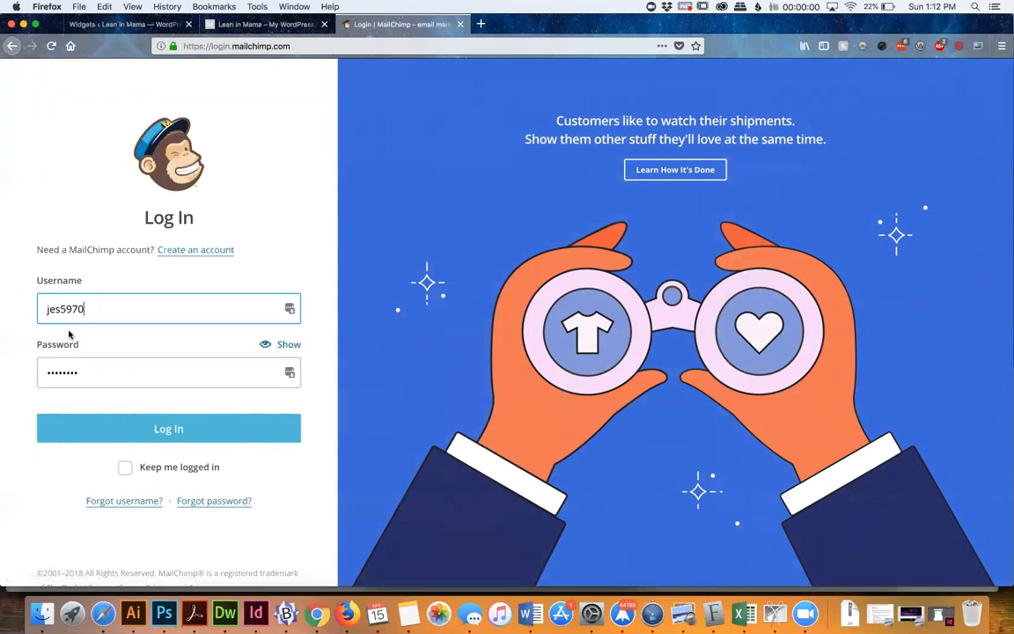
pyautogui.click(100, 435)
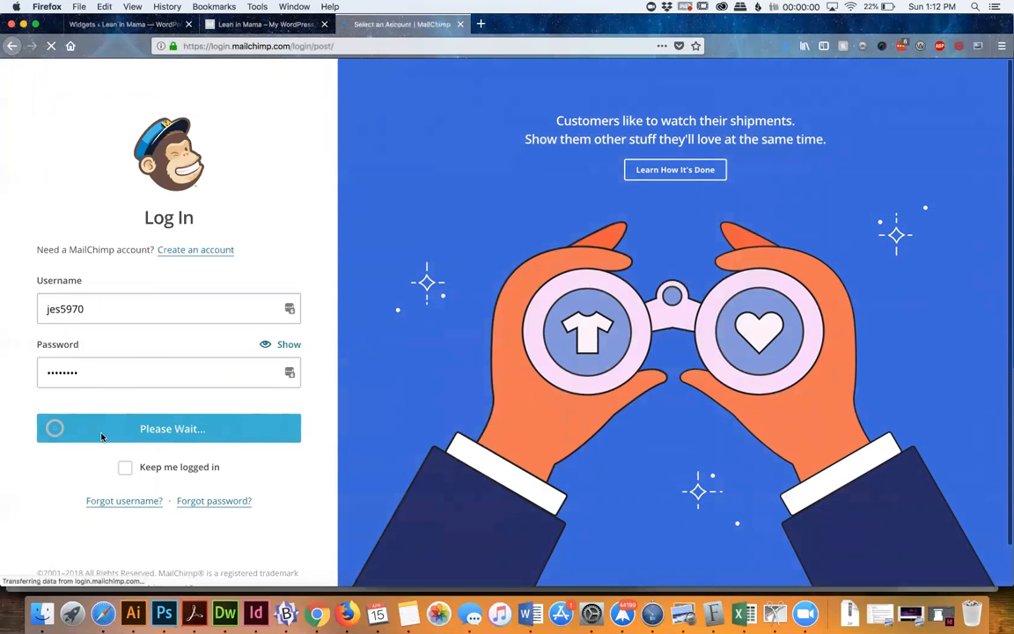
# Choose the TEAL urbanwear account and open the signup forms of the Lean In Mama Website list
pyautogui.scroll(-10, 250, 462)
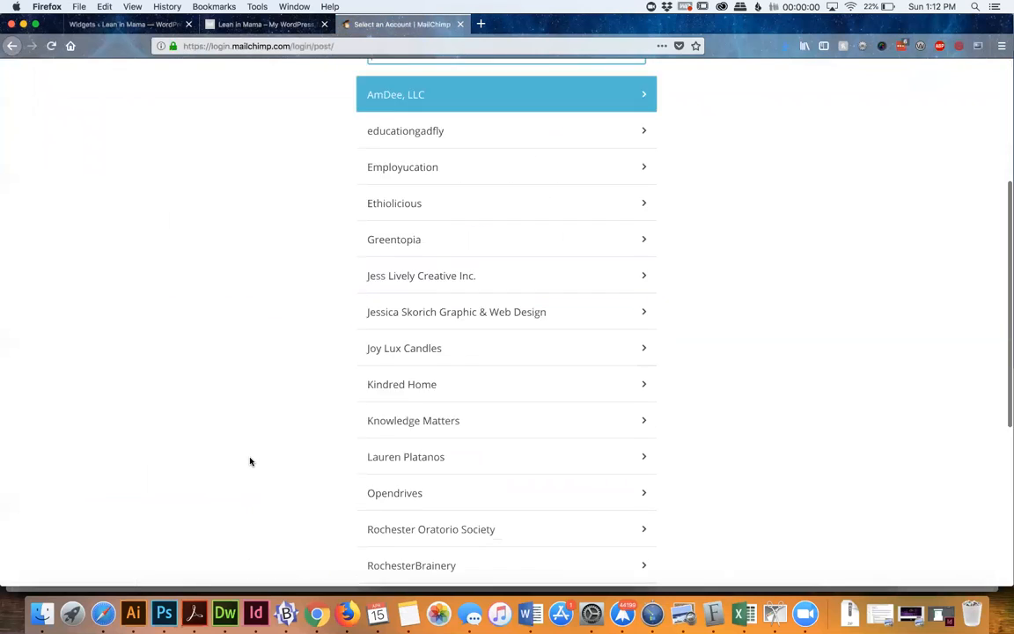
pyautogui.click(400, 359)
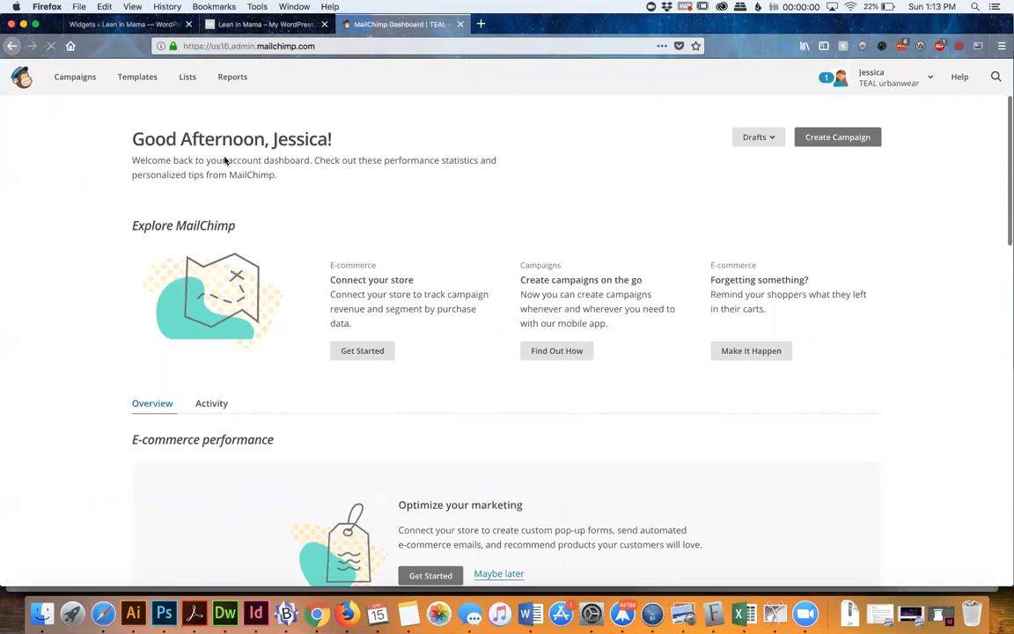
pyautogui.click(188, 78)
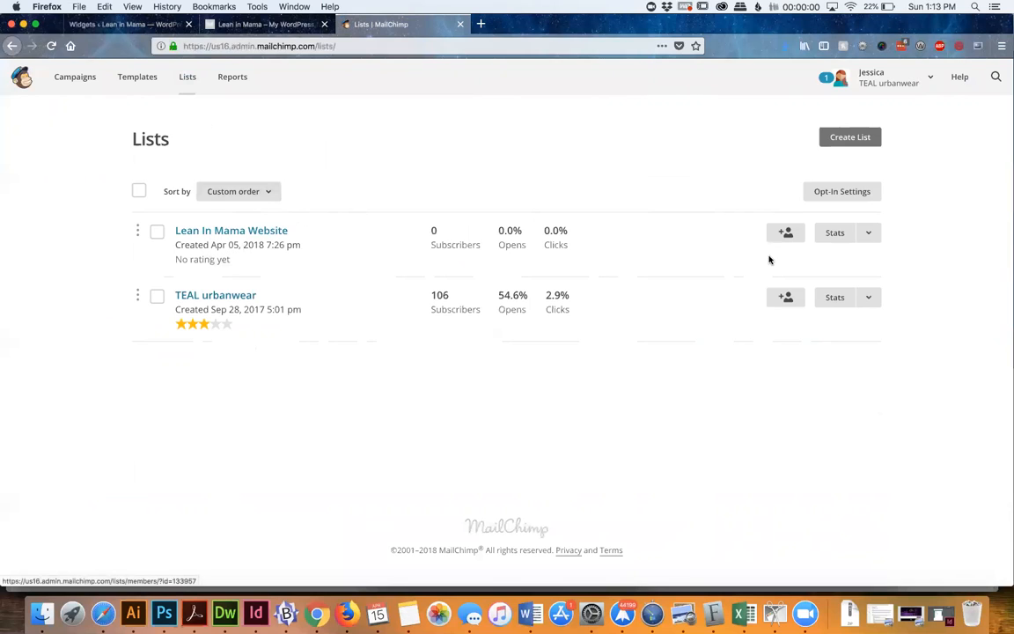
pyautogui.click(869, 232)
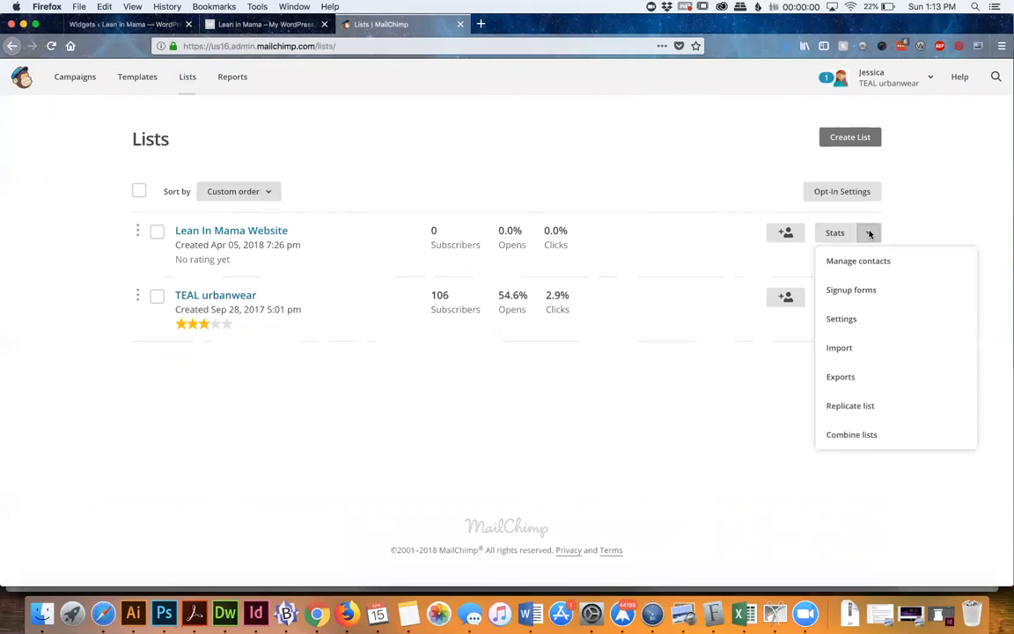
pyautogui.click(851, 290)
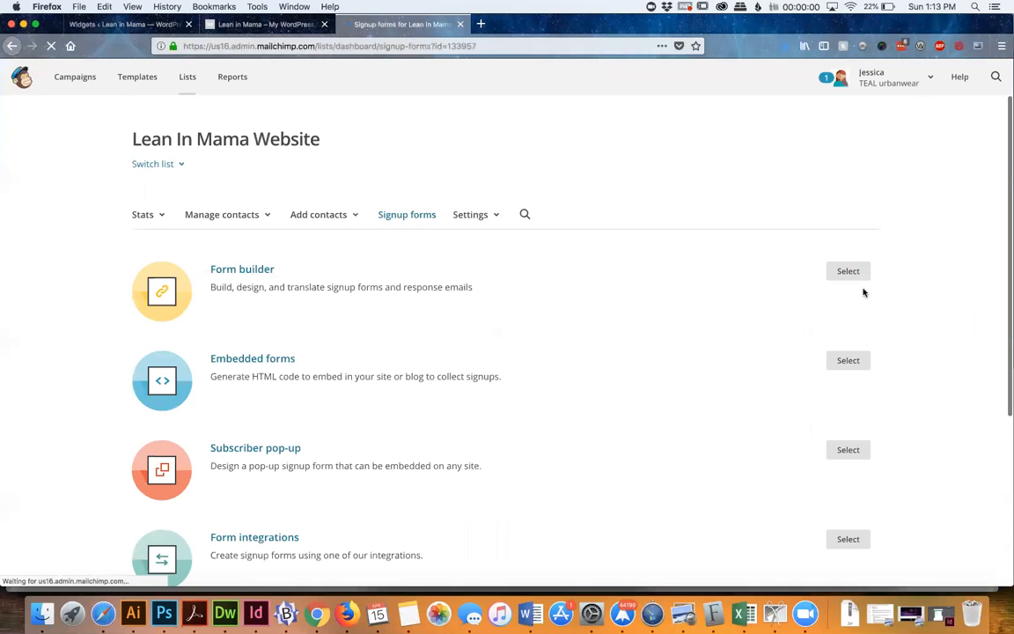
# Examine the Lean In Mama Website signup form in the Form builder, and return to the signup form options
pyautogui.scroll(-2, 702, 399)
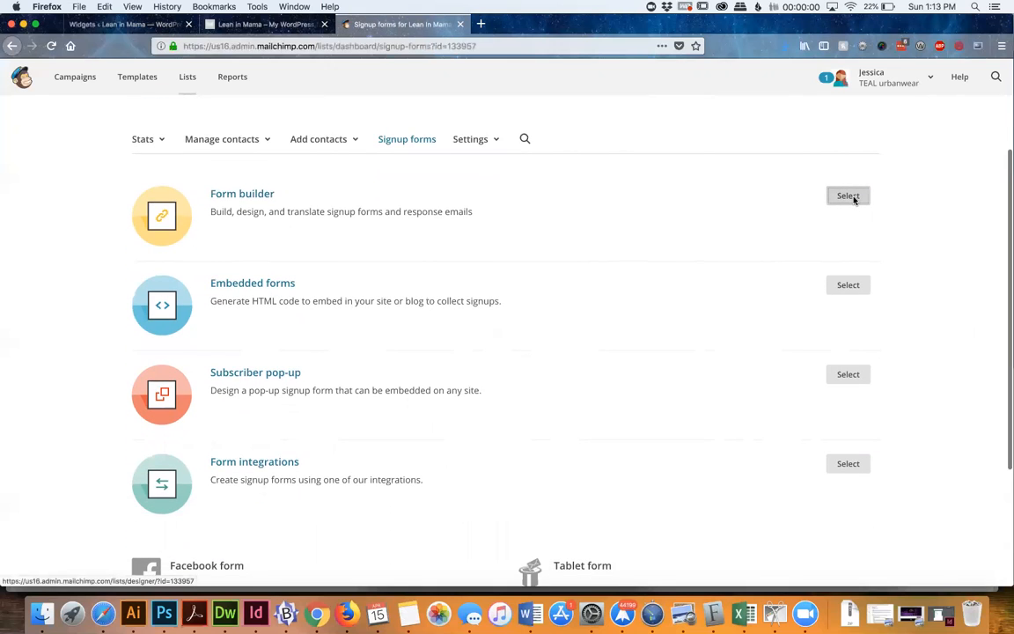
pyautogui.click(847, 196)
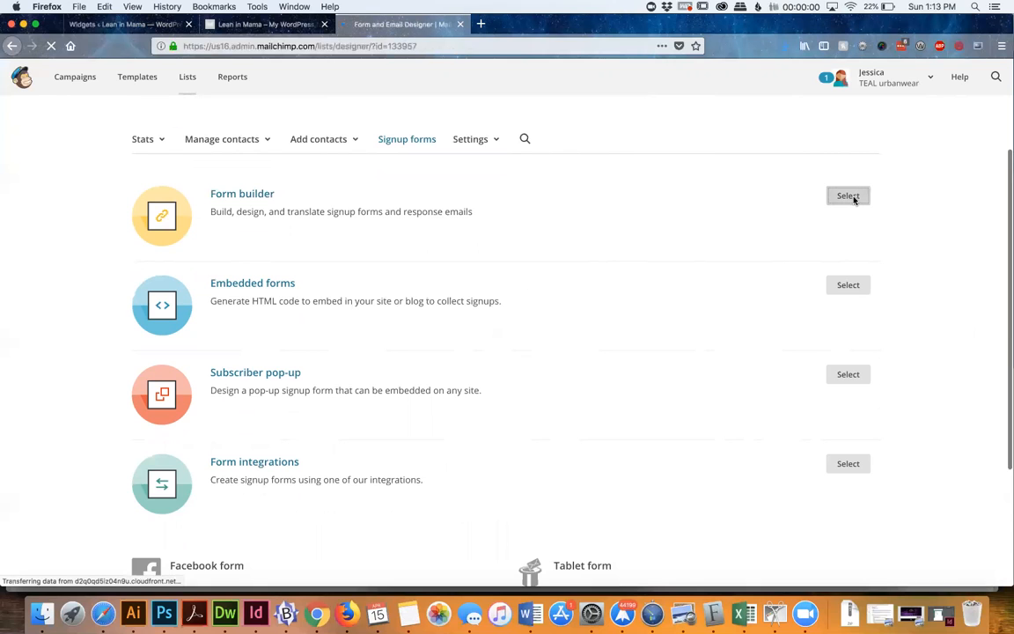
pyautogui.scroll(-5, 796, 307)
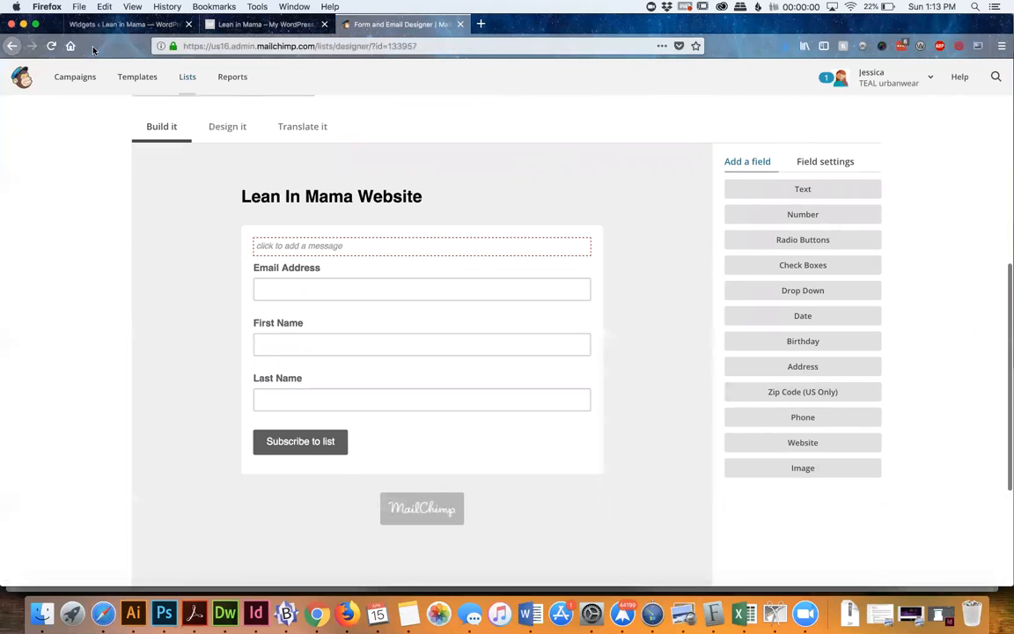
pyautogui.click(13, 45)
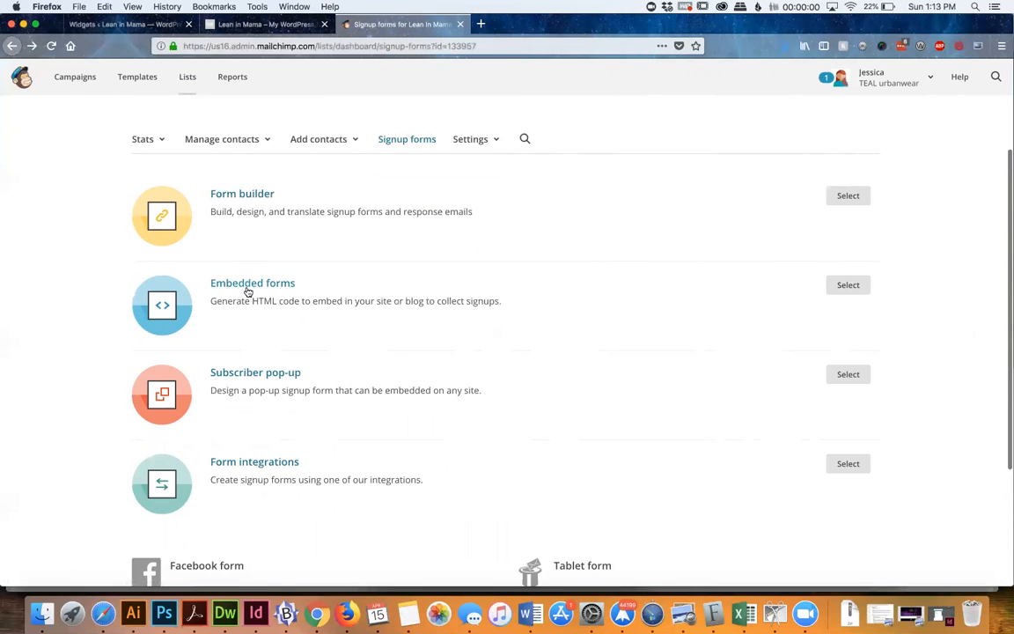
# Open the Lean In Mama Website list's Embedded forms and review the Classic and Super Slim form styles
pyautogui.click(847, 288)
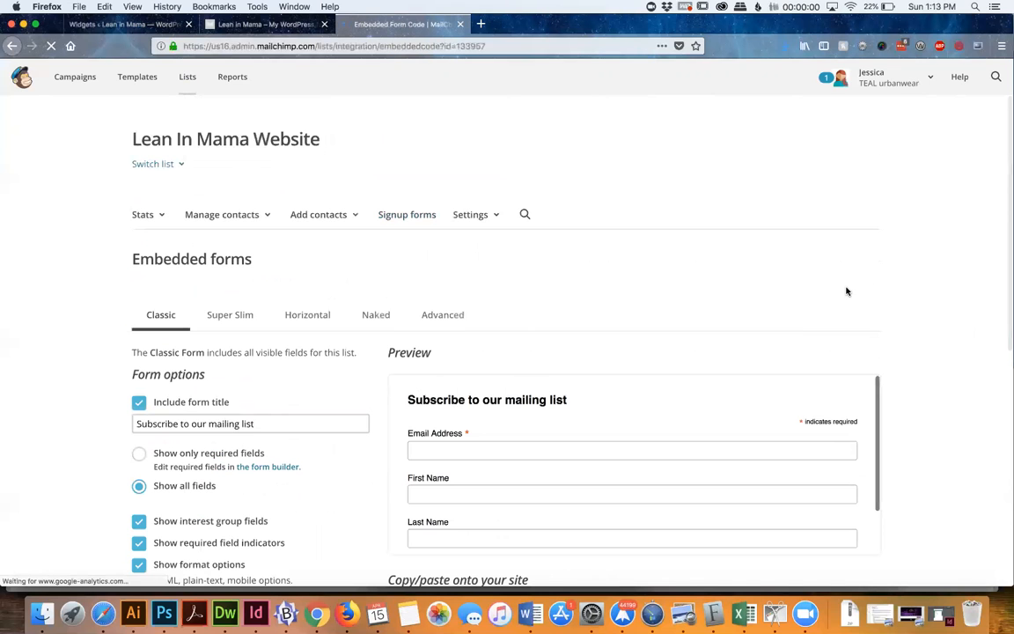
pyautogui.scroll(-5, 847, 291)
pyautogui.scroll(2, 326, 181)
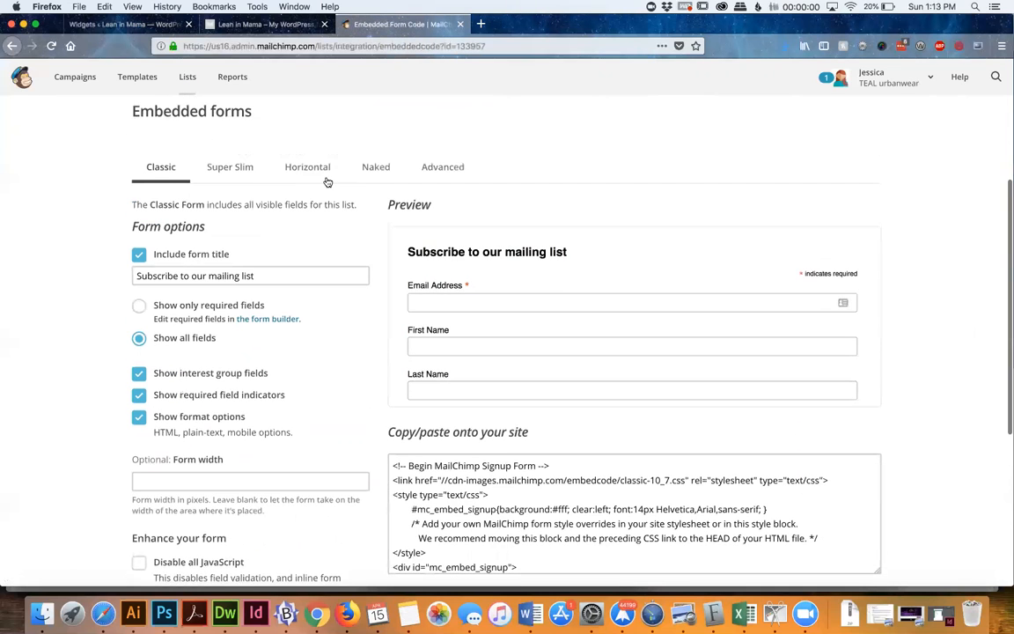
pyautogui.click(219, 169)
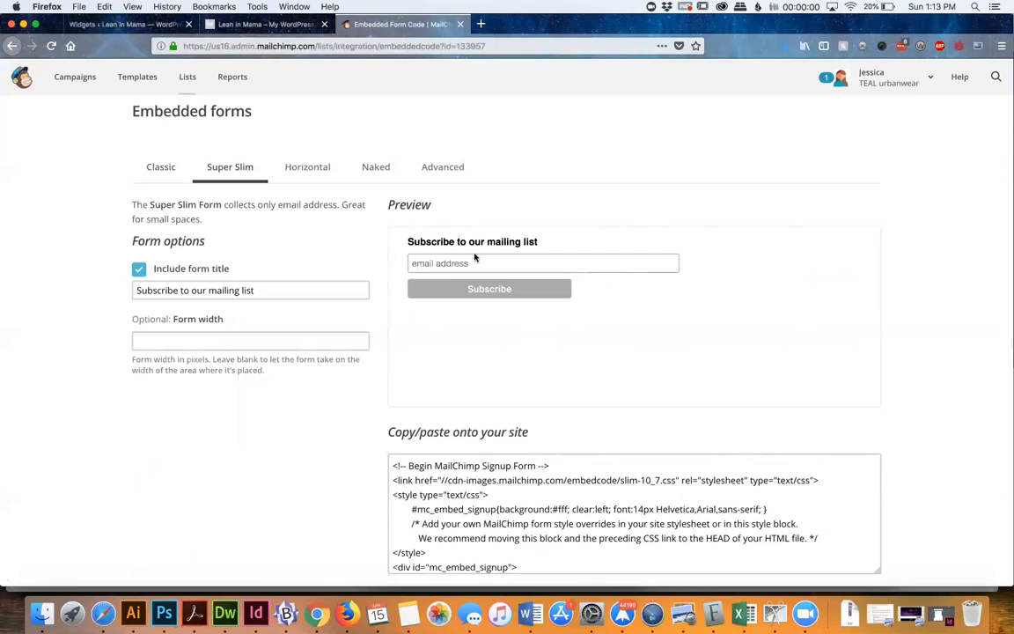
# Choose the Horizontal embedded form style and copy its complete embed code
pyautogui.click(312, 173)
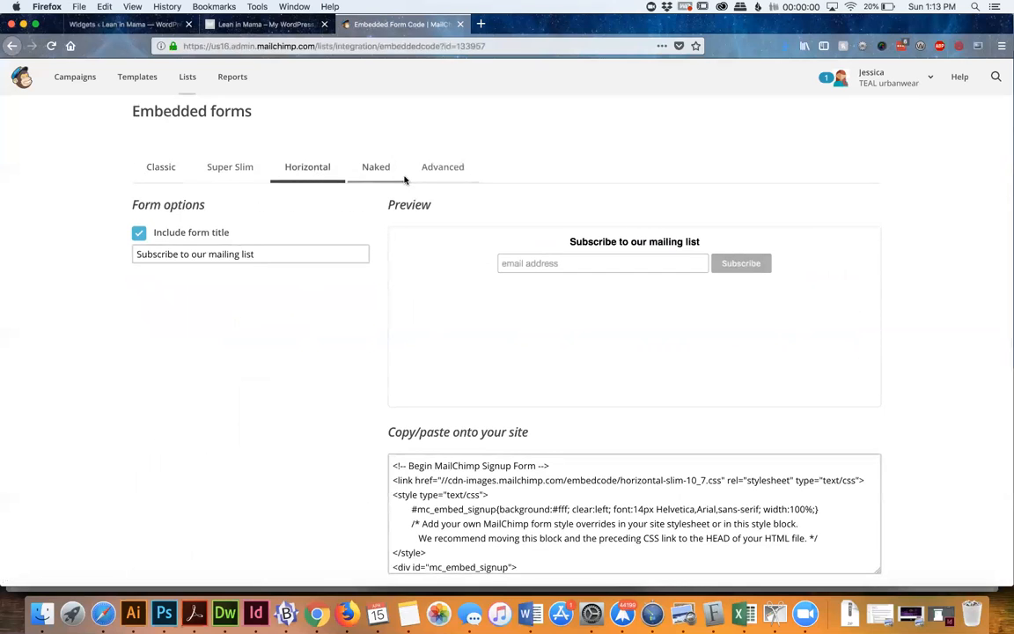
pyautogui.scroll(-3, 429, 265)
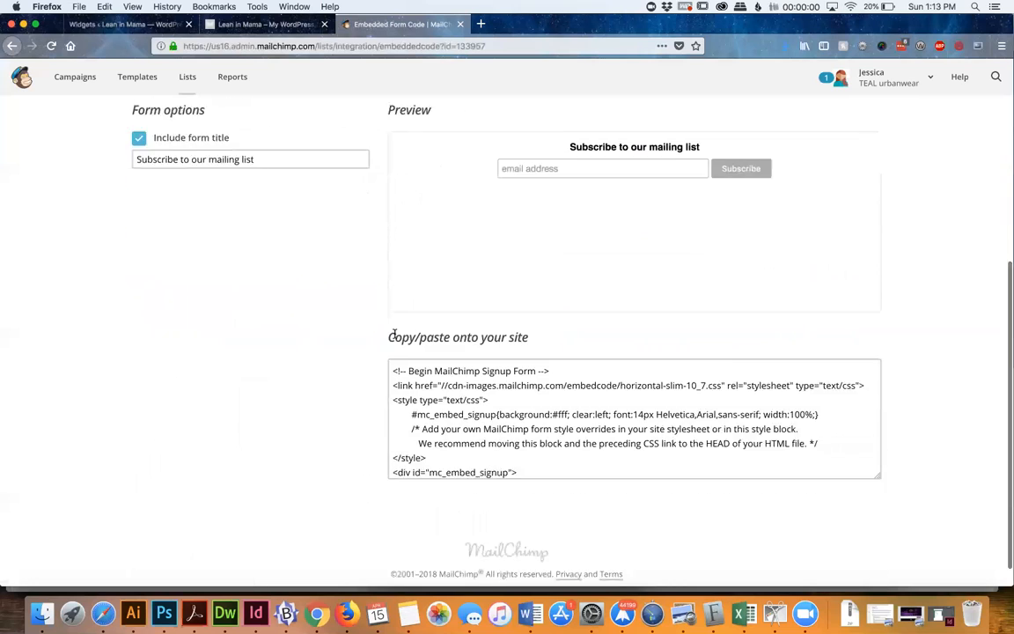
pyautogui.click(433, 361)
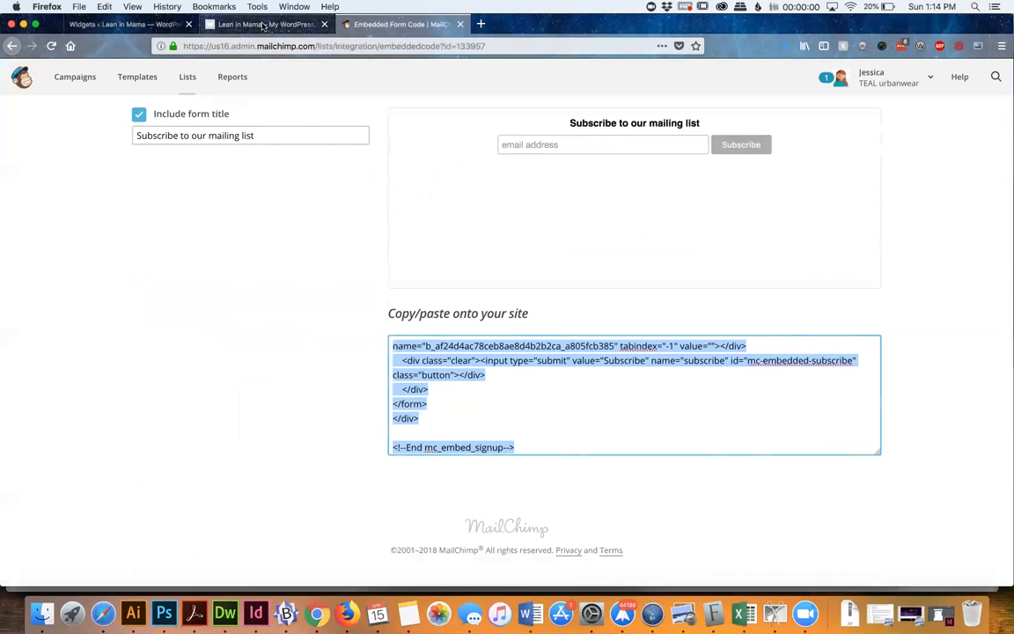
# Paste the MailChimp embed code as text into the Front Page 1 Text widget, save it, and check the refreshed homepage
pyautogui.click(153, 27)
pyautogui.scroll(1, 607, 215)
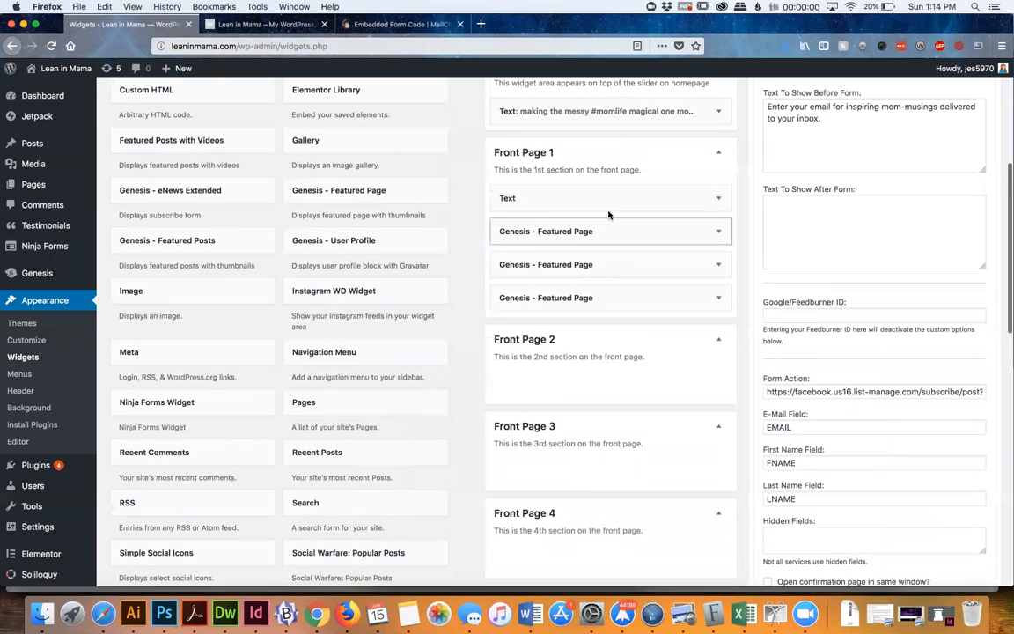
pyautogui.click(607, 210)
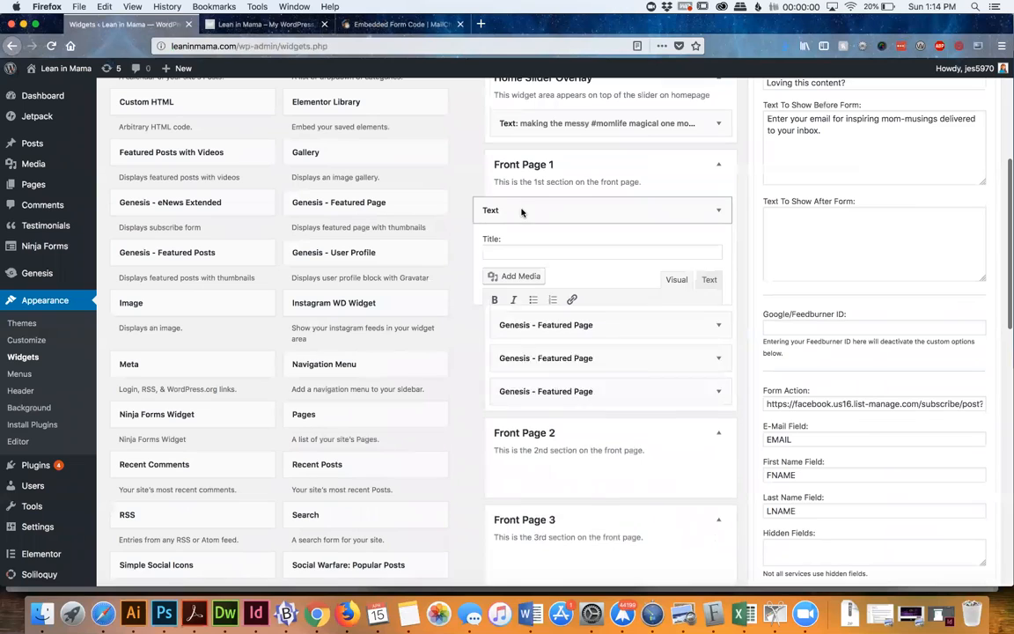
pyautogui.click(708, 280)
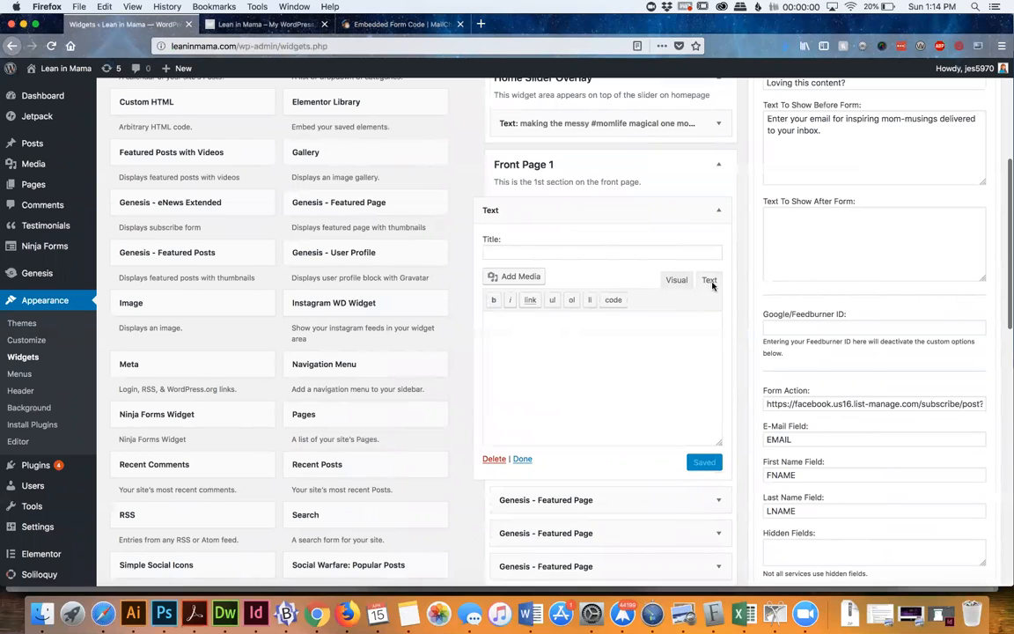
pyautogui.click(618, 346)
pyautogui.press('super+v')
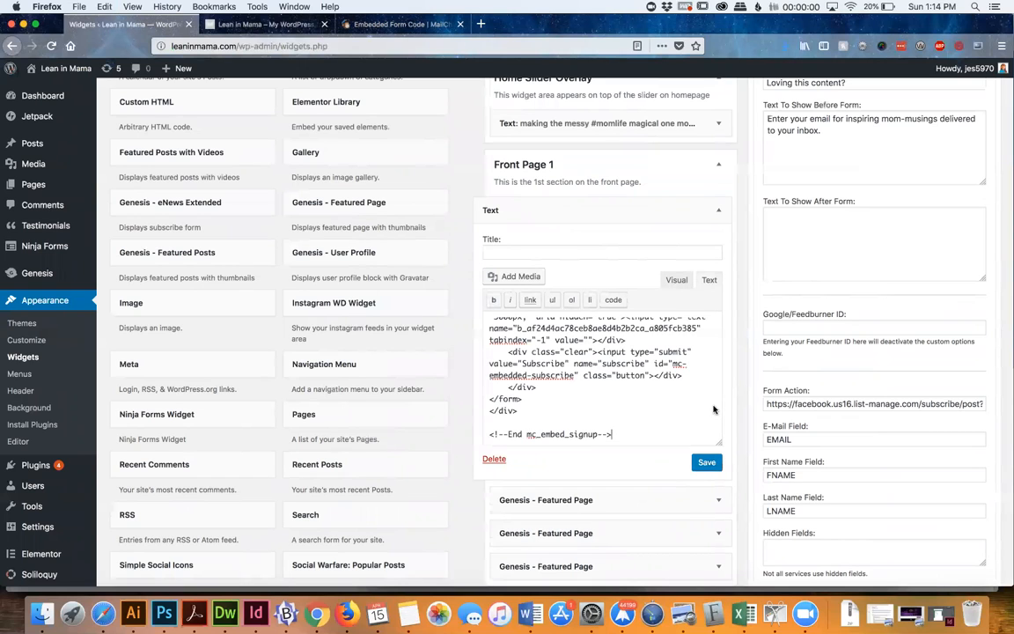
pyautogui.click(710, 464)
pyautogui.click(264, 25)
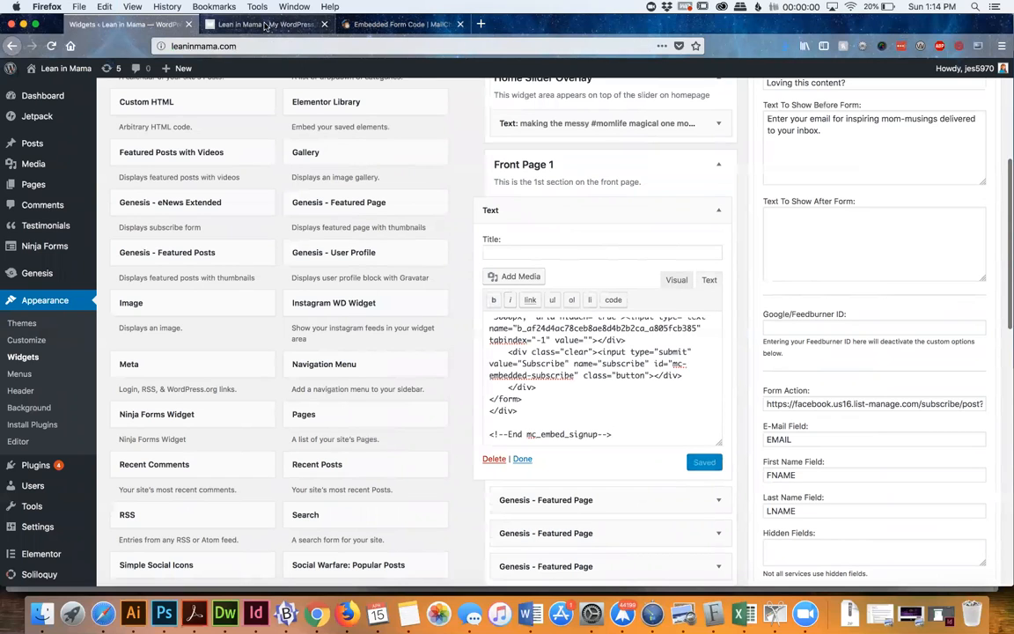
pyautogui.press('super+r')
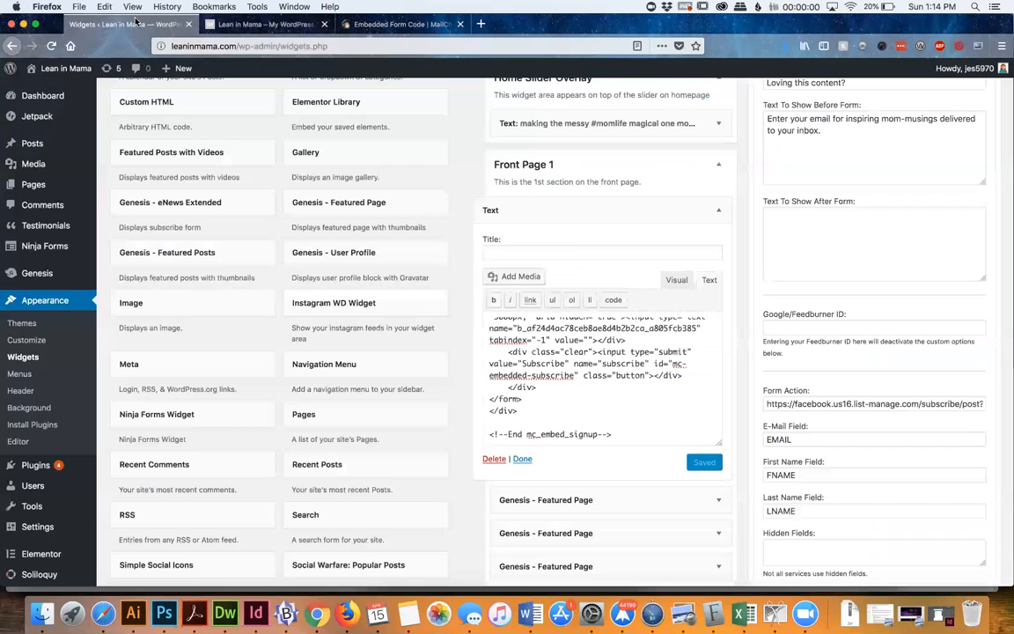
# Clear the embed code from the Front Page 1 Text widget, save it, and collapse the Text and eNews Extended widgets
pyautogui.click(128, 24)
pyautogui.tripleClick(617, 387)
pyautogui.press('super+a')
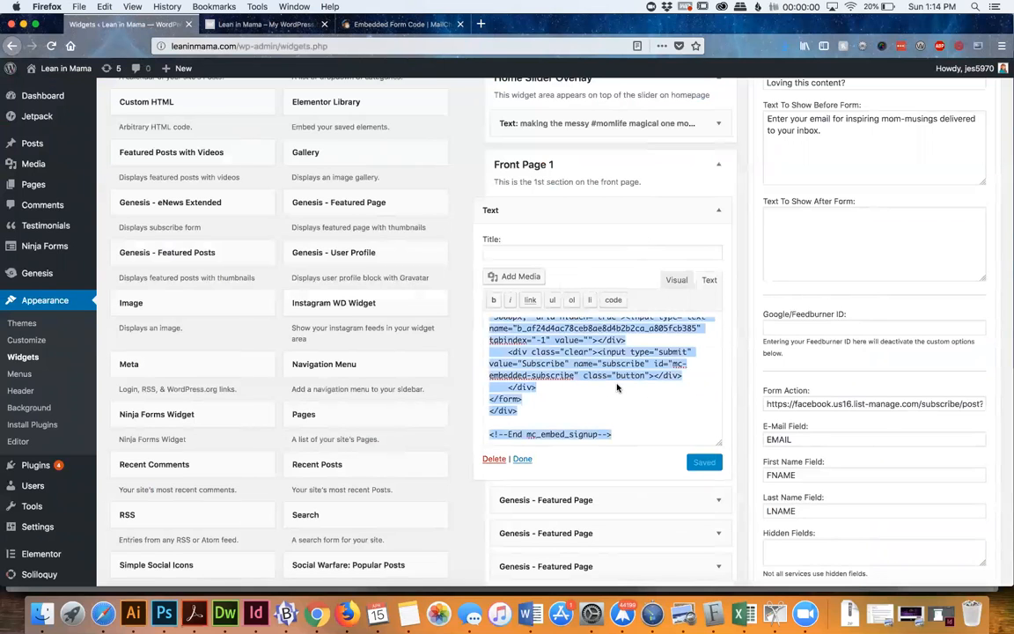
pyautogui.press('BackSpace')
pyautogui.click(707, 463)
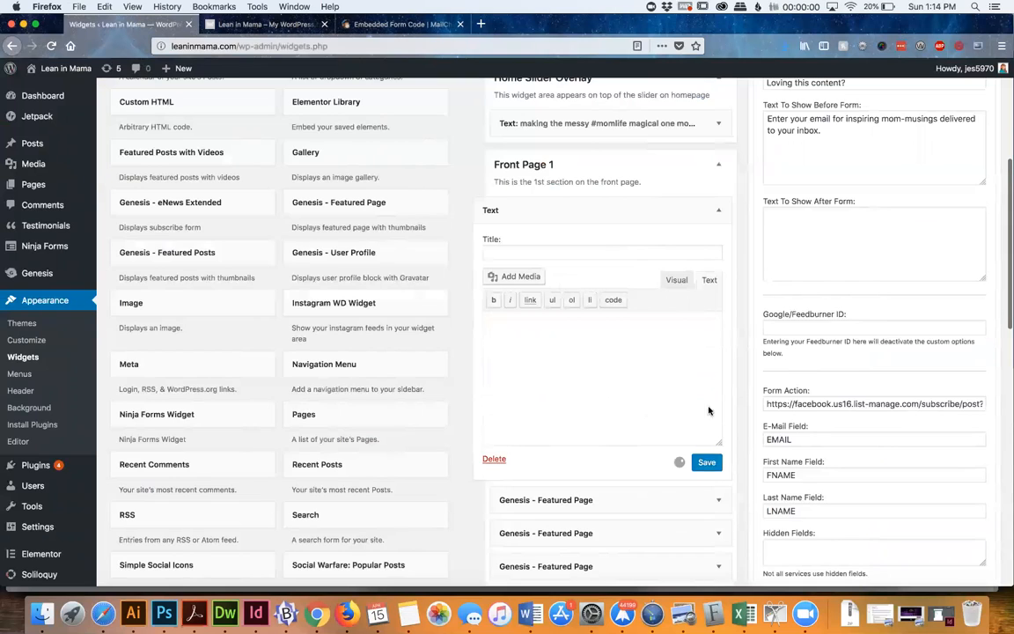
pyautogui.click(721, 216)
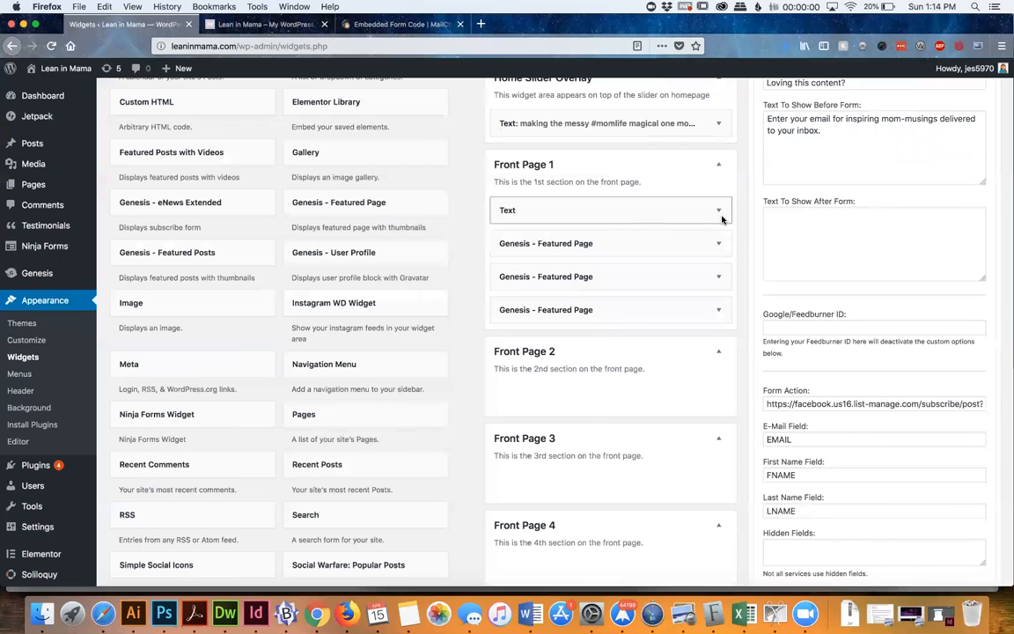
pyautogui.scroll(5, 912, 264)
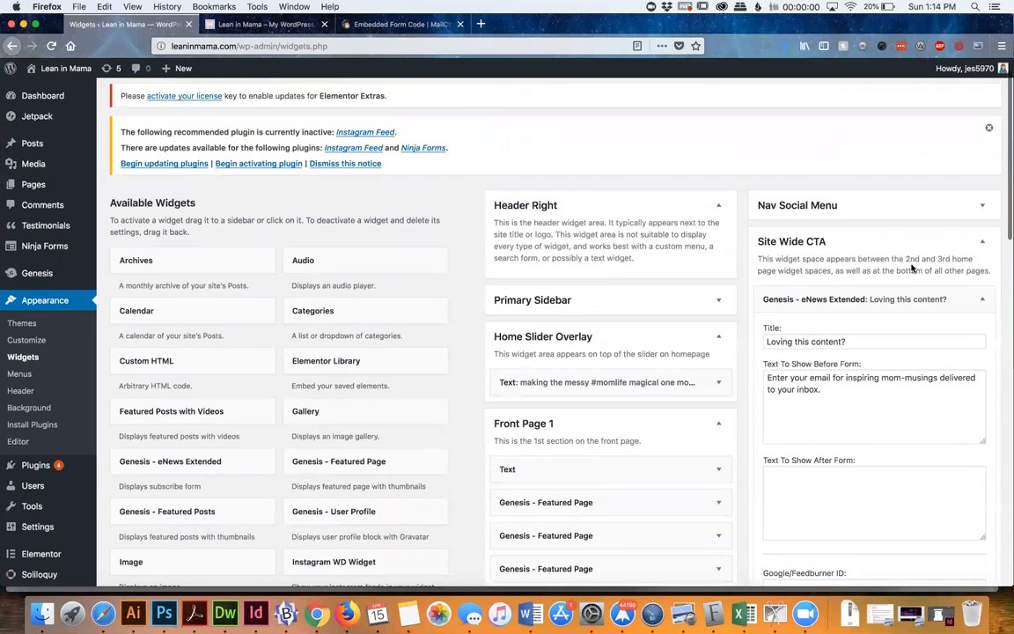
pyautogui.click(917, 303)
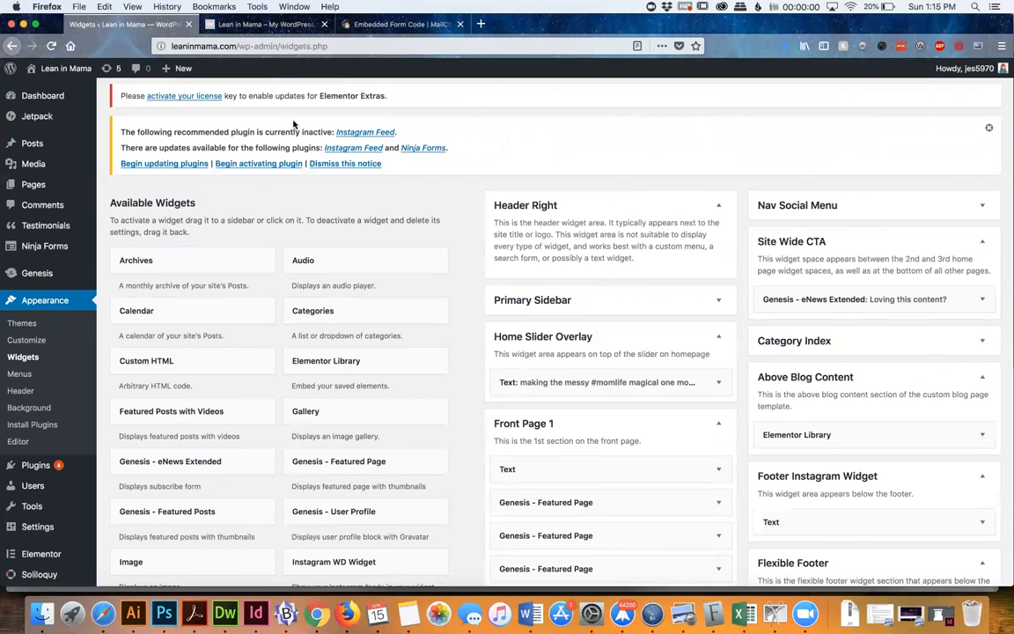
# Reload the Lean in Mama homepage and examine its slider, header and front page sections
pyautogui.click(273, 26)
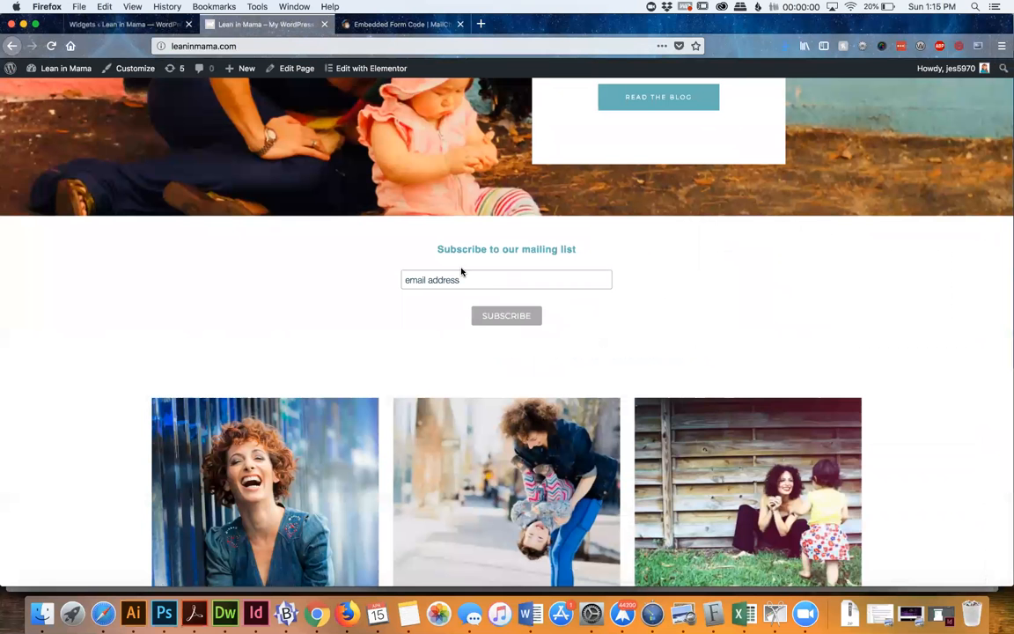
pyautogui.press('super+r')
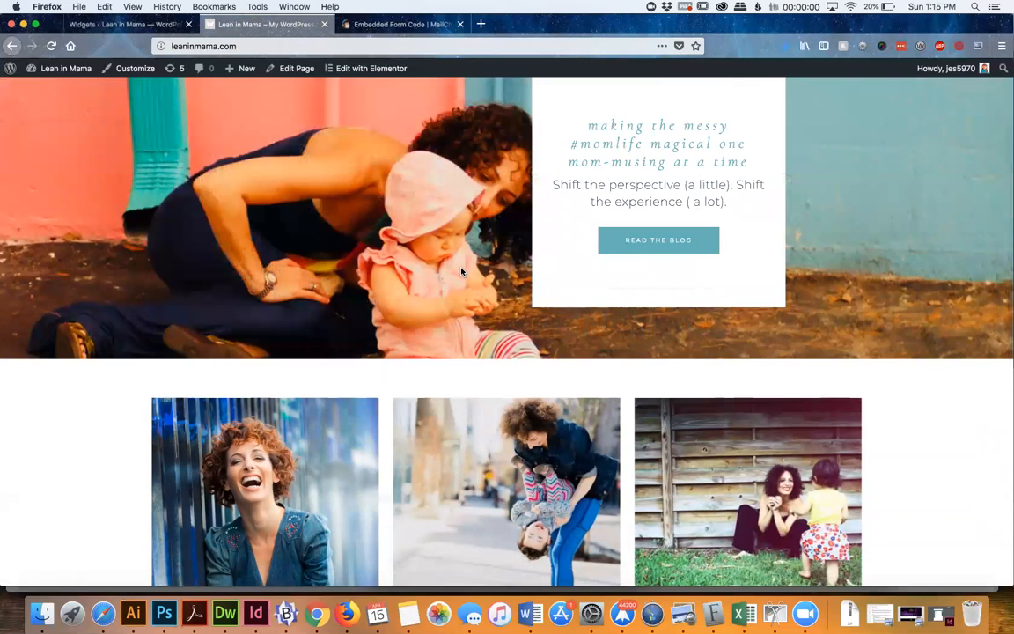
pyautogui.scroll(5, 461, 271)
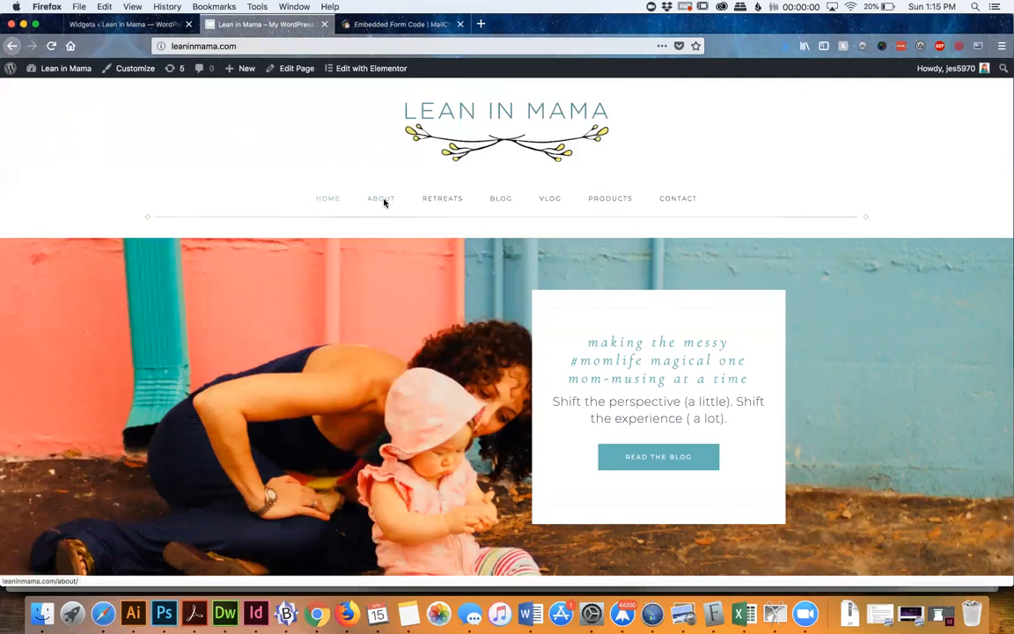
# Open the list of all posts in the WordPress admin and look through the titles and categories
pyautogui.click(148, 24)
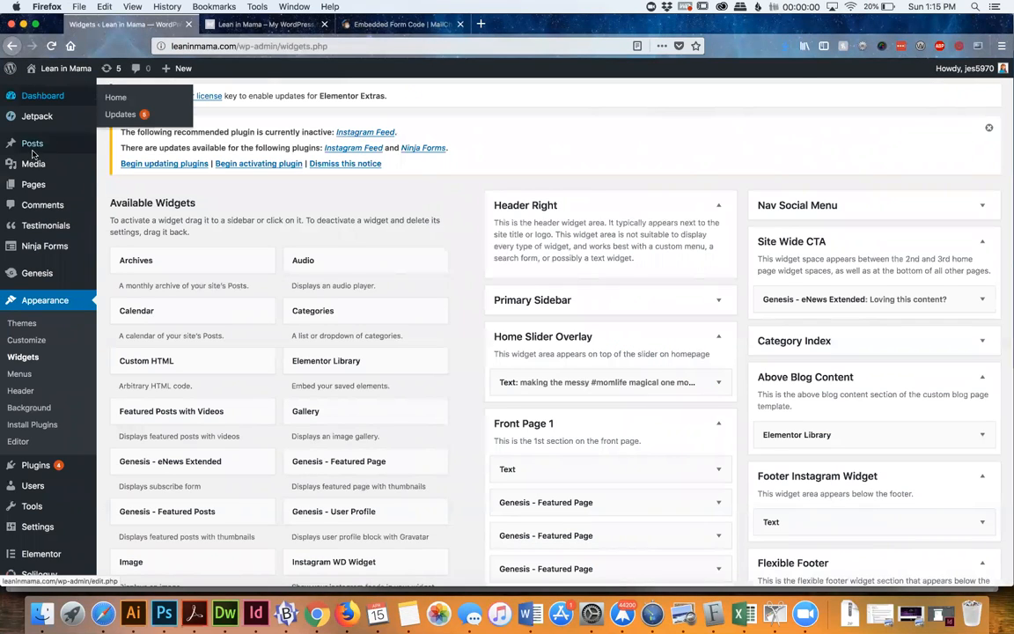
pyautogui.moveTo(29, 153)
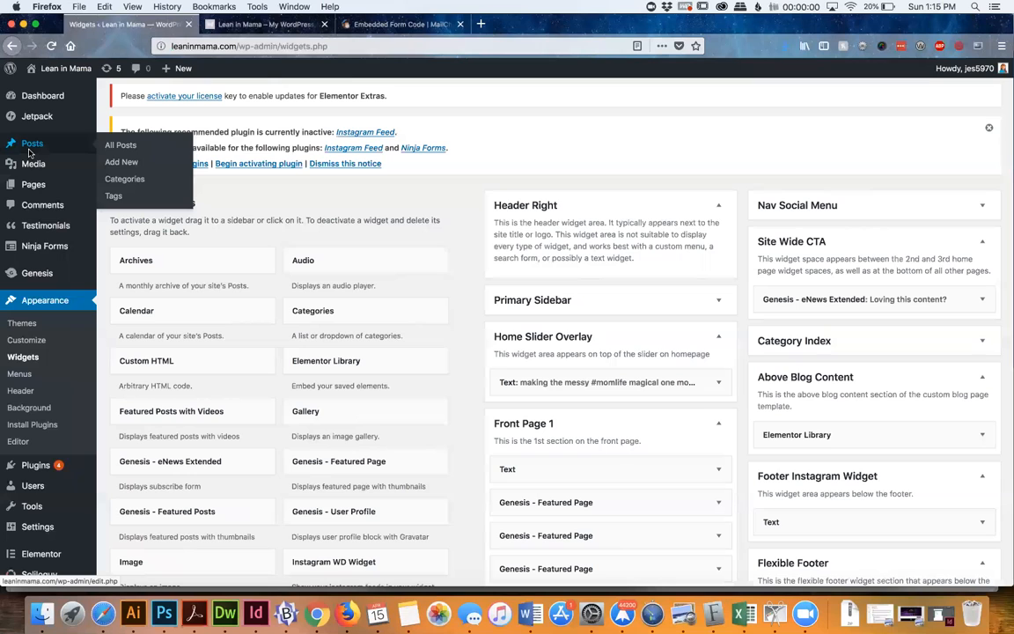
pyautogui.click(114, 150)
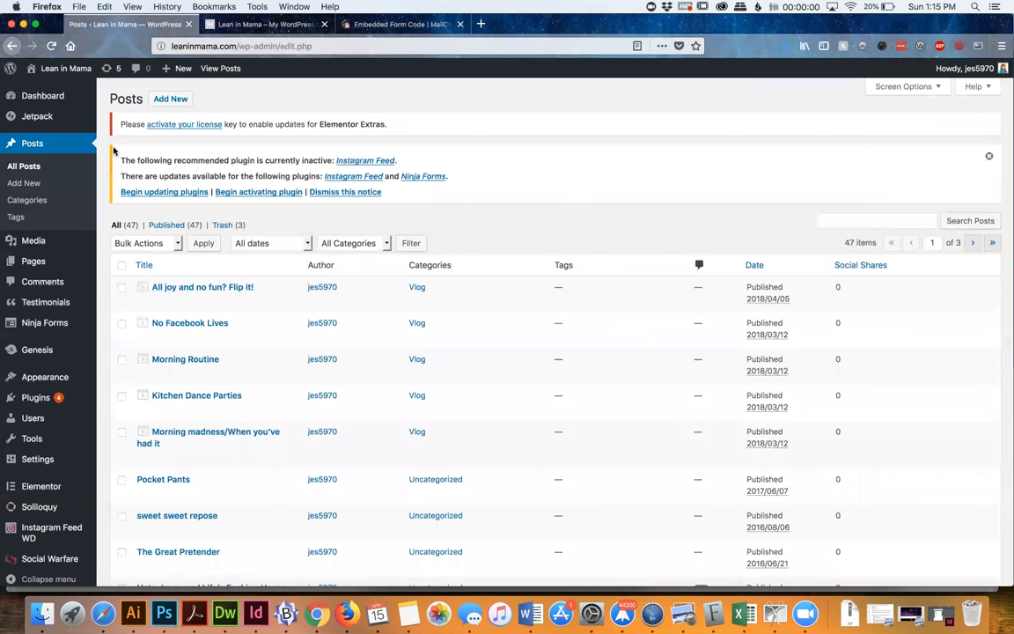
pyautogui.scroll(-12, 469, 263)
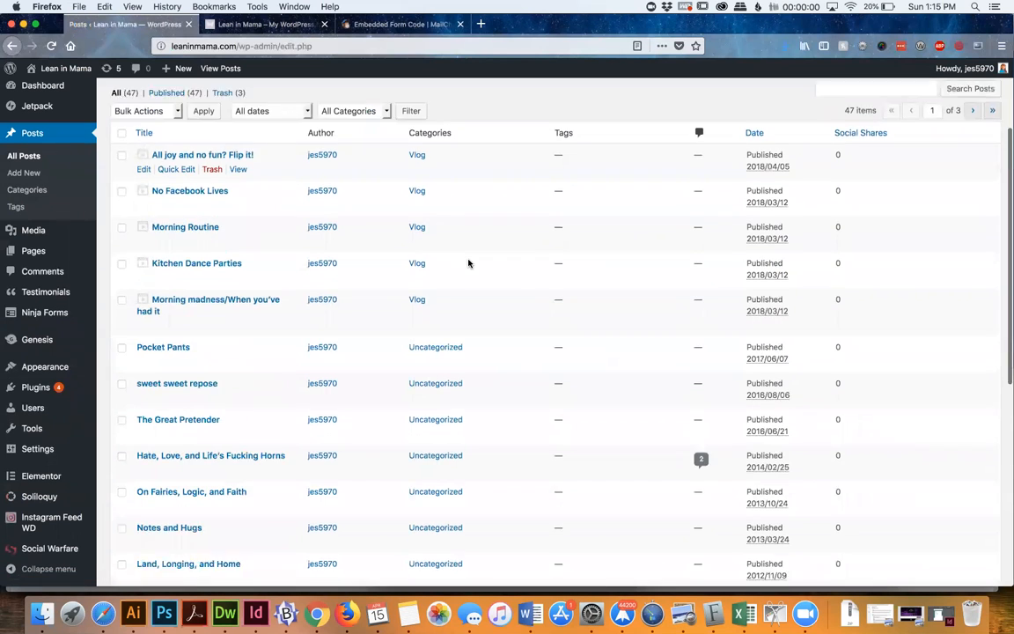
pyautogui.scroll(12, 469, 264)
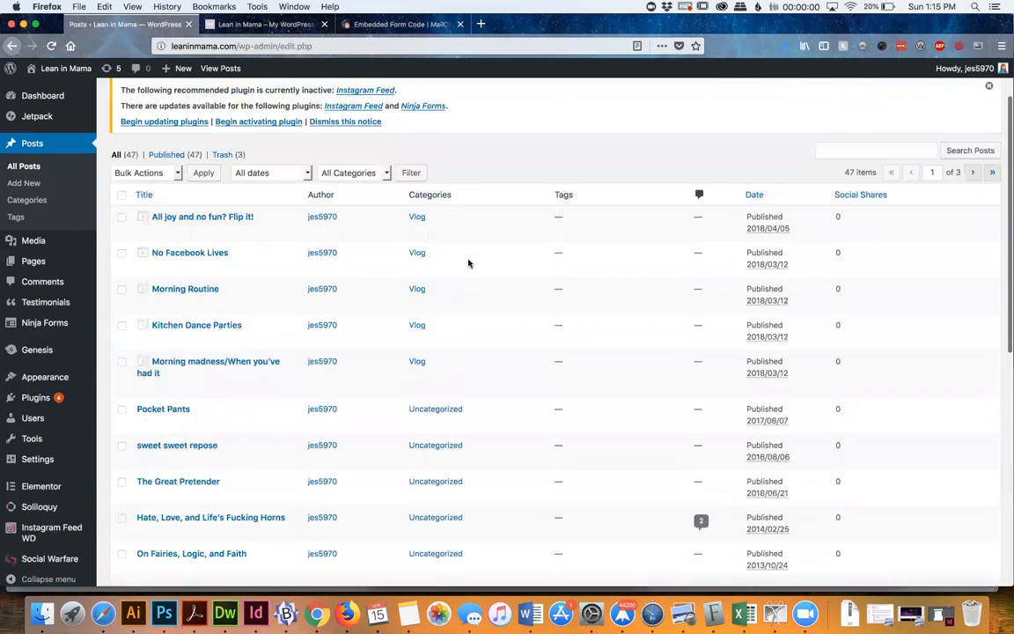
pyautogui.scroll(-3, 461, 261)
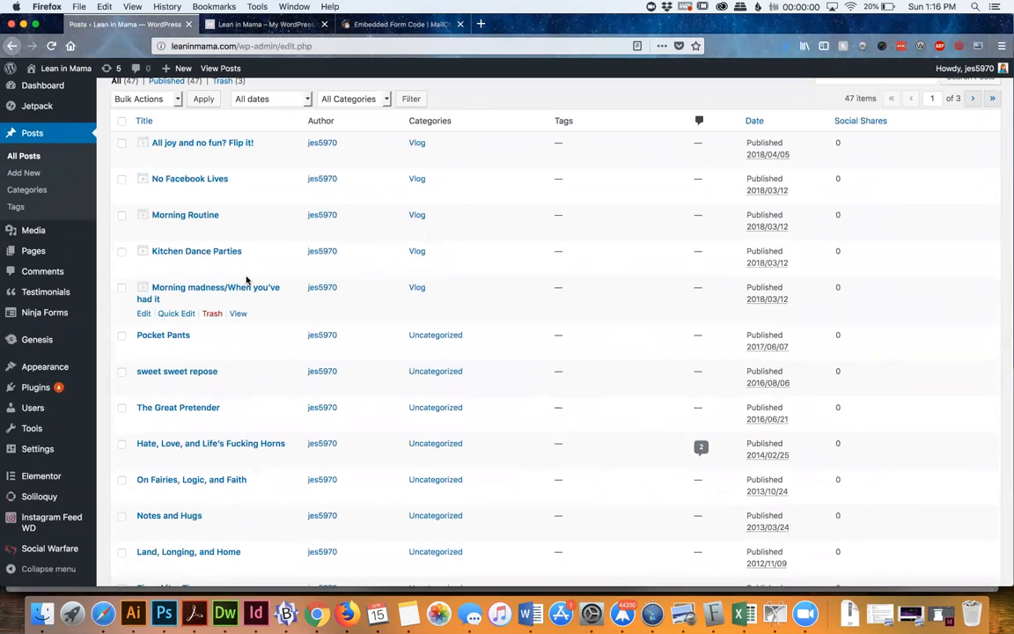
pyautogui.scroll(5, 247, 280)
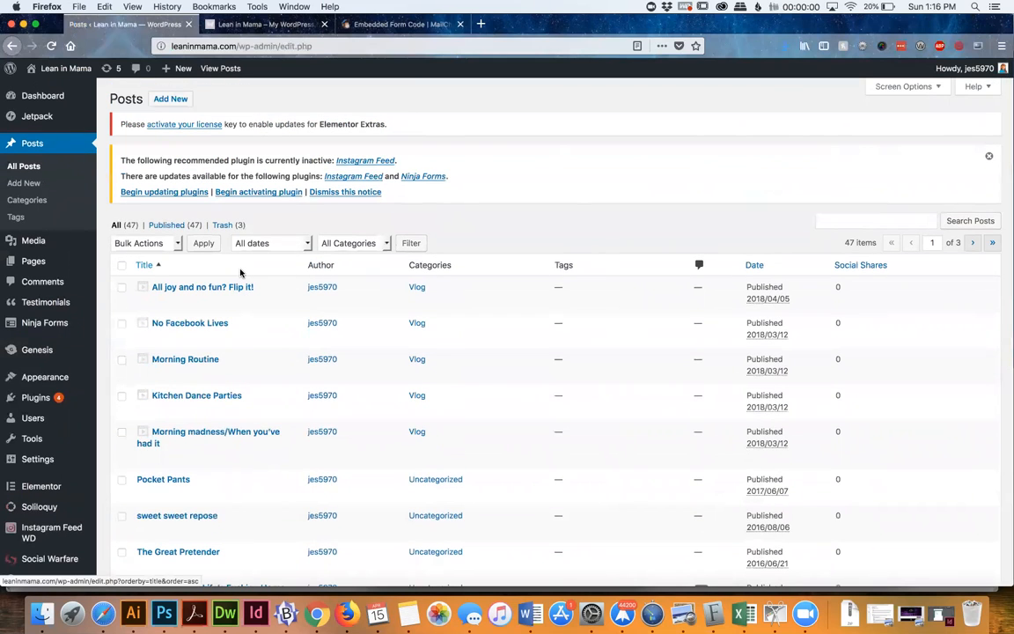
# Create a new post titled "Title" with the body text "content"
pyautogui.click(173, 100)
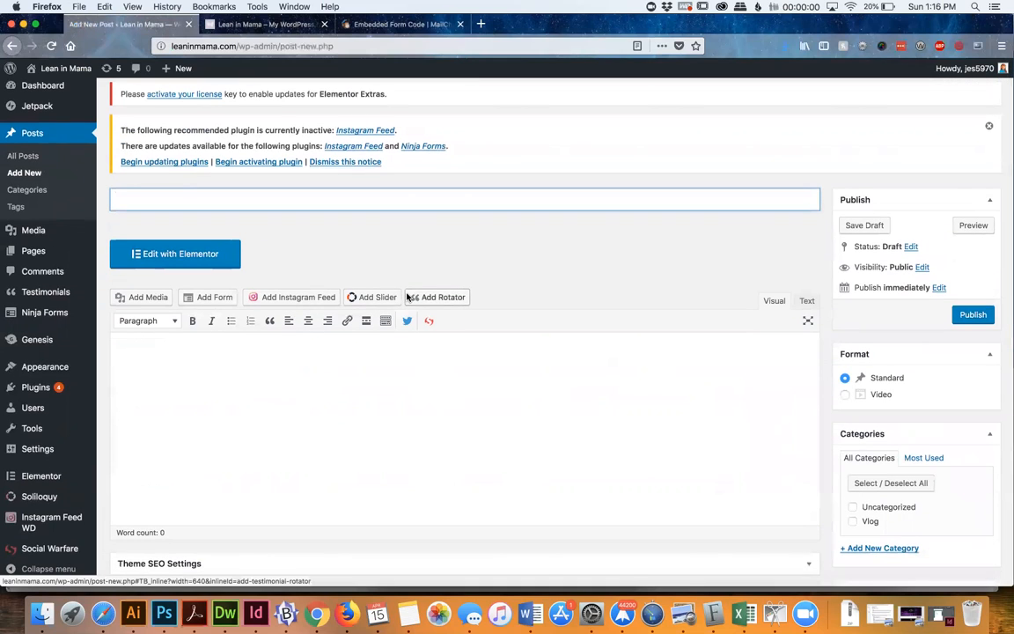
pyautogui.write('Title')
pyautogui.click(422, 457)
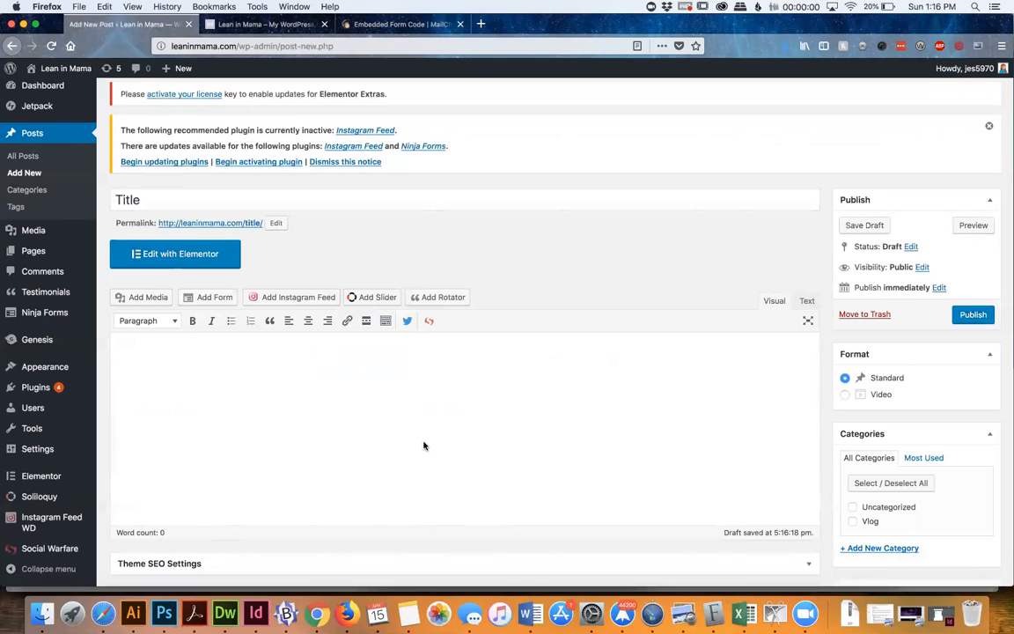
pyautogui.write('content')
# Set the post's format to Video and assign it to the Vlog category
pyautogui.scroll(-2, 502, 335)
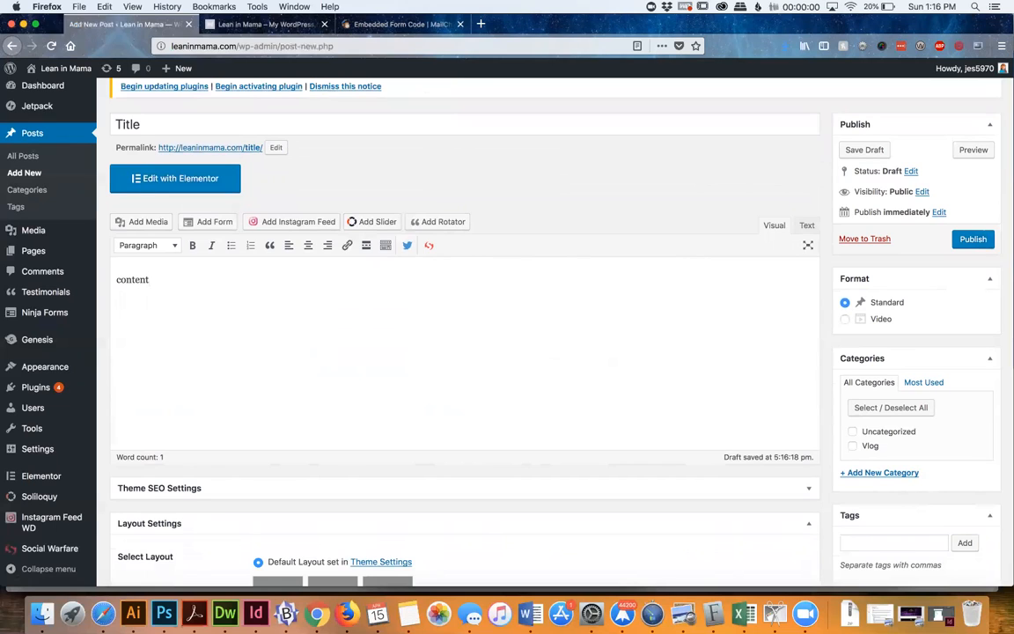
pyautogui.click(845, 319)
pyautogui.scroll(-3, 845, 319)
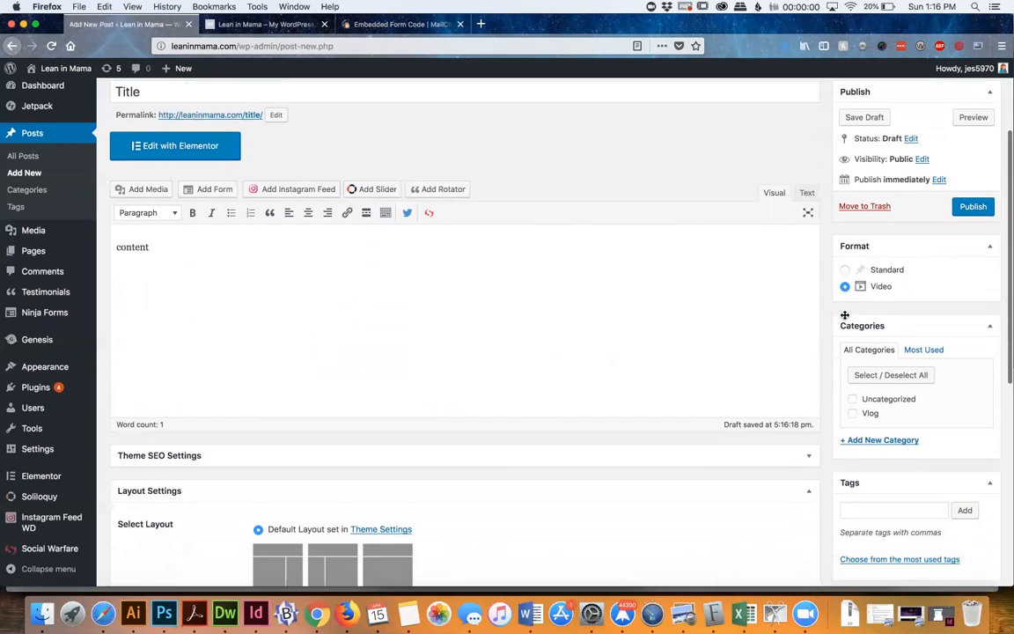
pyautogui.click(853, 349)
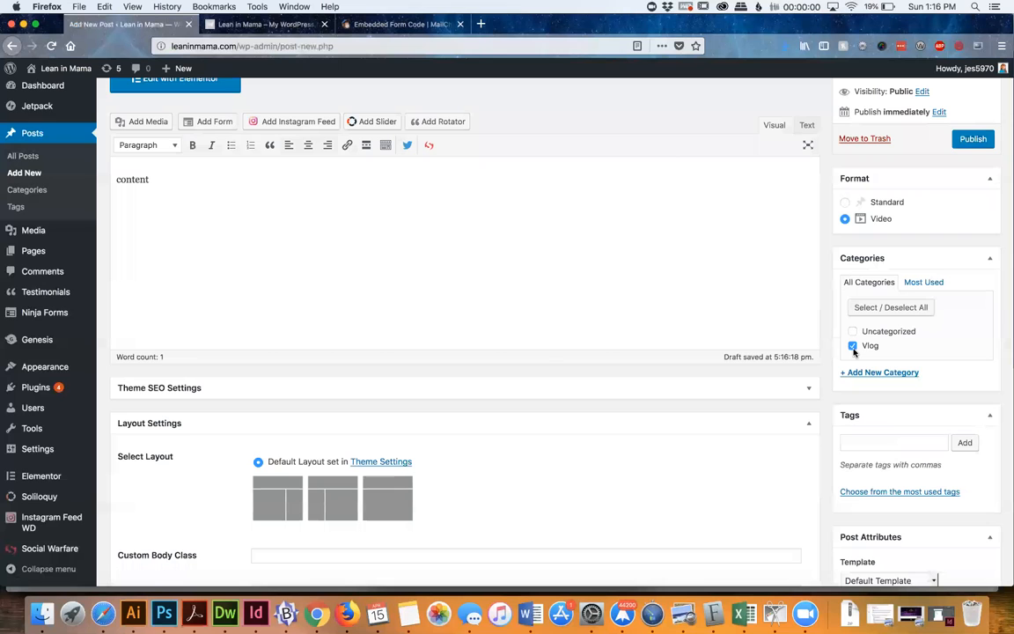
pyautogui.scroll(-5, 853, 349)
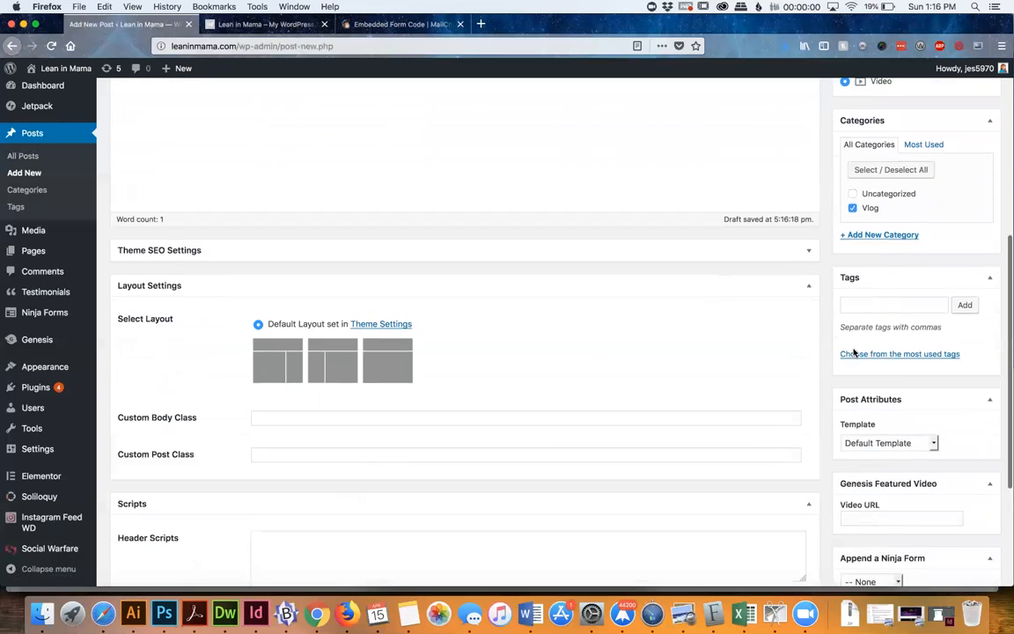
pyautogui.scroll(8, 853, 349)
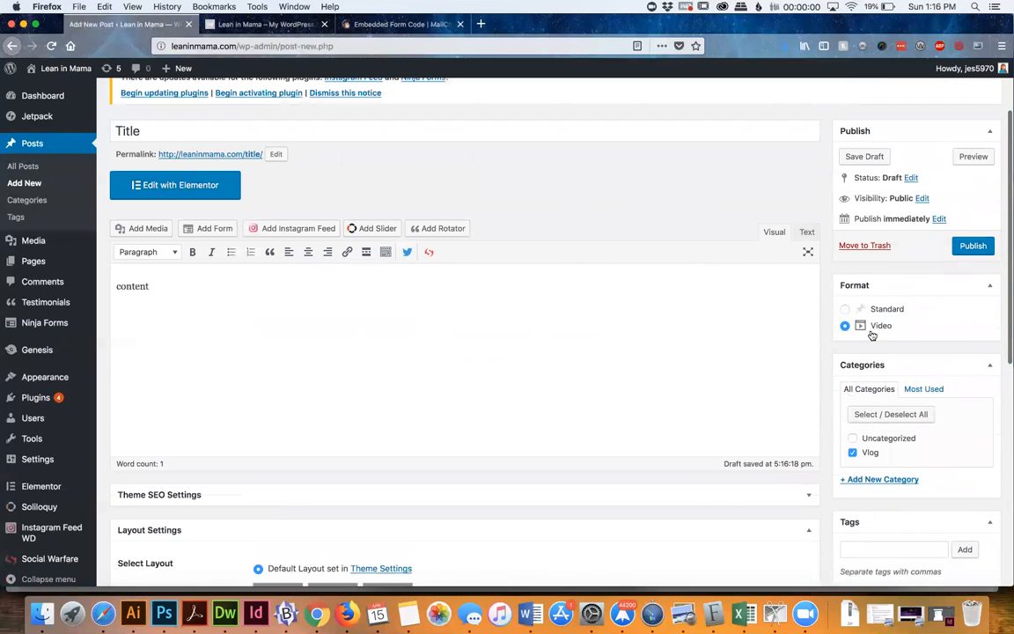
# Locate the Genesis Featured Video URL field and the post's body text to see where the video and its description go
pyautogui.scroll(-12, 885, 333)
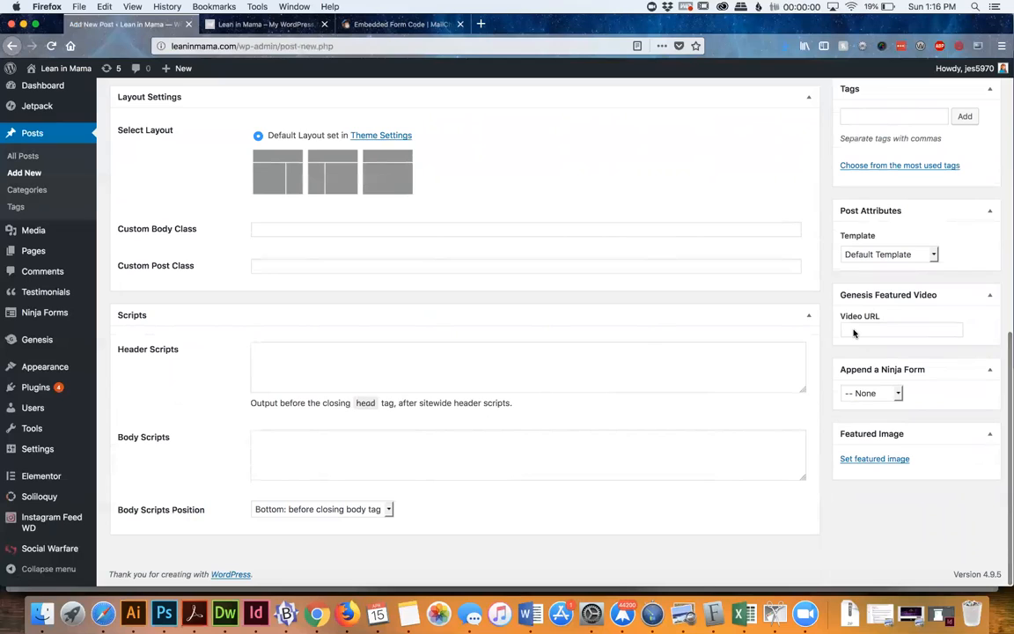
pyautogui.click(853, 332)
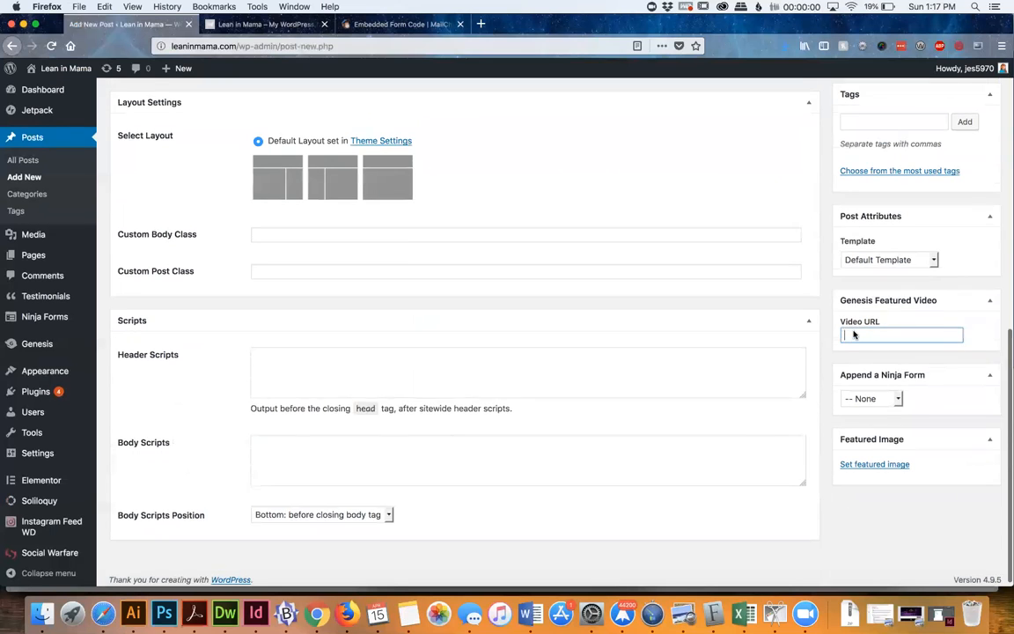
pyautogui.scroll(10, 854, 333)
pyautogui.doubleClick(132, 205)
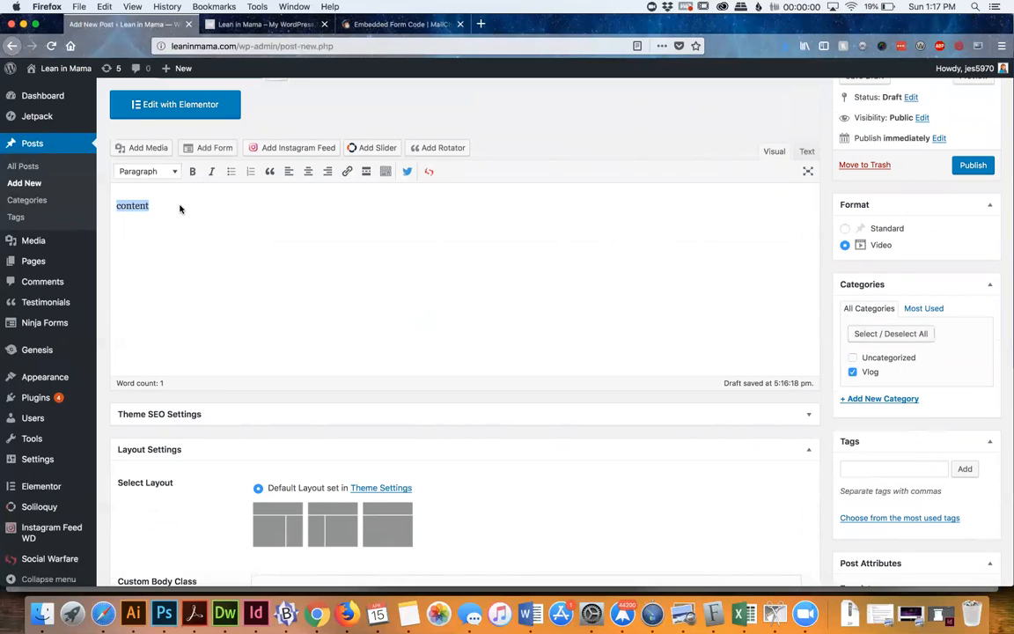
pyautogui.click(219, 227)
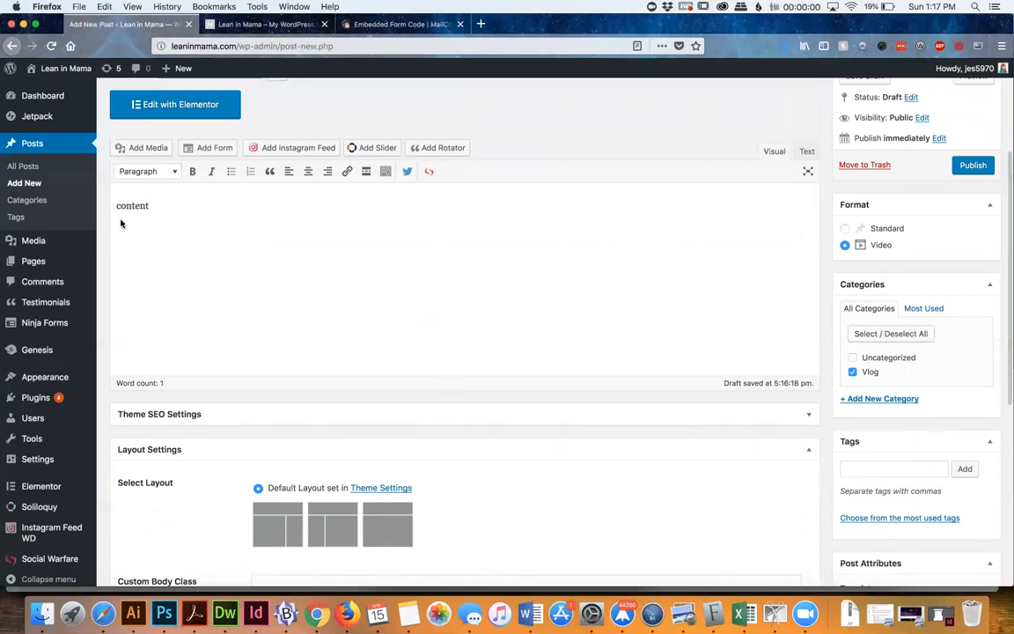
# Open the site's Vlog page and examine the description under the "All joy and no fun? Flip it!" video
pyautogui.click(265, 23)
pyautogui.click(555, 195)
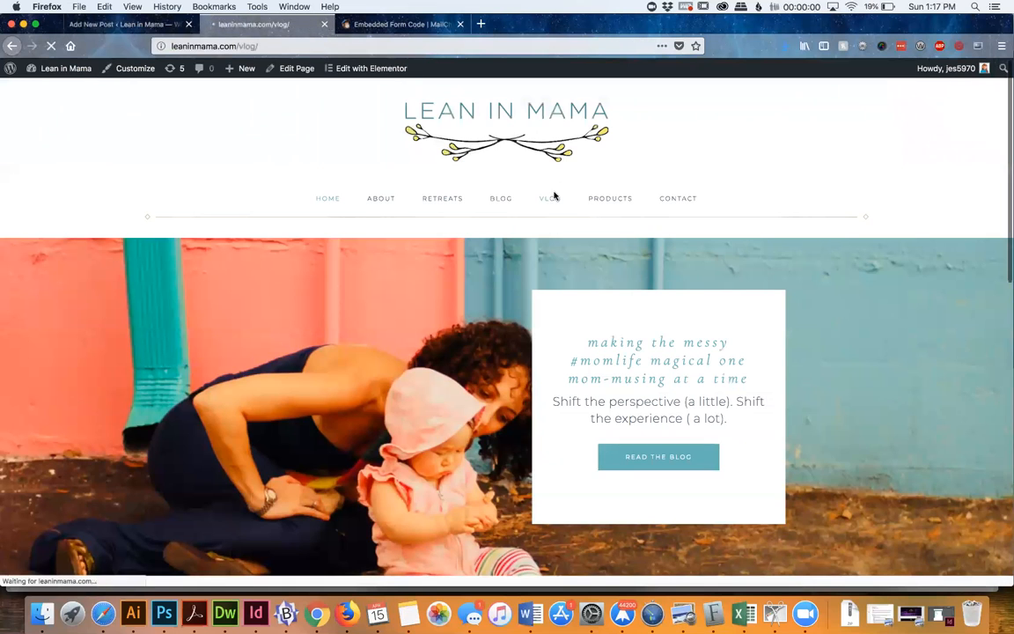
pyautogui.scroll(-15, 886, 139)
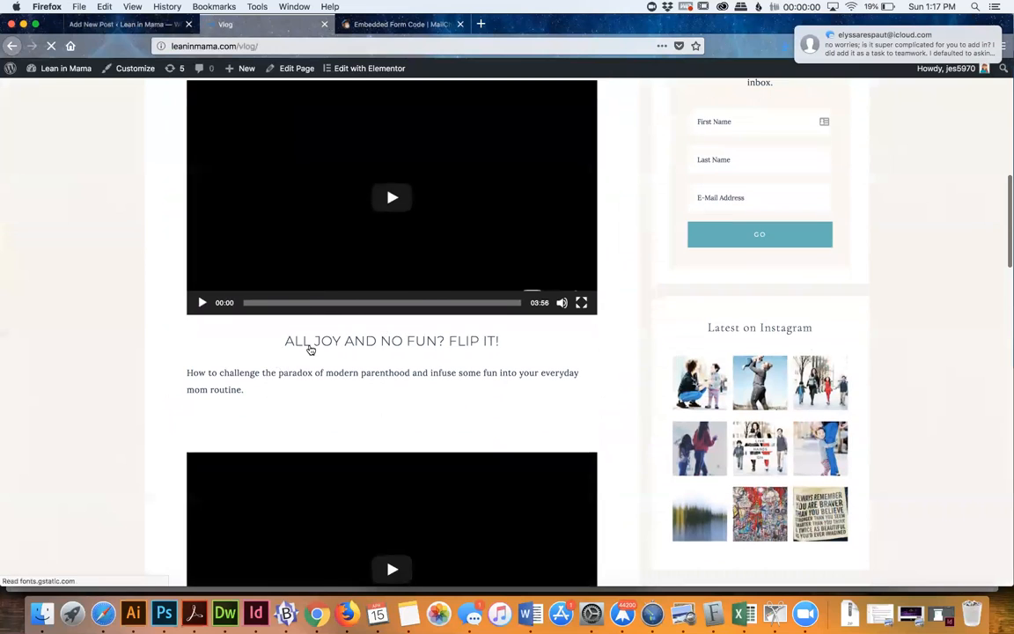
pyautogui.moveTo(185, 372); pyautogui.dragTo(241, 390)
# Return to the new post, collapse its Layout Settings and Scripts sections, and expand Theme SEO Settings
pyautogui.click(121, 25)
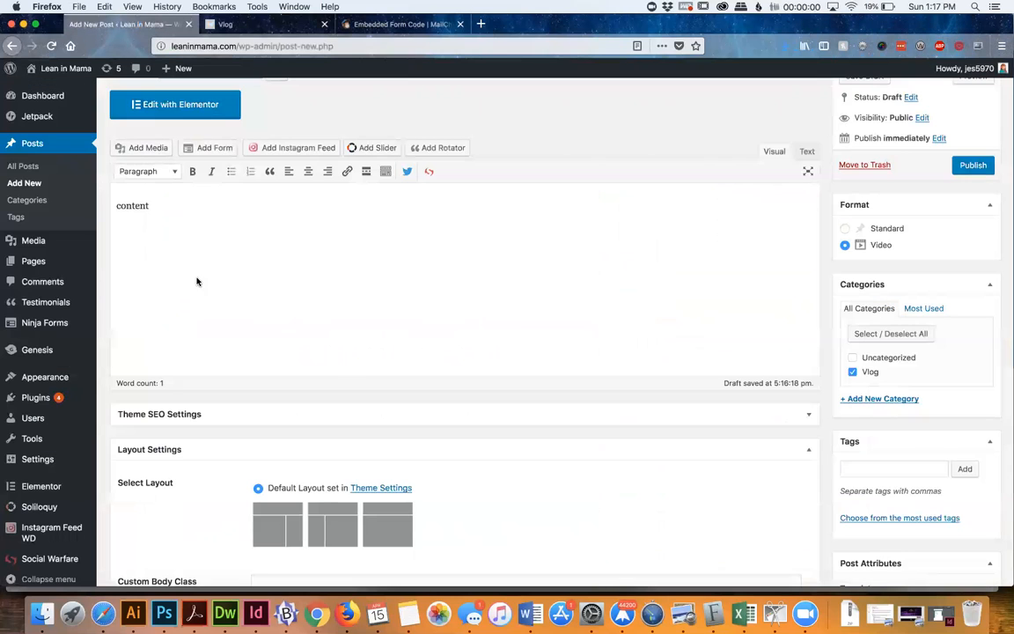
pyautogui.scroll(-2, 195, 295)
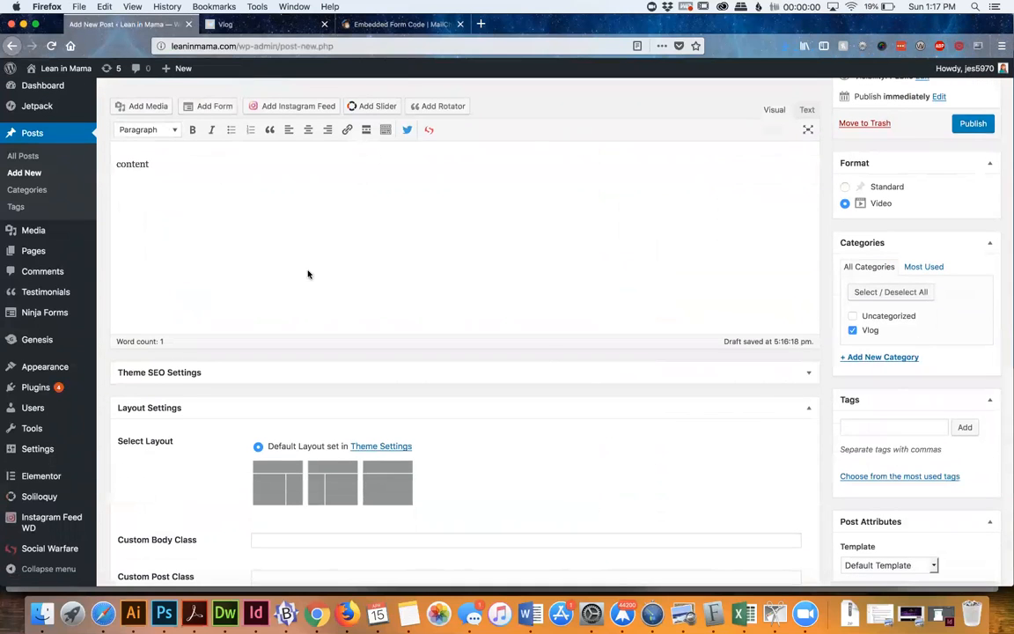
pyautogui.scroll(-5, 669, 334)
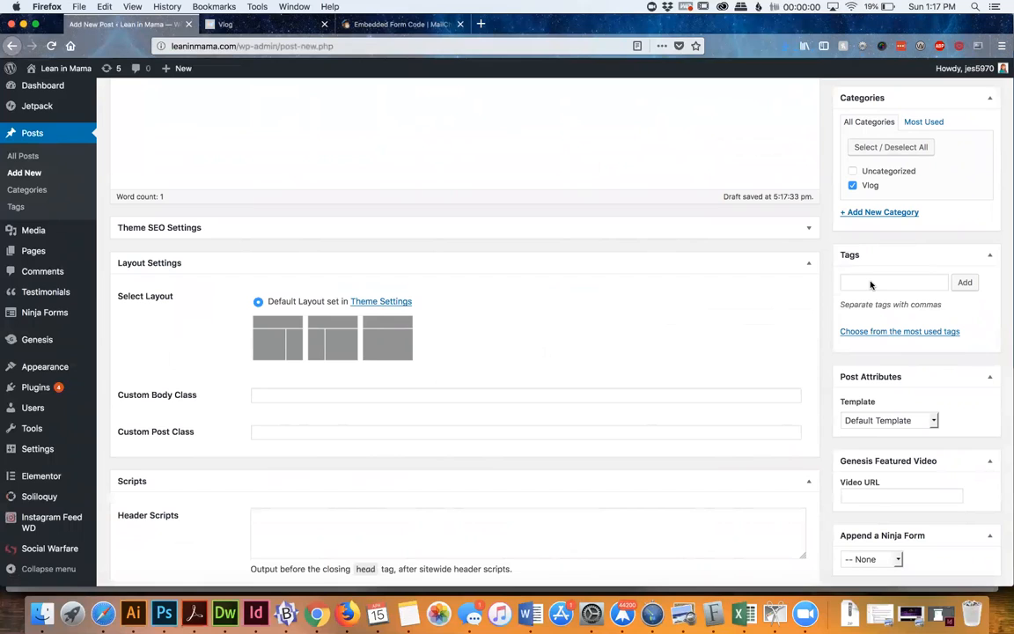
pyautogui.click(368, 263)
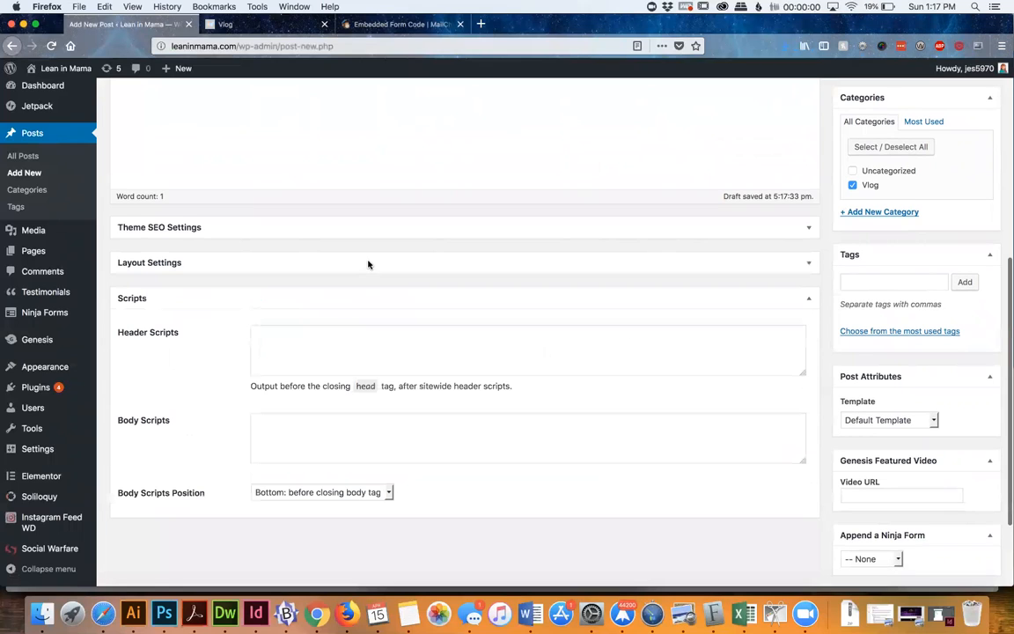
pyautogui.click(166, 306)
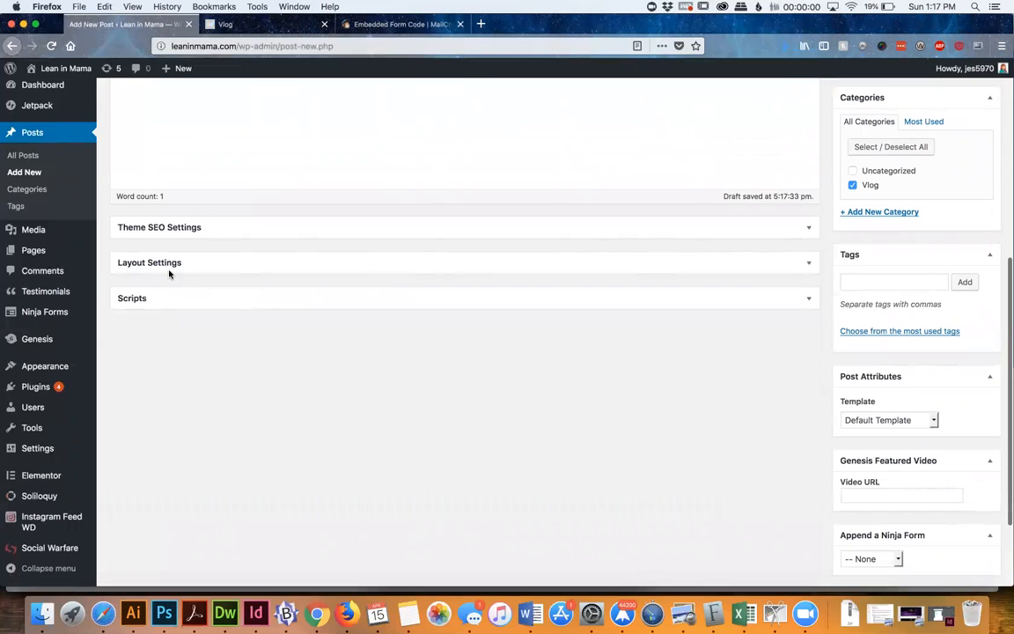
pyautogui.click(204, 227)
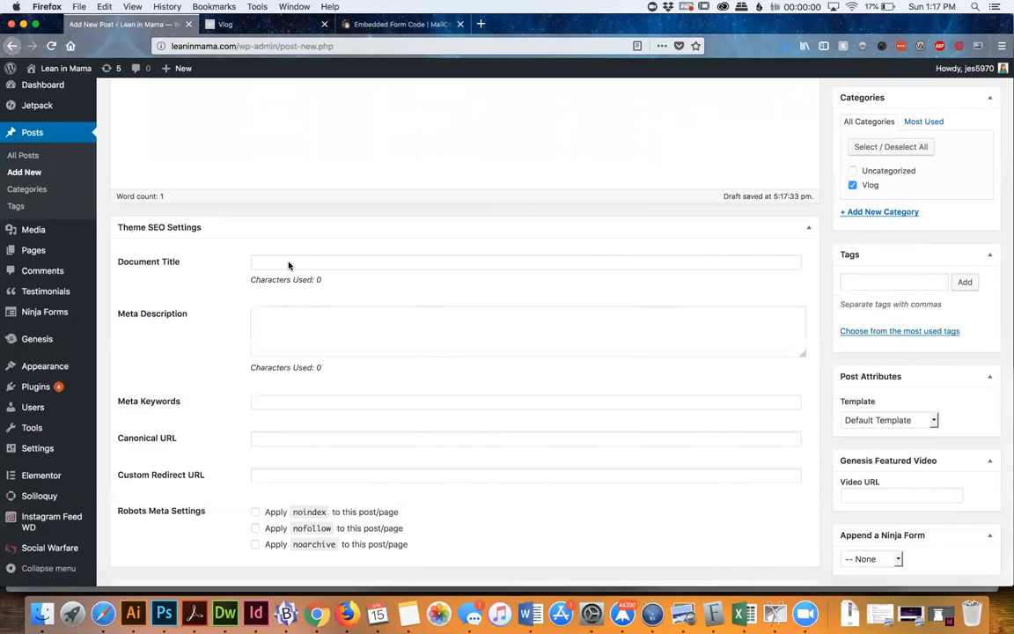
# Copy the title "All joy and no fun? Flip it!" from the published vlog post into the new post's title
pyautogui.scroll(6, 288, 263)
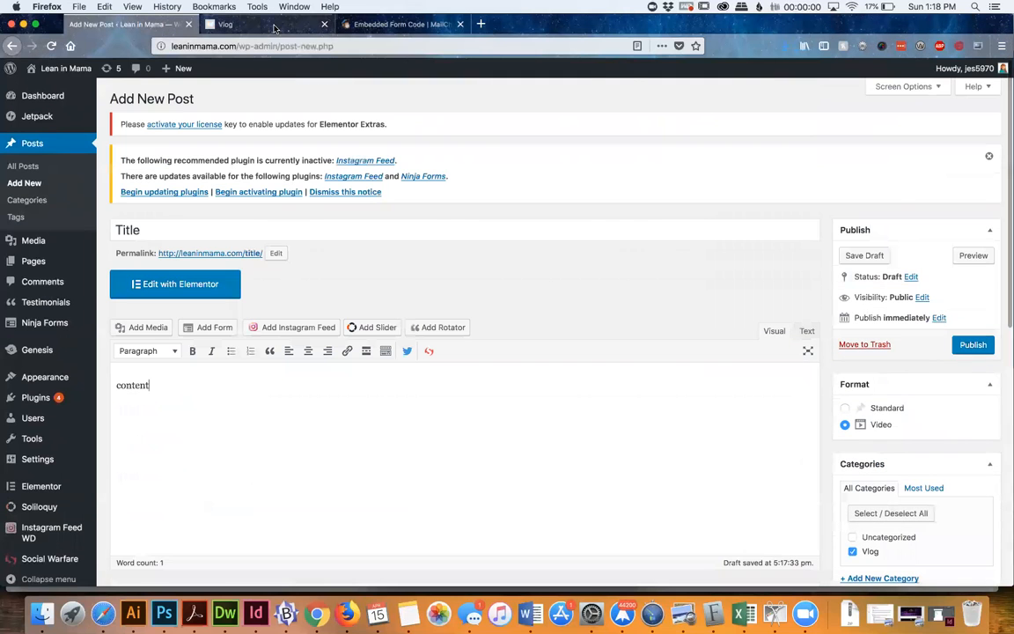
pyautogui.click(274, 26)
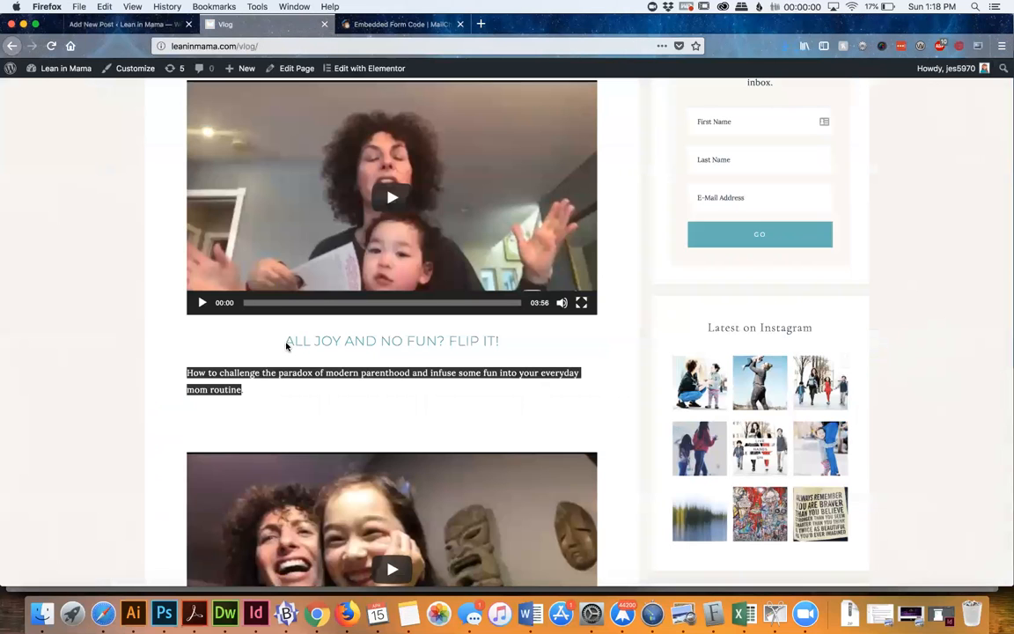
pyautogui.click(335, 345)
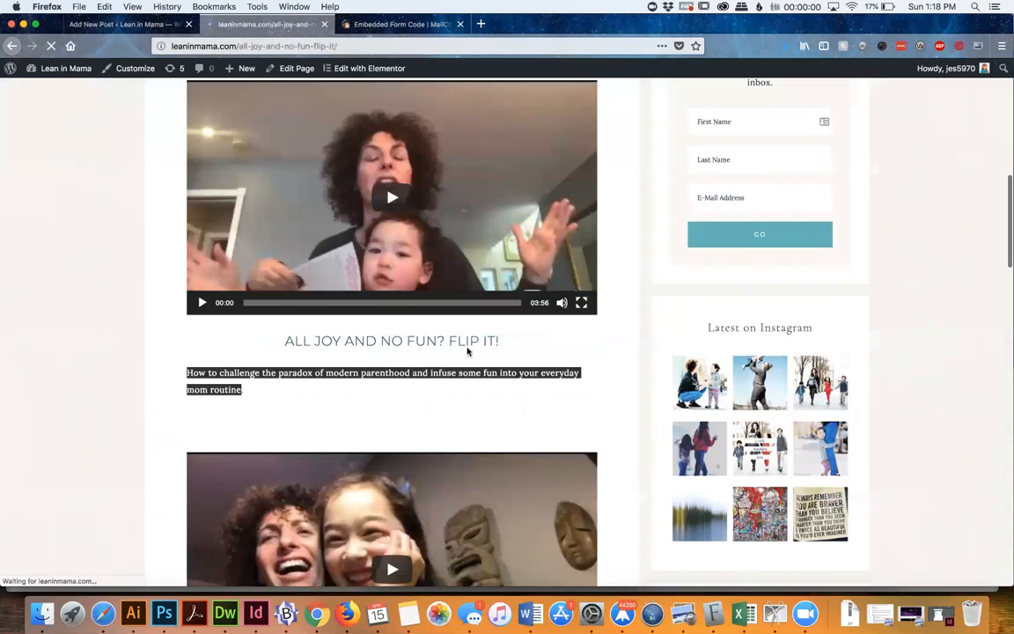
pyautogui.scroll(-5, 414, 299)
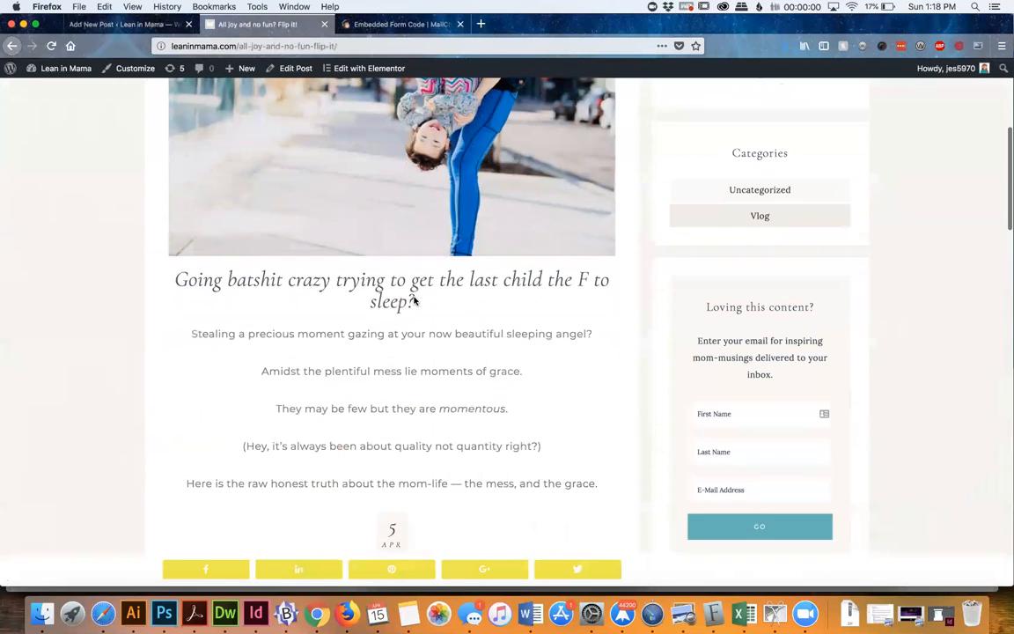
pyautogui.scroll(-5, 423, 313)
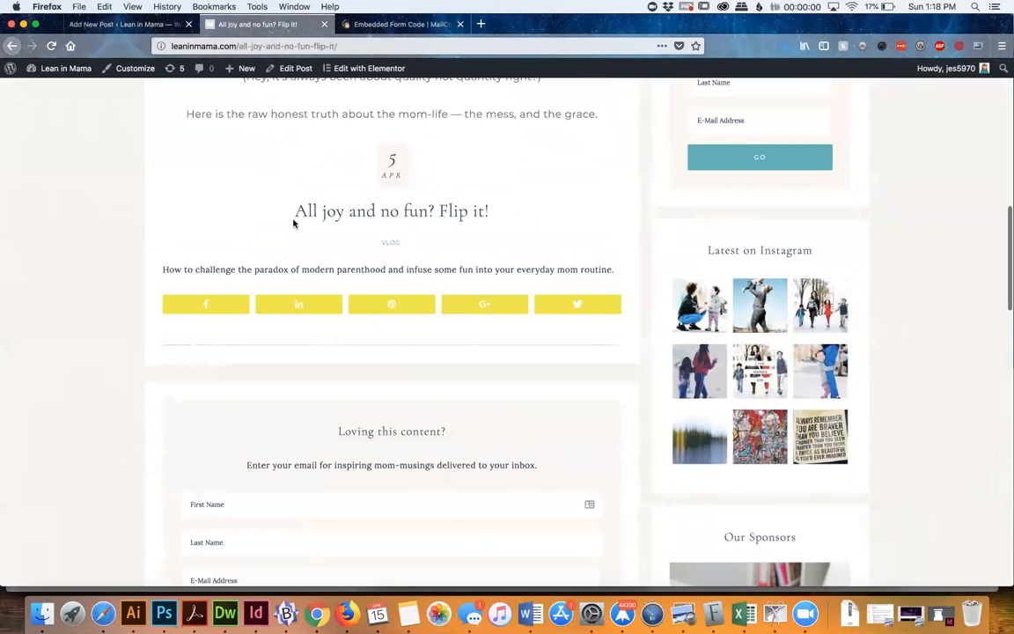
pyautogui.tripleClick(294, 223)
pyautogui.press('super+c')
pyautogui.hotkey('ctrl', 'shift', 'Tab')
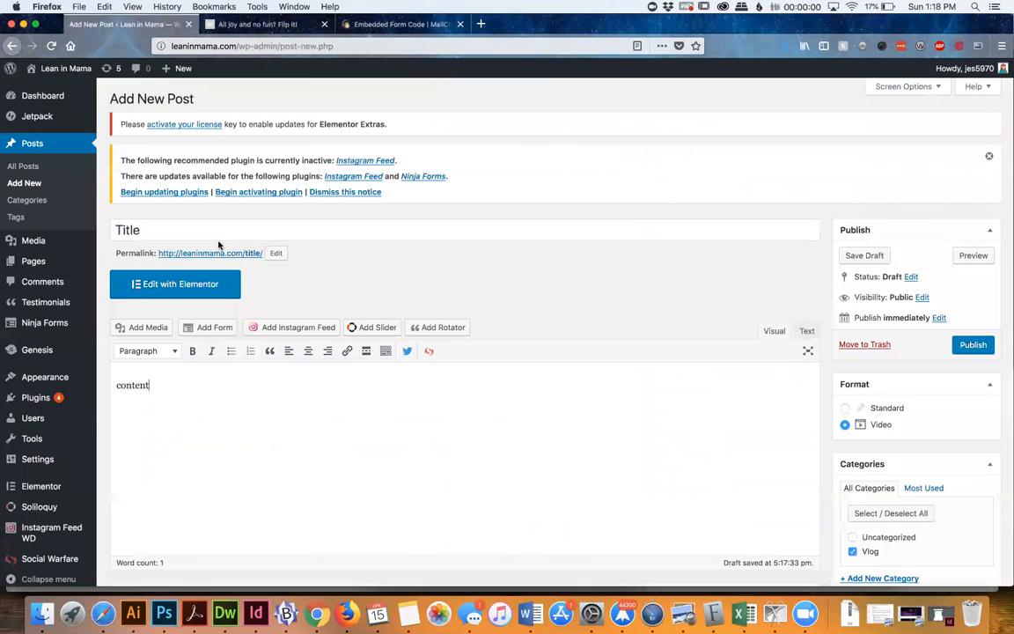
pyautogui.click(195, 234)
pyautogui.press('super+v')
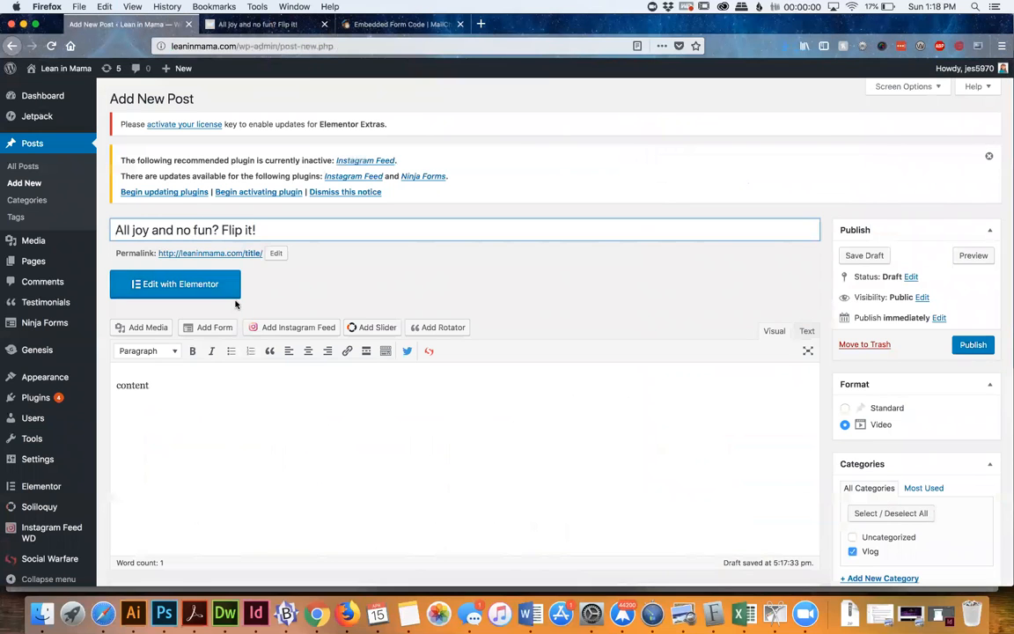
# Set the SEO document title to "All joy and no fun? Flip it! - Lean In Mama"
pyautogui.scroll(-1, 220, 281)
pyautogui.scroll(-6, 235, 301)
pyautogui.scroll(4, 235, 301)
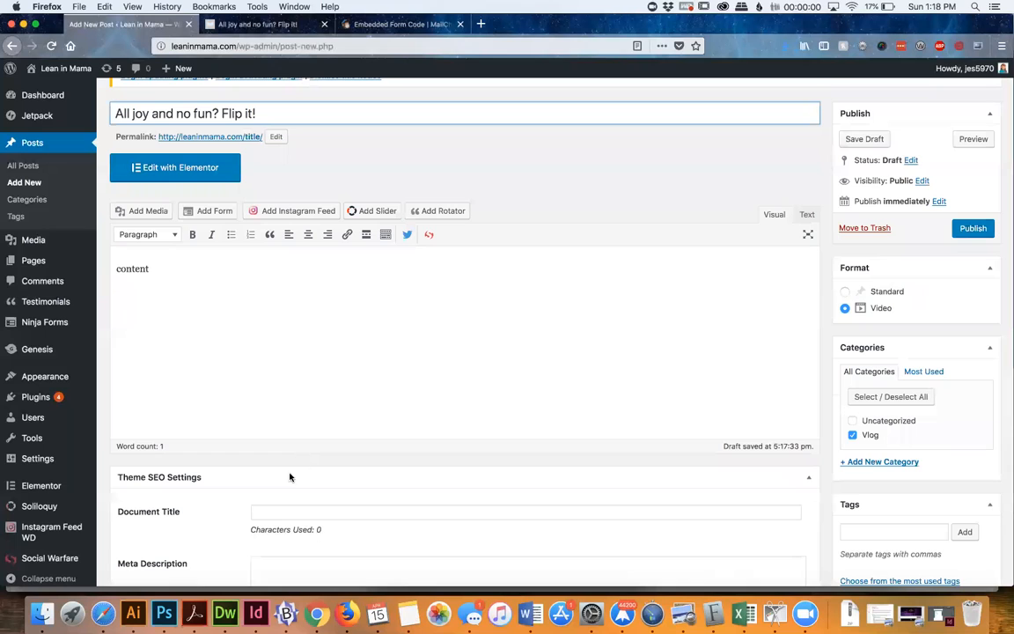
pyautogui.click(280, 515)
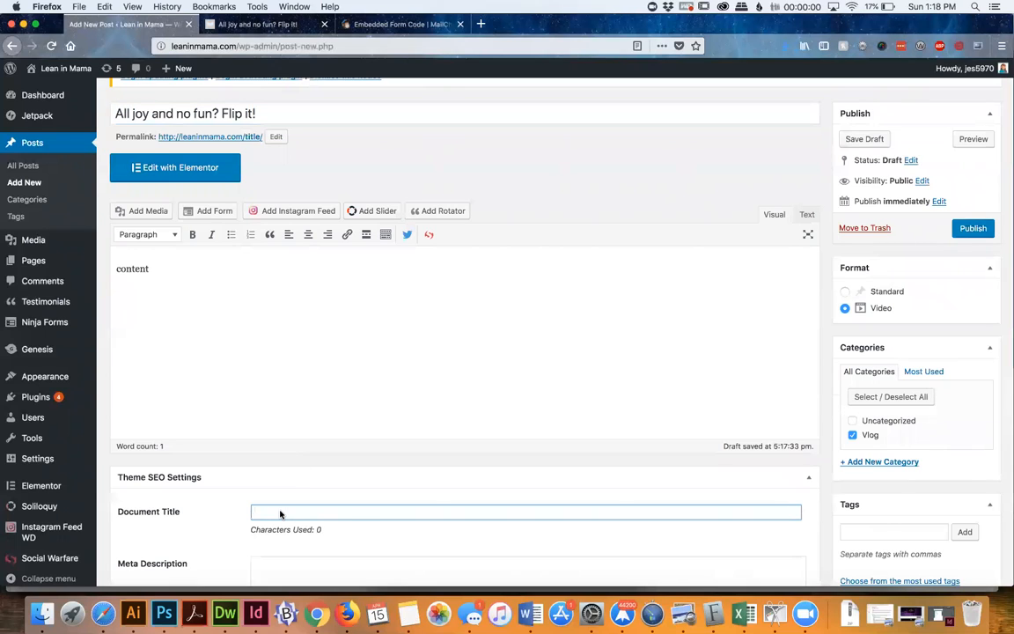
pyautogui.press('super+v')
pyautogui.scroll(-5, 464, 335)
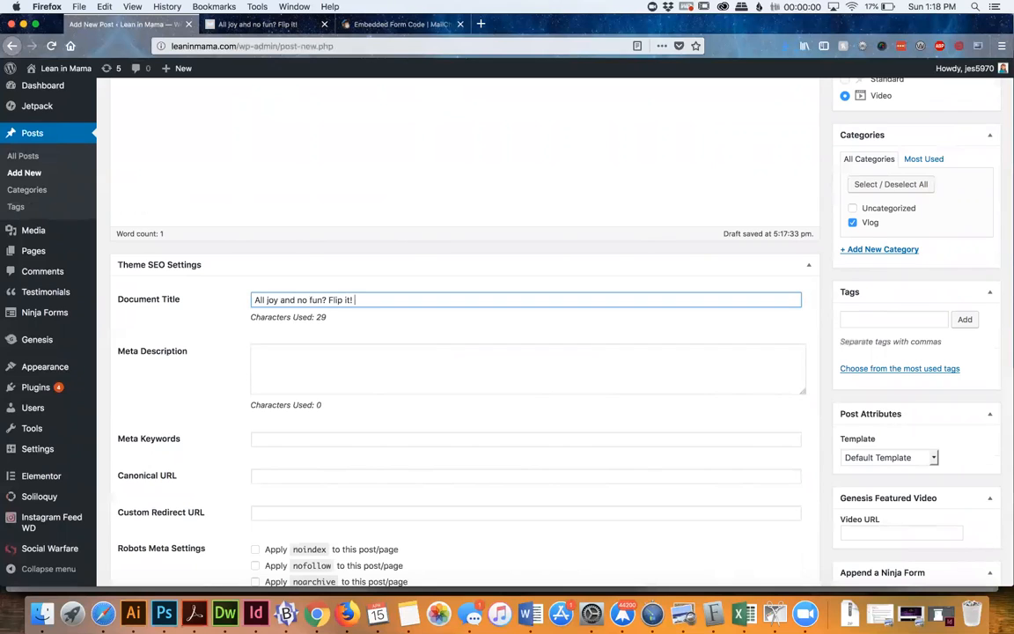
pyautogui.write('- Lean In Mama')
# Review the post's body text alongside the Meta Description and Meta Keywords fields in the SEO settings
pyautogui.scroll(1, 276, 302)
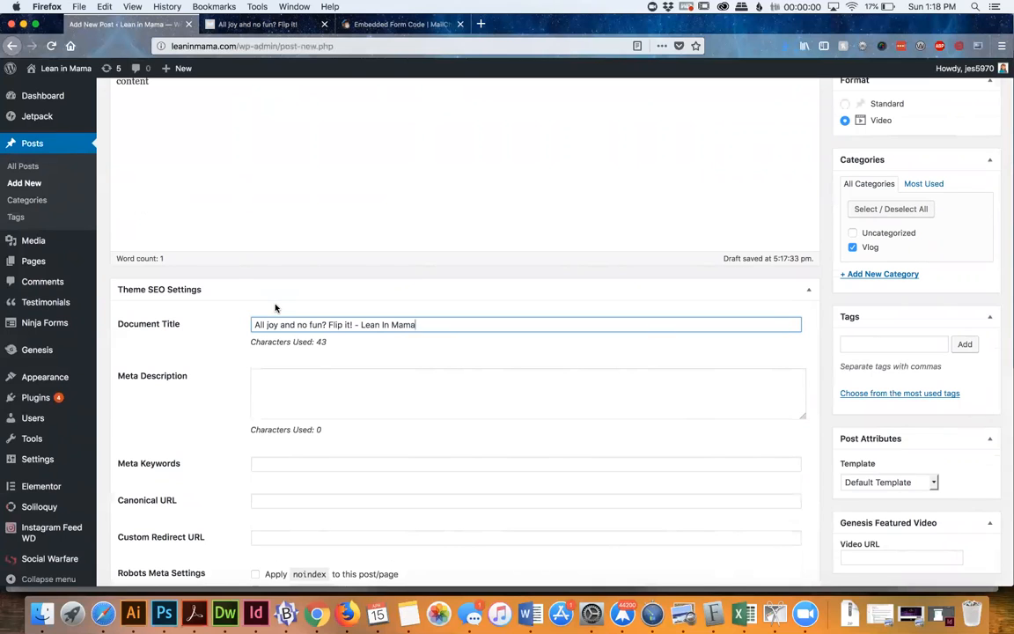
pyautogui.scroll(3, 274, 308)
pyautogui.click(208, 159)
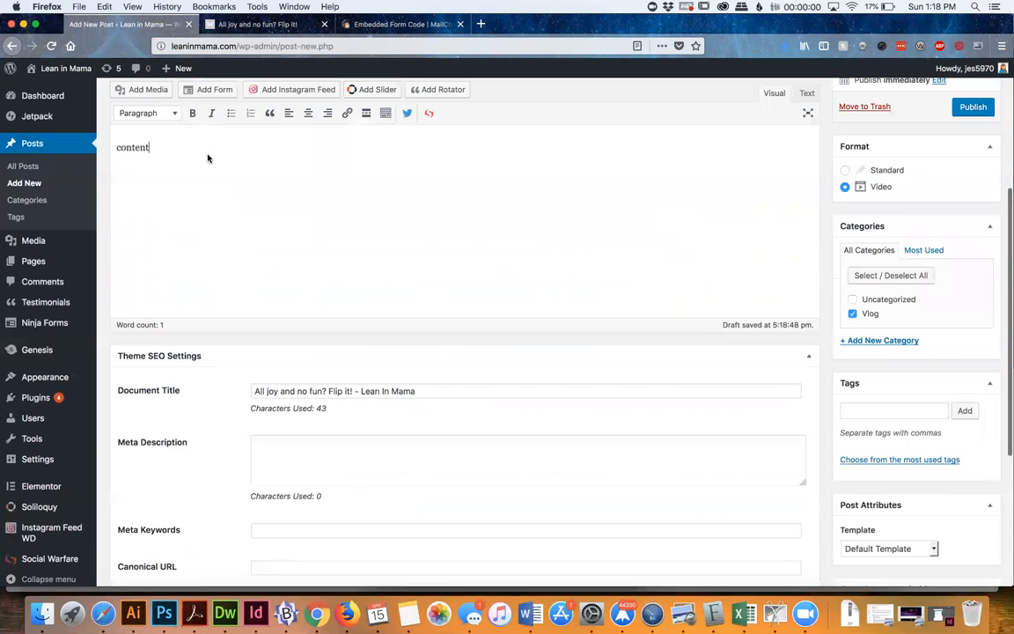
pyautogui.press('super+a')
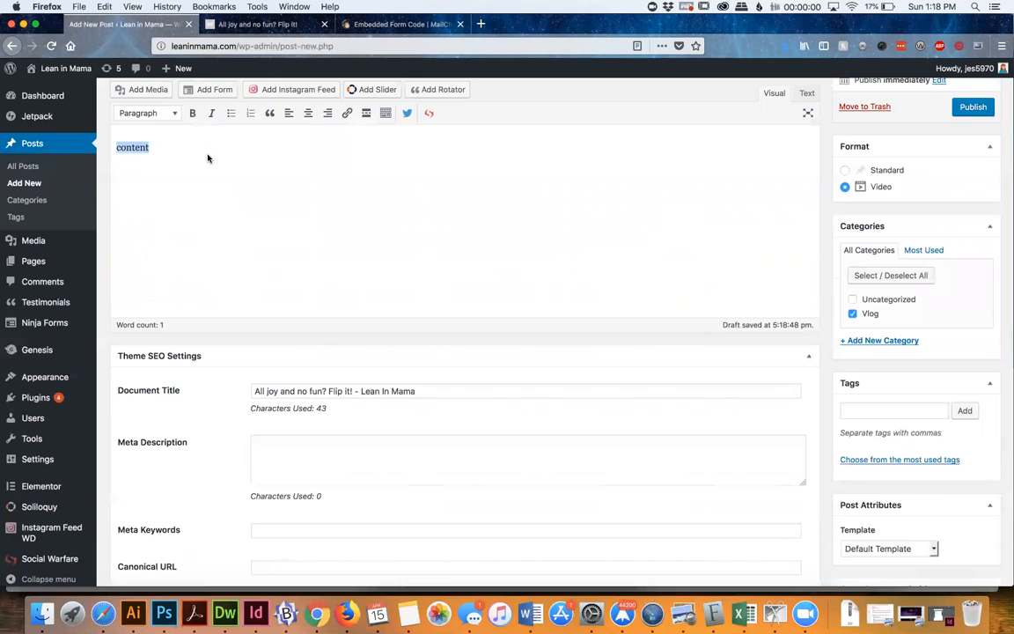
pyautogui.scroll(-5, 196, 233)
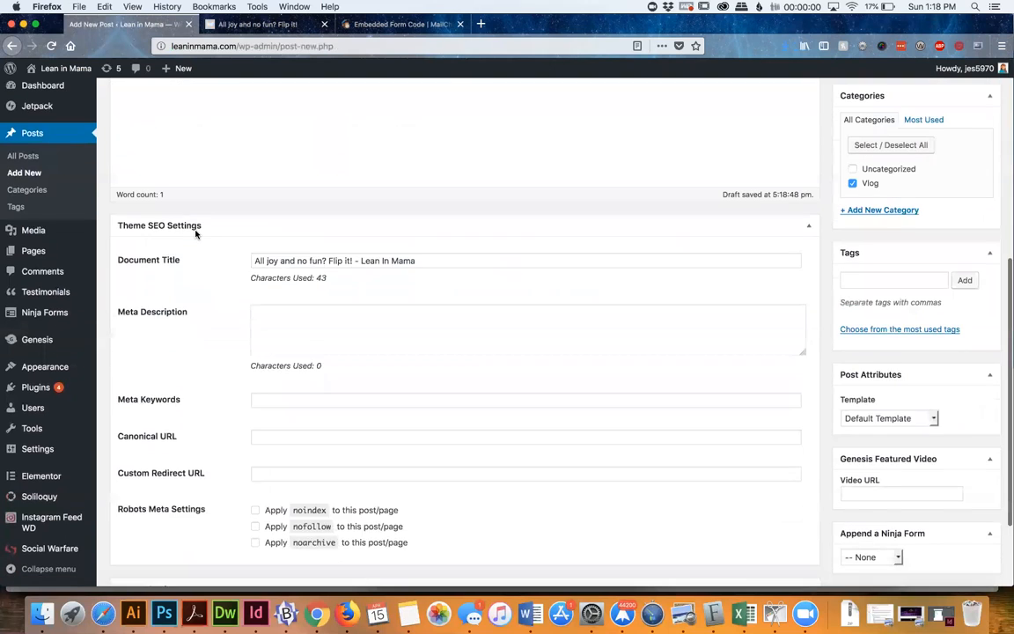
pyautogui.scroll(-2, 196, 233)
pyautogui.click(301, 288)
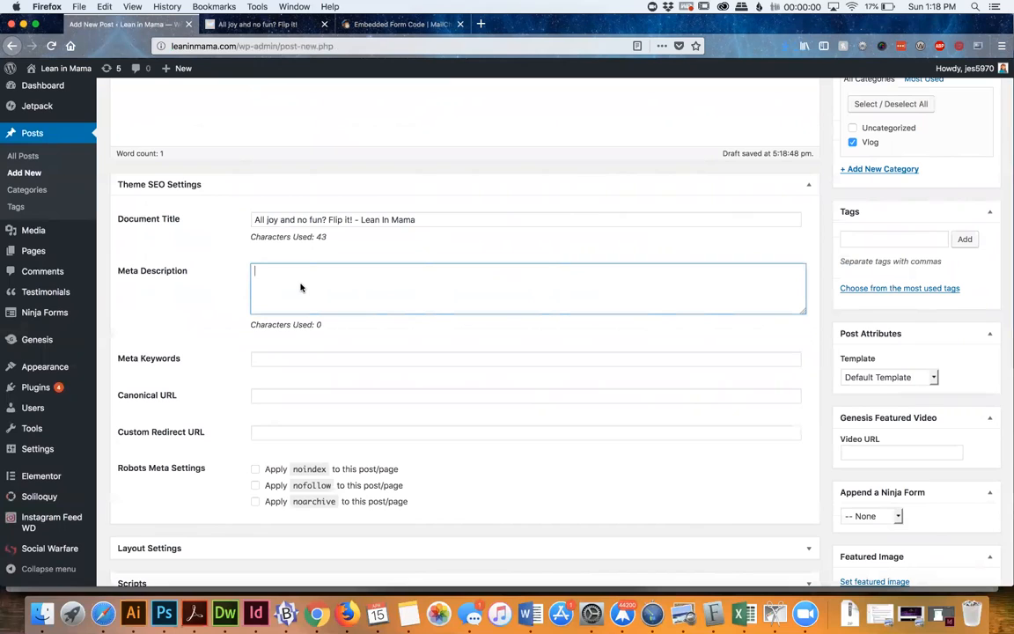
pyautogui.click(277, 360)
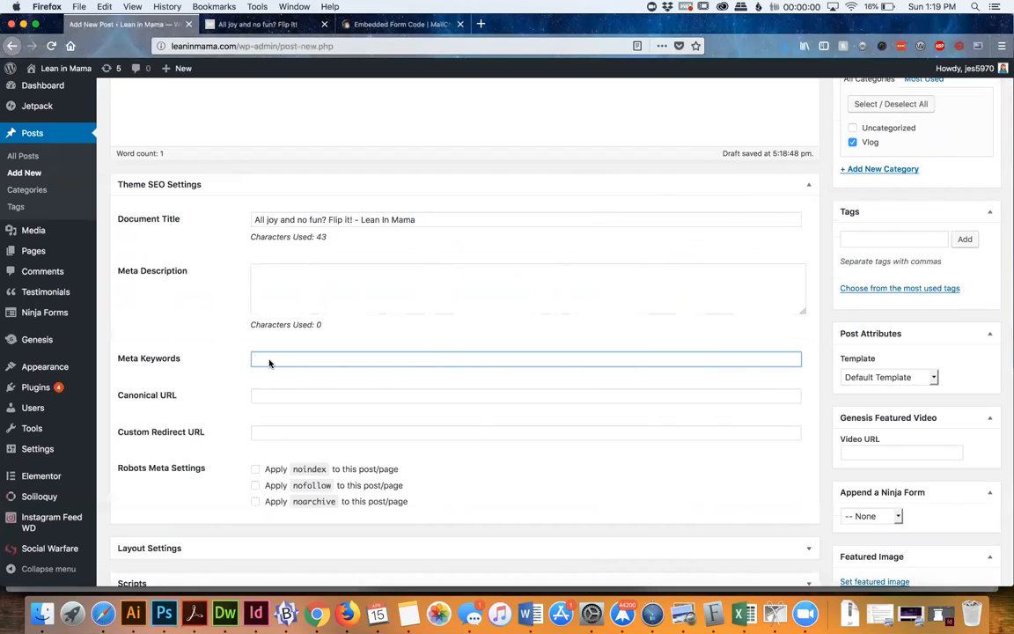
pyautogui.tripleClick(160, 360)
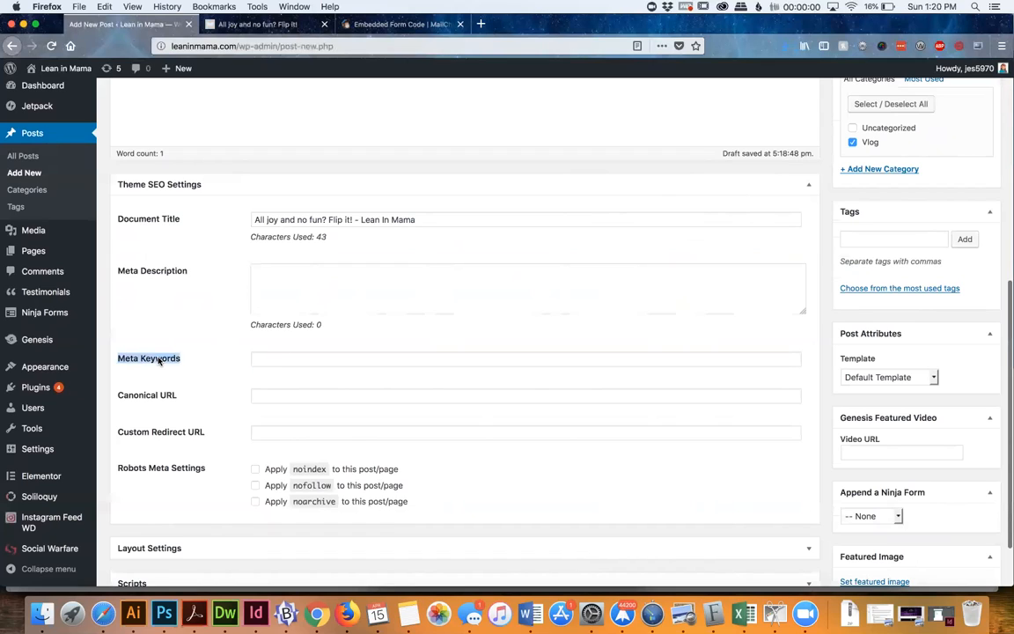
pyautogui.click(279, 362)
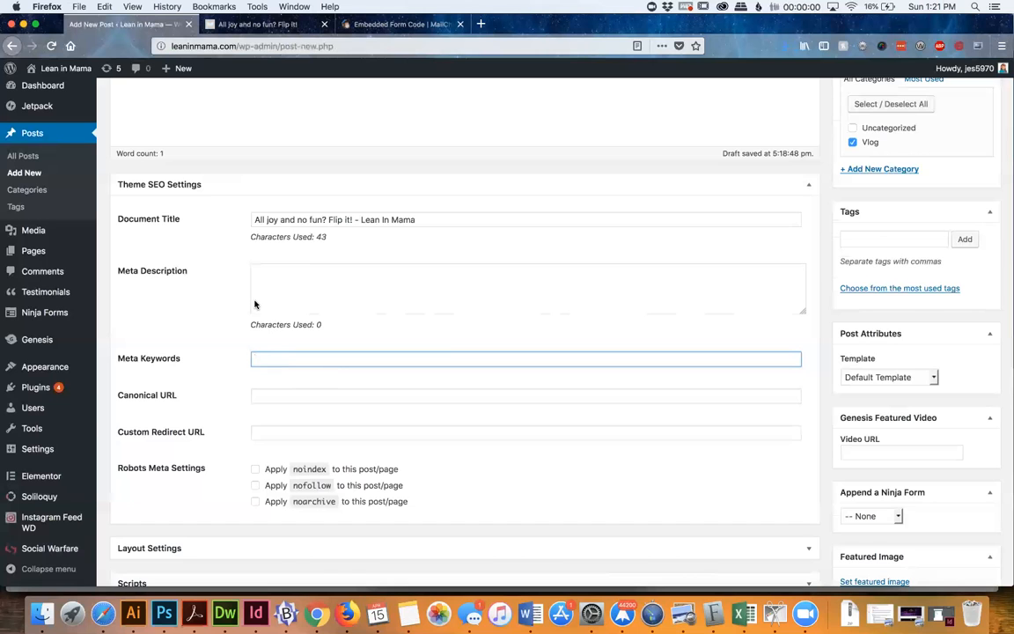
# Compare the post's main title with the document title in the SEO settings
pyautogui.scroll(5, 254, 304)
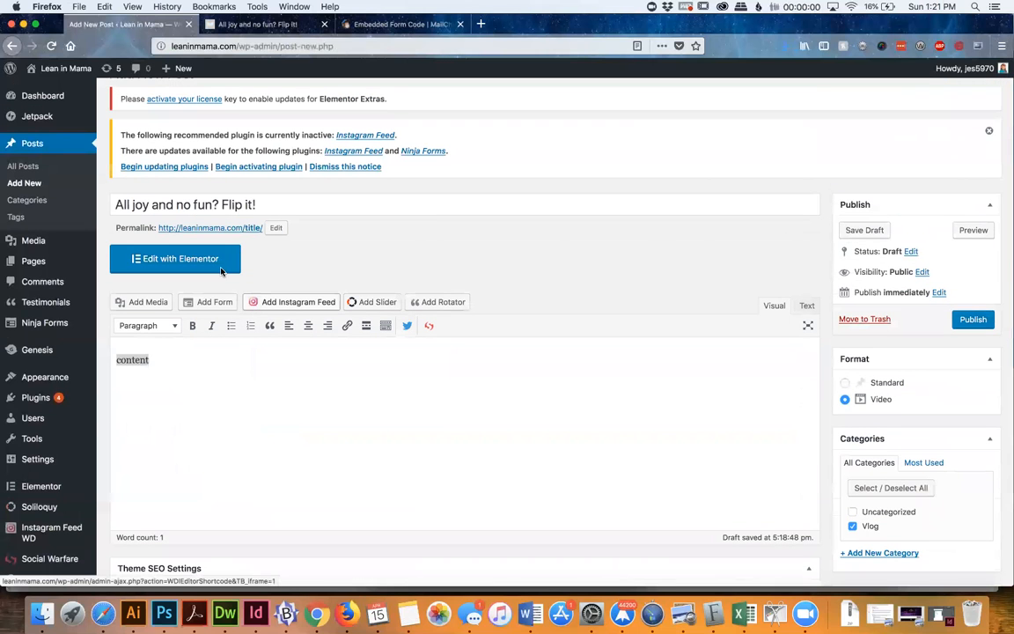
pyautogui.click(189, 209)
pyautogui.press('super+a')
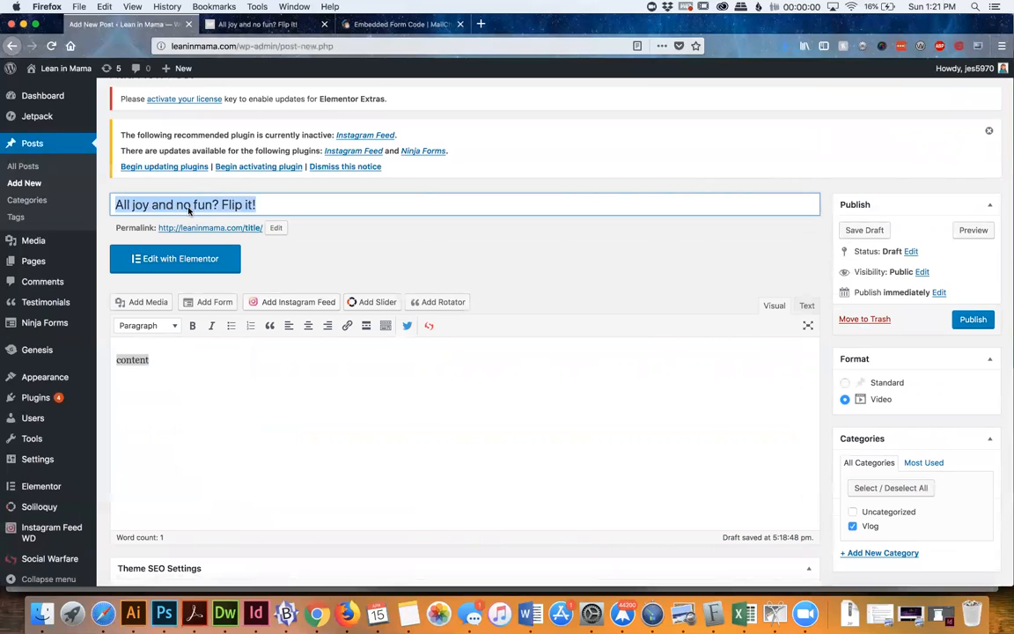
pyautogui.scroll(-5, 188, 210)
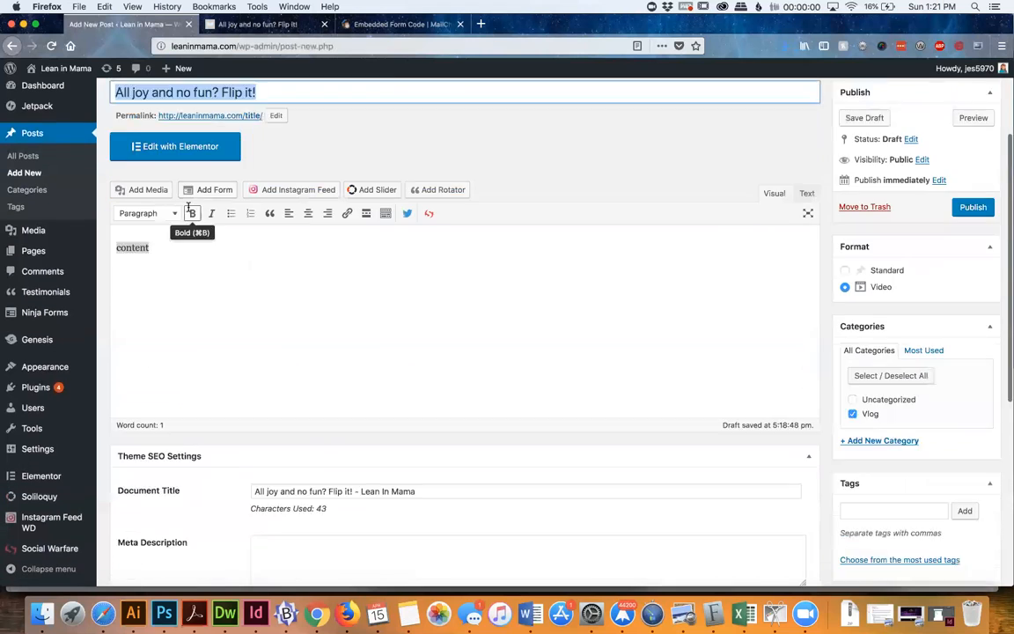
pyautogui.scroll(3, 256, 257)
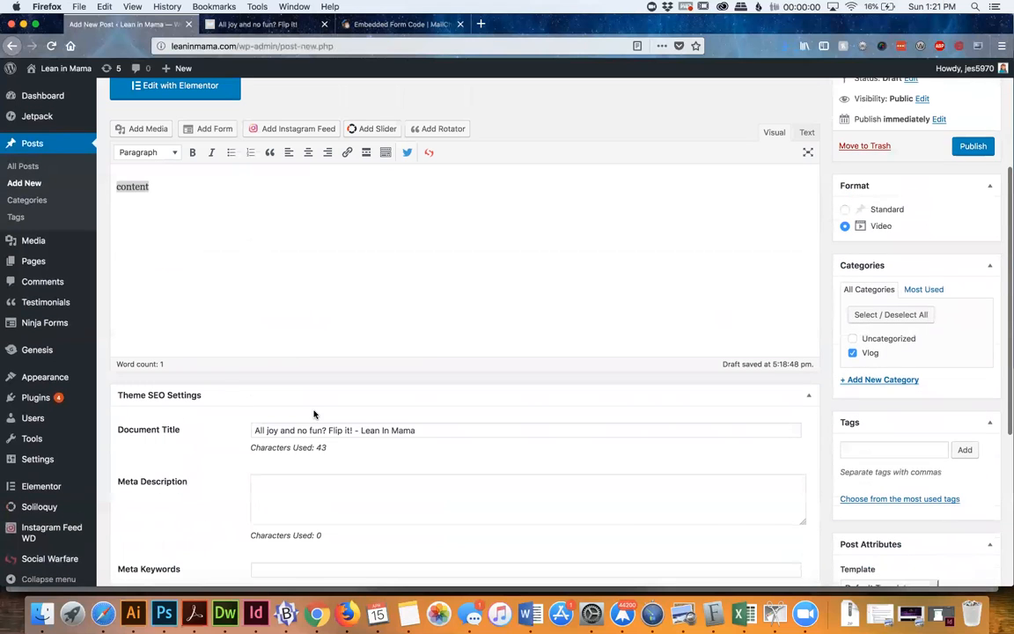
pyautogui.click(327, 430)
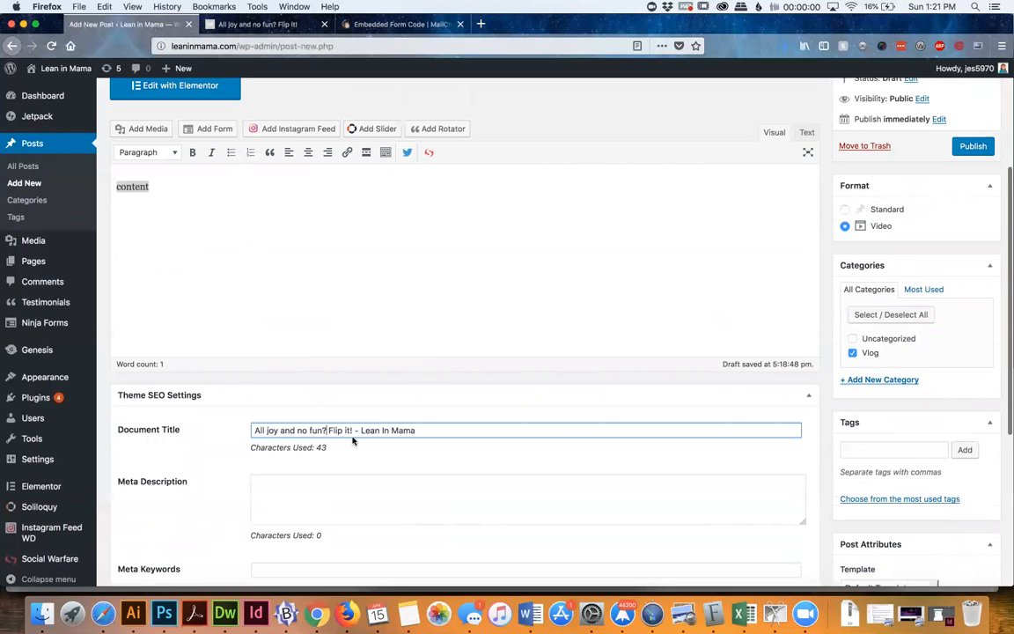
# Set the post's SEO Meta Keywords to "personal time"
pyautogui.scroll(-2, 352, 438)
pyautogui.scroll(-1, 353, 437)
pyautogui.click(294, 489)
pyautogui.write('personal')
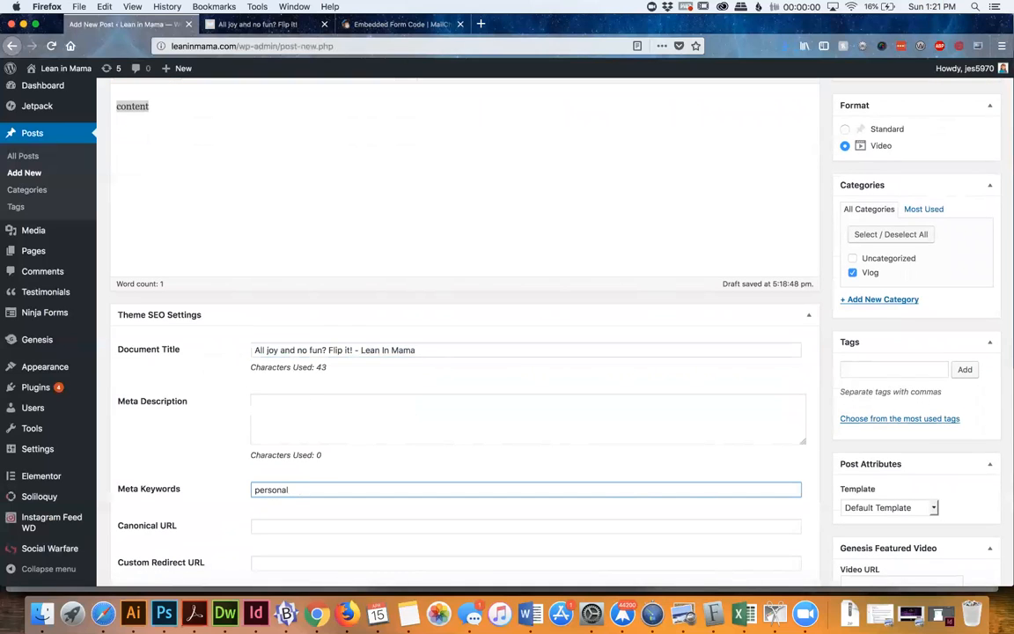
pyautogui.write(' time')
# Extend the SEO document title to read "All joy and no fun? Flip it! Find your personal time - Lean In Mama"
pyautogui.click(350, 352)
pyautogui.write('! ')
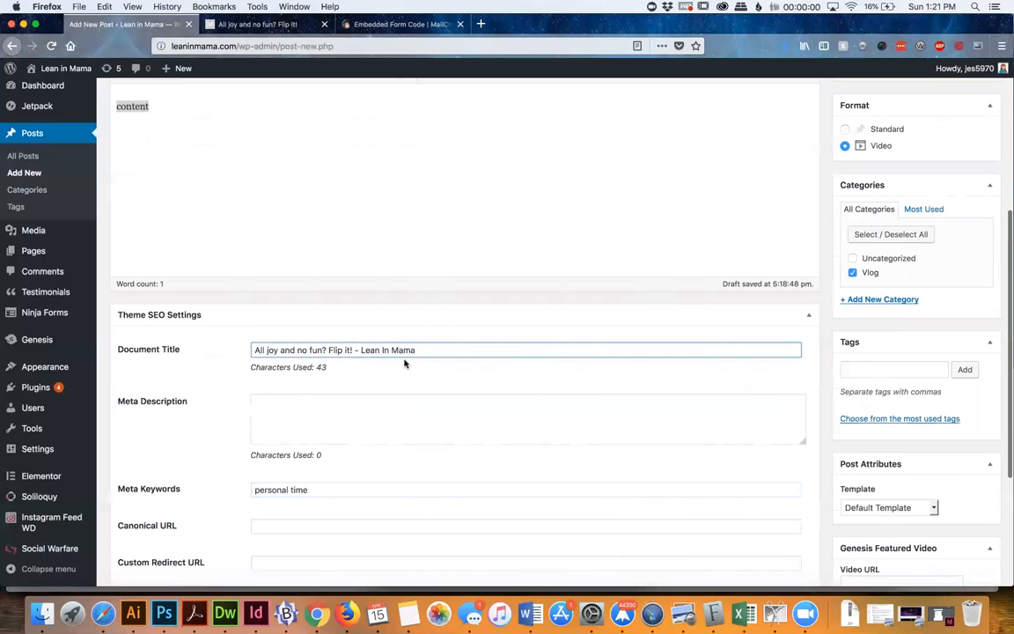
pyautogui.write('Find yo')
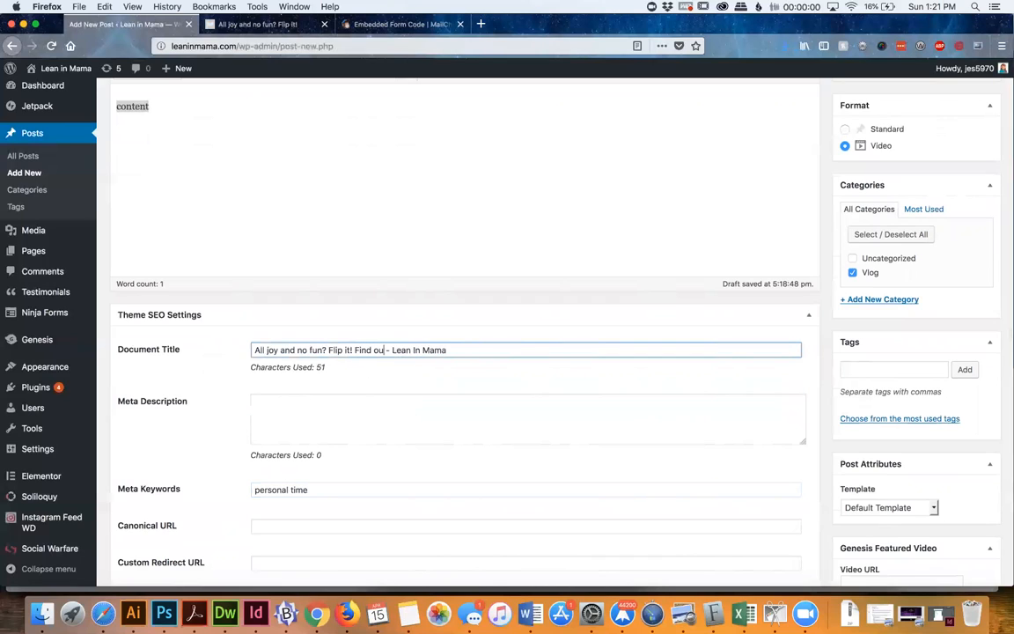
pyautogui.write('ur own')
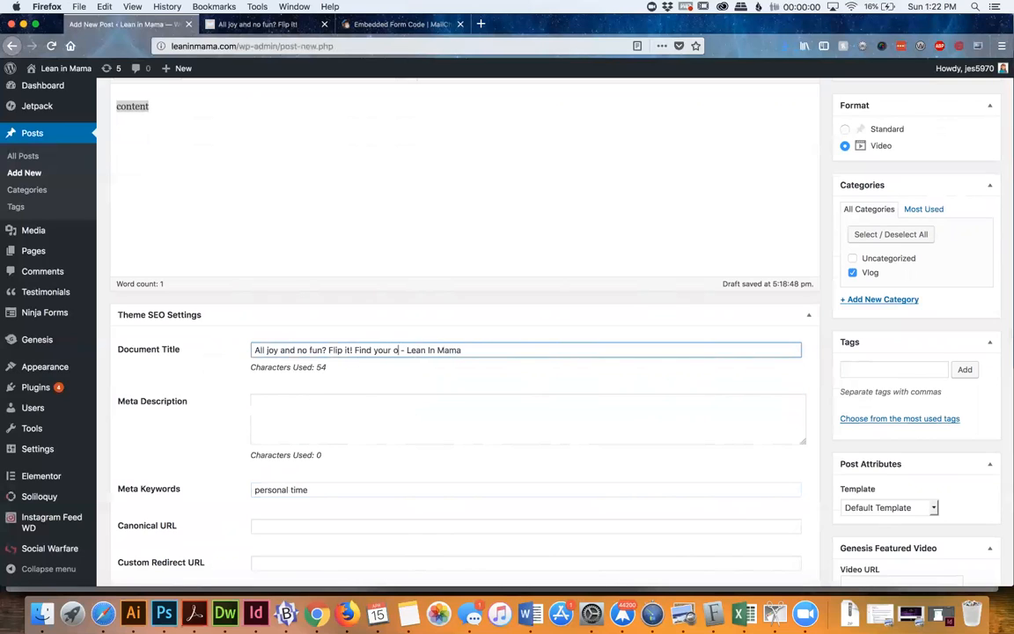
pyautogui.press('BackSpace')
pyautogui.press('BackSpace')
pyautogui.press('BackSpace')
pyautogui.press('BackSpace')
pyautogui.write('personal time')
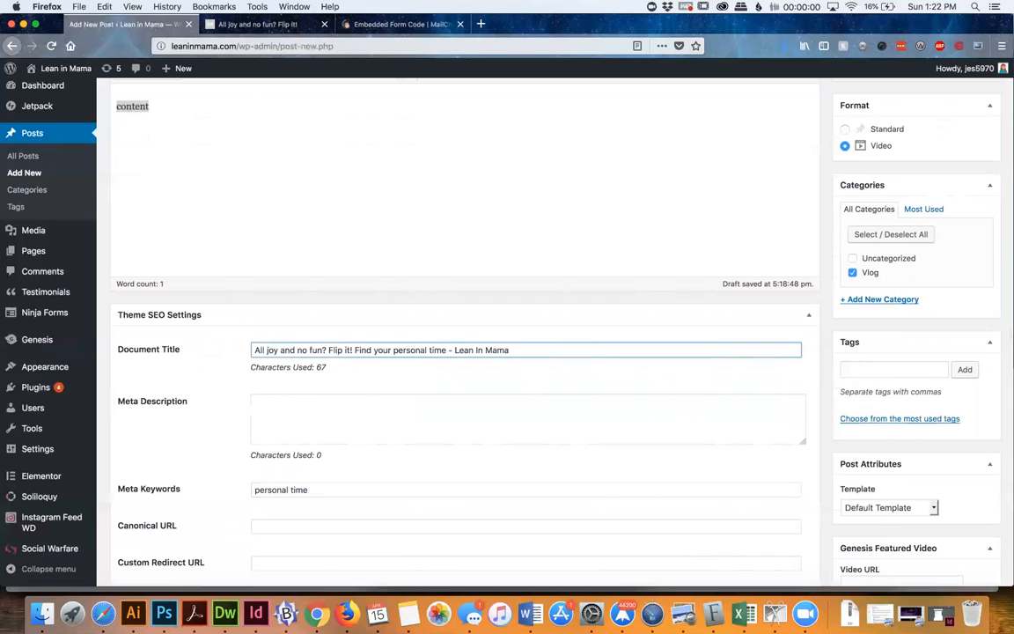
# Compare the post's main title and the published vlog post's heading with the document title in the SEO settings
pyautogui.scroll(3, 250, 348)
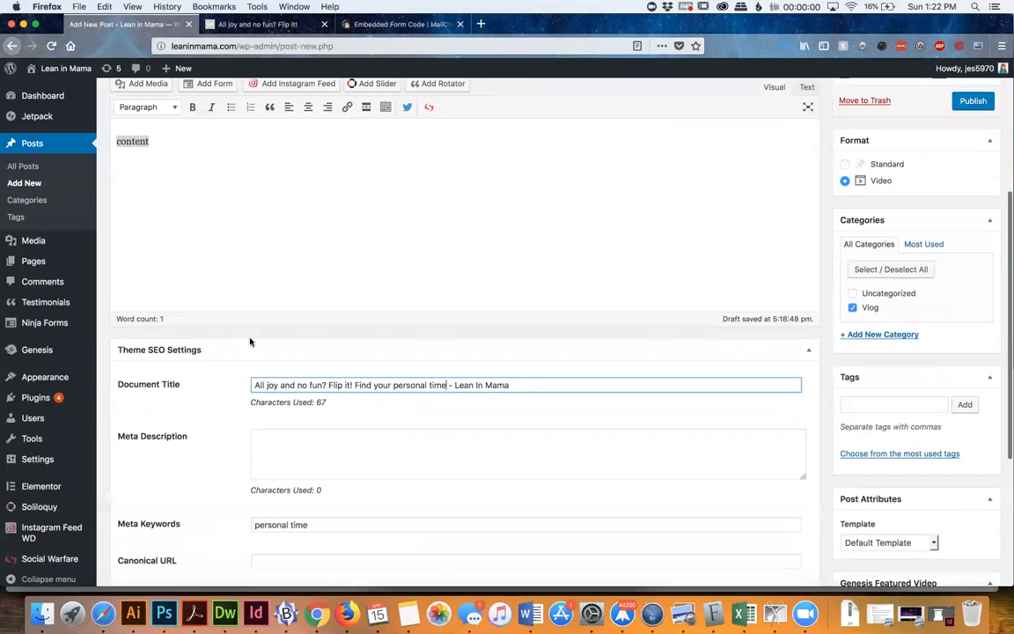
pyautogui.scroll(2, 249, 342)
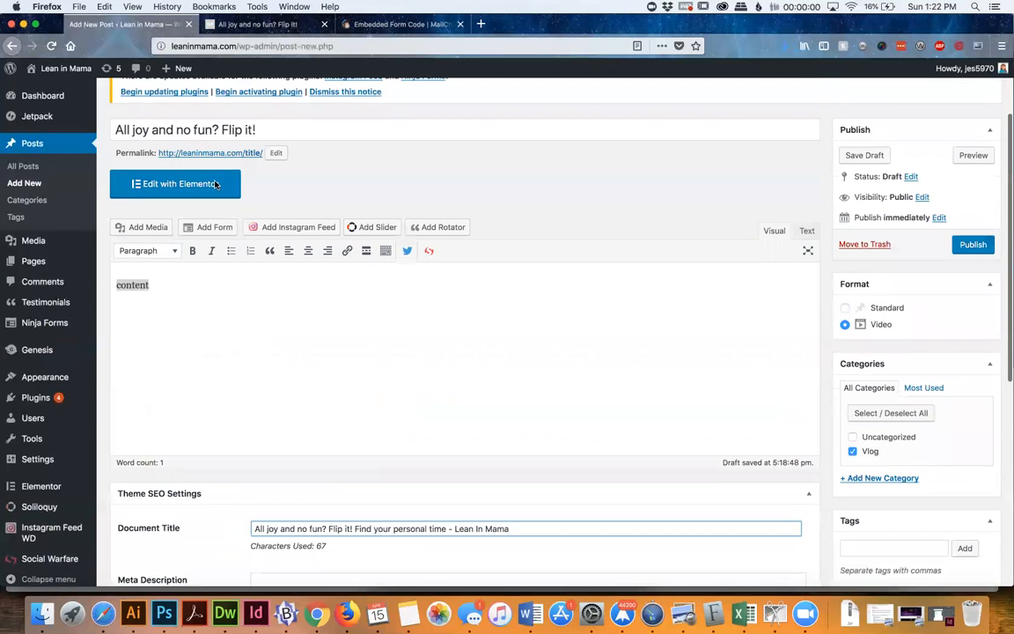
pyautogui.doubleClick(203, 131)
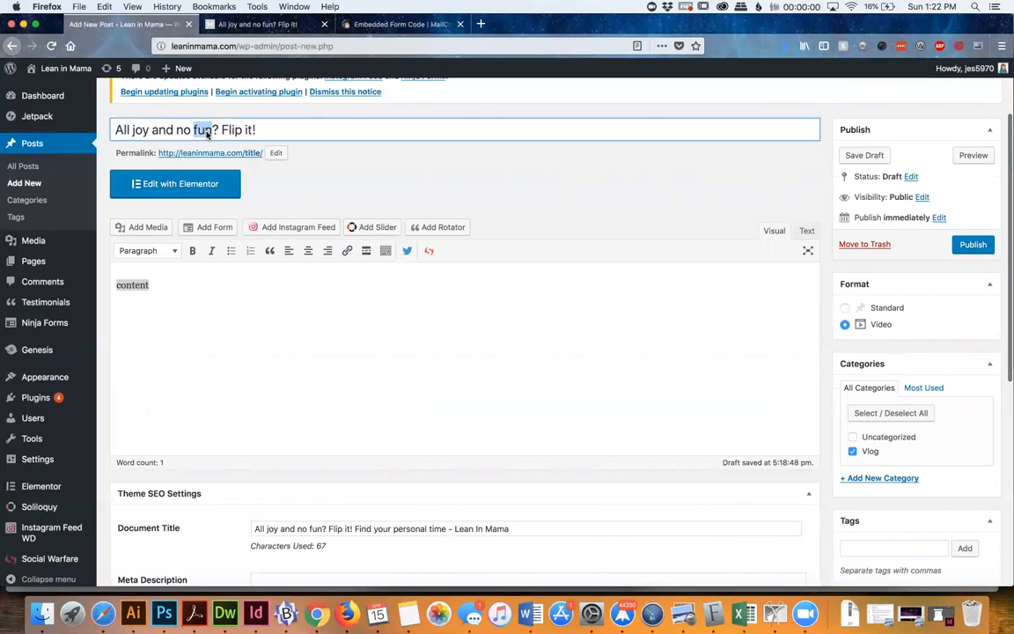
pyautogui.tripleClick(159, 131)
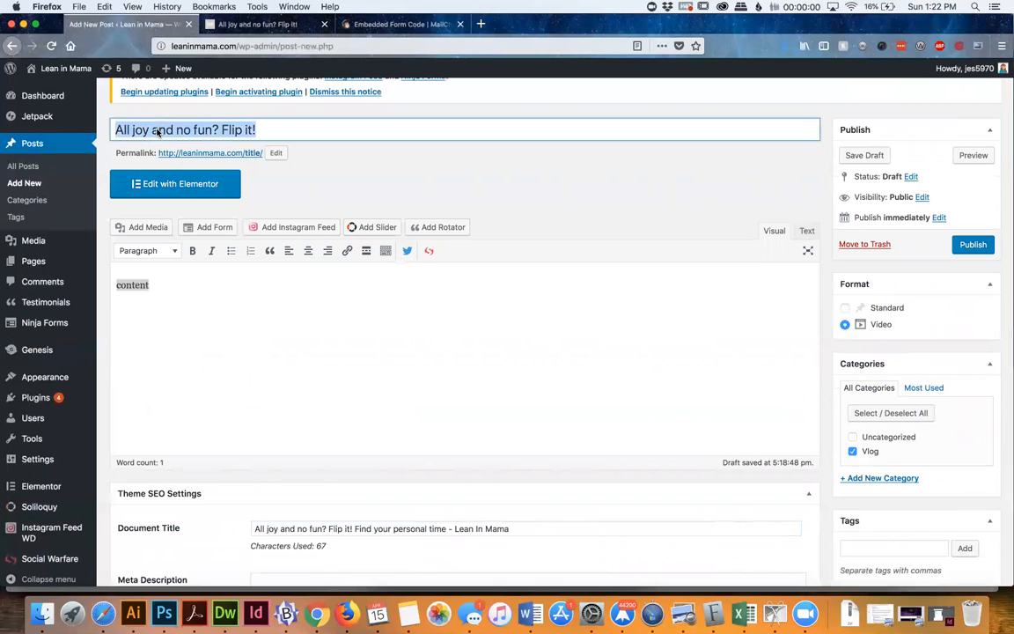
pyautogui.scroll(-2, 159, 131)
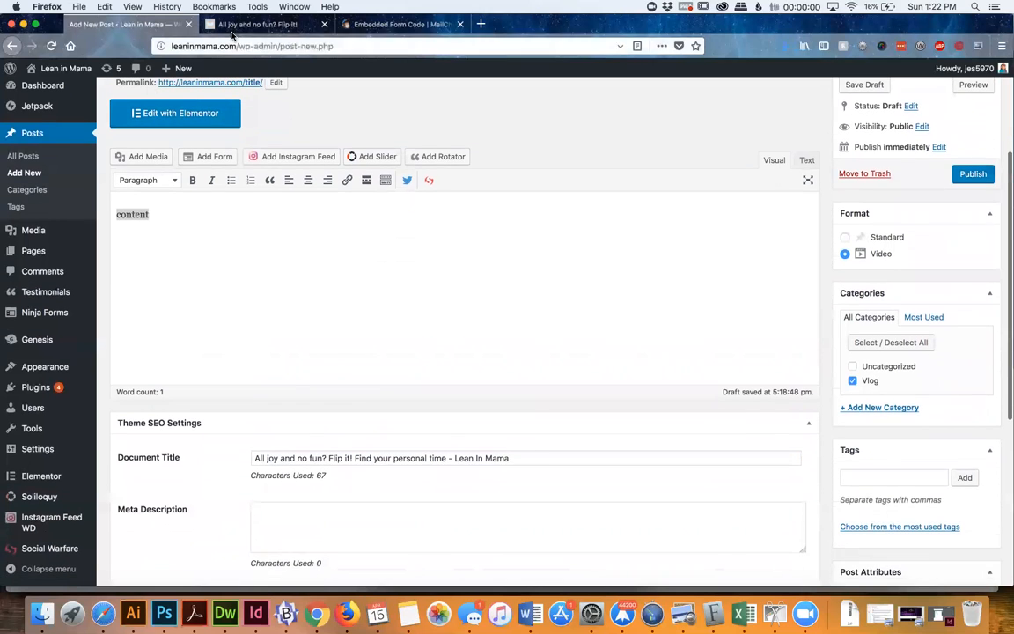
pyautogui.click(233, 27)
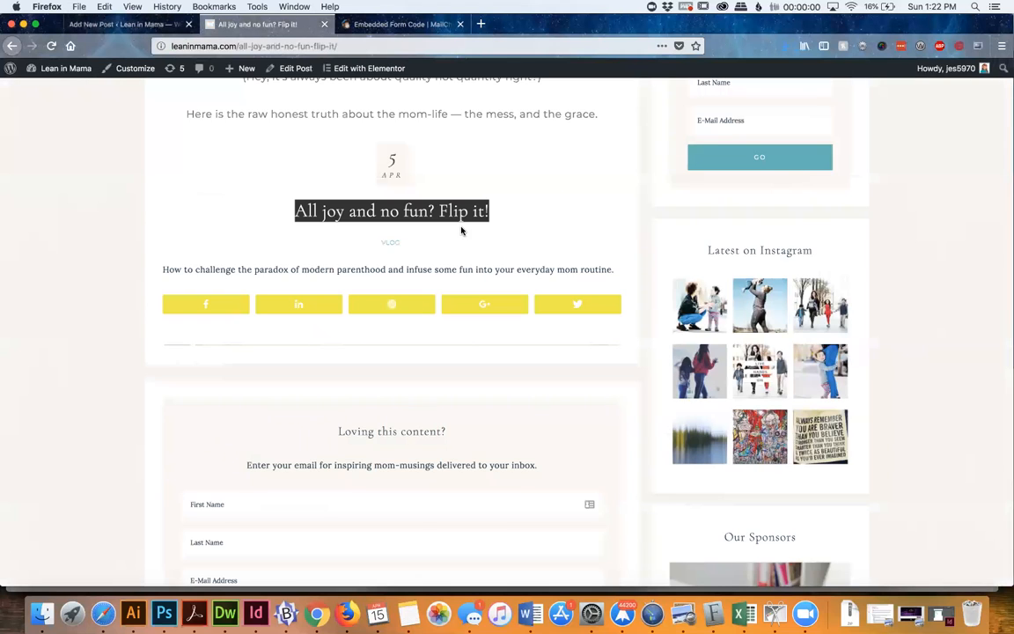
pyautogui.click(83, 25)
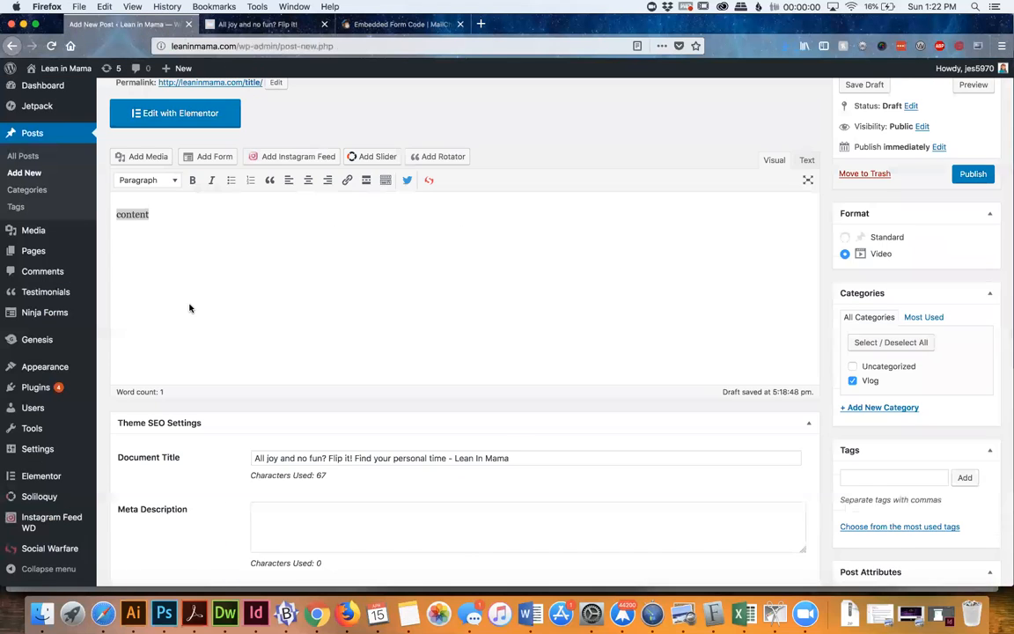
pyautogui.scroll(-5, 190, 308)
pyautogui.doubleClick(282, 153)
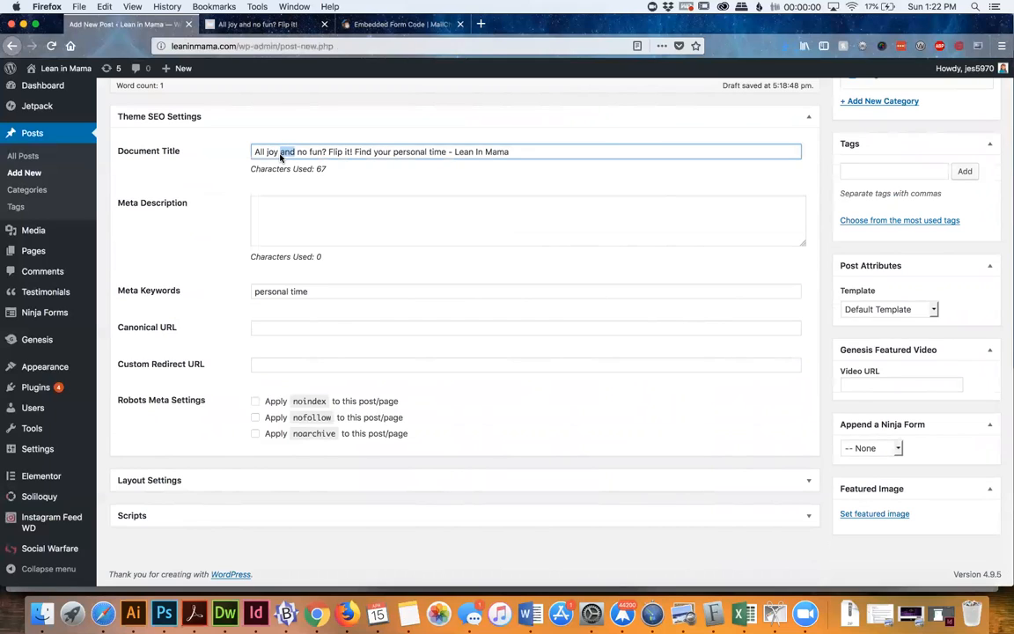
pyautogui.tripleClick(394, 159)
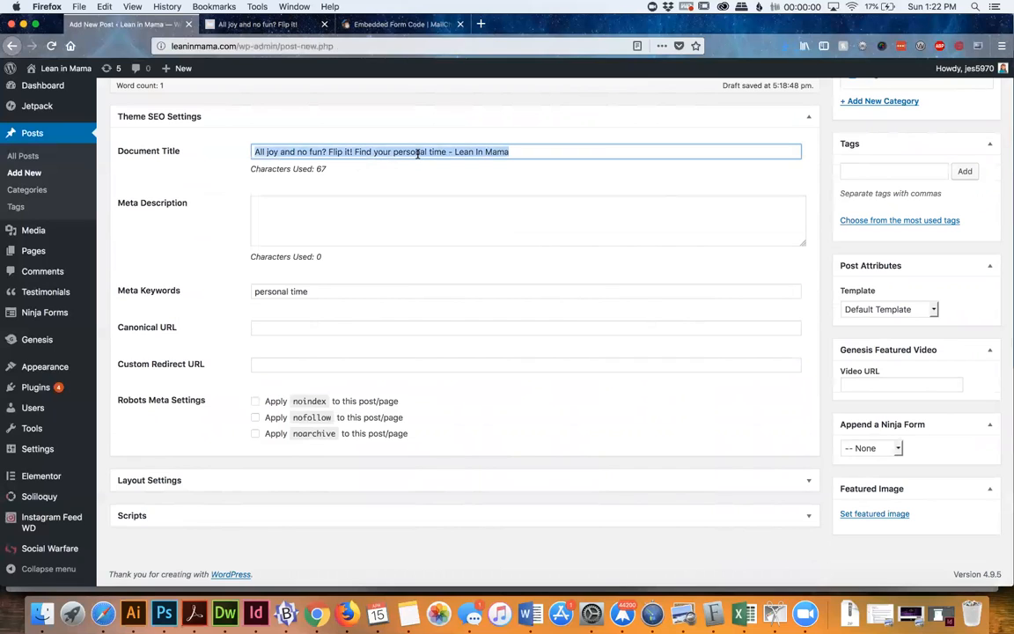
pyautogui.click(419, 156)
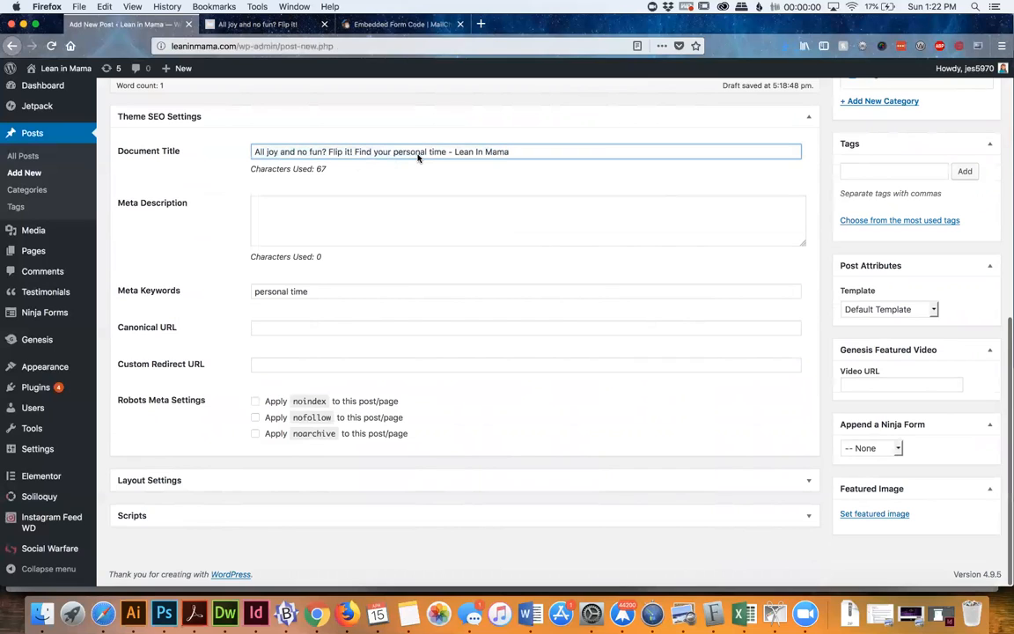
pyautogui.scroll(1, 418, 157)
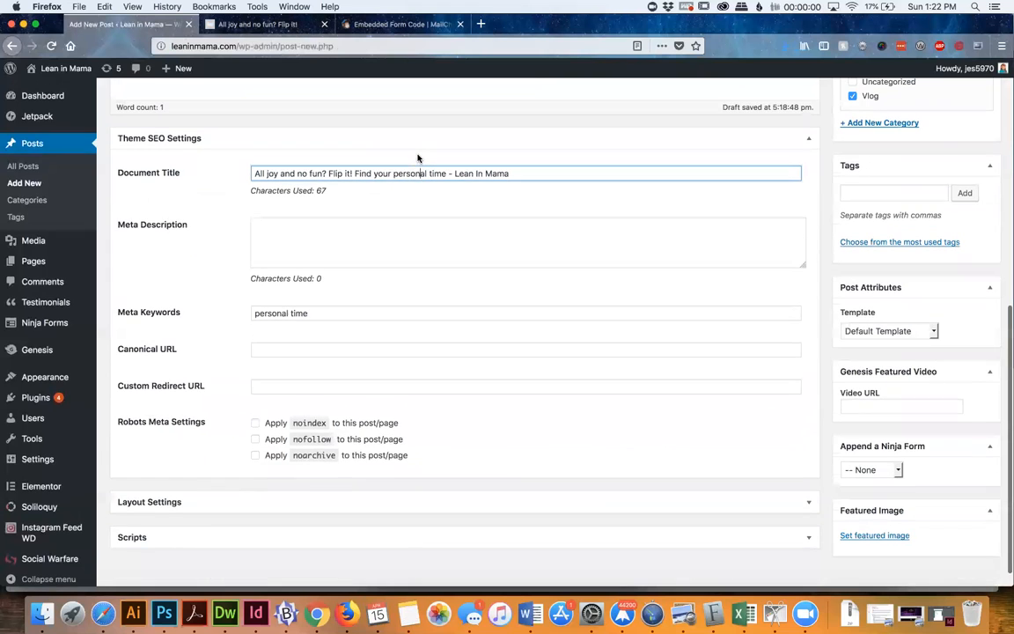
pyautogui.scroll(1, 418, 157)
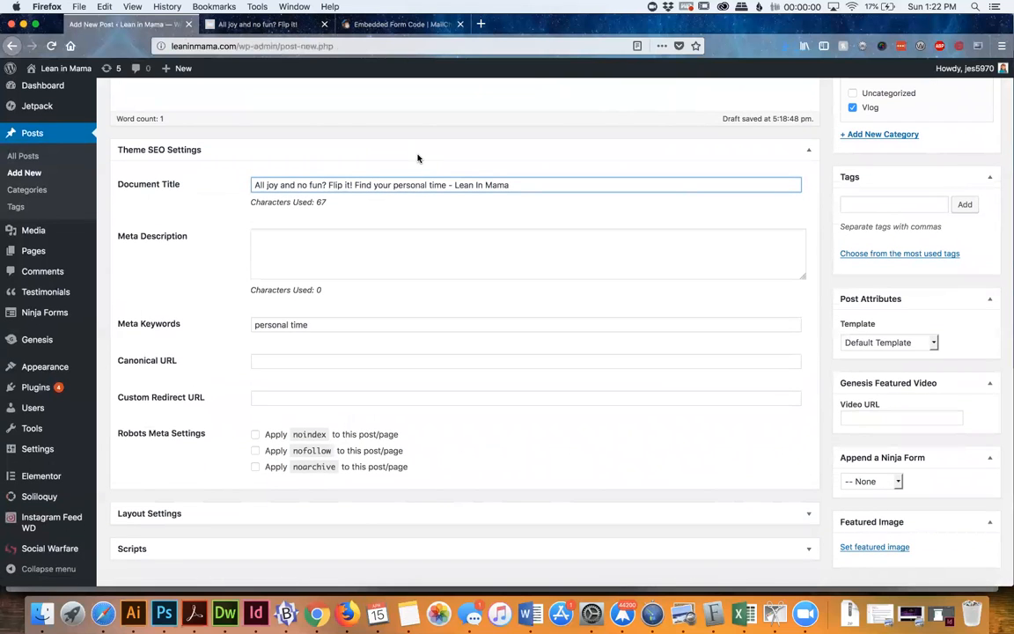
# Enter "Talking about the video or blog post" as the SEO Meta Description
pyautogui.click(300, 238)
pyautogui.write('Talking about the b')
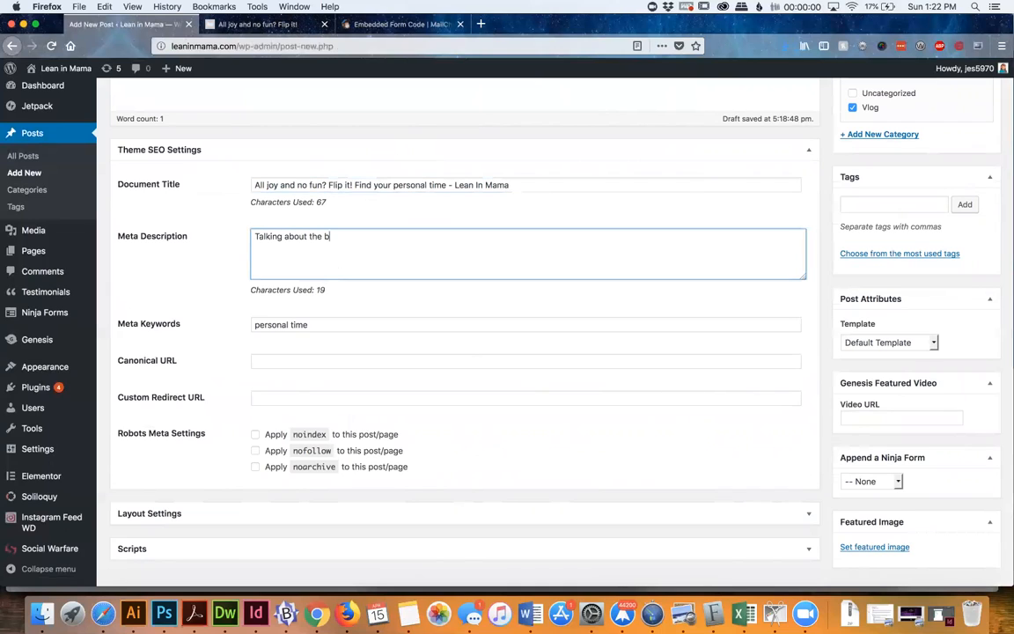
pyautogui.press('BackSpace')
pyautogui.write('video or blog post')
# Insert "Discover your own personal time and still manage your household." at the start of the Meta Description
pyautogui.moveTo(446, 186); pyautogui.dragTo(394, 185)
pyautogui.click(291, 264)
pyautogui.click(258, 236)
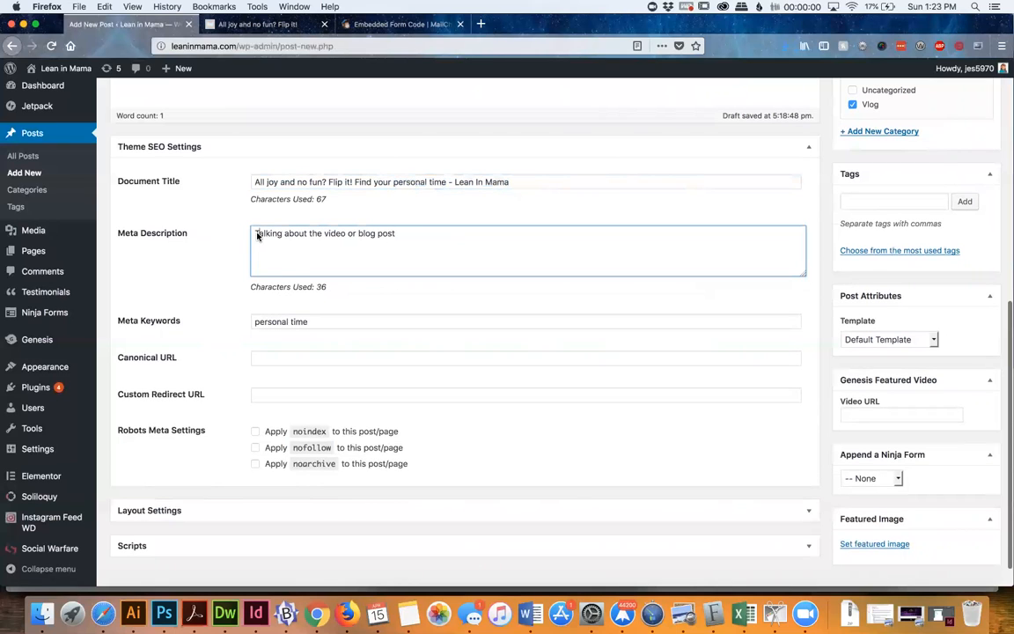
pyautogui.press('Left')
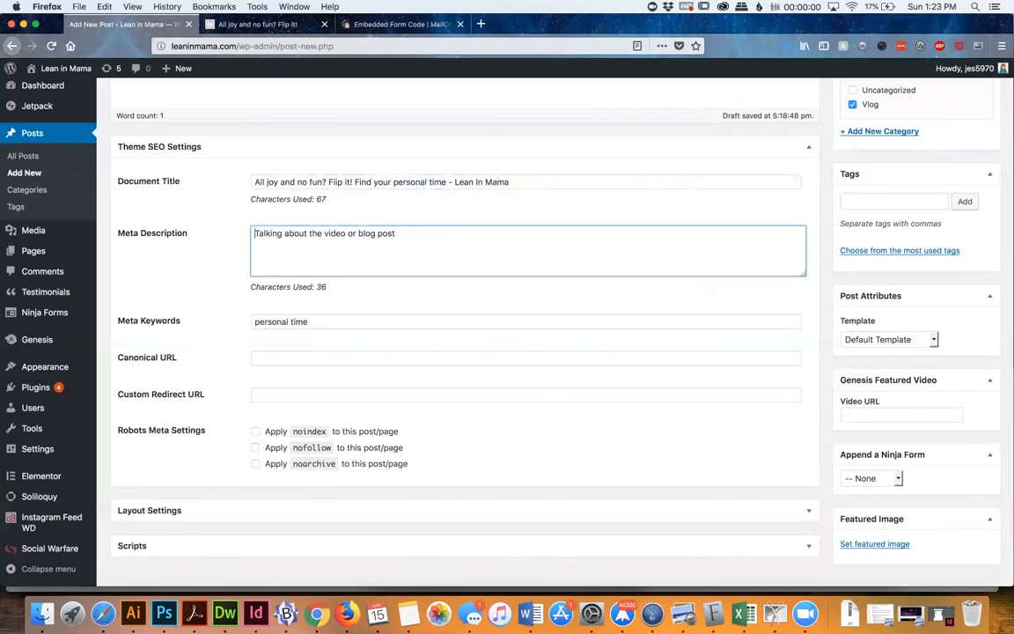
pyautogui.write('Discov')
pyautogui.write('er your own per')
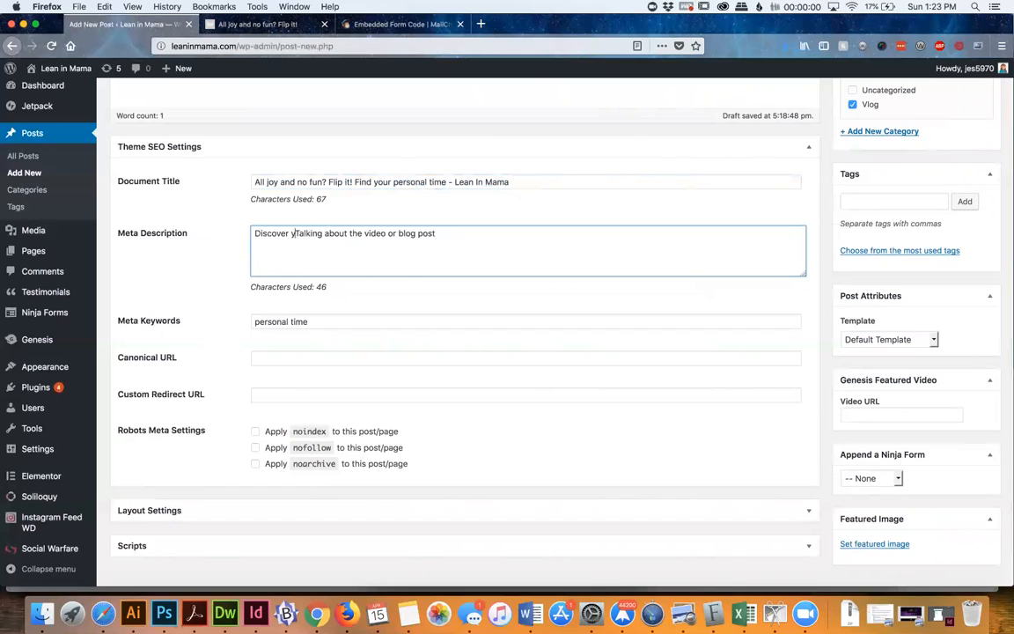
pyautogui.write('sonal time and s')
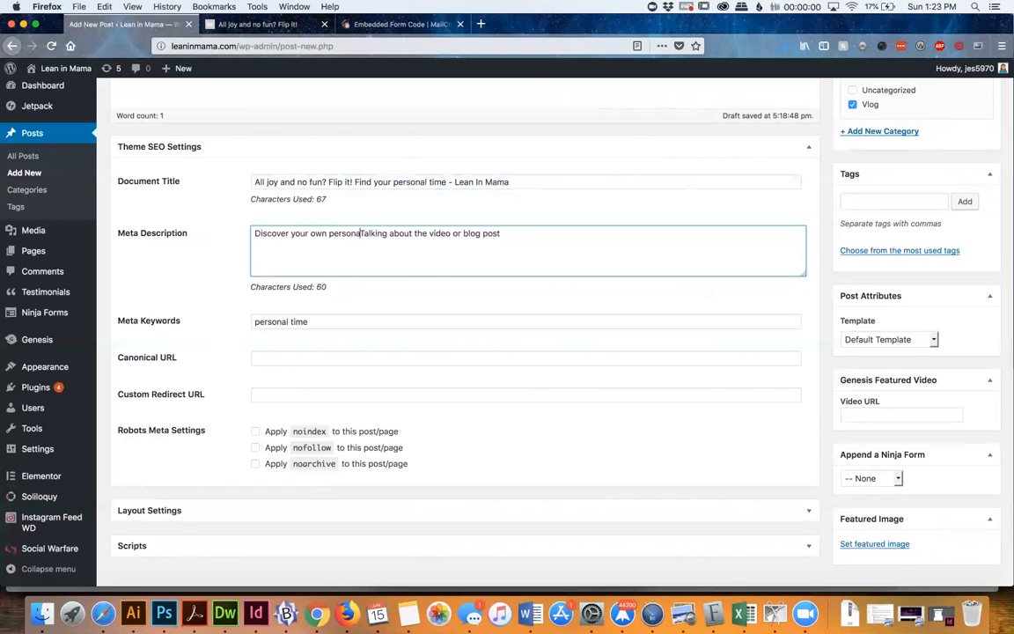
pyautogui.write('till m an')
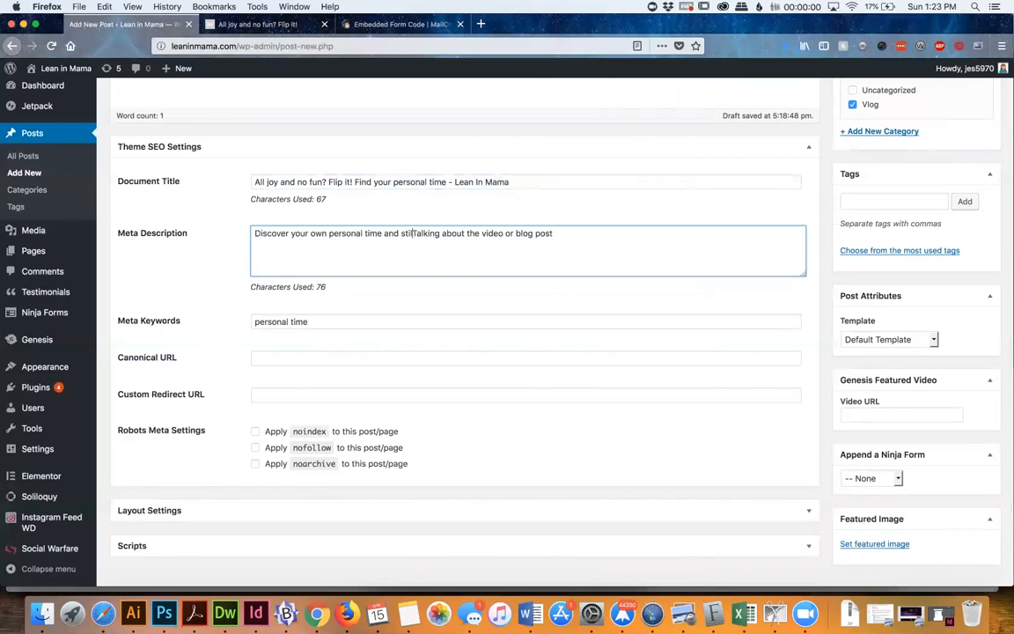
pyautogui.press('BackSpace')
pyautogui.press('BackSpace')
pyautogui.press('BackSpace')
pyautogui.write('anage your household.')
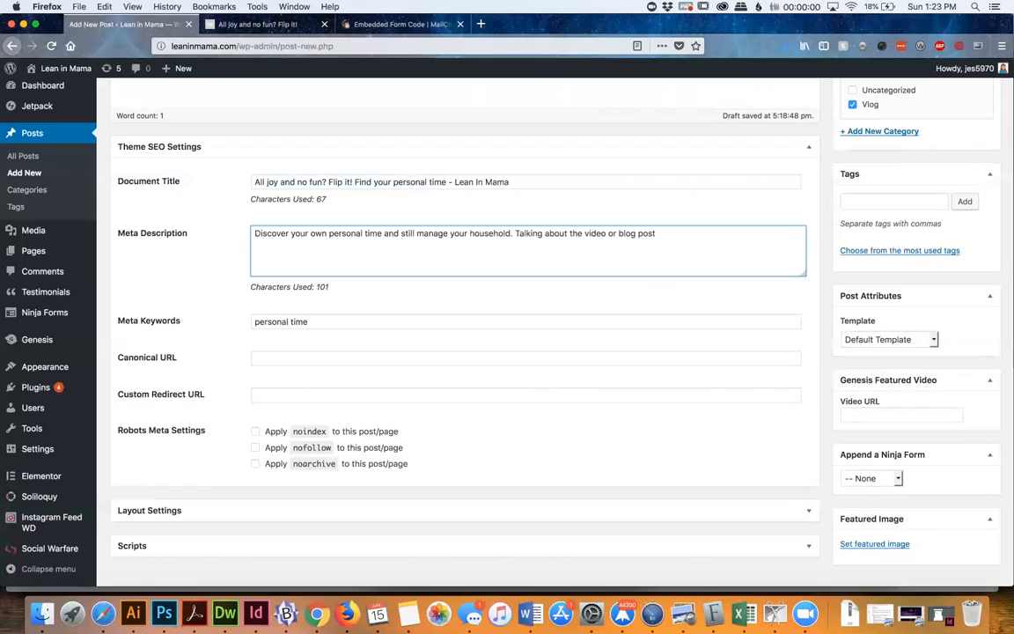
# Check the Meta Description's character count and its use of the keyword phrase "personal time"
pyautogui.doubleClick(321, 287)
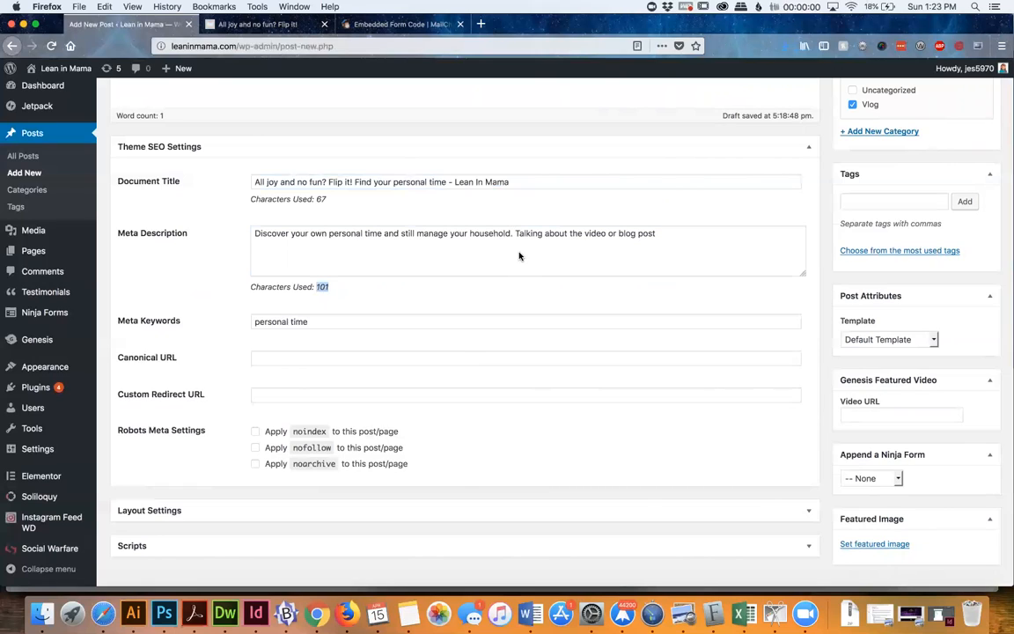
pyautogui.click(332, 288)
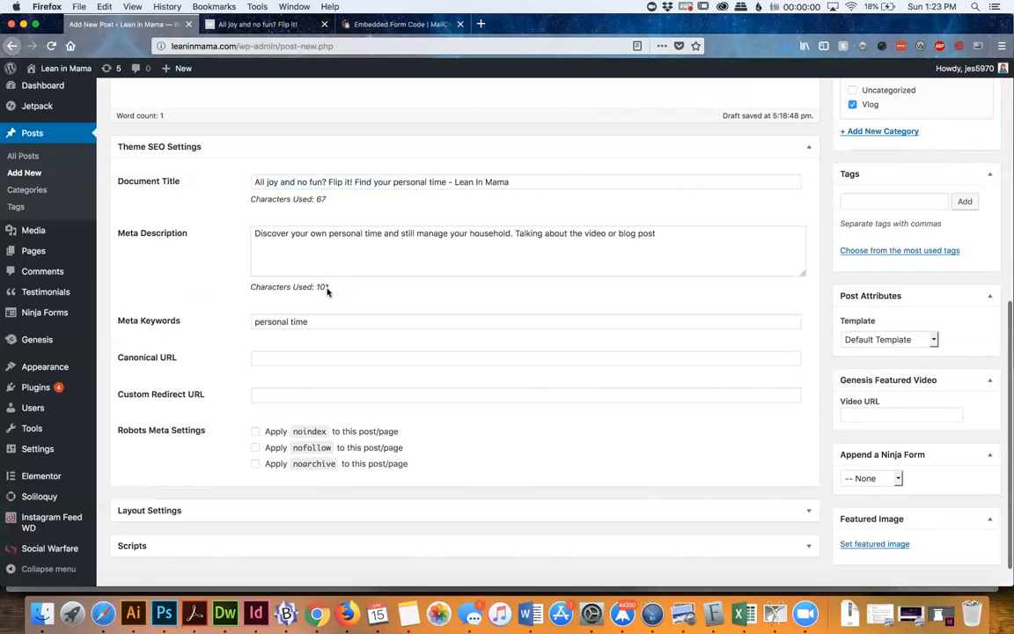
pyautogui.tripleClick(323, 287)
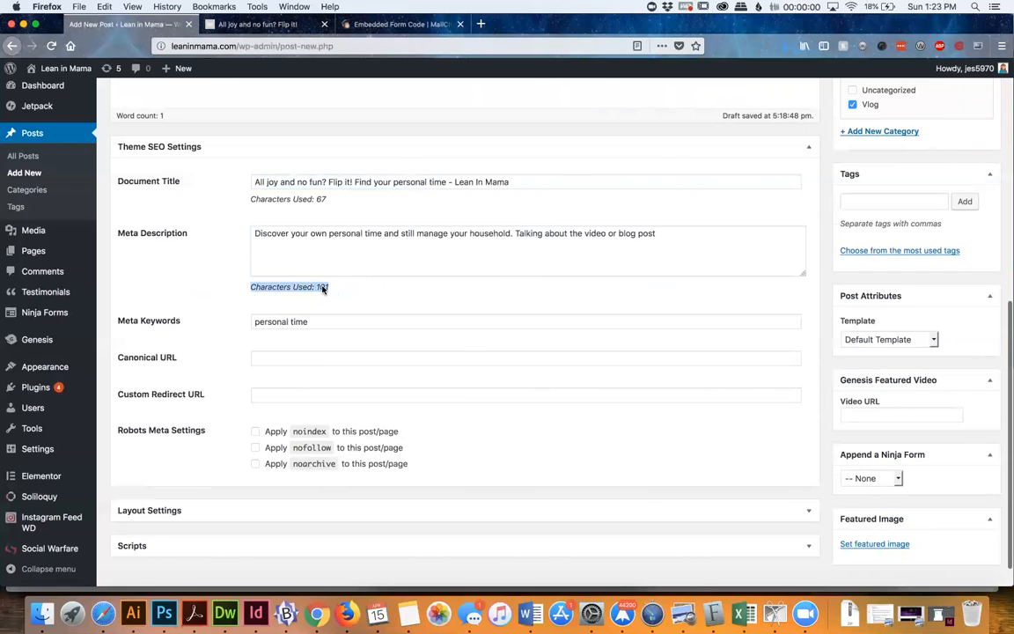
pyautogui.click(378, 256)
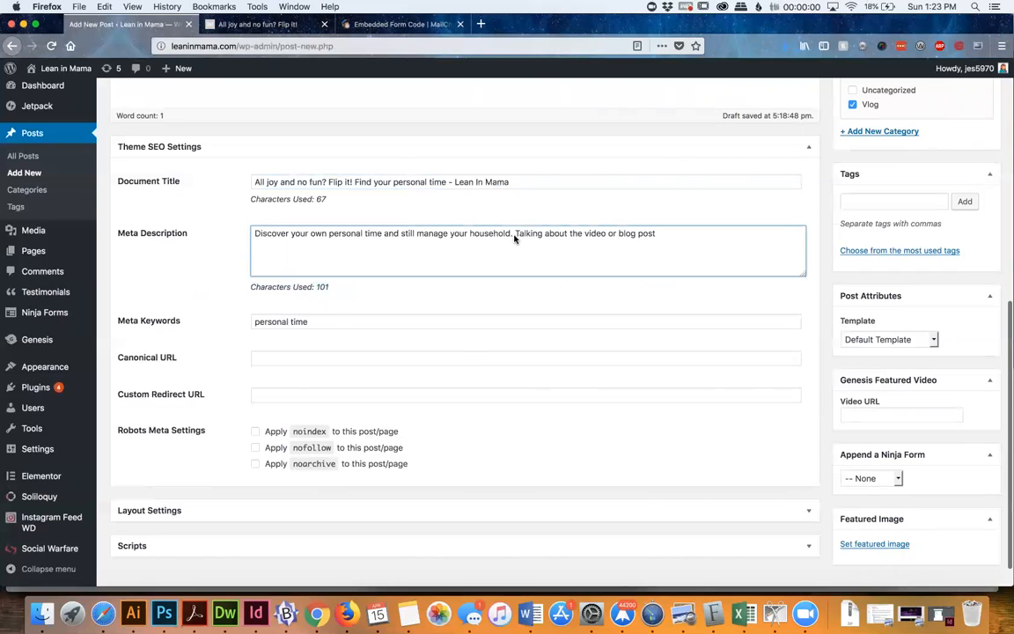
pyautogui.moveTo(384, 234); pyautogui.dragTo(328, 240)
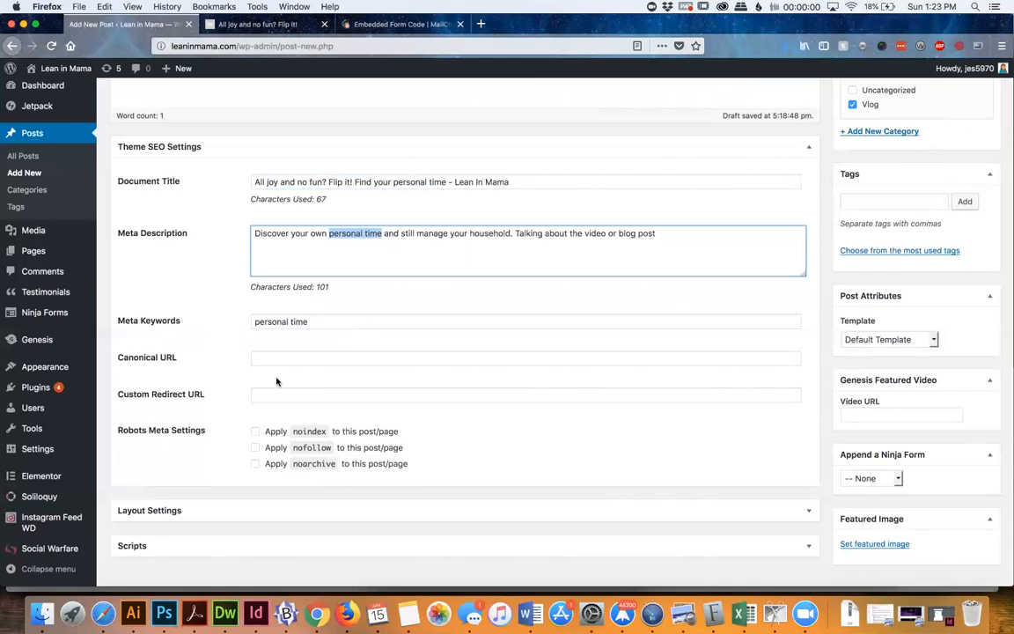
# Review the post's main title and permalink alongside the completed document title, description and keywords in the SEO settings
pyautogui.scroll(10, 277, 381)
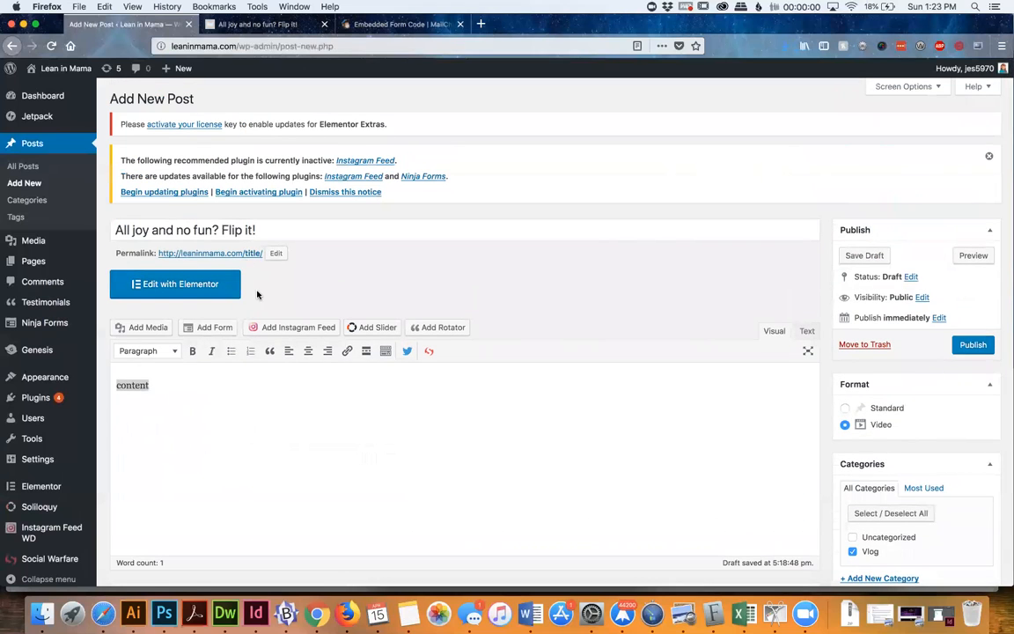
pyautogui.scroll(-5, 264, 300)
pyautogui.tripleClick(330, 351)
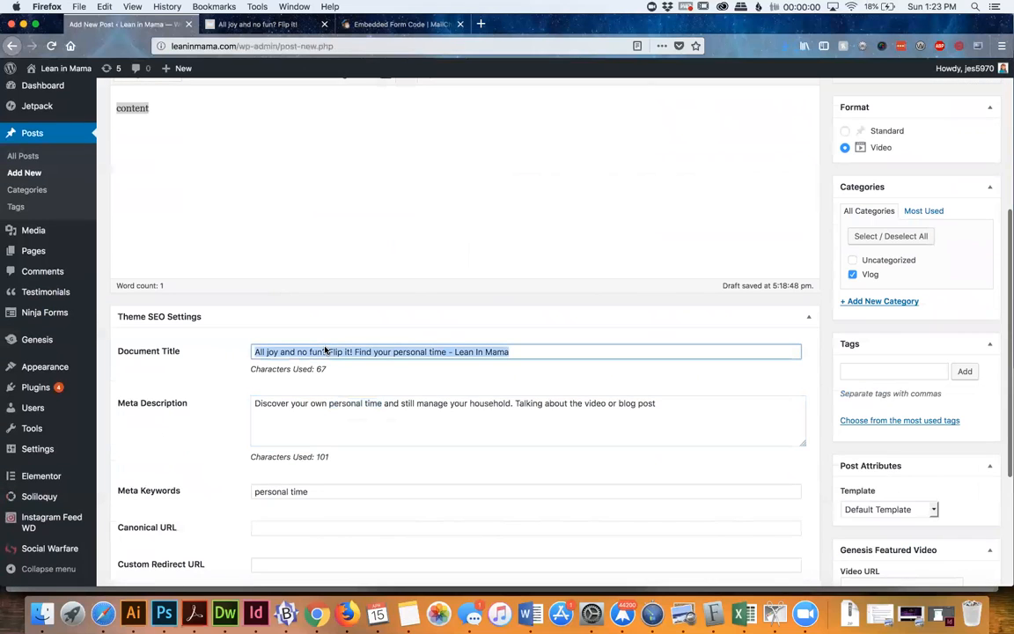
pyautogui.scroll(2, 423, 305)
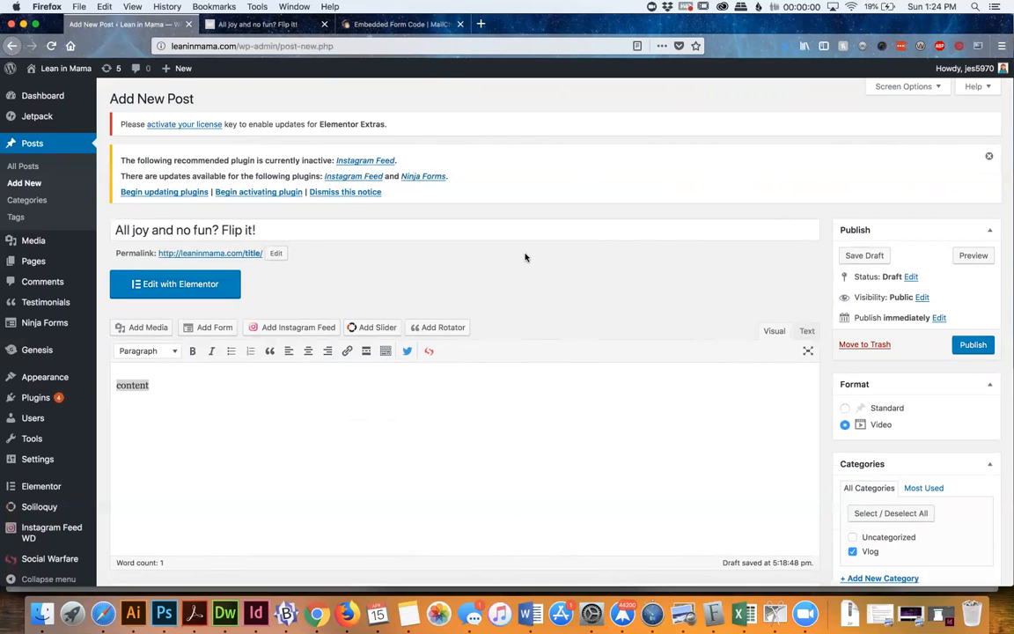
pyautogui.scroll(-3, 526, 257)
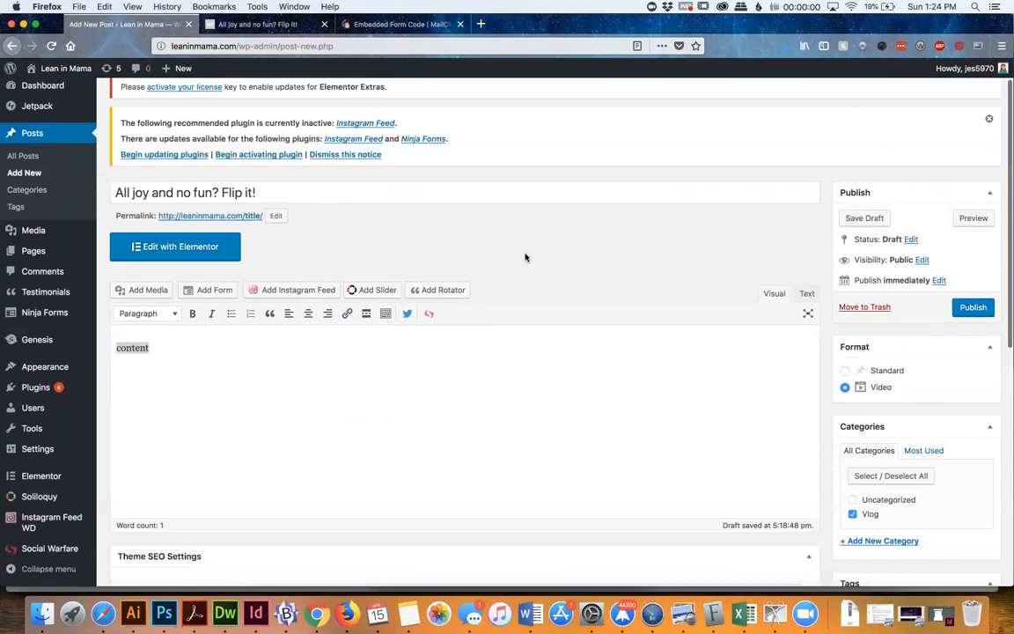
pyautogui.scroll(1, 525, 256)
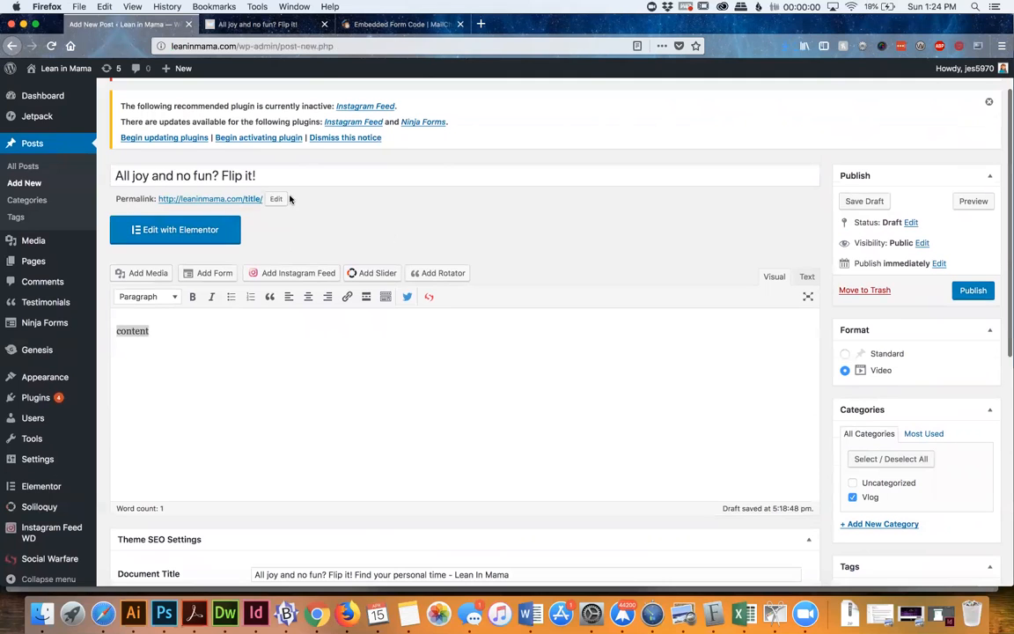
pyautogui.scroll(-10, 336, 205)
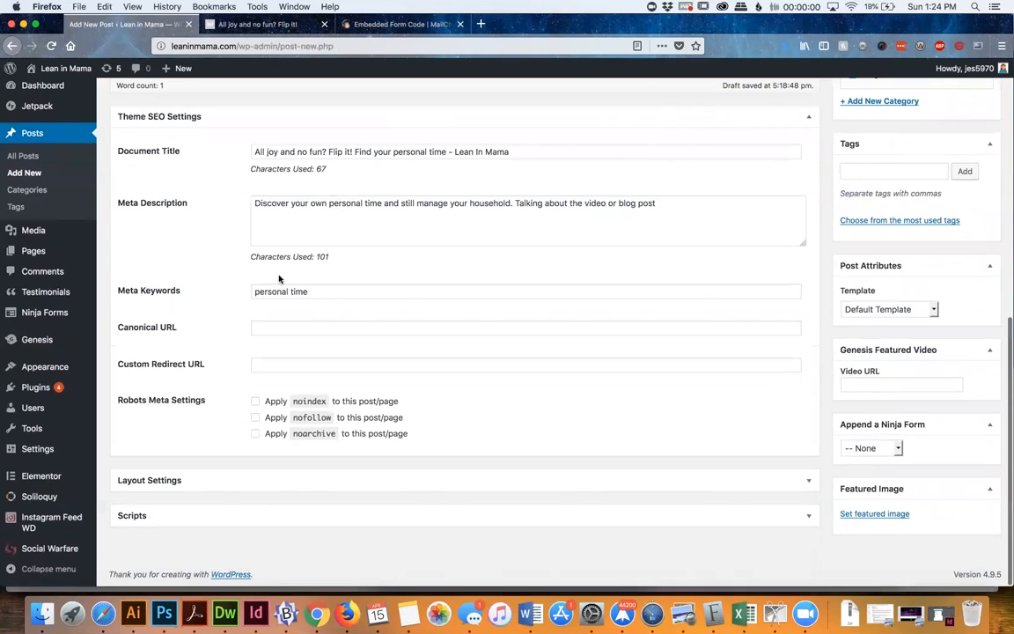
# Enter "all-joy-no-fun-find-your-personal-time-lean-in-mama" as the post's Canonical URL in the SEO settings
pyautogui.click(289, 328)
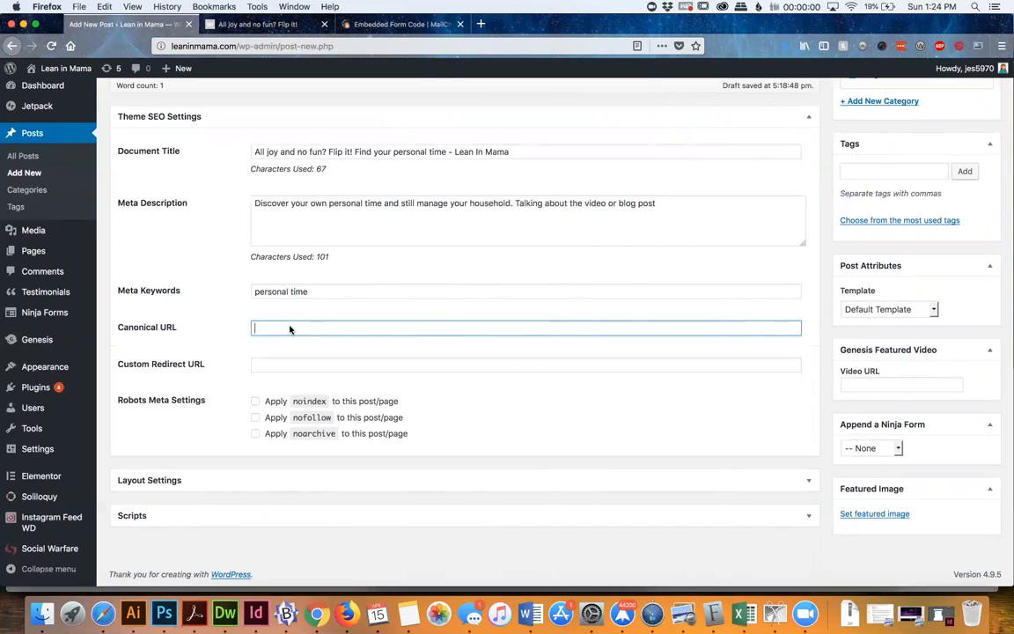
pyautogui.write('all-joy-no-fun-findyour')
pyautogui.press('BackSpace')
pyautogui.press('BackSpace')
pyautogui.press('BackSpace')
pyautogui.write('-your-personal-time-lean-in-mama')
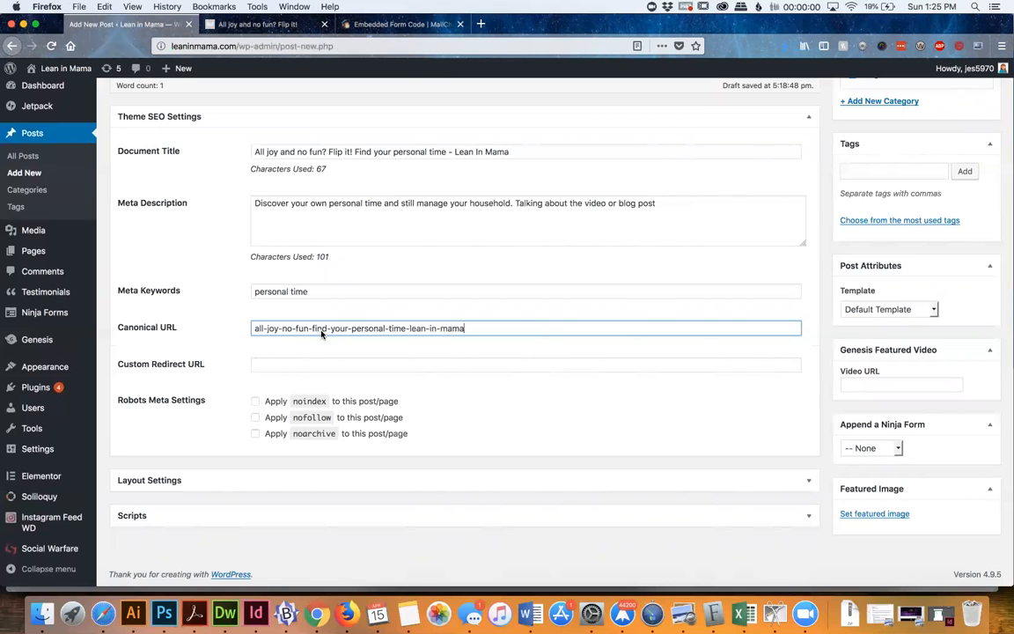
# Compare the post's main title and Document Title with the wording of the Canonical URL, and look at the Custom Redirect URL field
pyautogui.scroll(10, 152, 426)
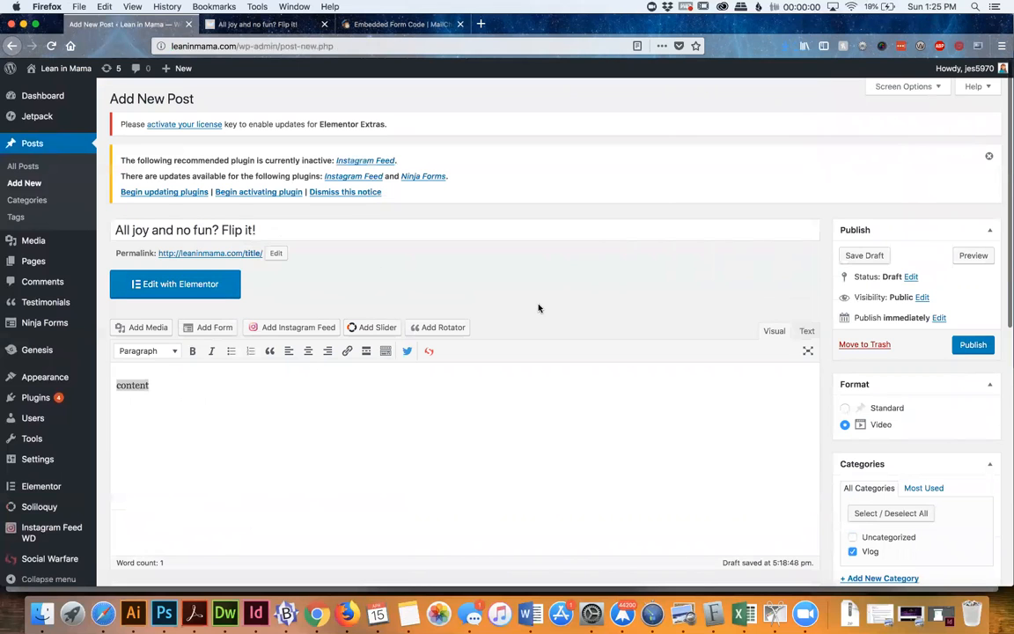
pyautogui.scroll(-10, 539, 309)
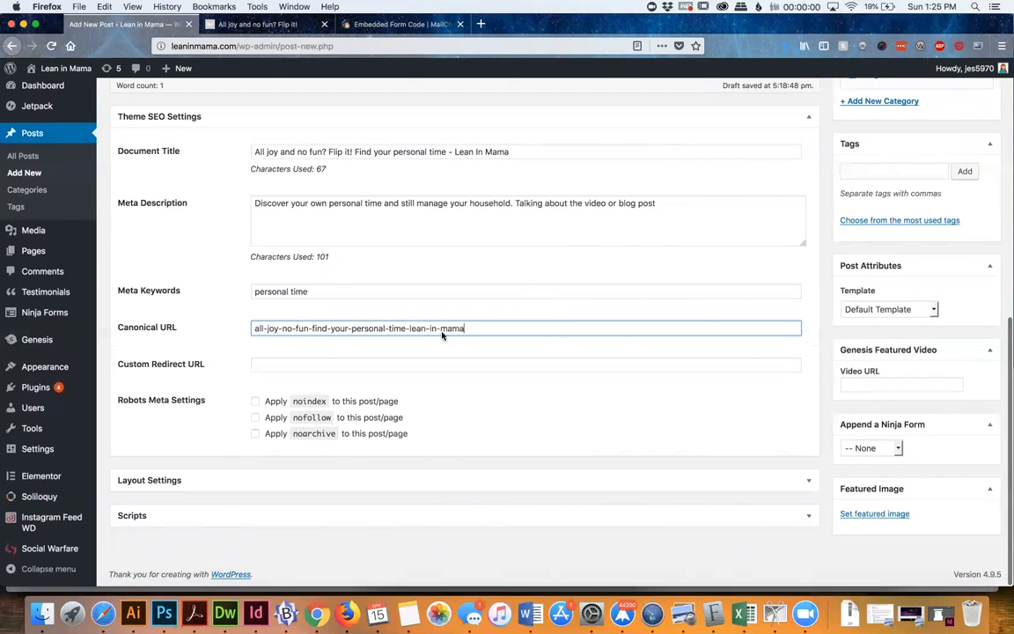
pyautogui.tripleClick(391, 153)
pyautogui.click(429, 152)
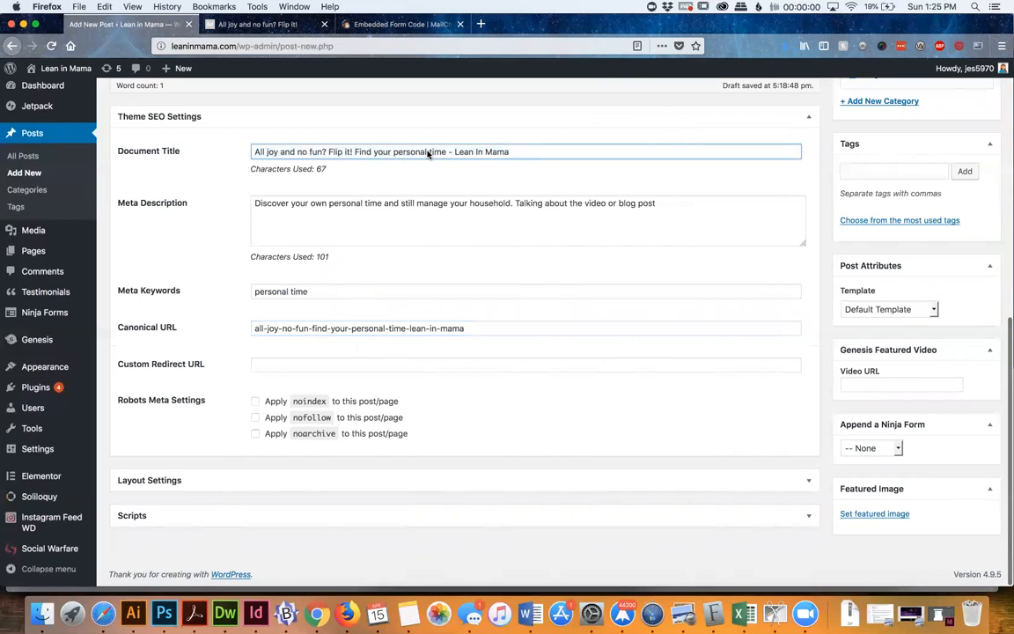
pyautogui.click(299, 331)
pyautogui.doubleClick(299, 331)
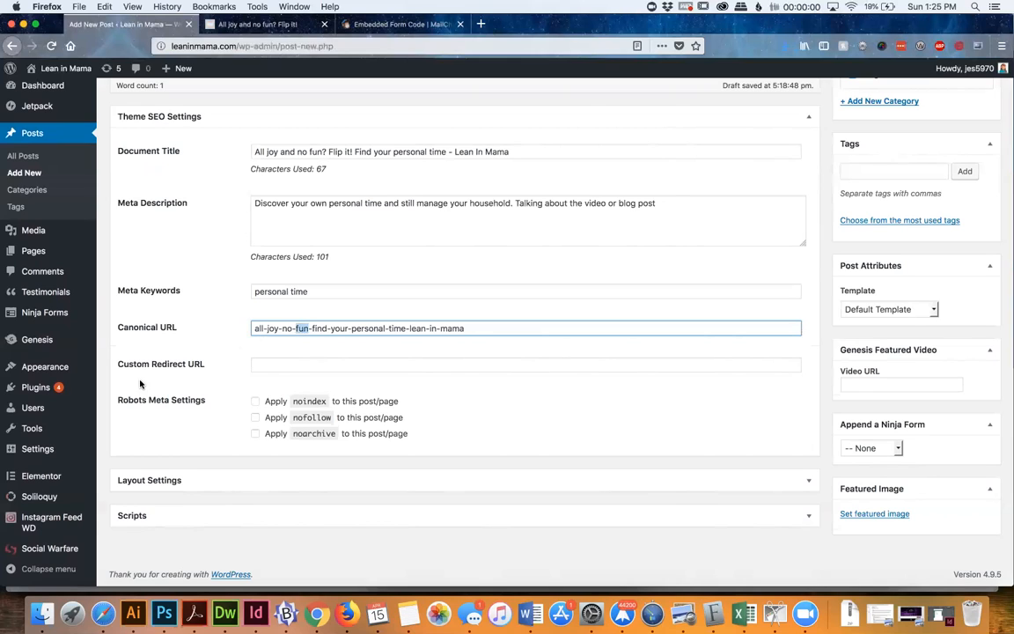
pyautogui.click(280, 366)
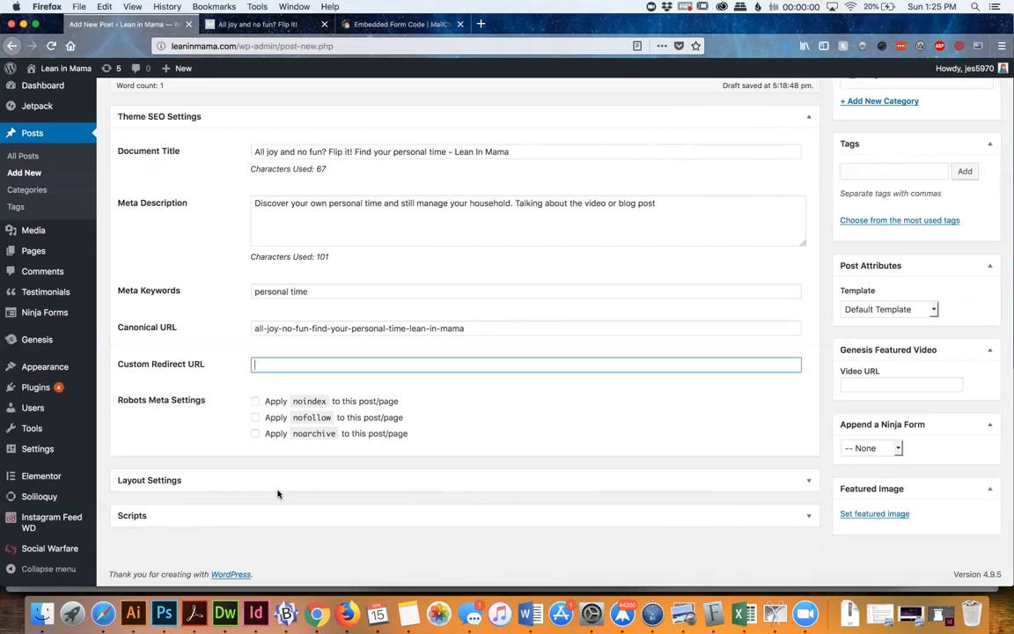
# Collapse the Theme SEO Settings section below the post editor
pyautogui.scroll(5, 286, 423)
pyautogui.click(295, 377)
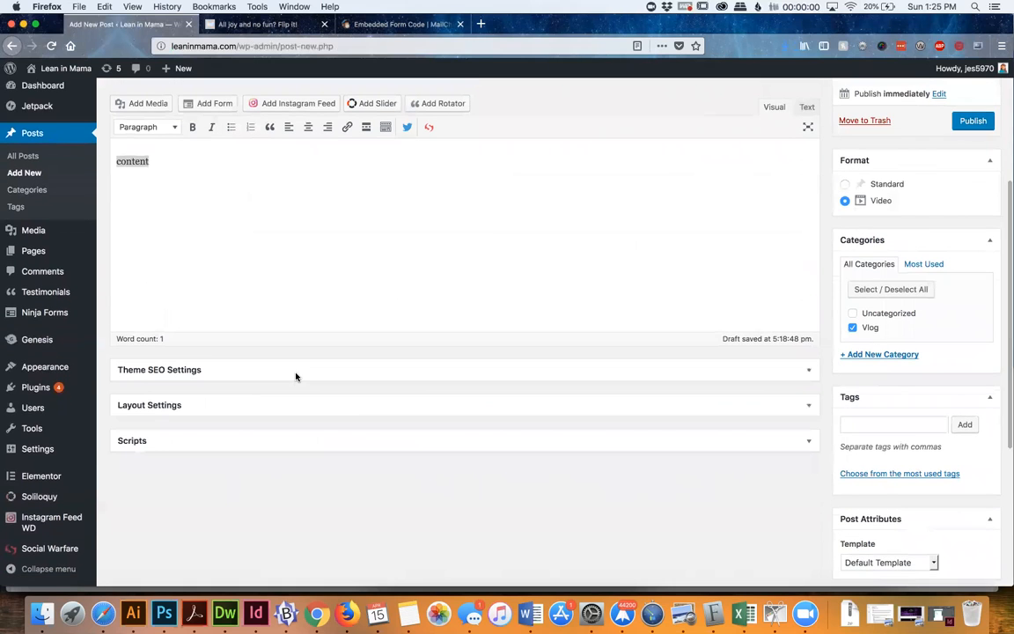
pyautogui.click(315, 372)
pyautogui.scroll(-2, 316, 370)
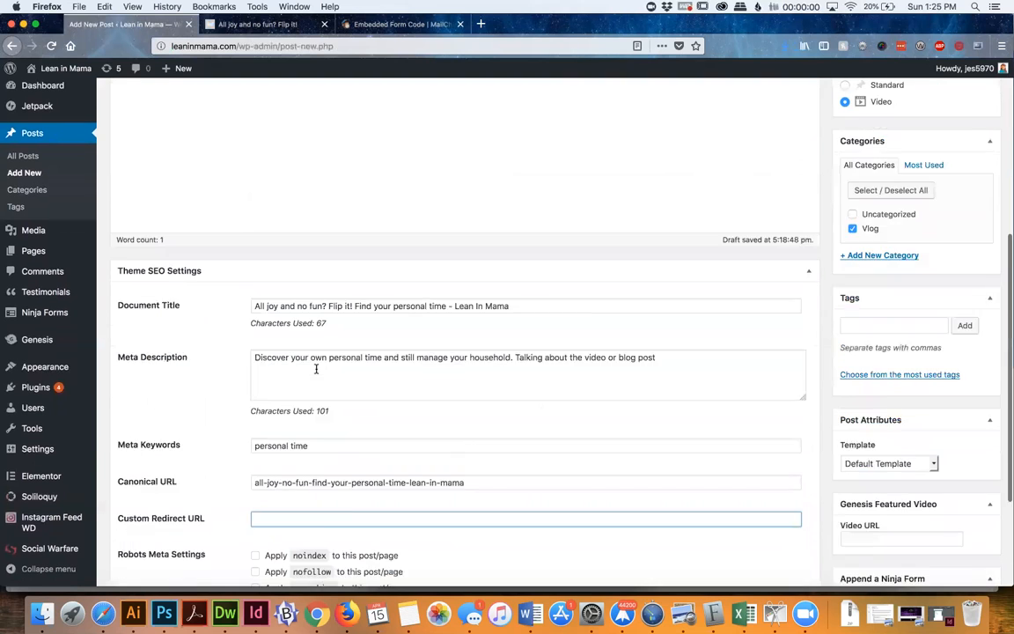
pyautogui.scroll(3, 317, 356)
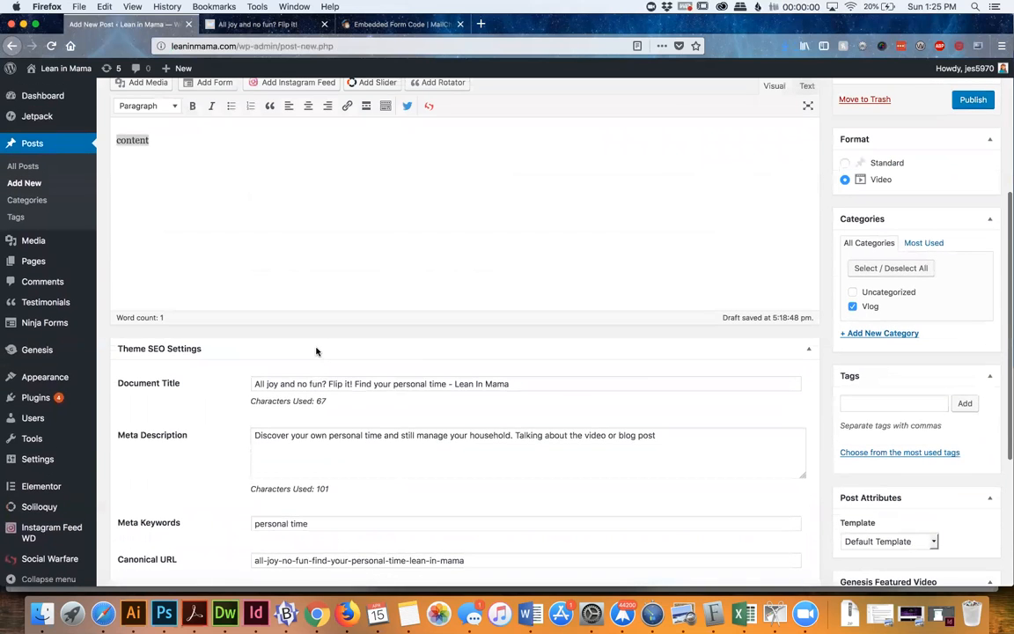
pyautogui.click(317, 351)
# Set the existing Media Library image 6016_4016_s_4_2.jpg as the post's featured image
pyautogui.scroll(-5, 694, 310)
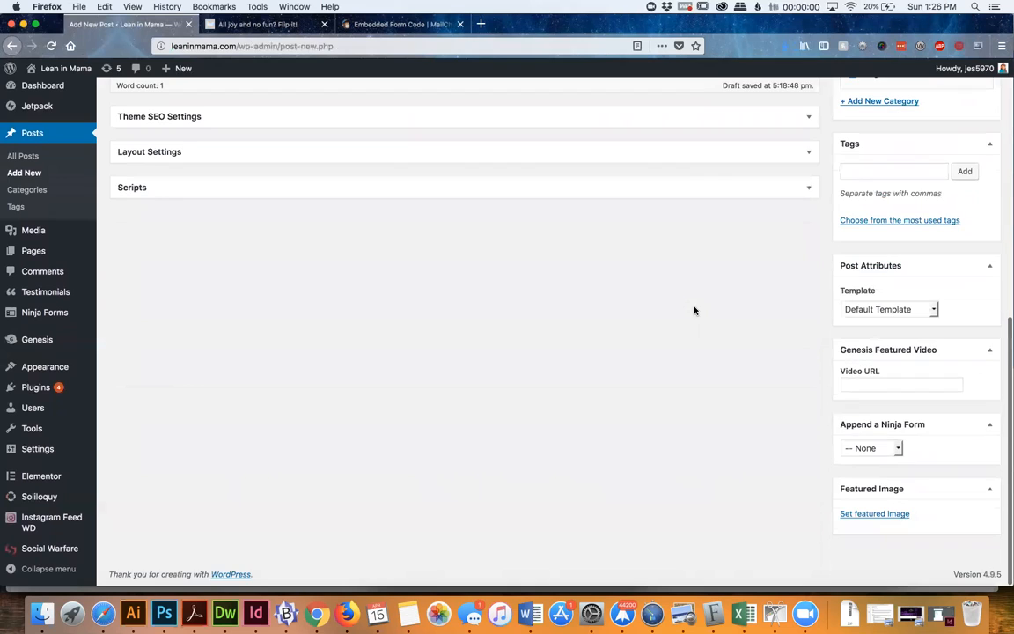
pyautogui.click(875, 512)
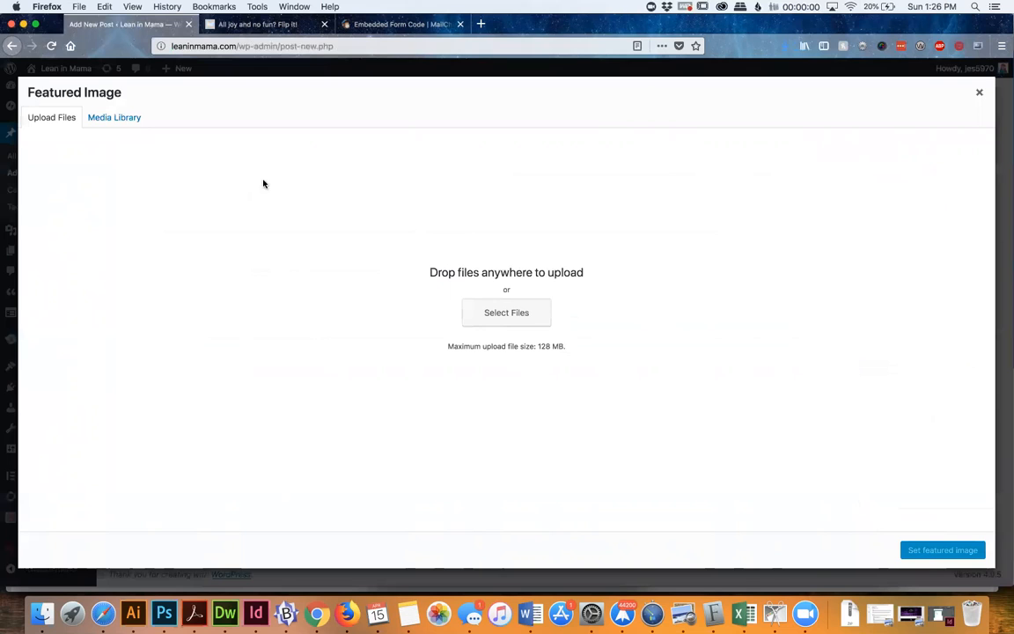
pyautogui.click(115, 119)
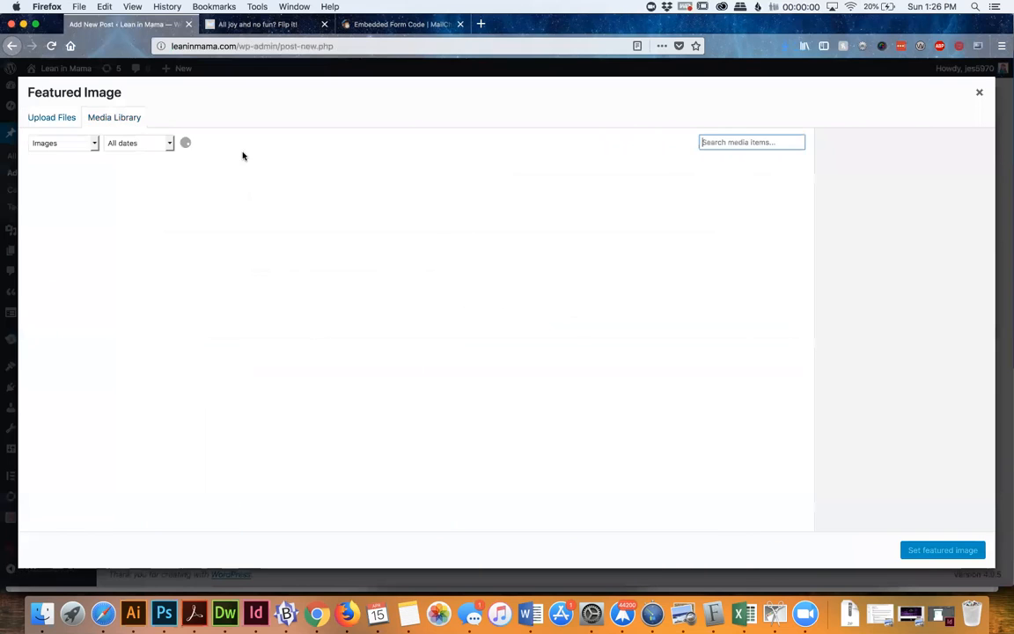
pyautogui.click(328, 202)
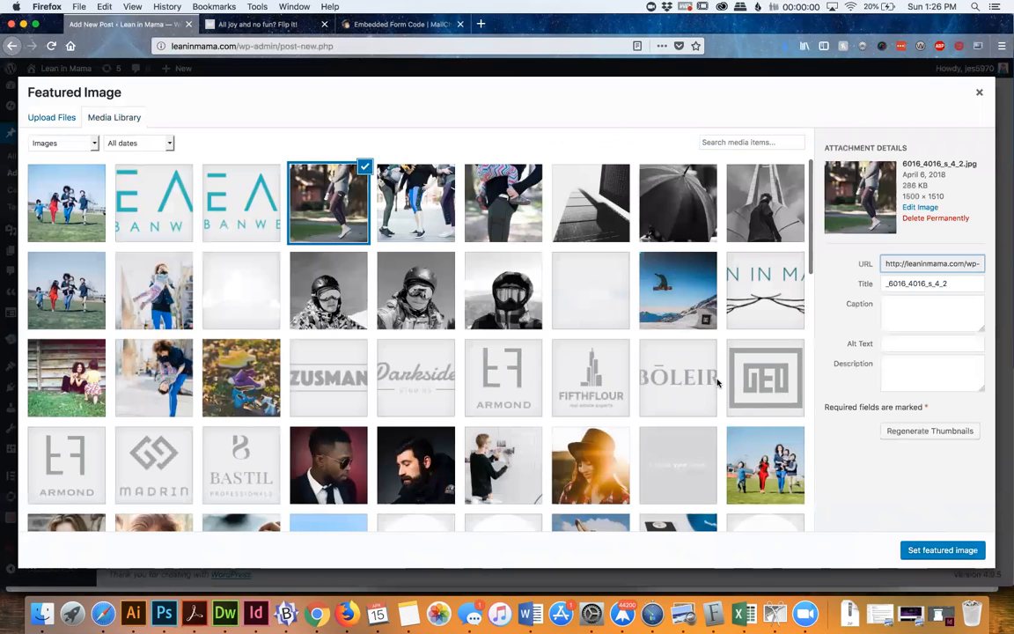
pyautogui.click(947, 551)
pyautogui.scroll(-3, 709, 489)
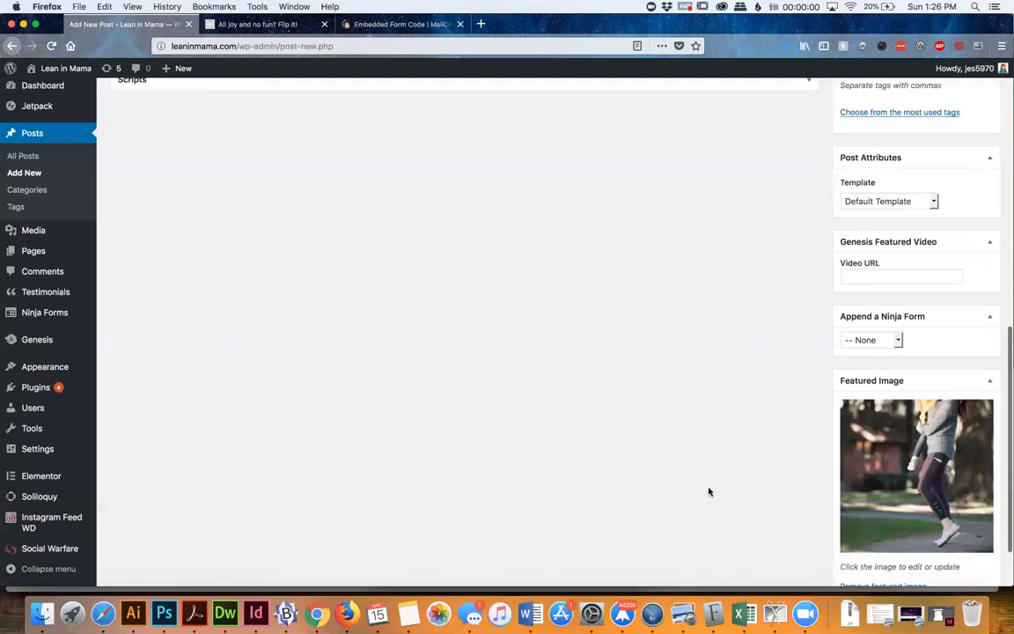
# Switch the post format to Standard and back to Video
pyautogui.scroll(12, 712, 477)
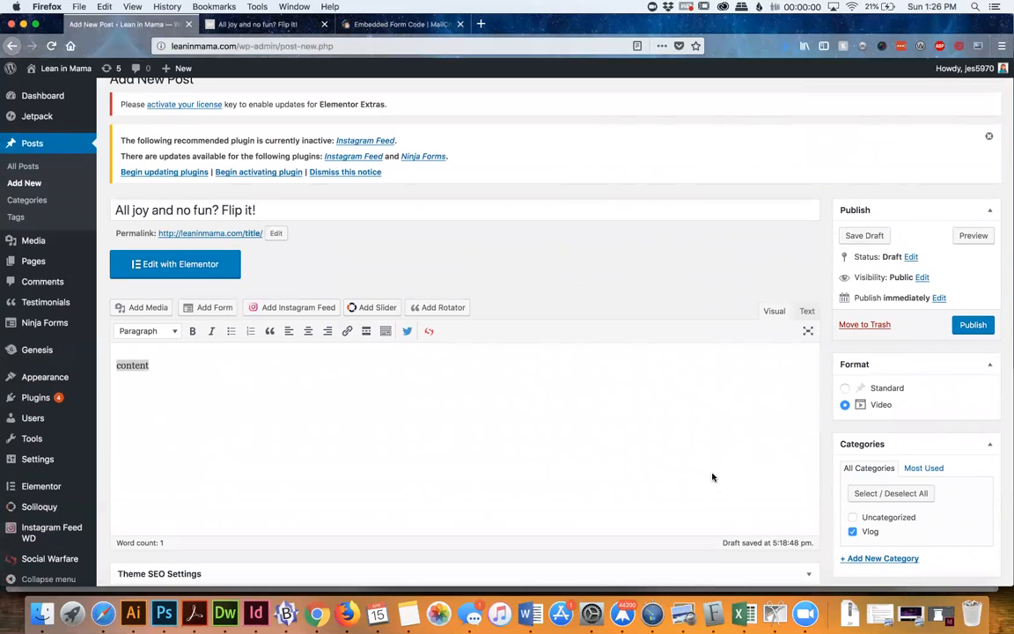
pyautogui.scroll(-2, 713, 477)
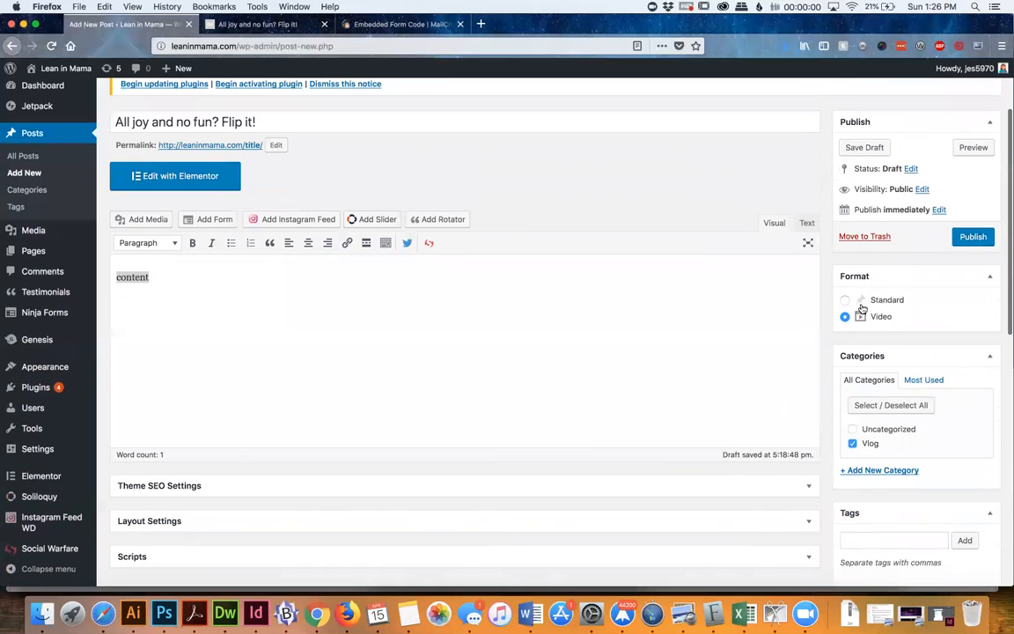
pyautogui.click(847, 304)
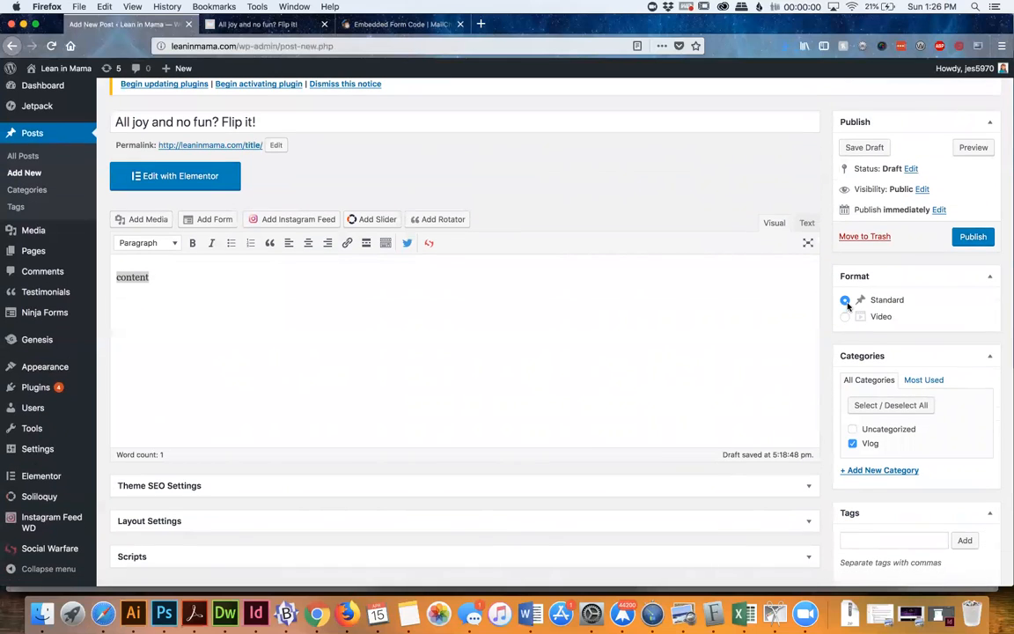
pyautogui.click(847, 317)
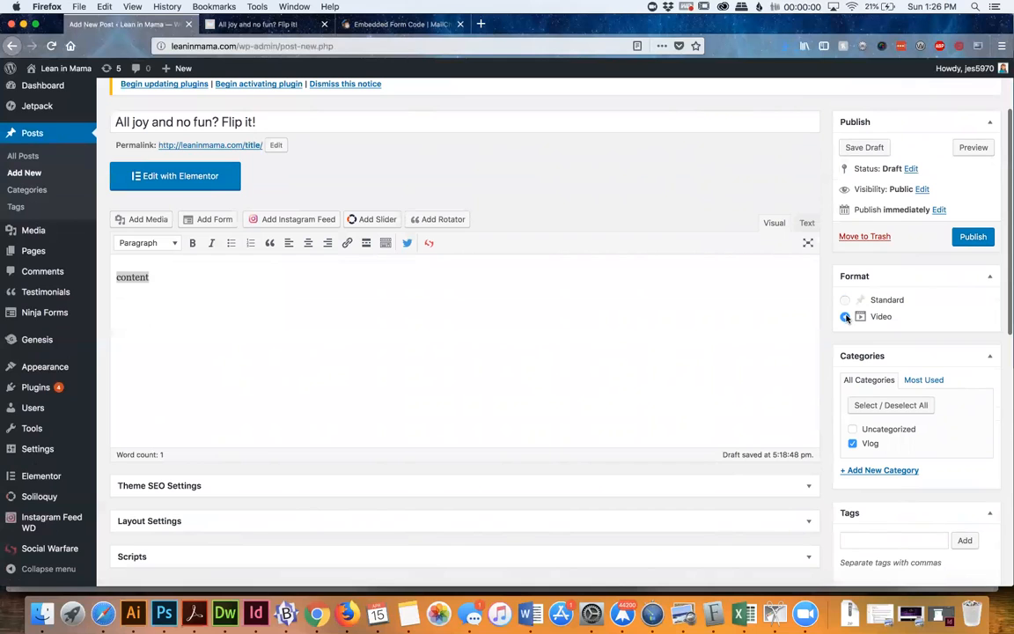
# Set the post format to Standard and remove the post from the Vlog category
pyautogui.scroll(-3, 847, 317)
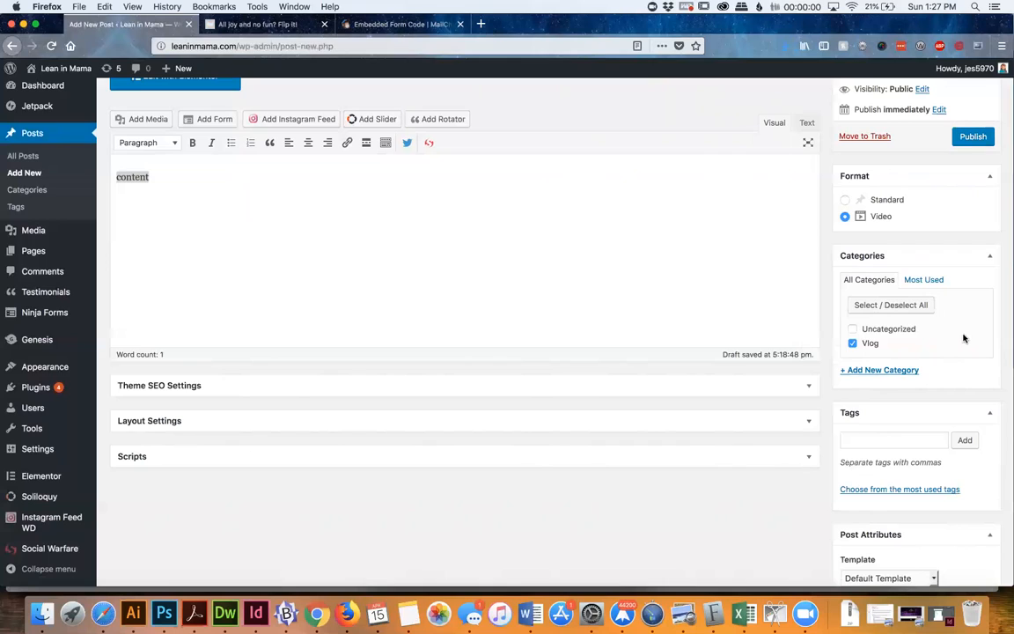
pyautogui.click(846, 201)
pyautogui.click(853, 343)
# Add a new category named "Time Management" to the post
pyautogui.click(867, 371)
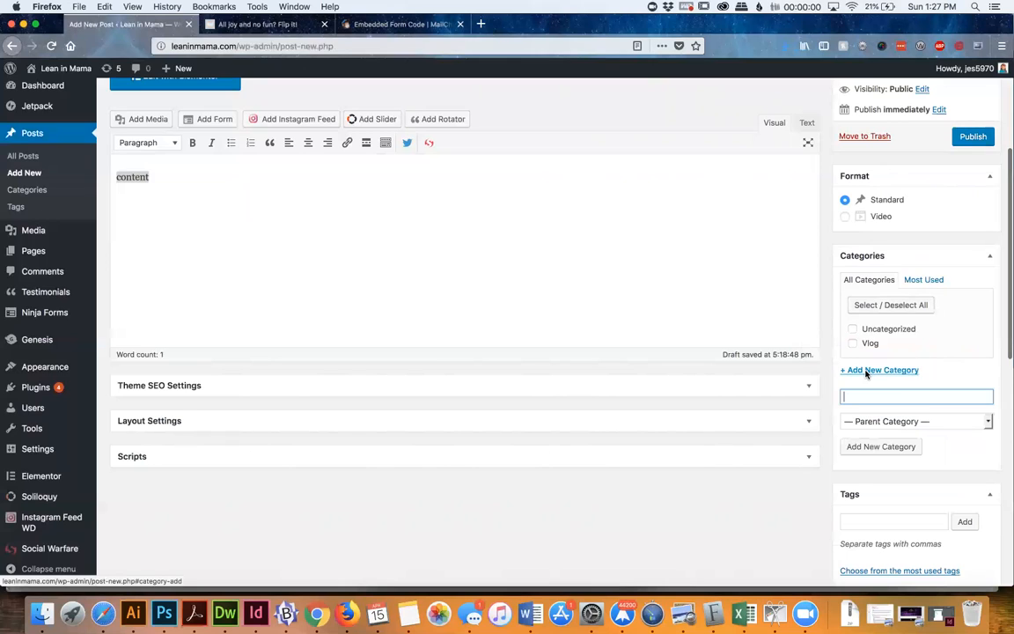
pyautogui.write('Tim')
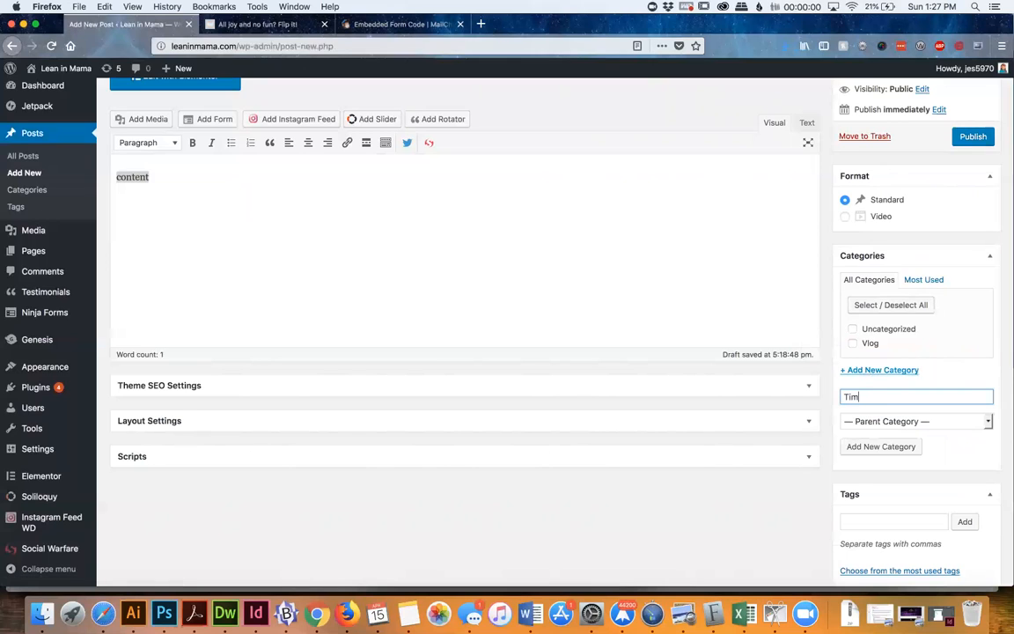
pyautogui.write('e Management')
pyautogui.click(882, 447)
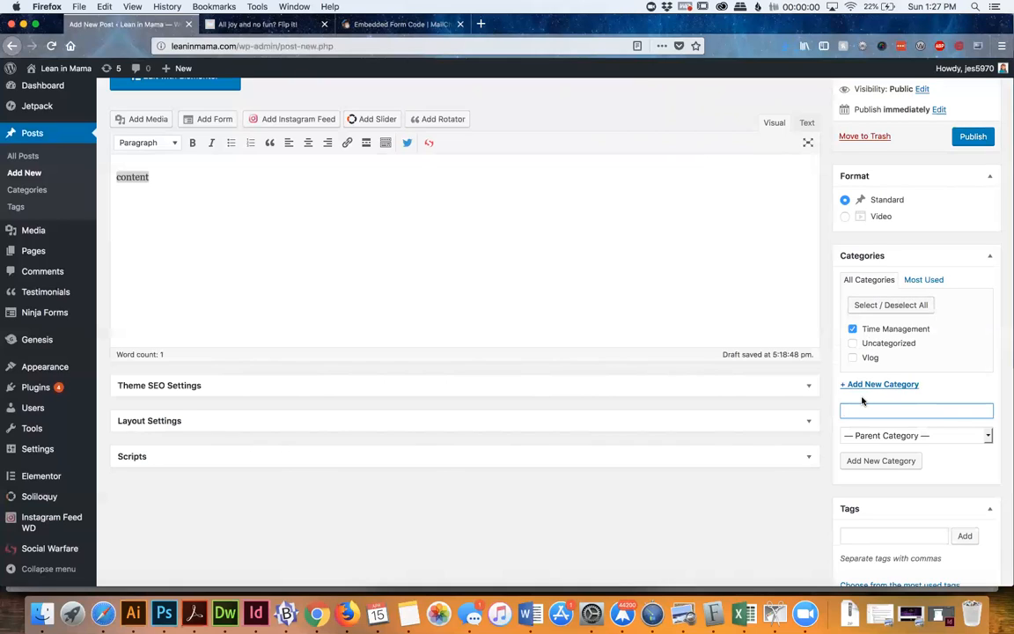
# Add a "Personal Time" category under the parent category Time Management
pyautogui.write('Personal Time')
pyautogui.click(869, 436)
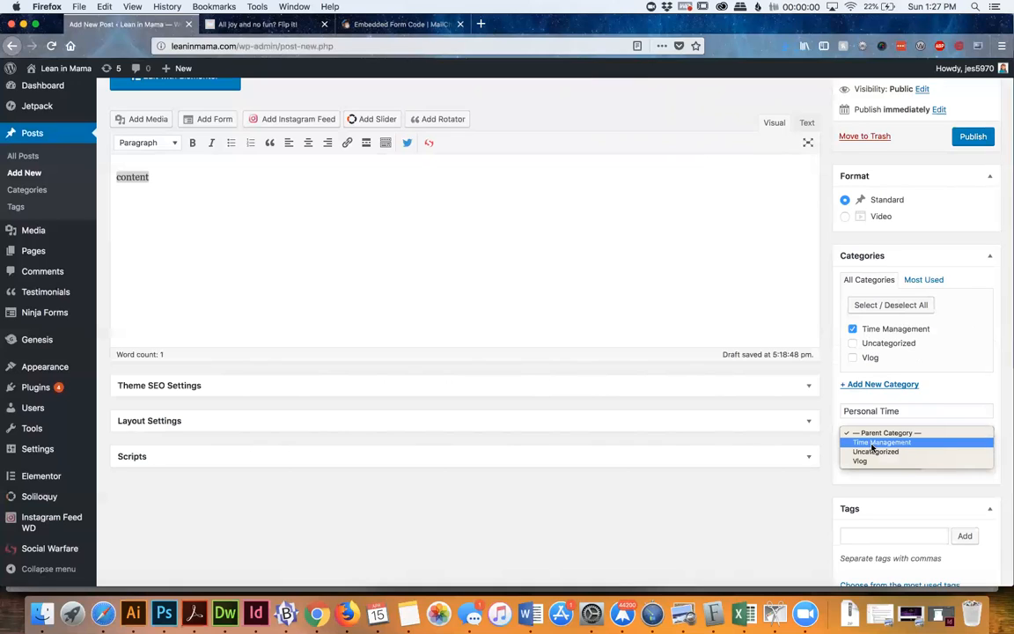
pyautogui.click(873, 445)
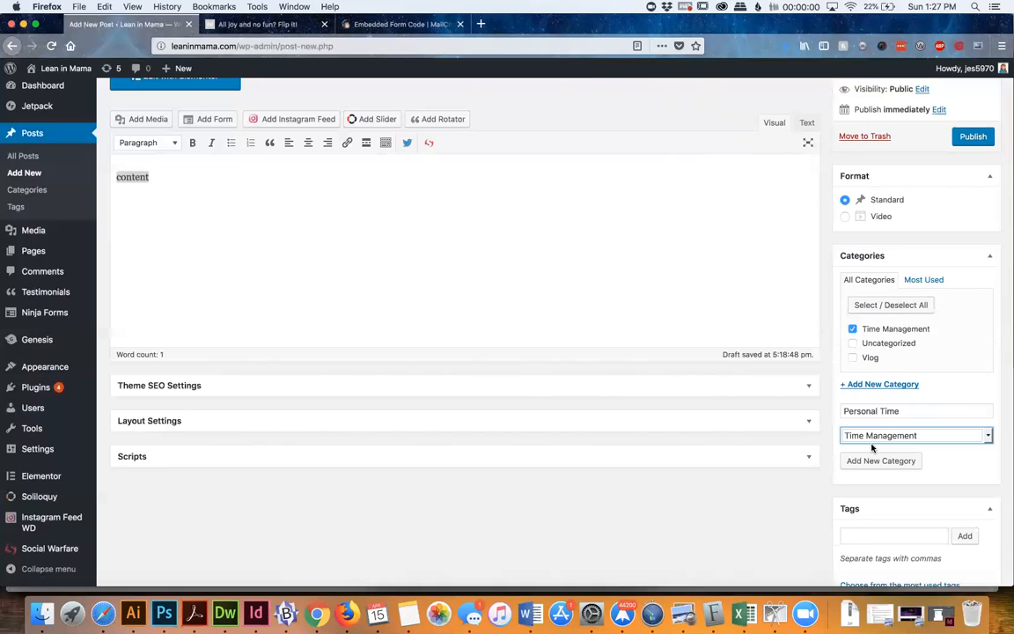
pyautogui.click(875, 462)
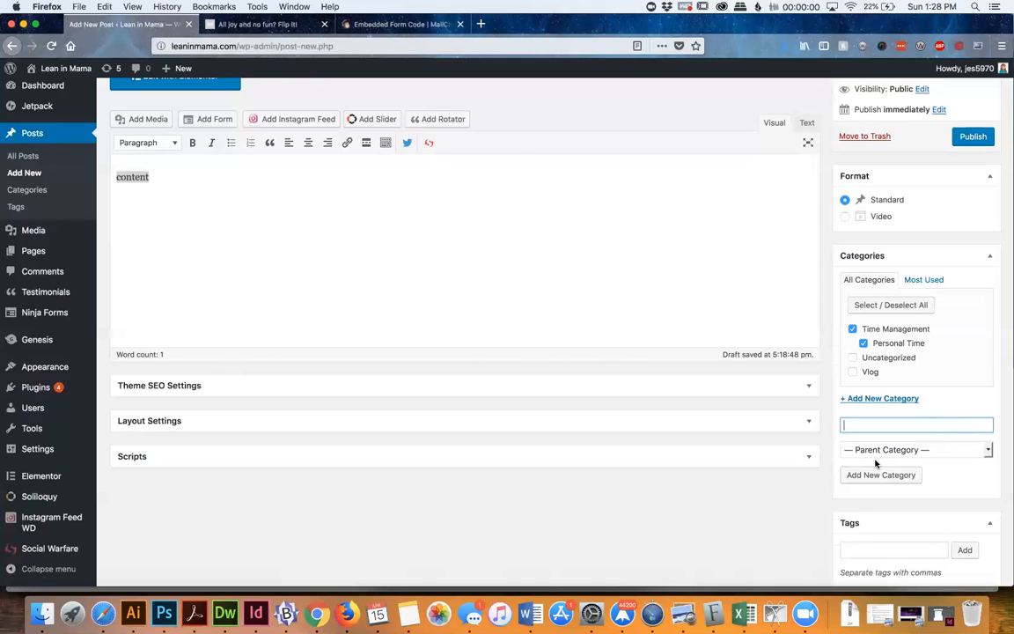
# Activate the post's Tags field for entry
pyautogui.scroll(-5, 874, 462)
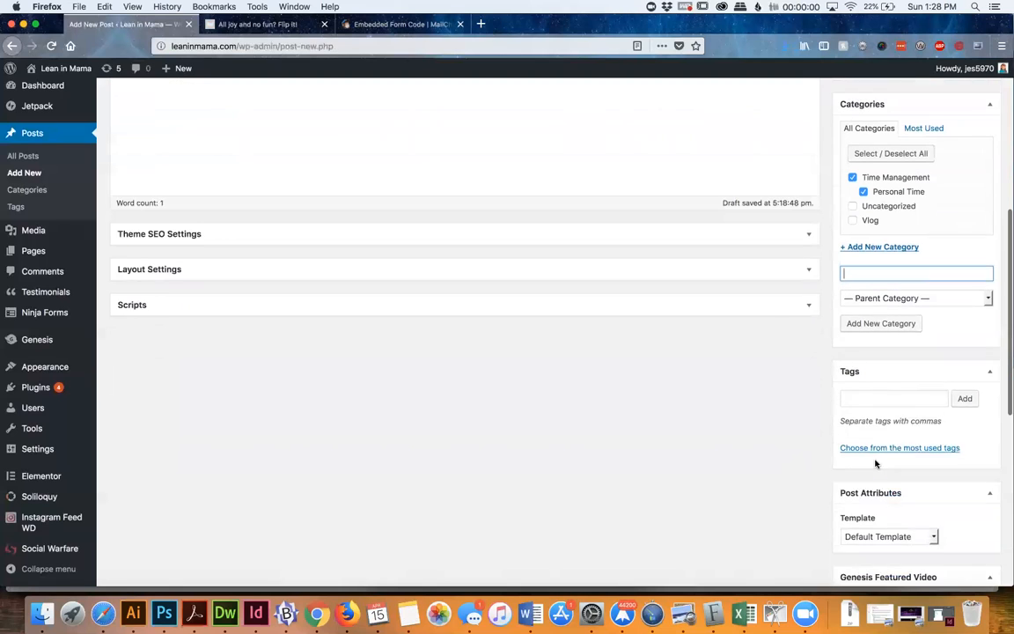
pyautogui.click(860, 372)
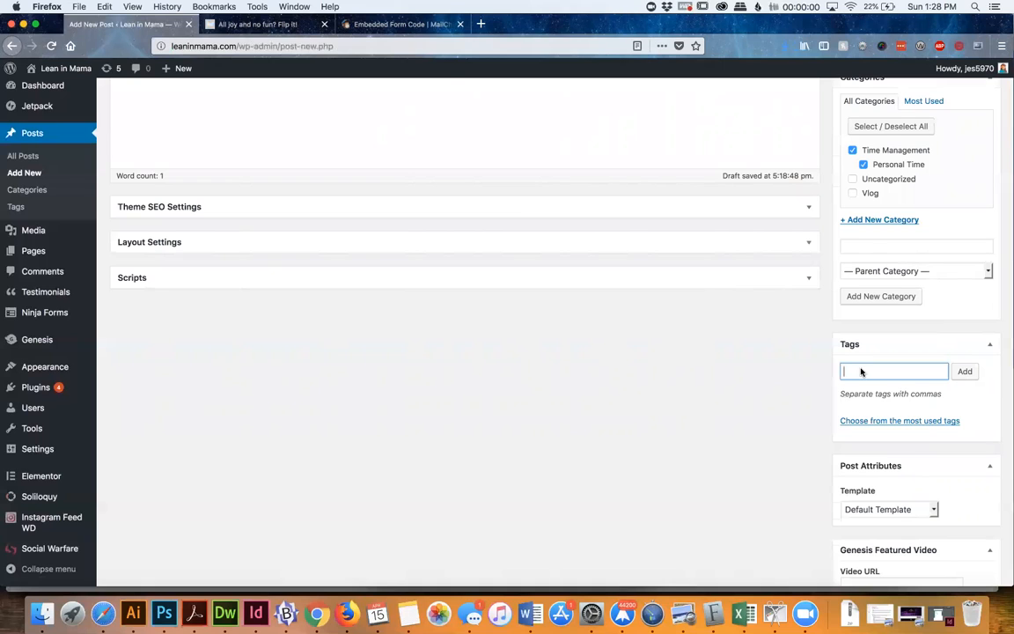
# Schedule the post for publication on Jul 15, 2018 at 17:16 and save it as a draft
pyautogui.scroll(-5, 861, 371)
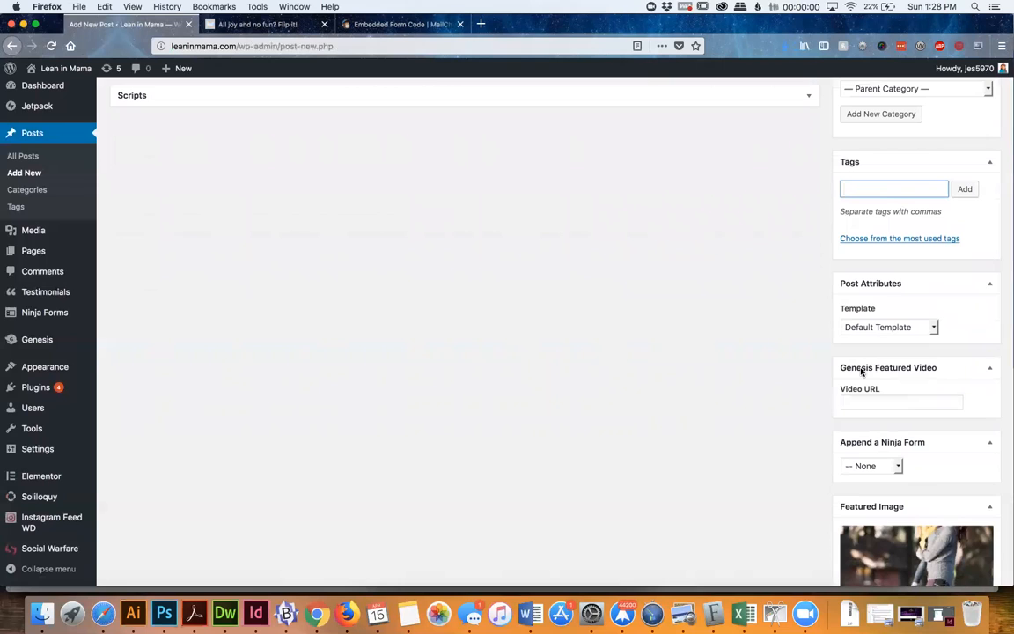
pyautogui.scroll(-2, 861, 370)
pyautogui.scroll(-4, 861, 371)
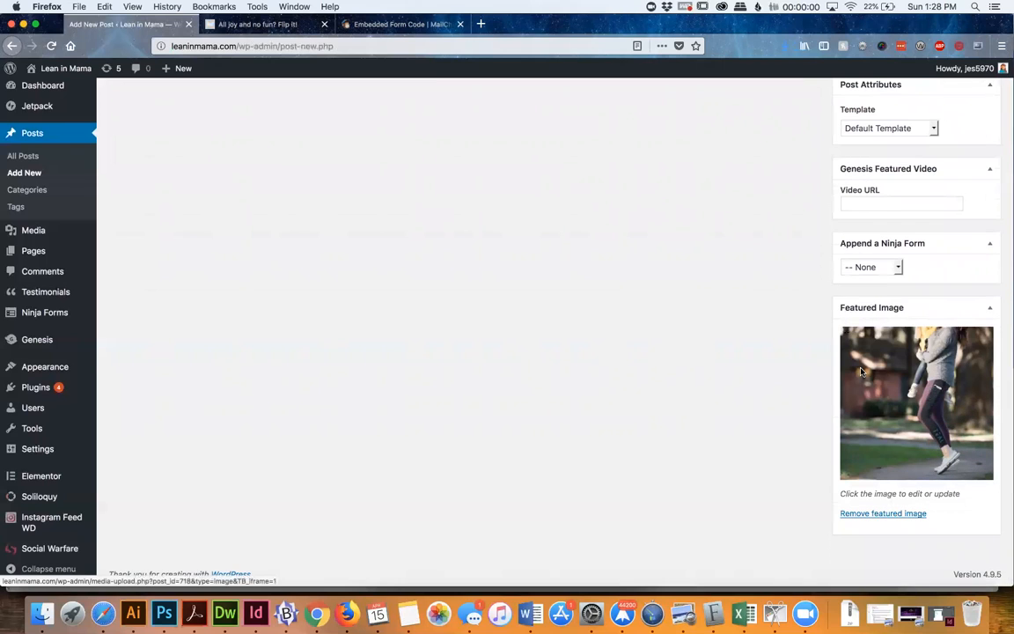
pyautogui.scroll(10, 862, 370)
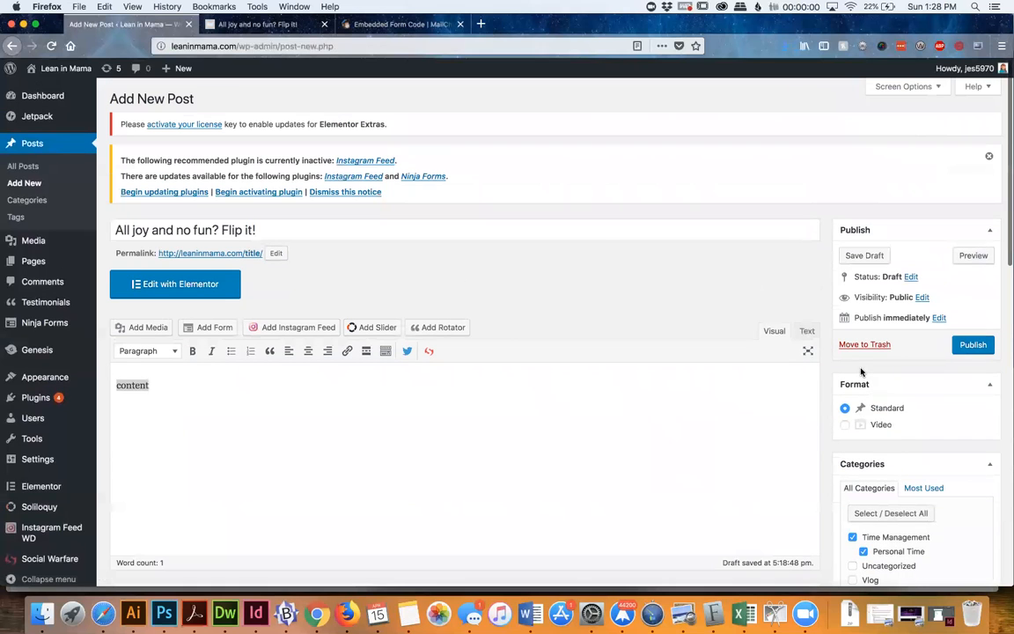
pyautogui.click(939, 318)
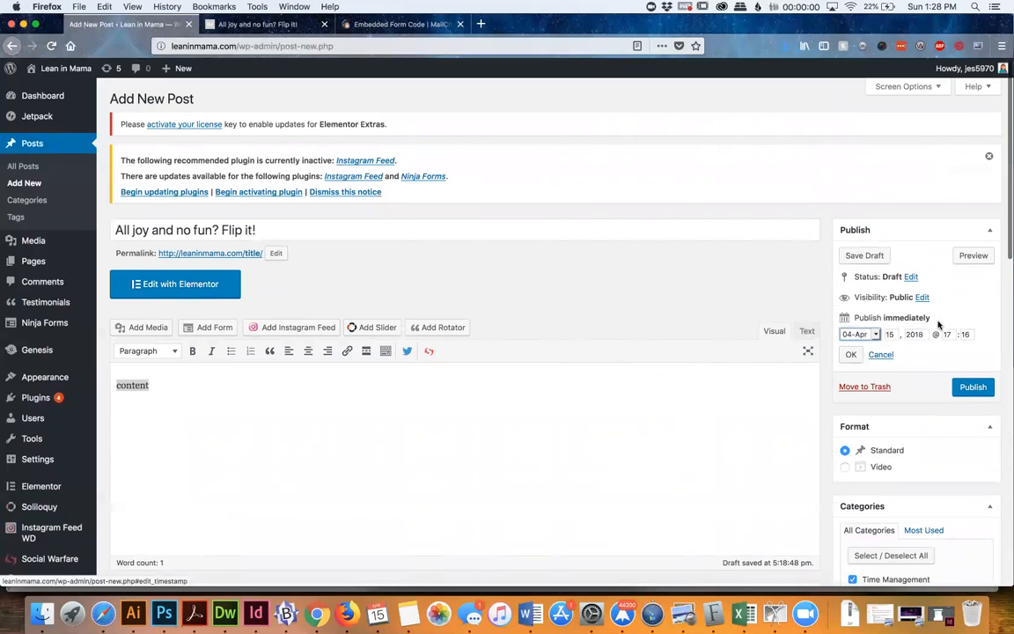
pyautogui.click(877, 336)
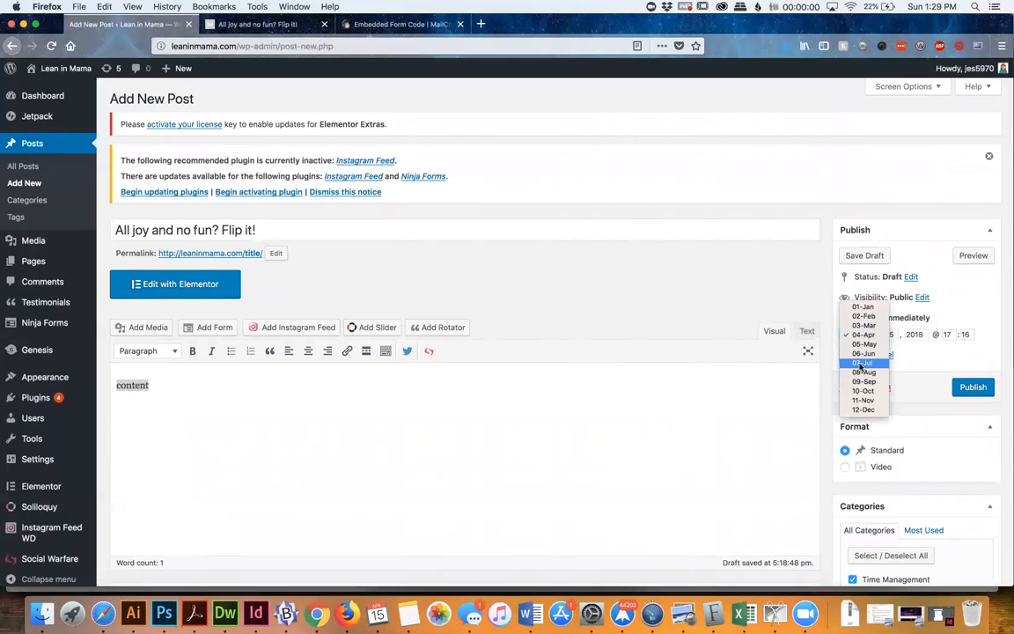
pyautogui.click(862, 363)
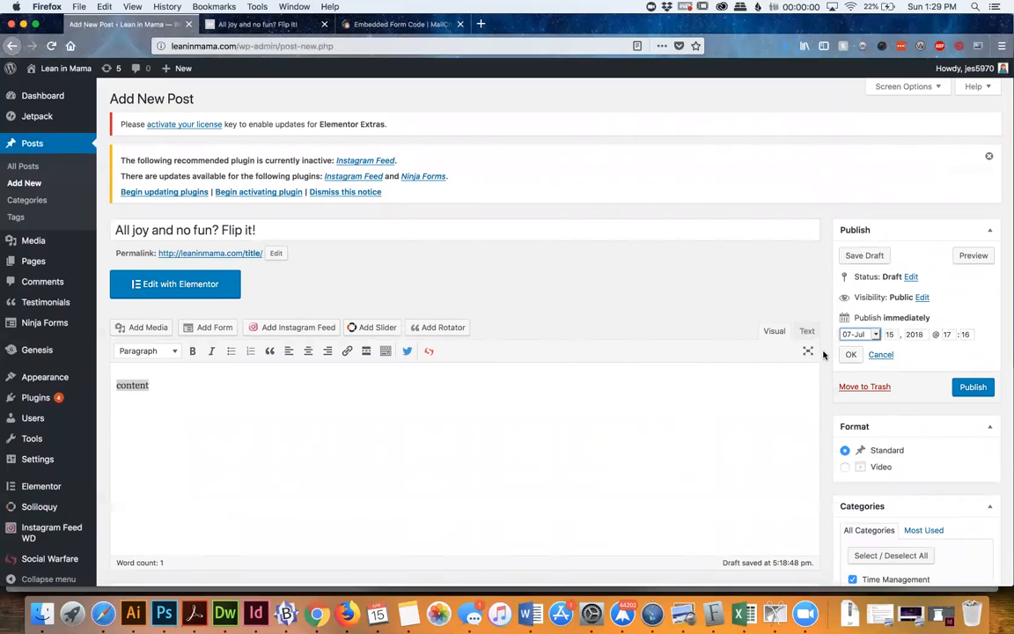
pyautogui.click(851, 334)
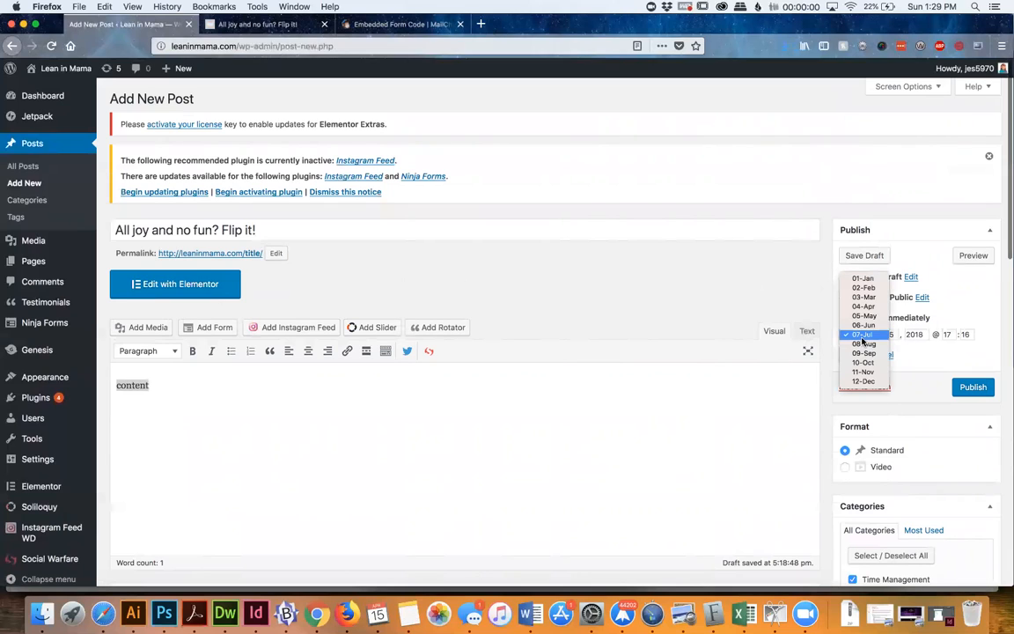
pyautogui.click(861, 335)
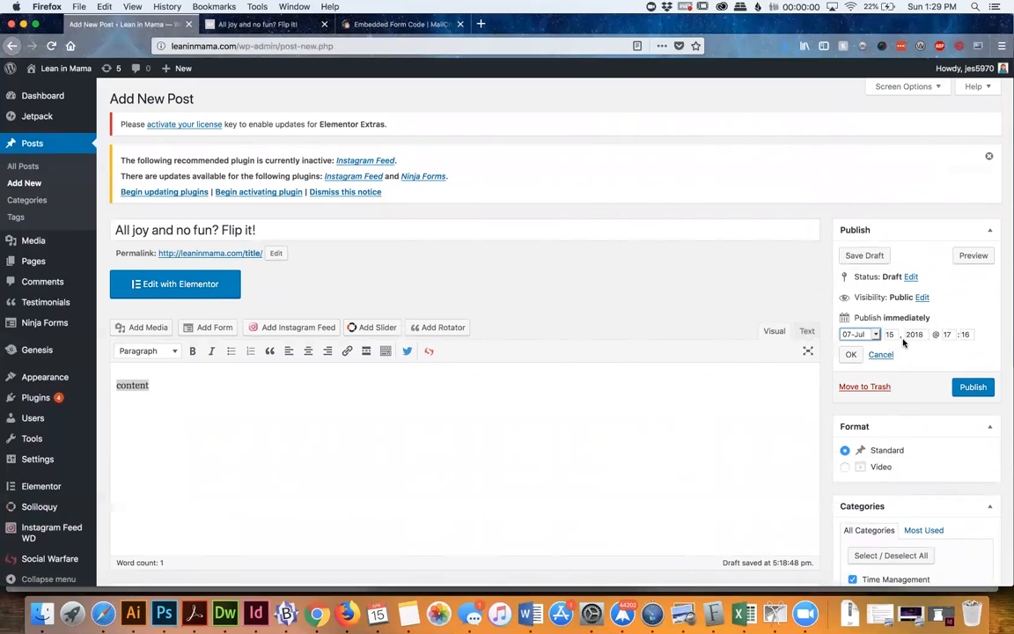
pyautogui.click(851, 355)
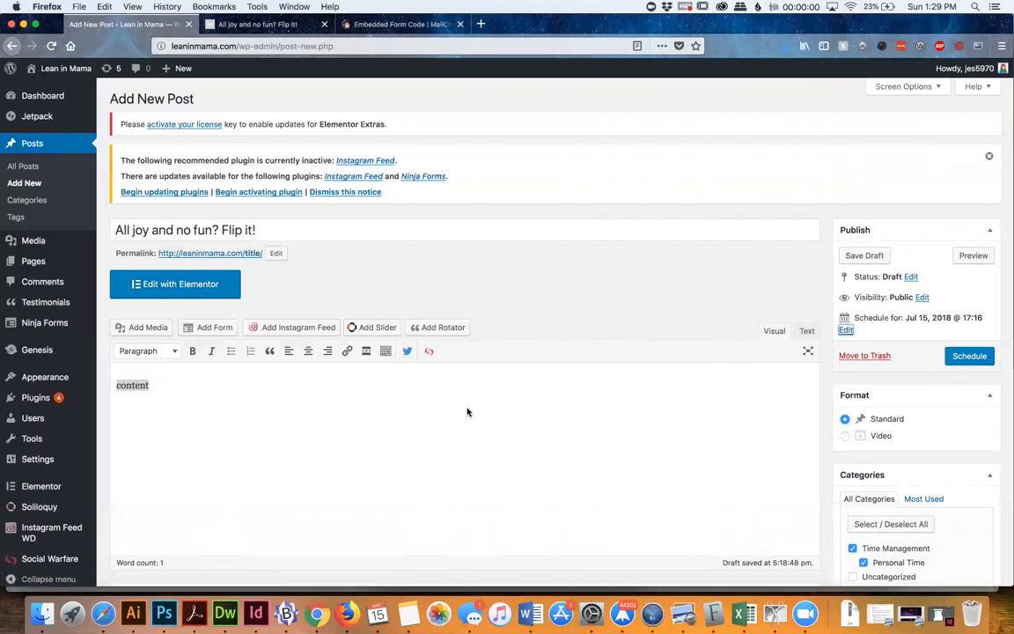
pyautogui.click(850, 254)
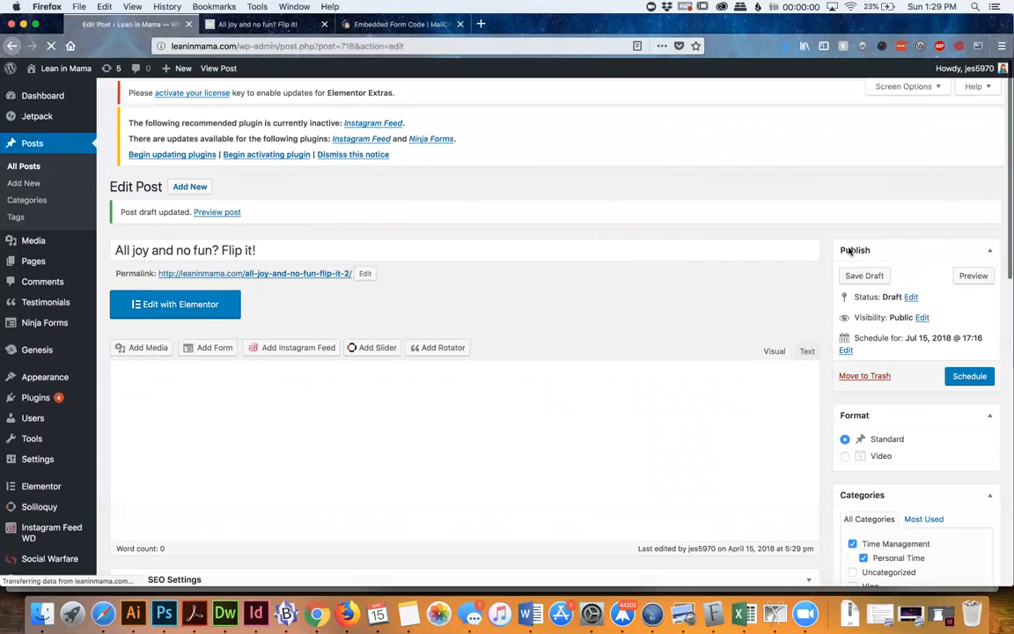
# Move the Theme SEO Settings box below Layout Settings and expand it
pyautogui.scroll(-15, 770, 264)
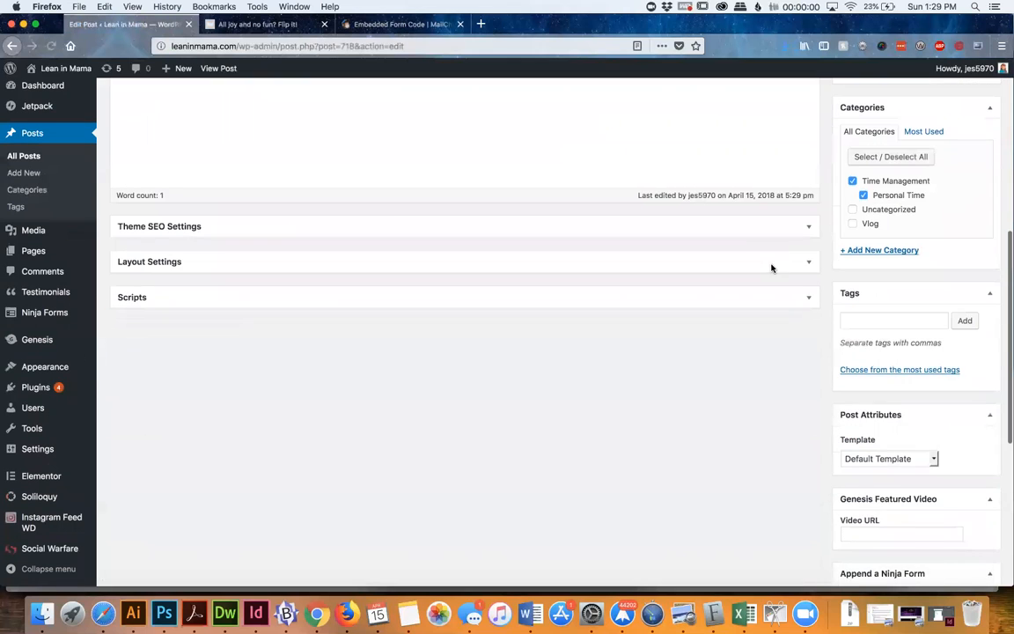
pyautogui.scroll(5, 769, 267)
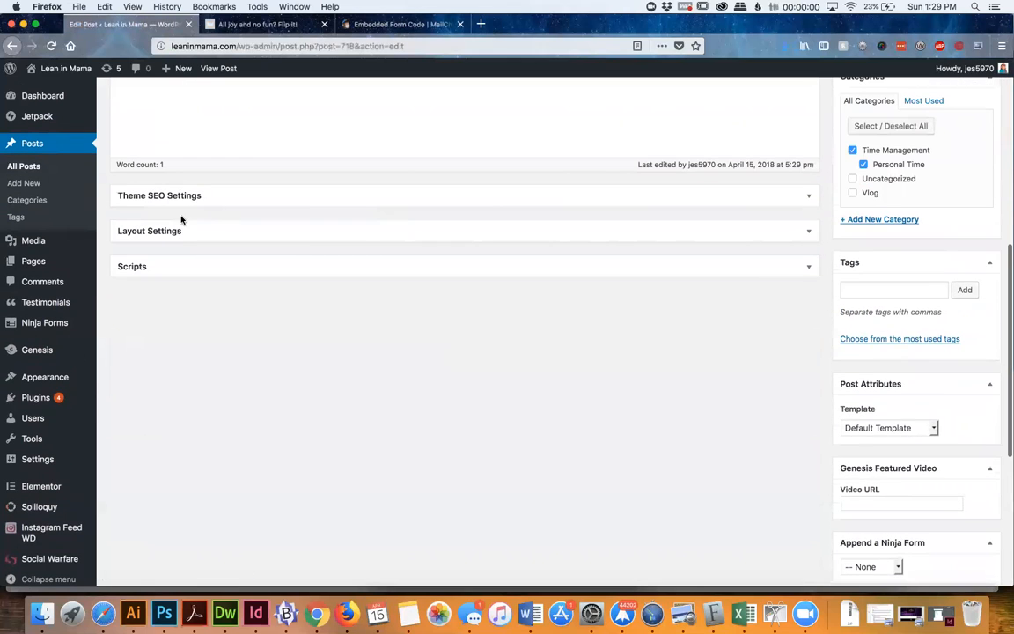
pyautogui.moveTo(173, 200); pyautogui.dragTo(168, 199)
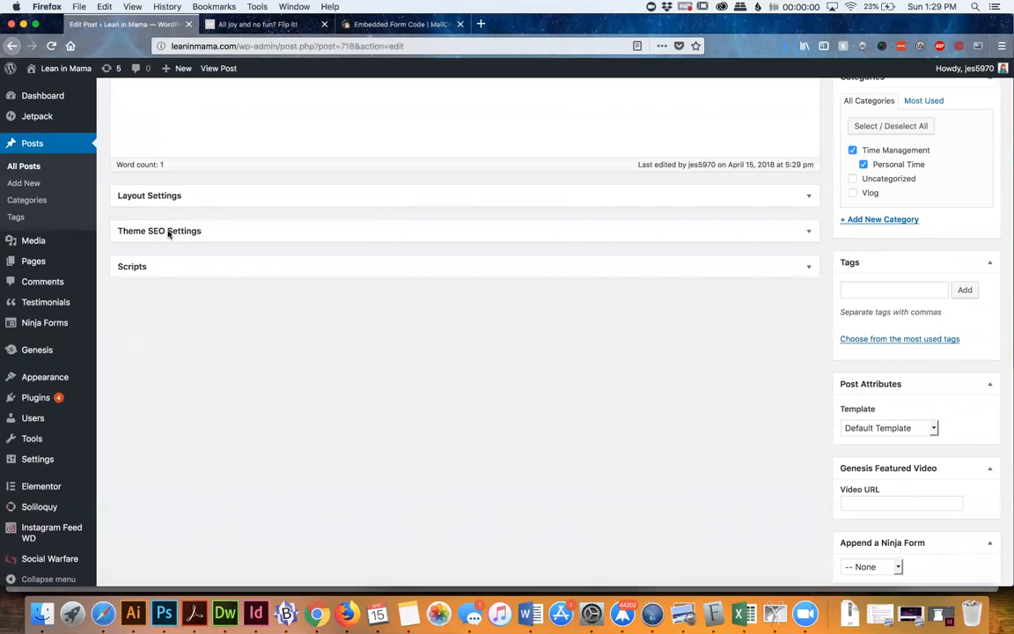
pyautogui.click(167, 232)
pyautogui.scroll(5, 147, 301)
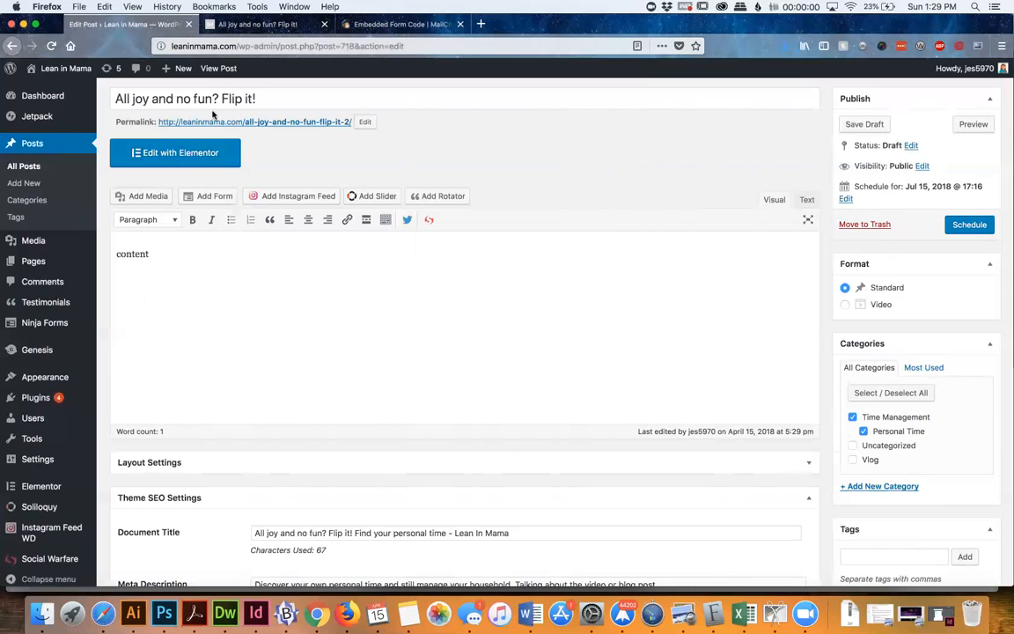
# Switch to the live Lean in Mama site and open its Retreats page
pyautogui.click(238, 25)
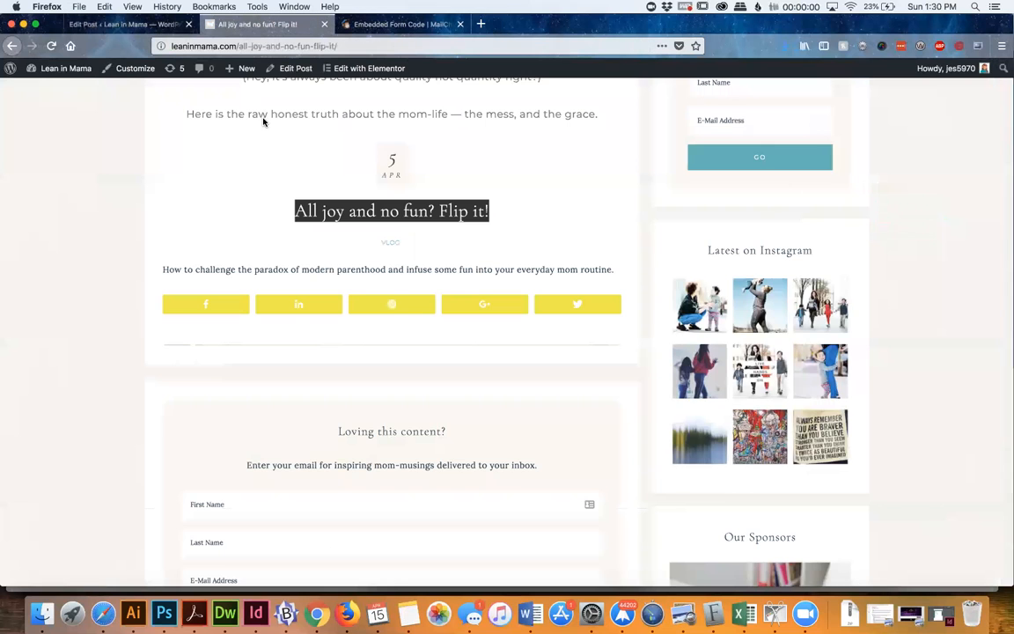
pyautogui.scroll(10, 264, 122)
pyautogui.click(433, 202)
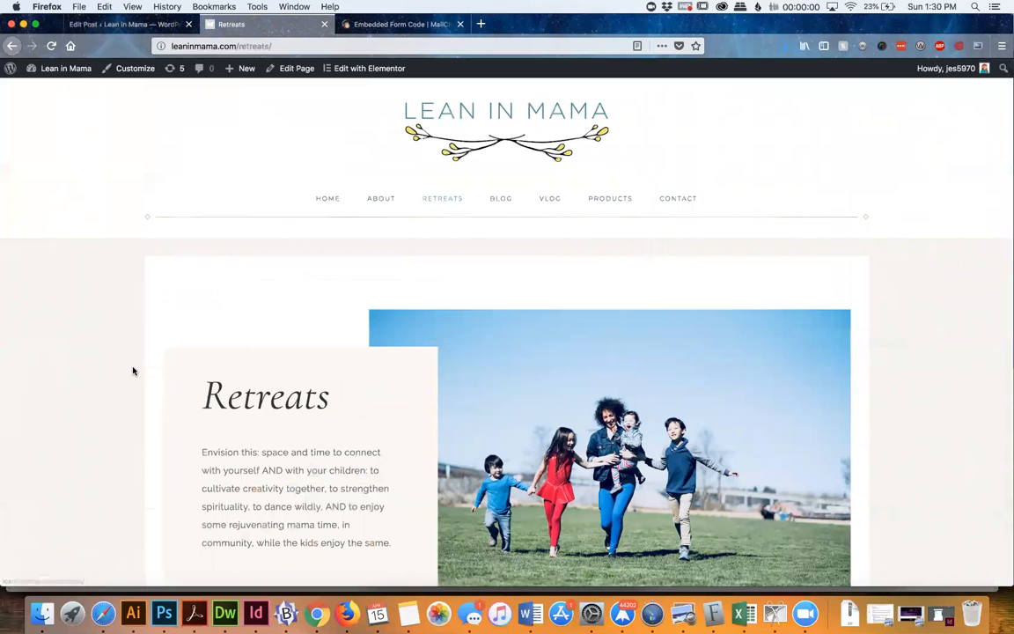
# Look over the Retreats page down to its sign-up form, and open the page for editing in Elementor
pyautogui.scroll(-5, 134, 369)
pyautogui.scroll(-9, 133, 371)
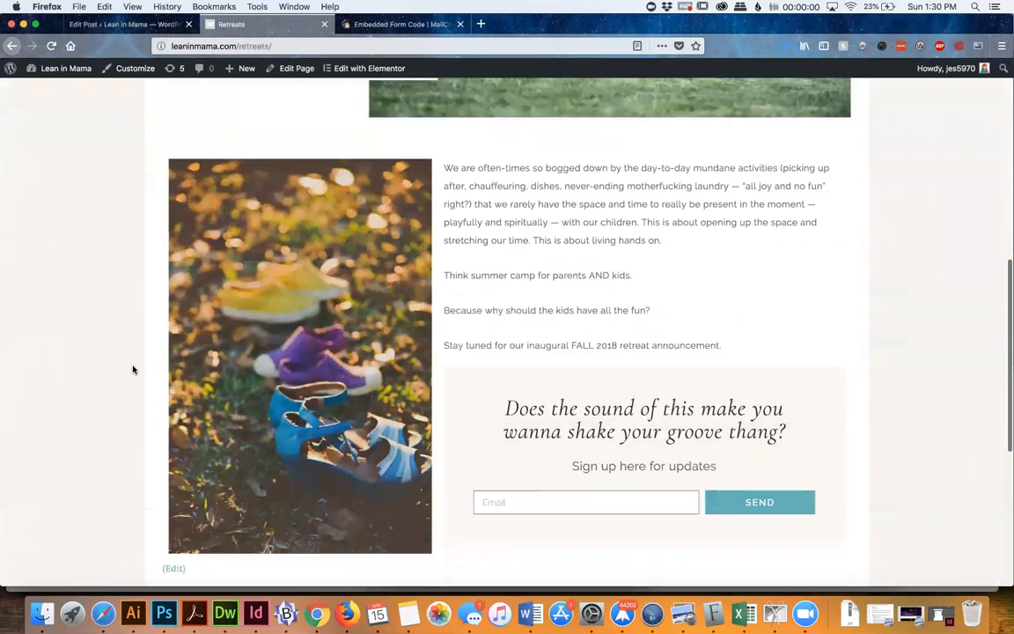
pyautogui.scroll(10, 133, 370)
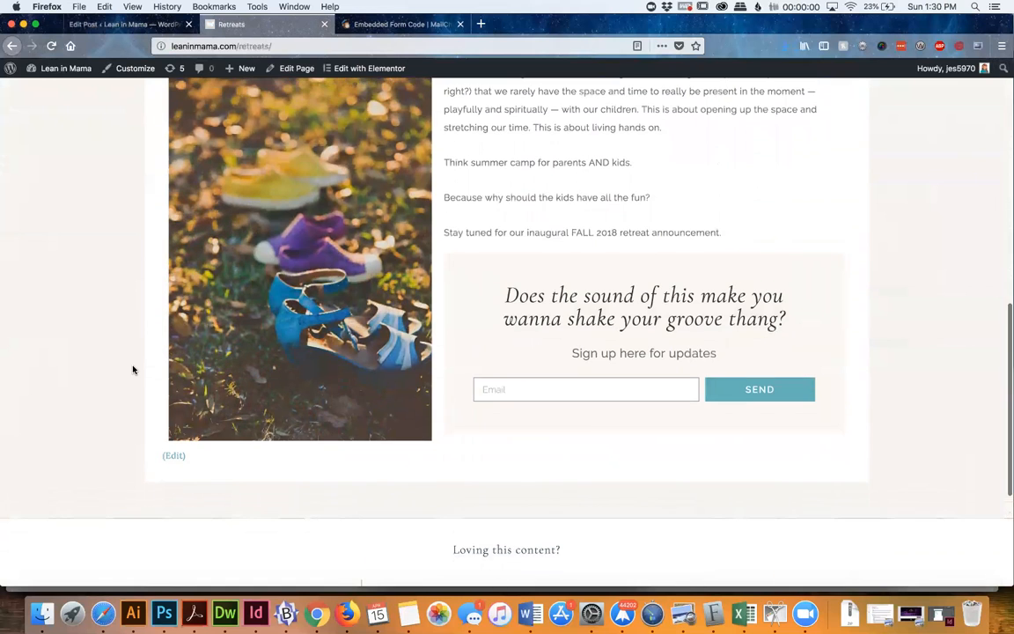
pyautogui.scroll(2, 133, 370)
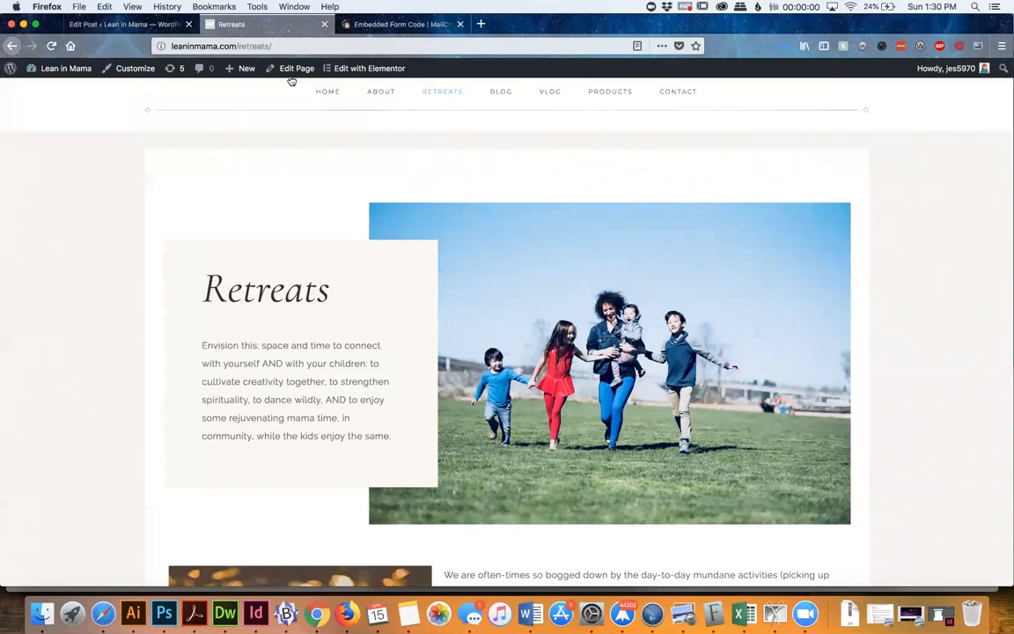
pyautogui.click(374, 68)
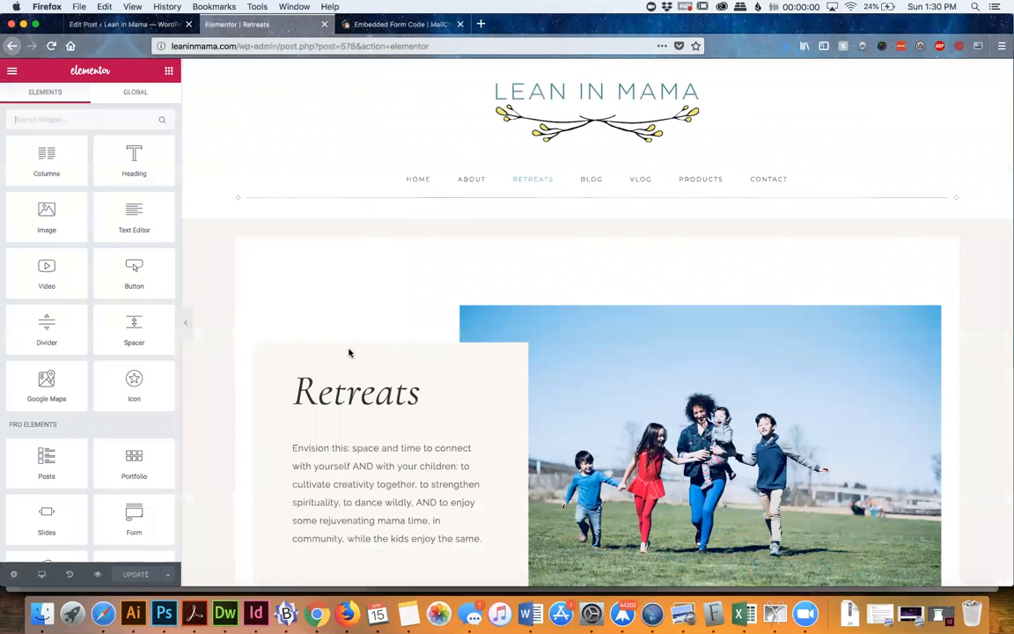
# Open the introductory paragraph under the Retreats heading for editing
pyautogui.scroll(-10, 402, 499)
pyautogui.scroll(-5, 403, 499)
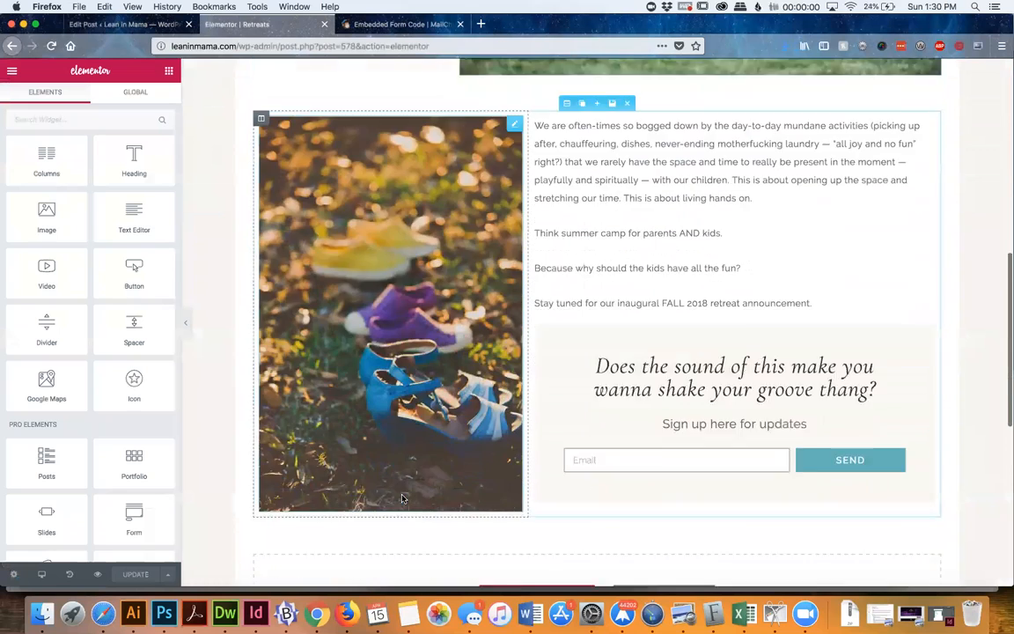
pyautogui.scroll(8, 402, 500)
pyautogui.scroll(1, 402, 500)
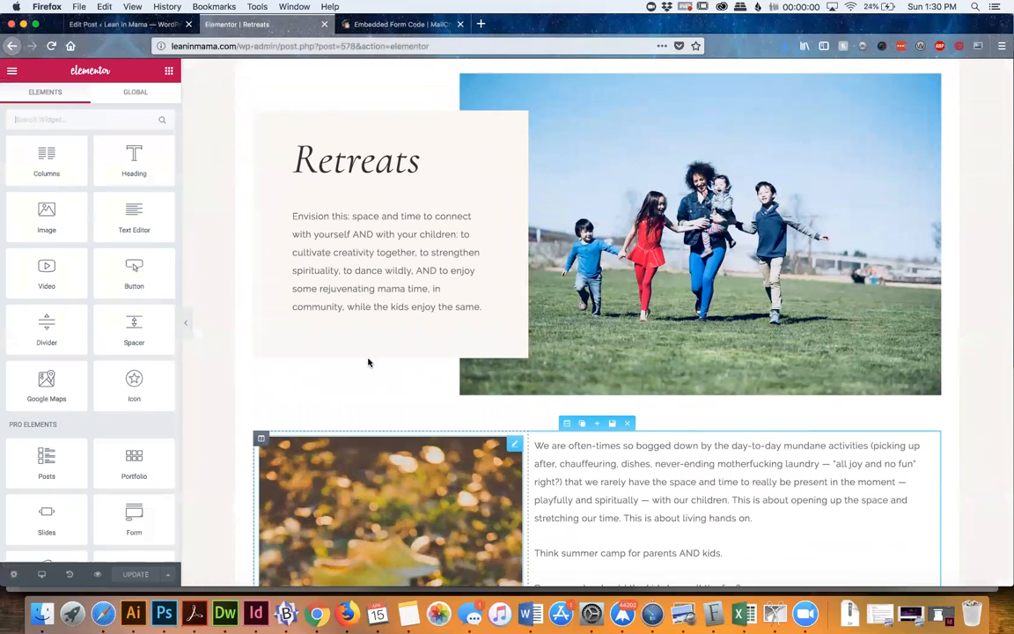
pyautogui.click(370, 264)
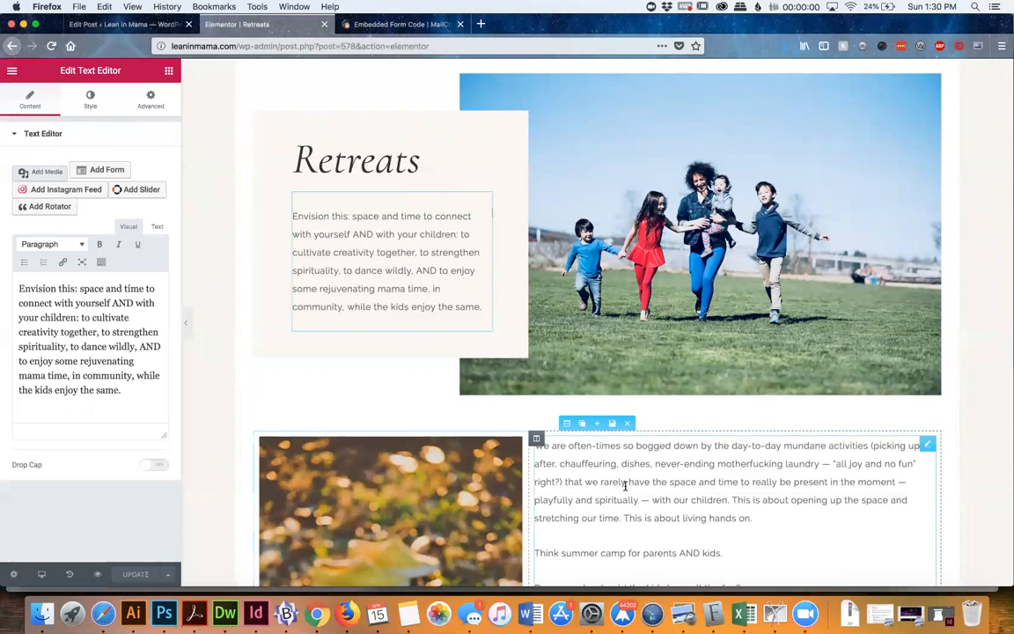
# Open the text block beside the shoes photo for editing and read through its paragraphs
pyautogui.scroll(-2, 627, 520)
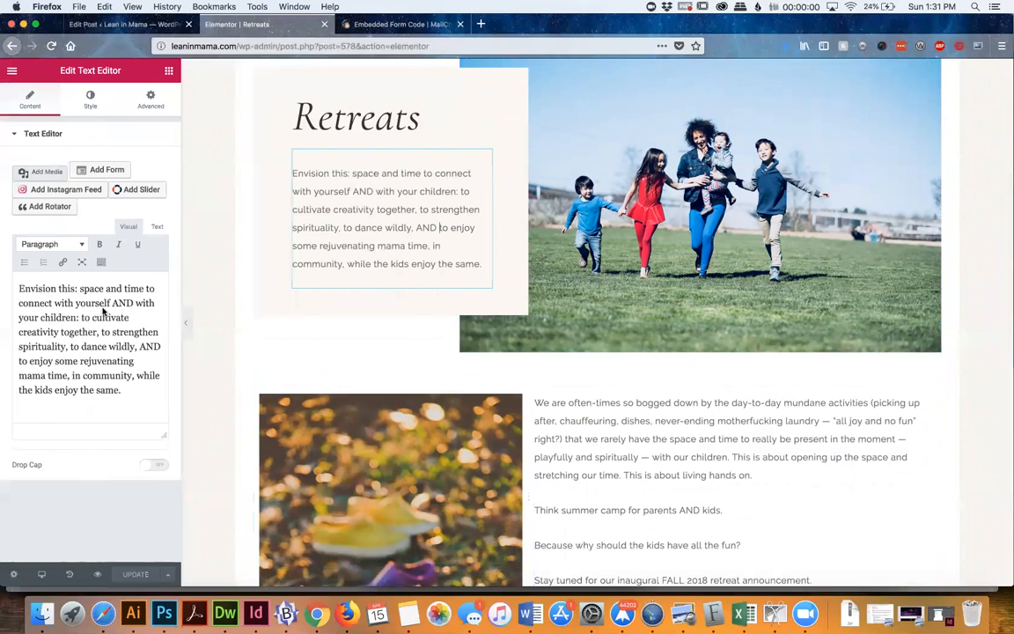
pyautogui.click(775, 466)
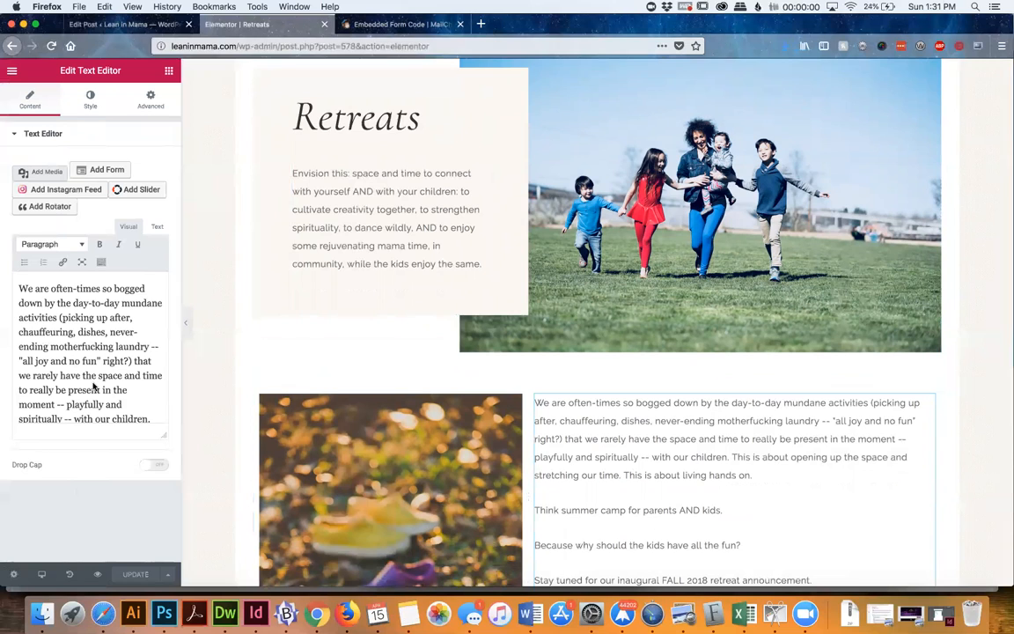
pyautogui.scroll(-5, 93, 386)
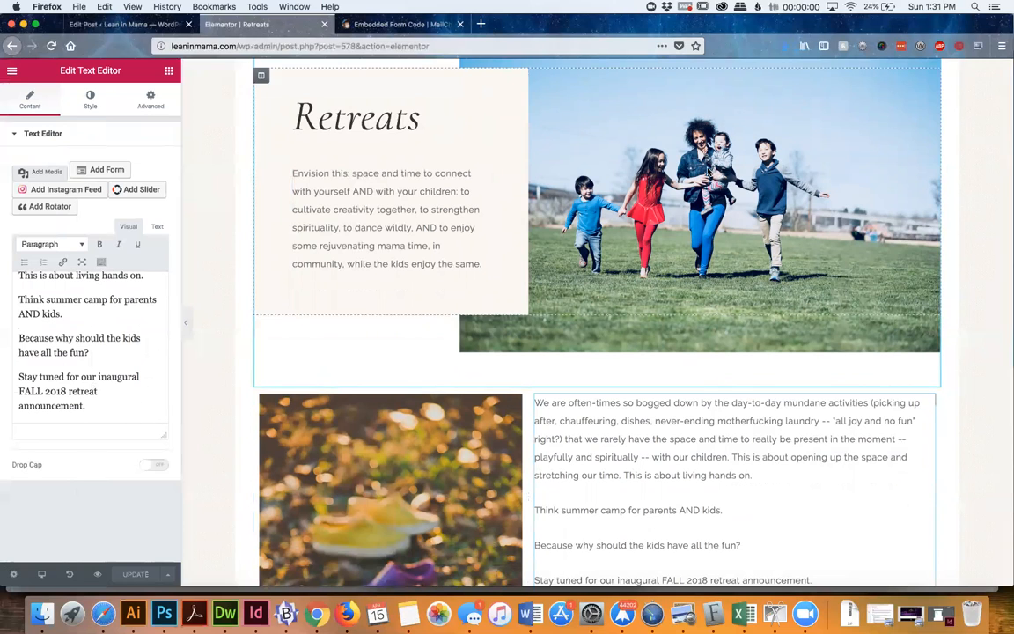
# Open the background style settings of the Retreats section, view the media library for its image, and close it without choosing a replacement
pyautogui.scroll(2, 706, 172)
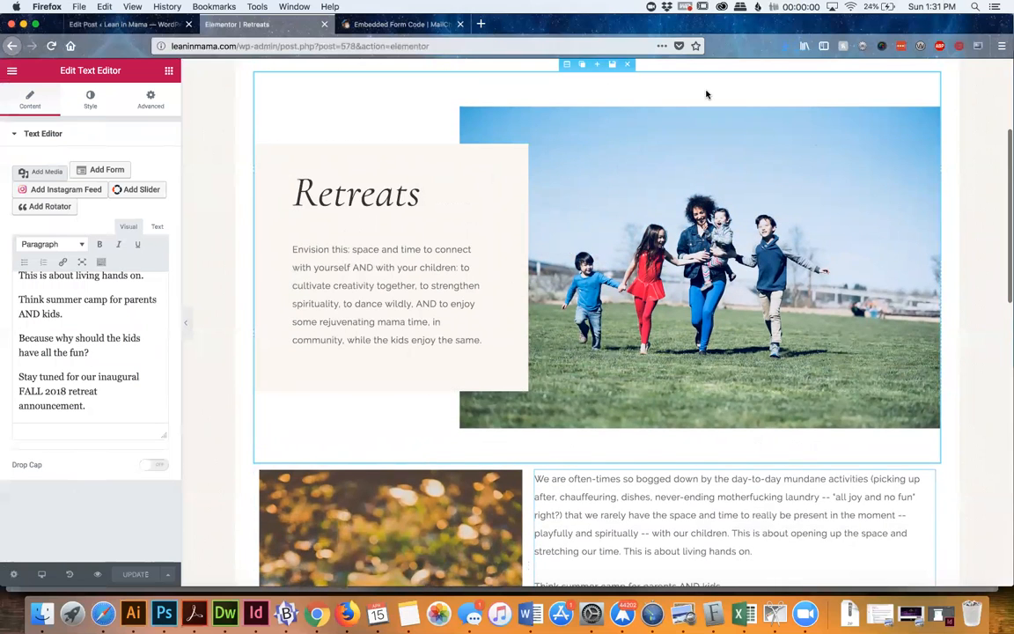
pyautogui.scroll(1, 563, 173)
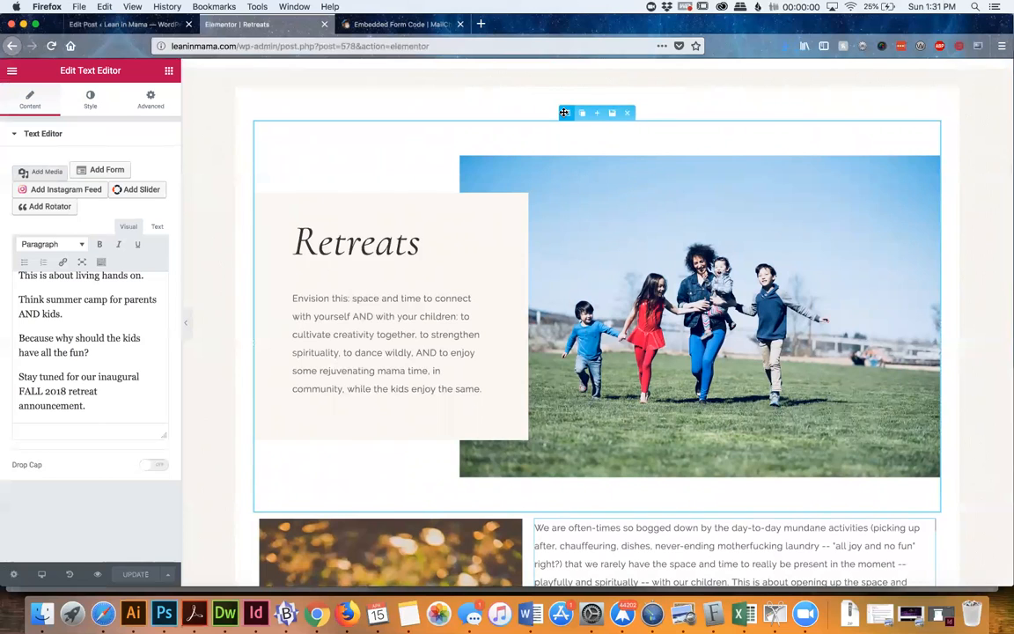
pyautogui.click(564, 112)
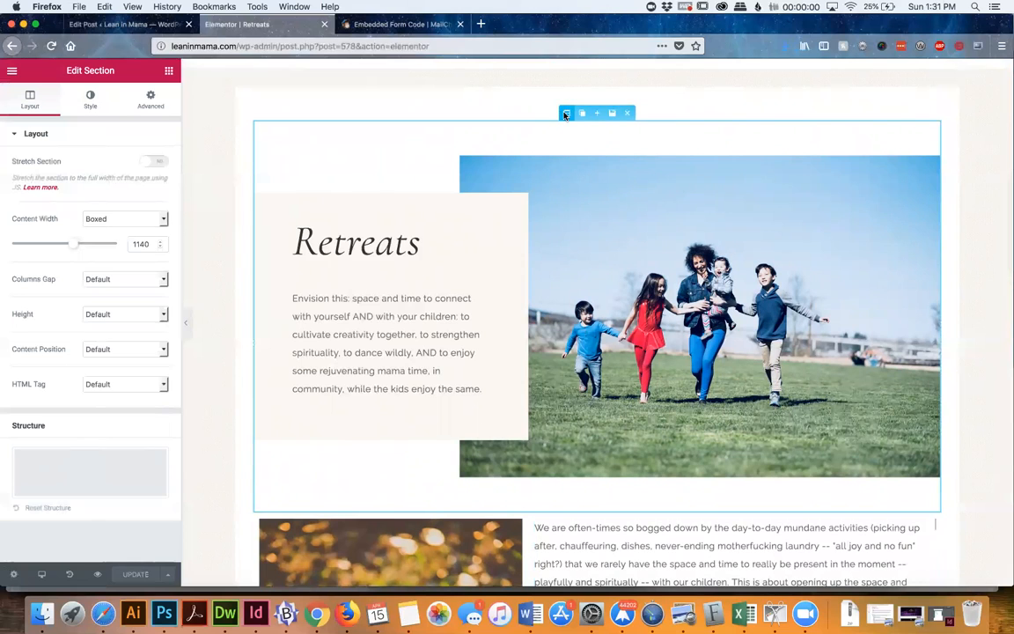
pyautogui.click(89, 104)
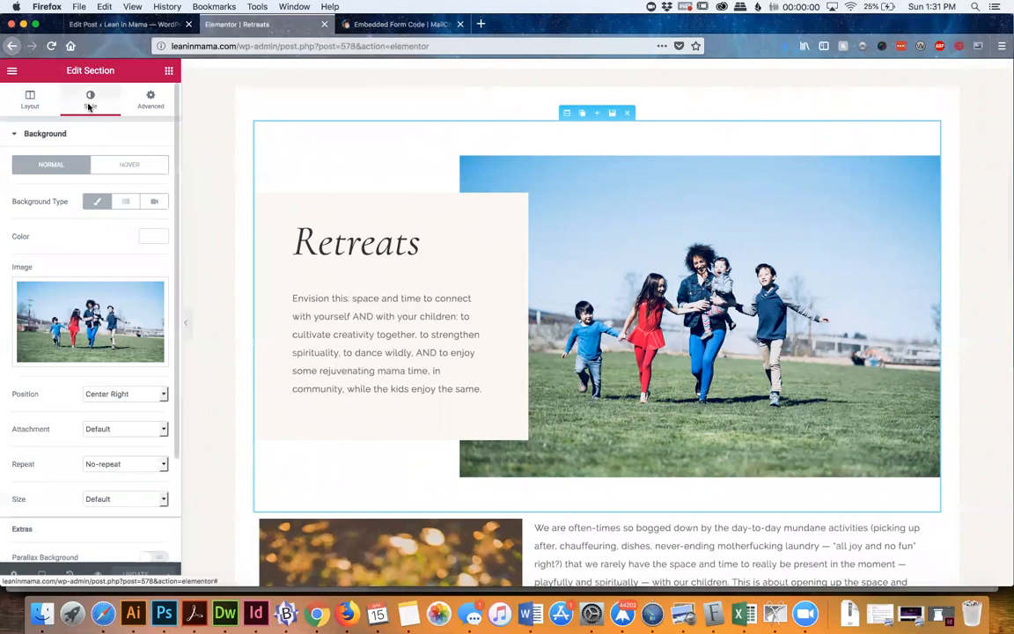
pyautogui.moveTo(87, 356)
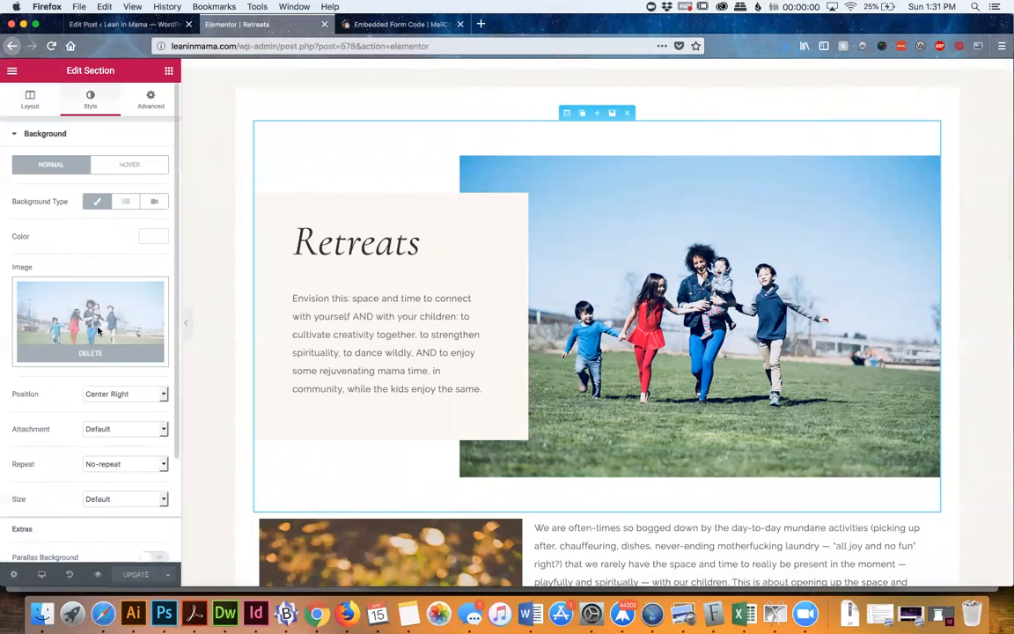
pyautogui.click(98, 331)
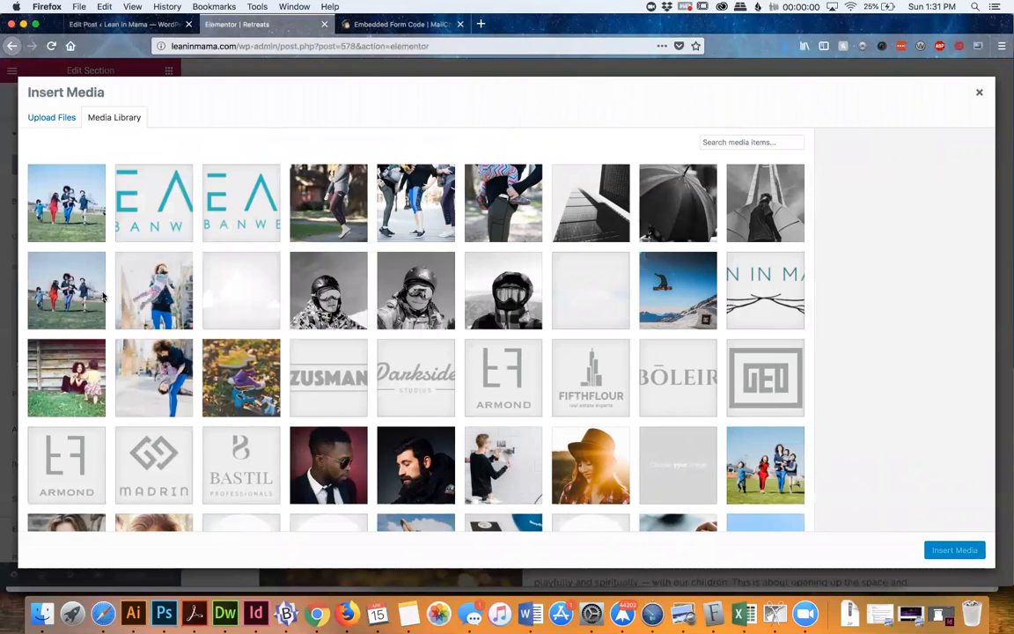
pyautogui.click(979, 92)
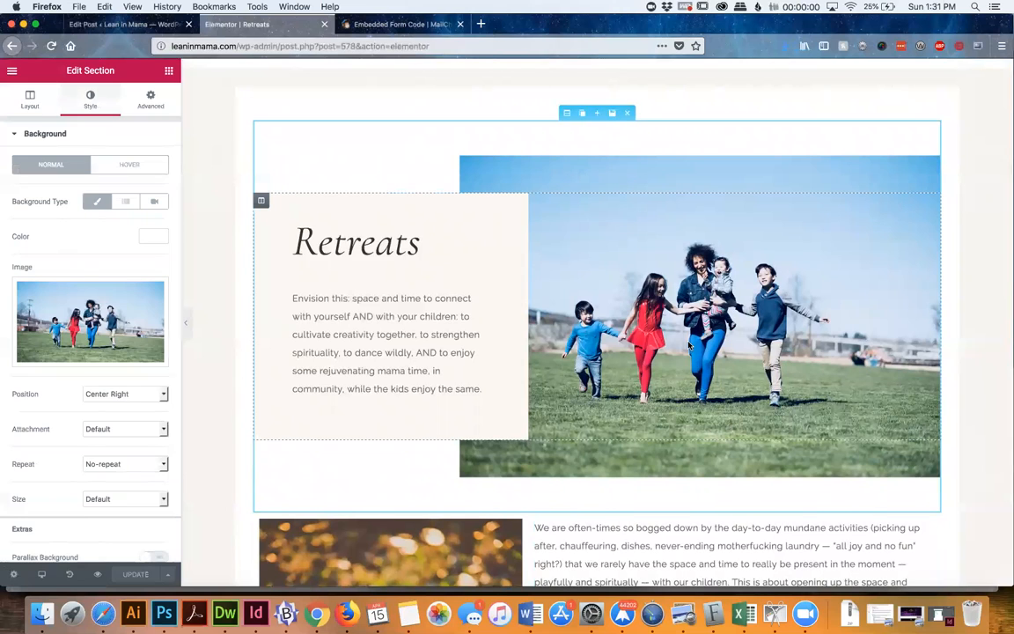
pyautogui.scroll(-3, 690, 346)
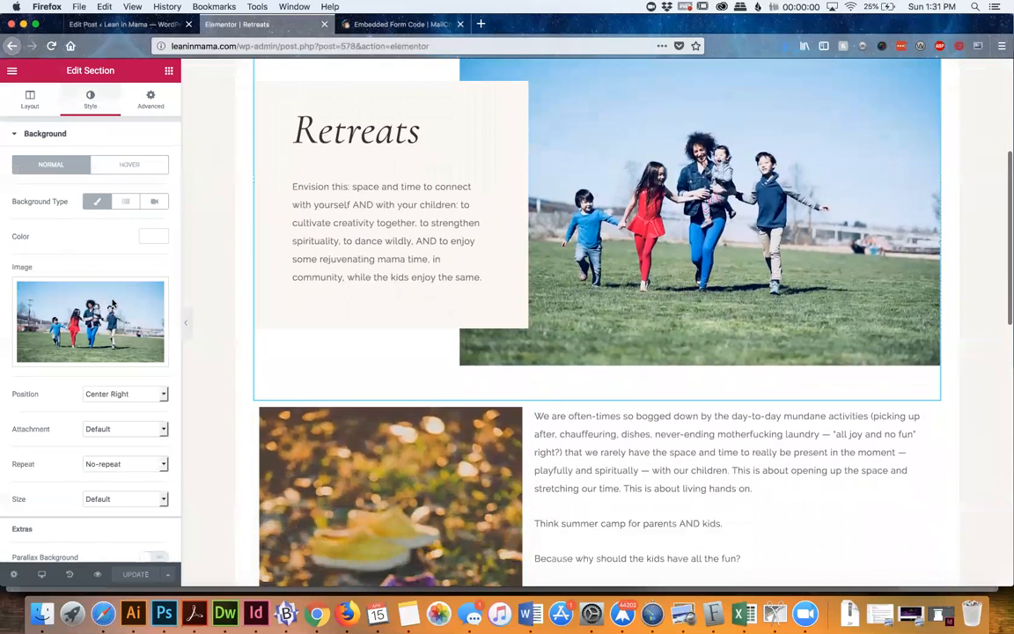
pyautogui.scroll(-1, 643, 164)
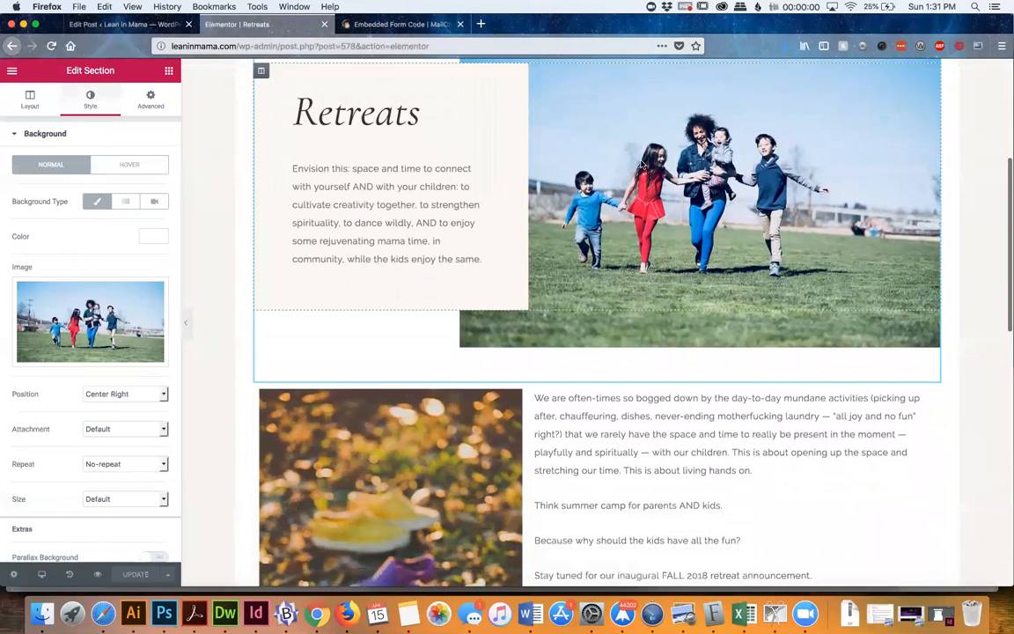
# Replace the shoes photo beside the retreat description with the image _4016_6016_s_4_2 from the media library
pyautogui.scroll(-8, 642, 164)
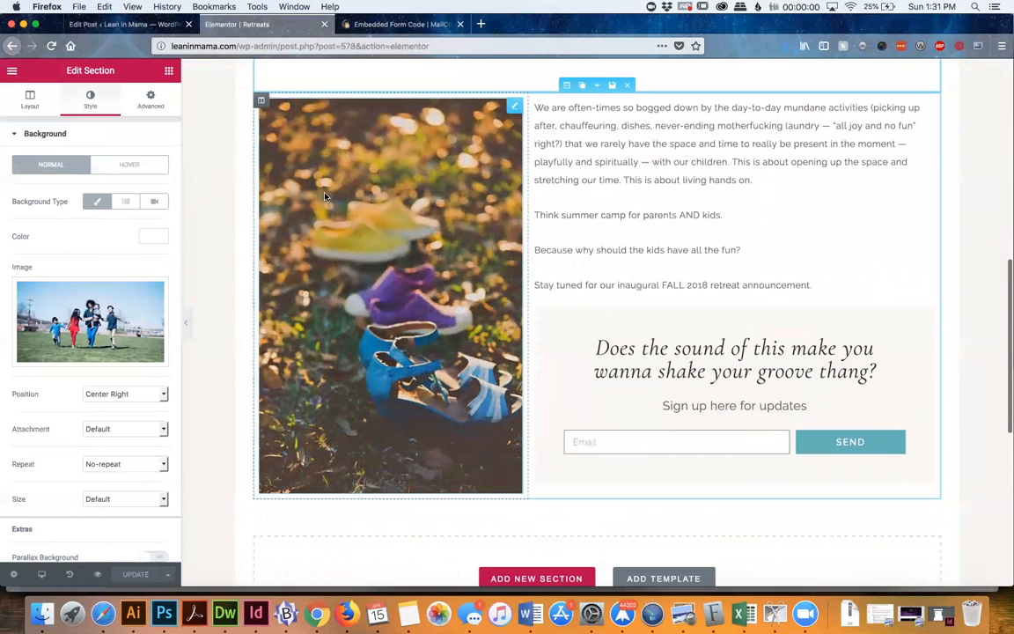
pyautogui.click(513, 108)
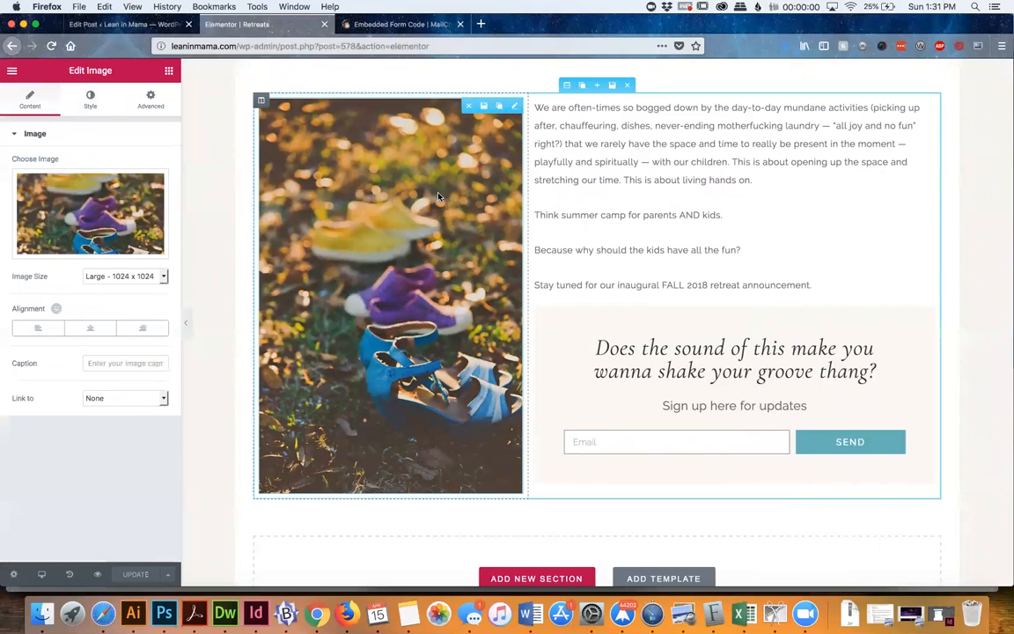
pyautogui.moveTo(516, 110)
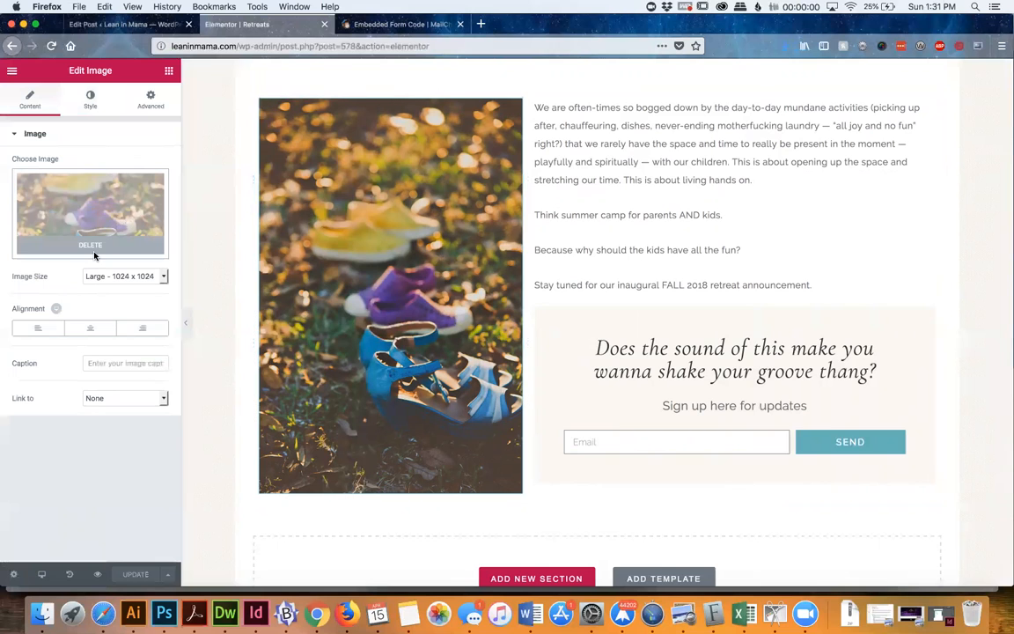
pyautogui.click(90, 245)
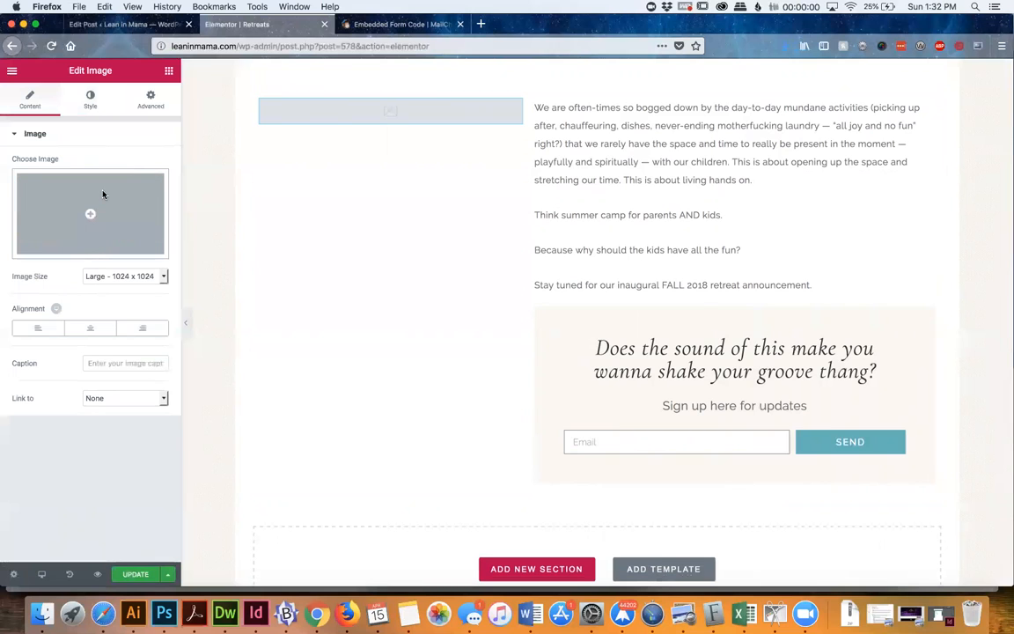
pyautogui.click(103, 193)
pyautogui.click(154, 374)
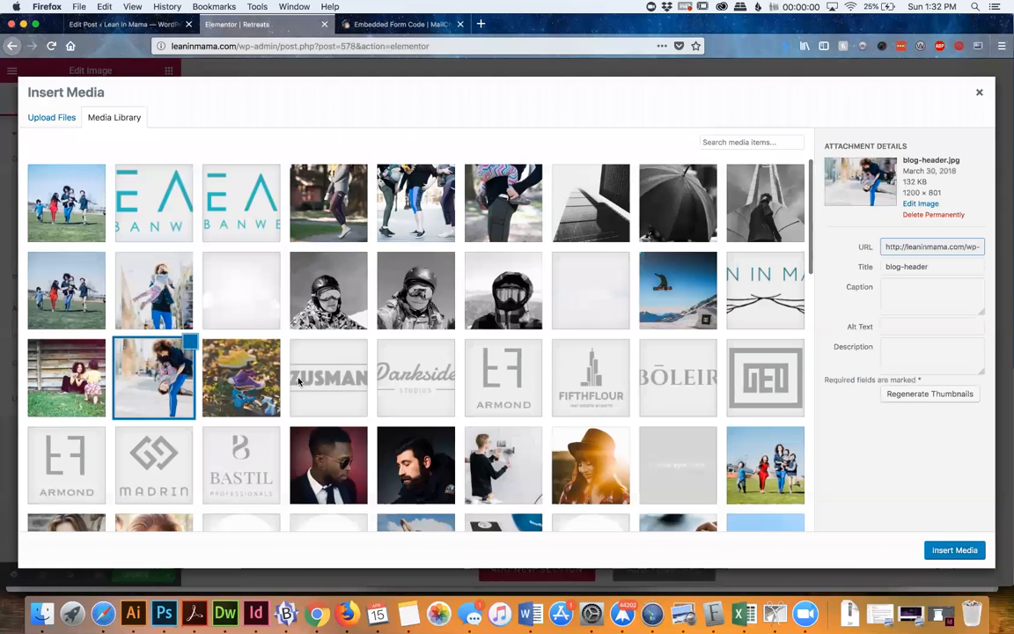
pyautogui.click(513, 213)
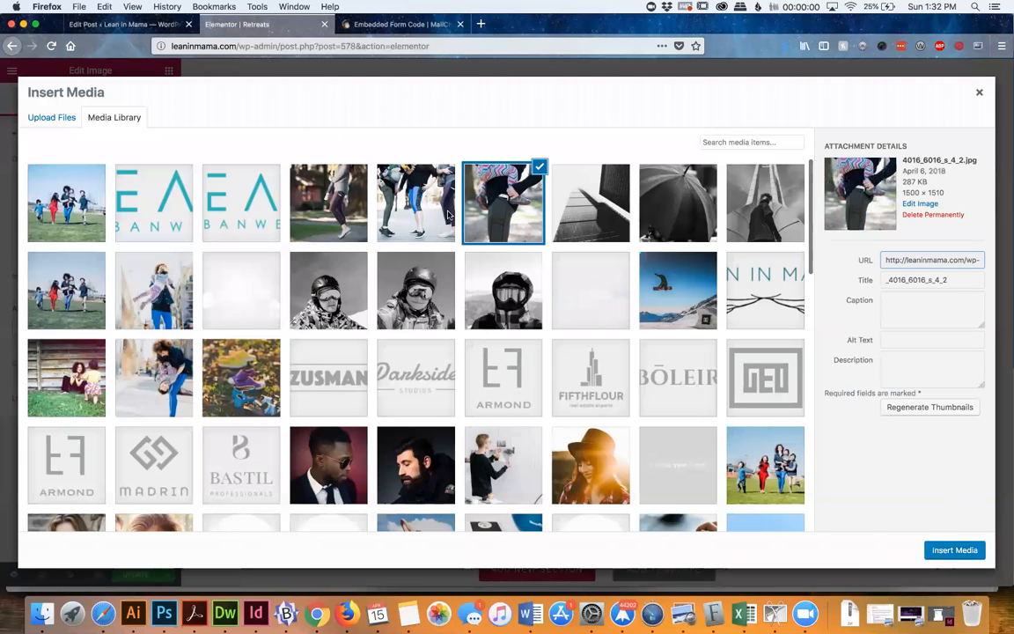
pyautogui.click(955, 549)
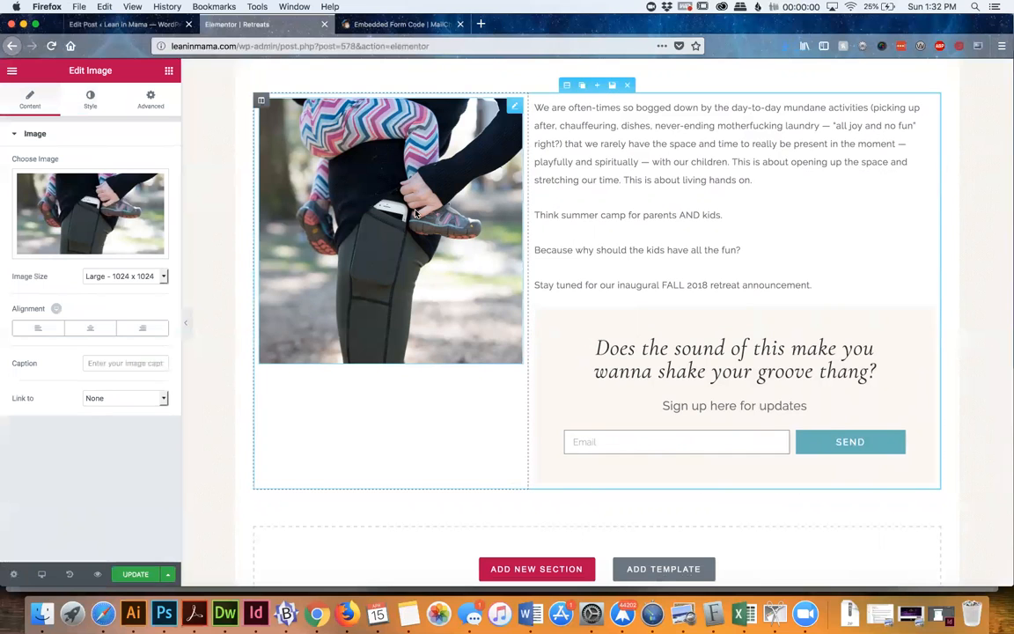
# Put the original shoes photo, retreat-2.jpg, back into the image block from the media library
pyautogui.click(88, 180)
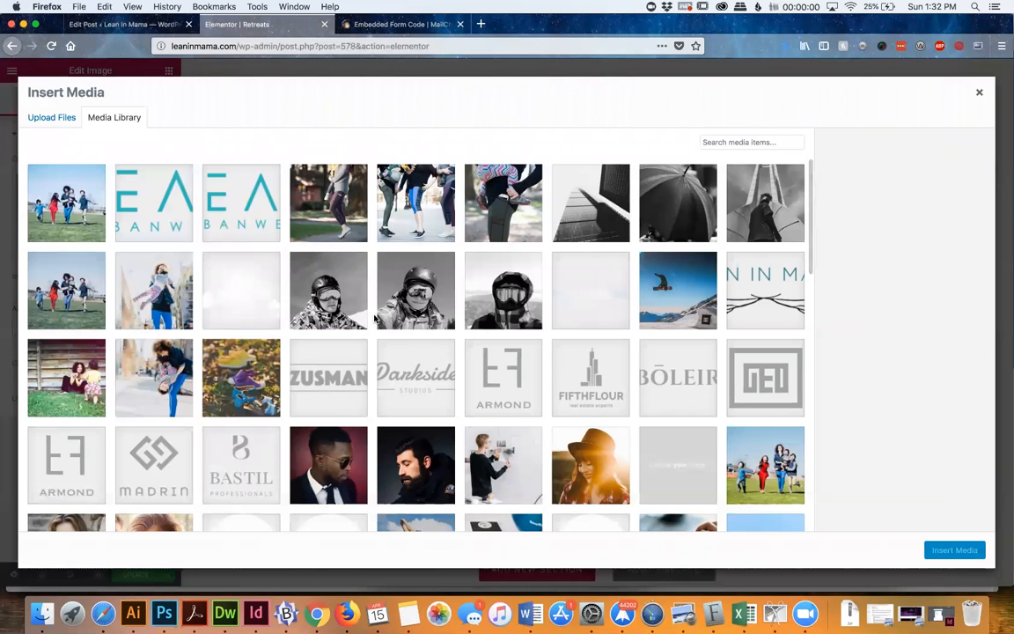
pyautogui.click(225, 352)
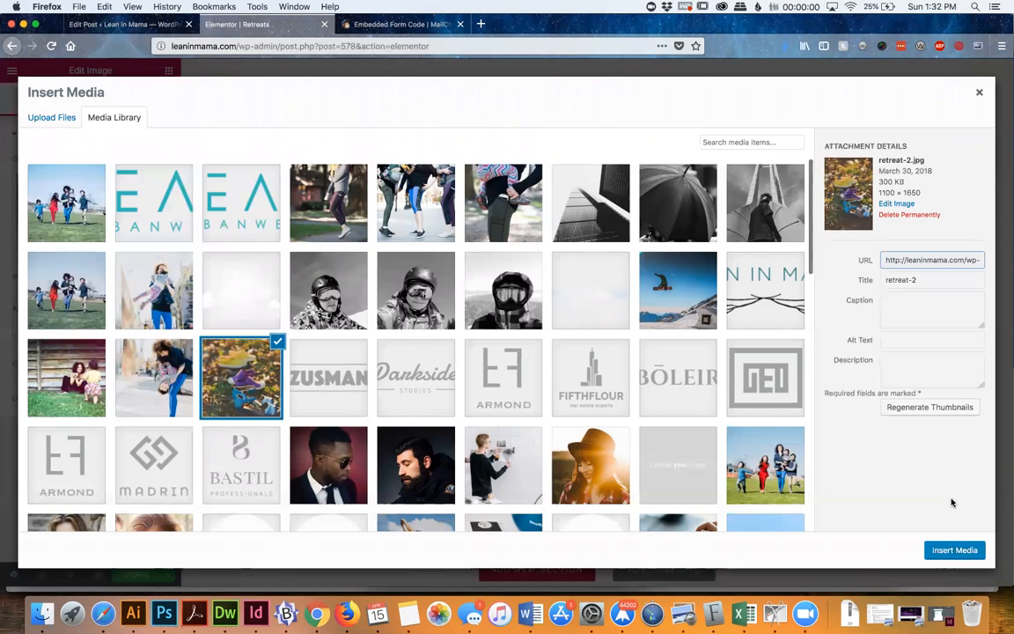
pyautogui.click(953, 549)
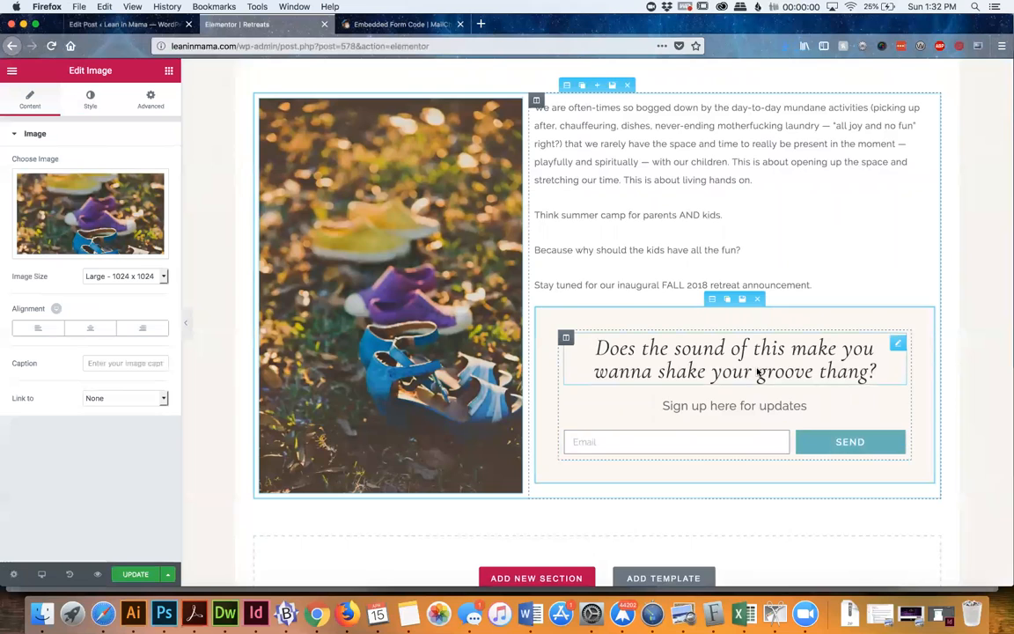
# Open the sign-up box's "Does the sound of this make you wanna shake your groove thang?" heading and its "Sign up here for updates" text for editing
pyautogui.scroll(-2, 758, 372)
pyautogui.click(705, 274)
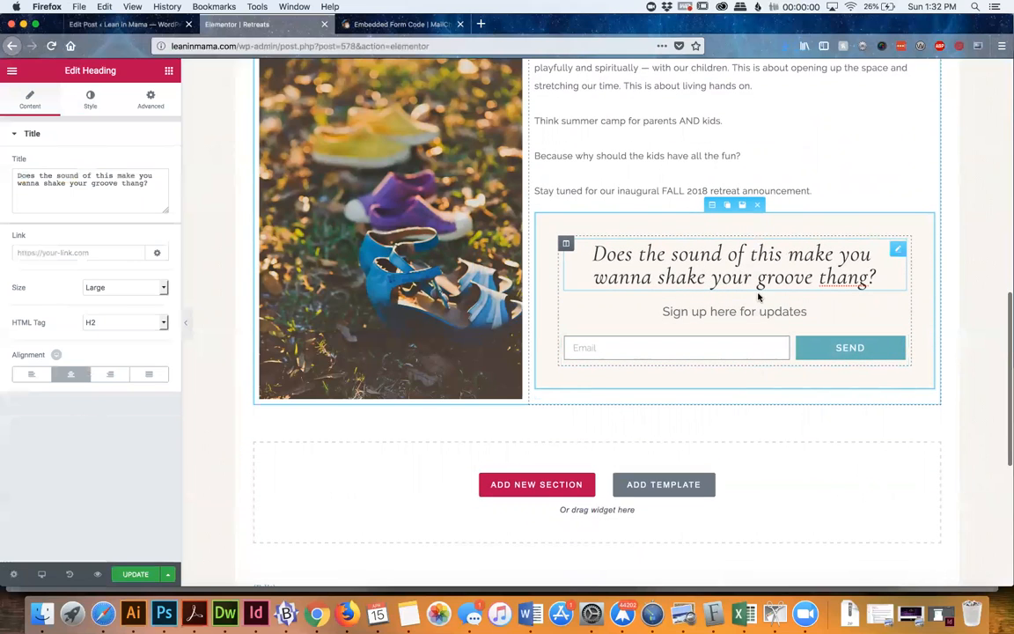
pyautogui.click(745, 313)
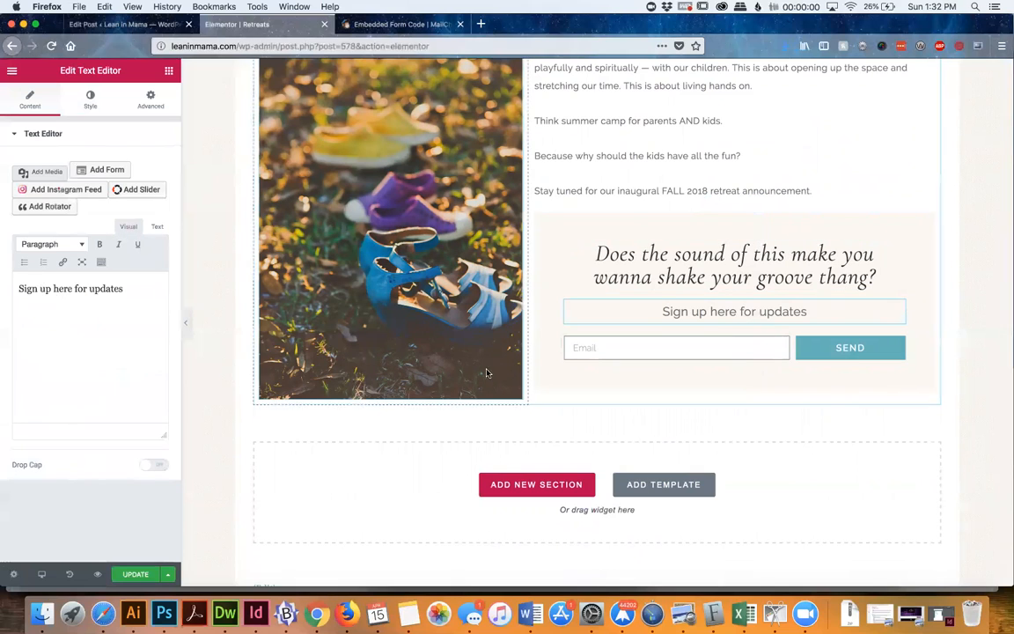
pyautogui.click(689, 279)
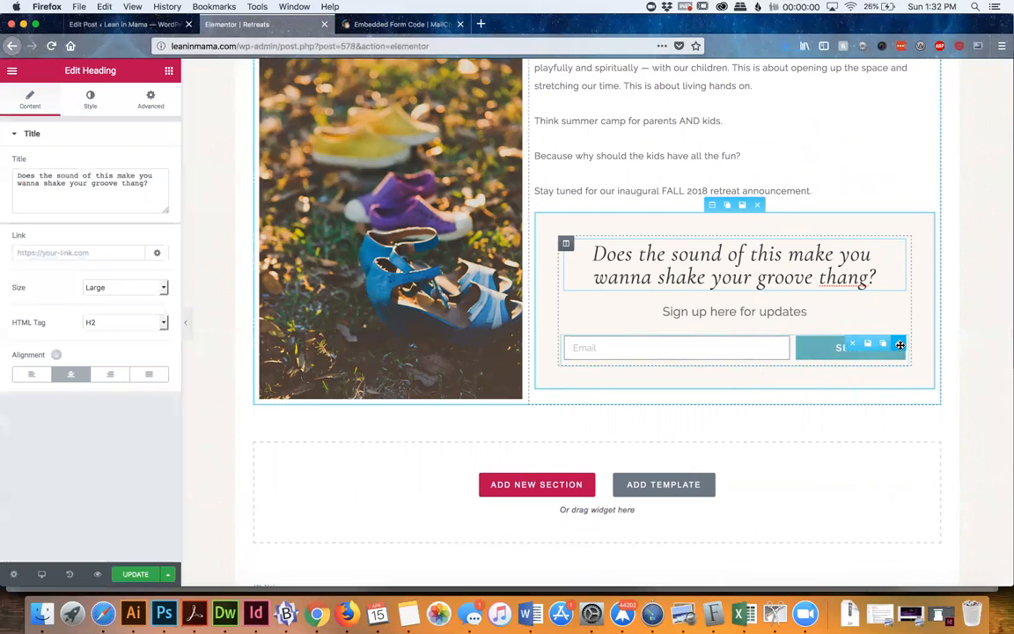
# Add a second text field to the sign-up form, with "Name" as both its label and its placeholder
pyautogui.click(899, 345)
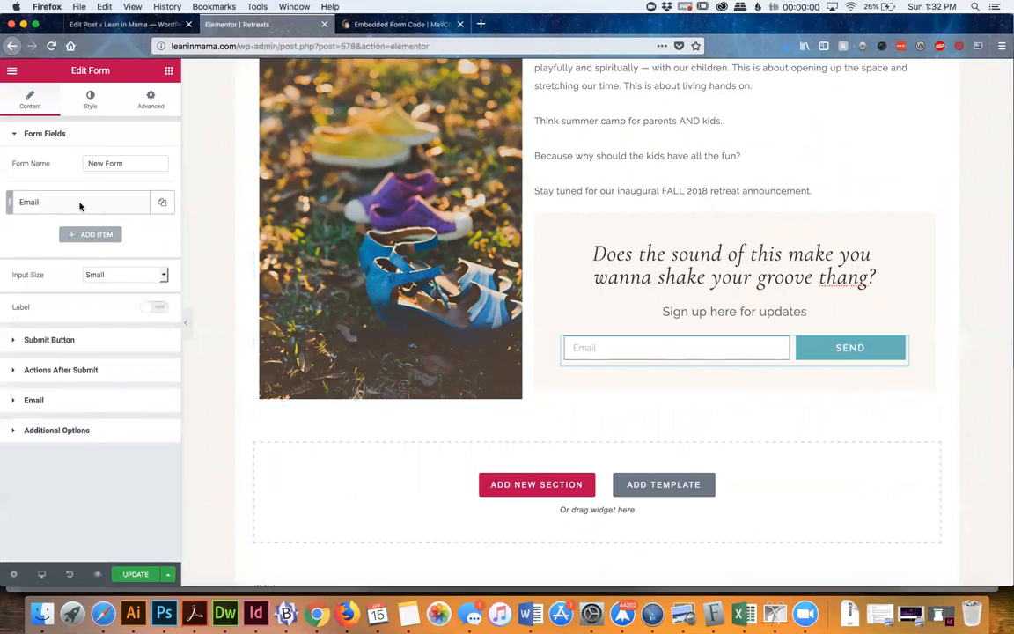
pyautogui.scroll(4, 577, 95)
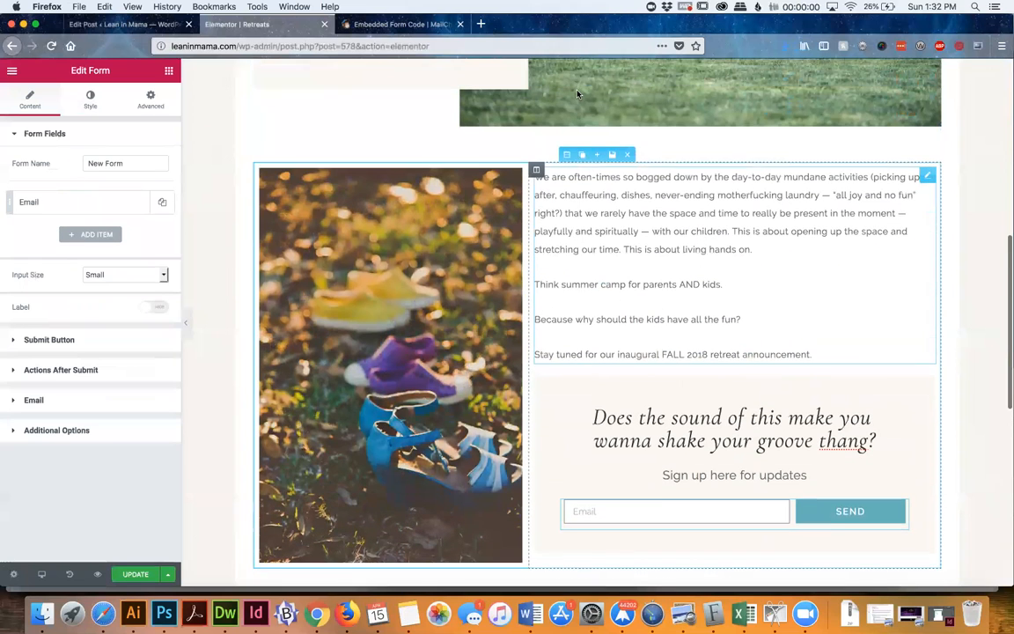
pyautogui.scroll(1, 578, 94)
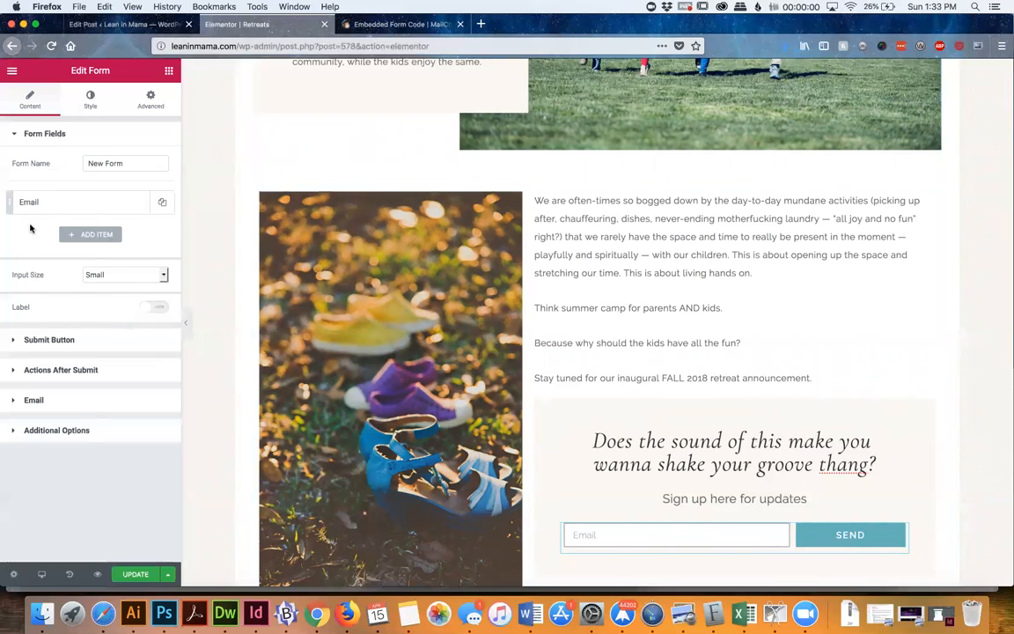
pyautogui.click(89, 235)
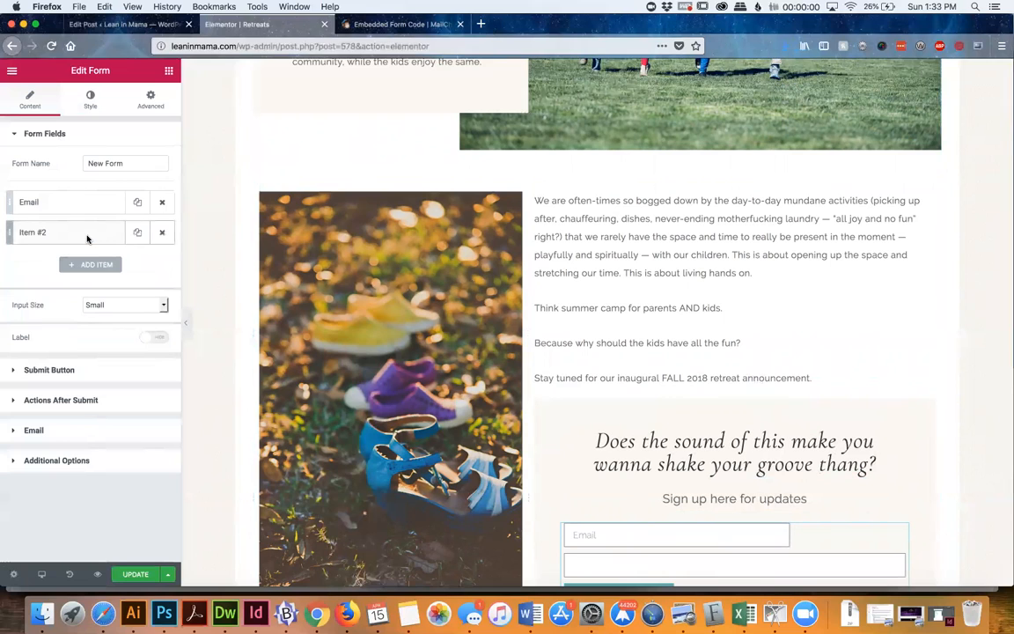
pyautogui.click(80, 236)
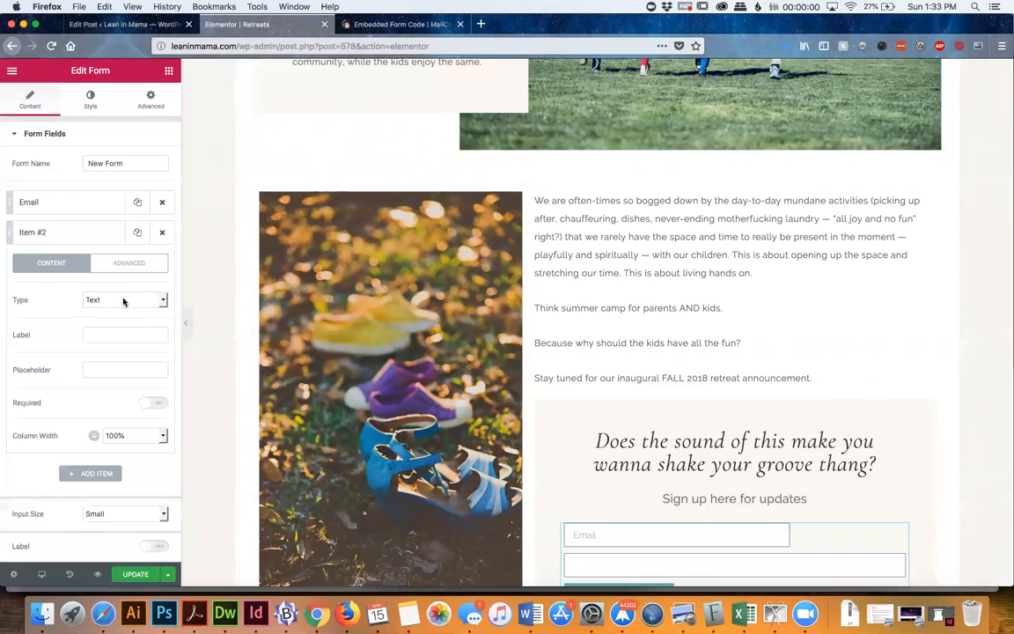
pyautogui.scroll(-2, 780, 424)
pyautogui.scroll(-2, 781, 425)
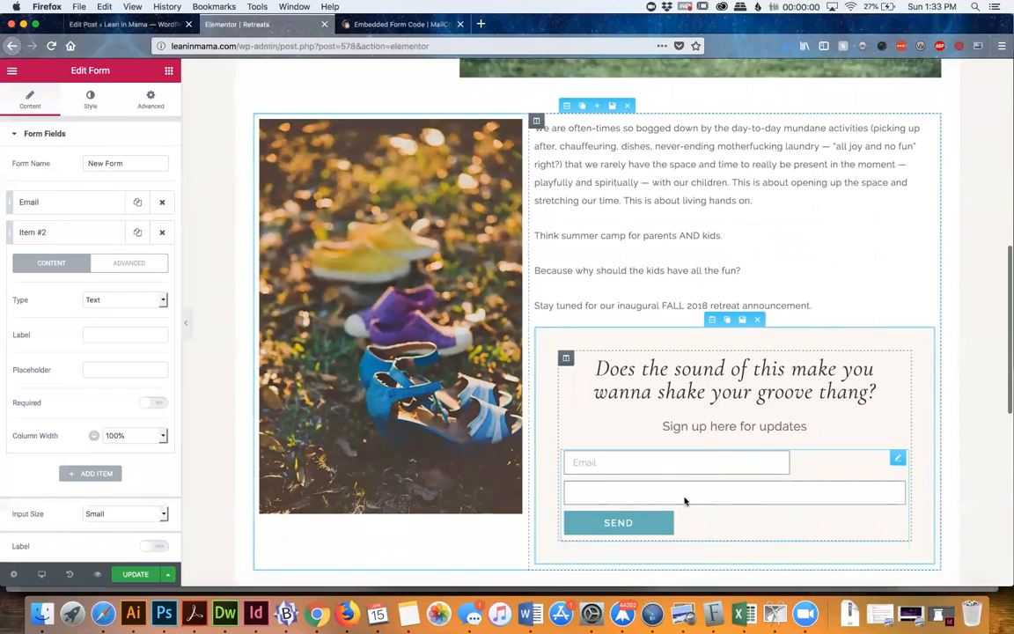
pyautogui.click(119, 336)
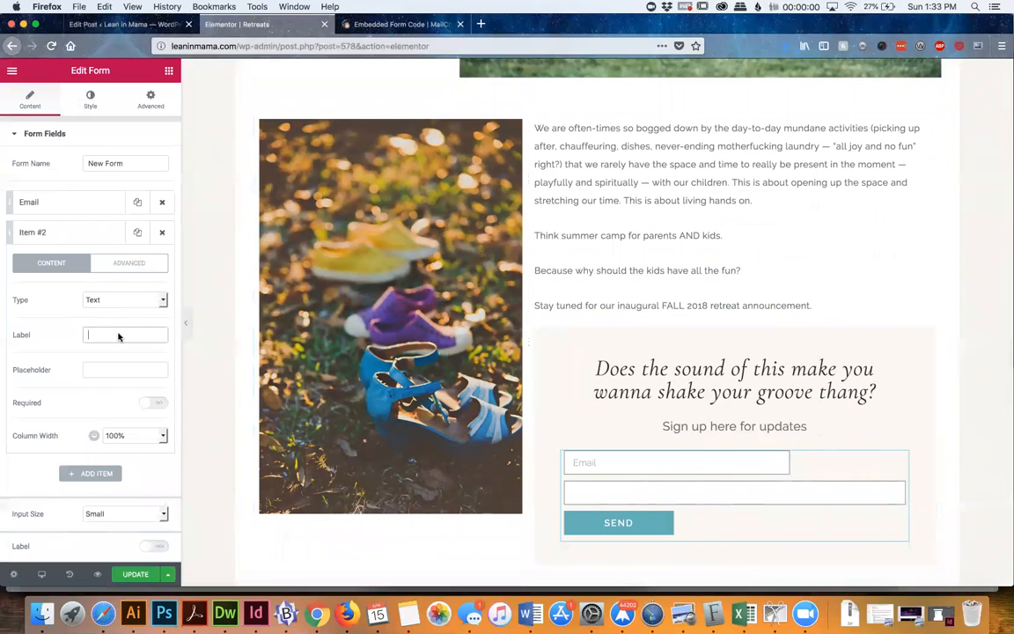
pyautogui.write('Name')
pyautogui.press('Tab')
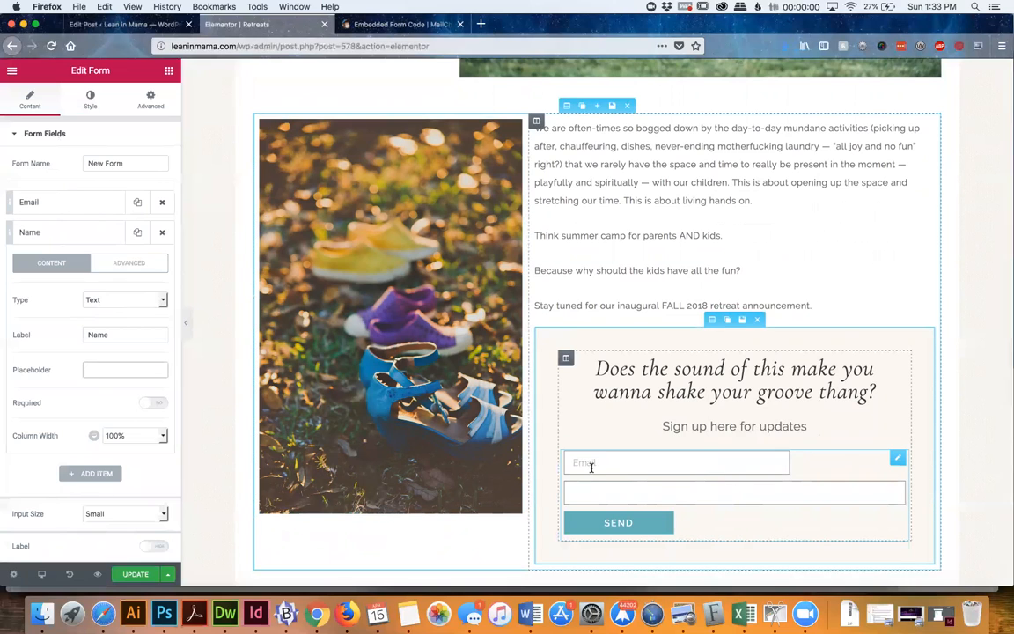
pyautogui.write('Name')
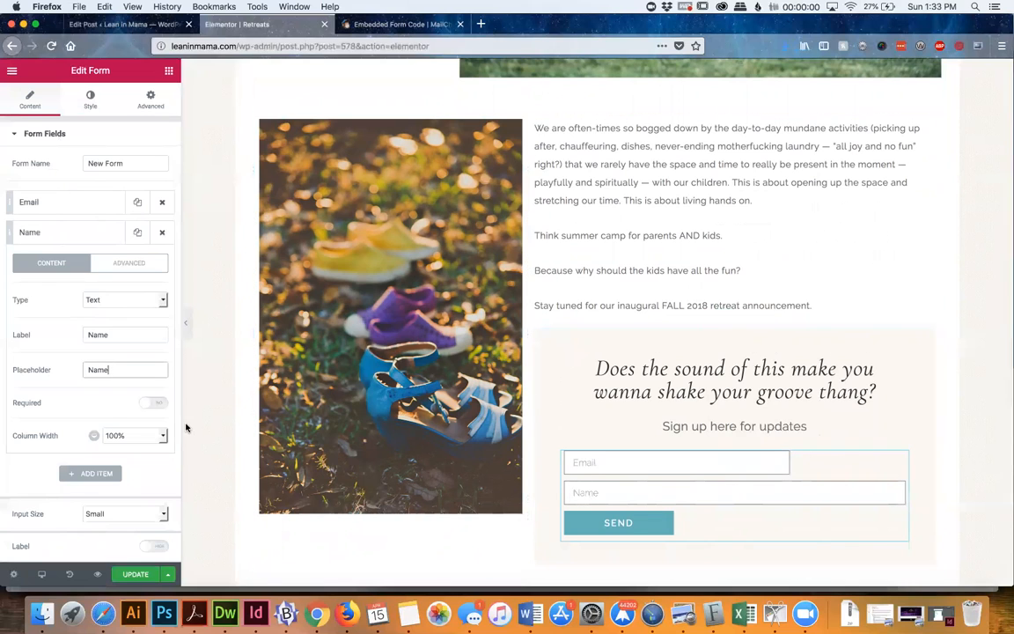
# Make the sign-up form's Name field required and set its column width to 50%
pyautogui.scroll(-1, 106, 407)
pyautogui.scroll(-1, 106, 408)
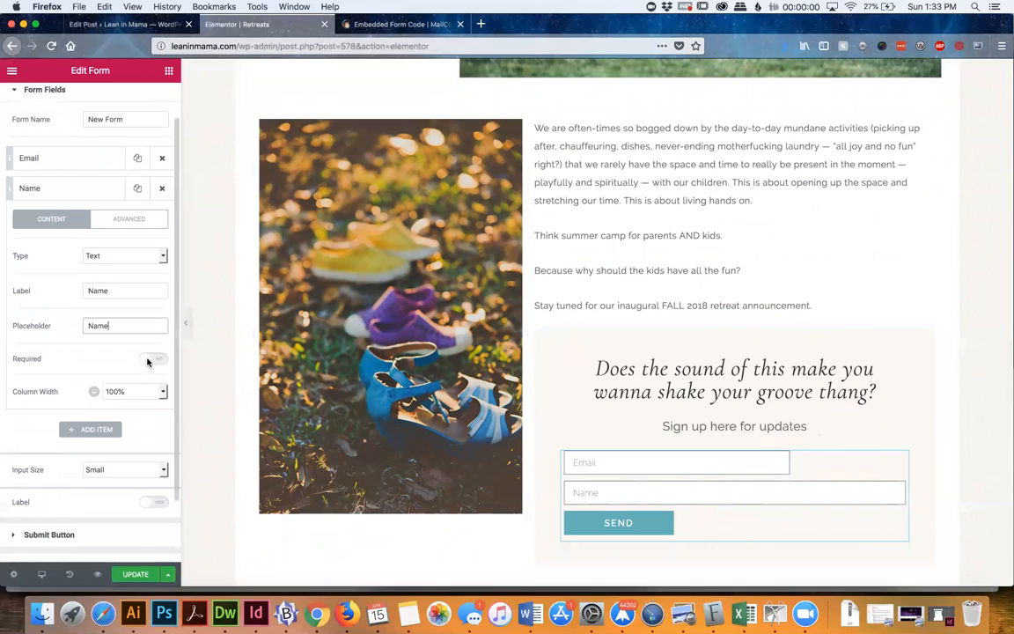
pyautogui.click(152, 359)
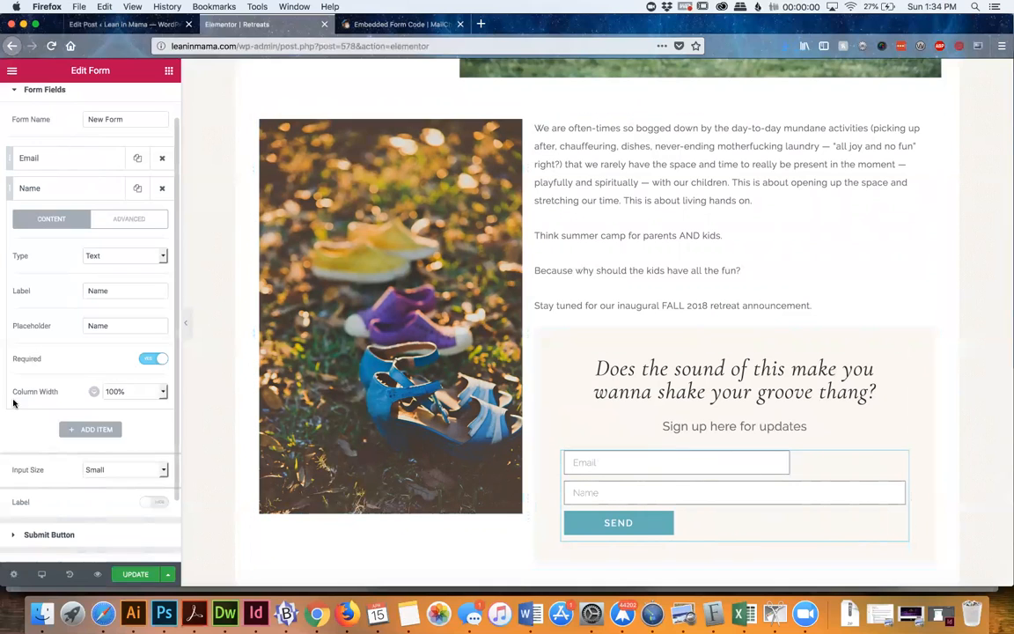
pyautogui.click(131, 394)
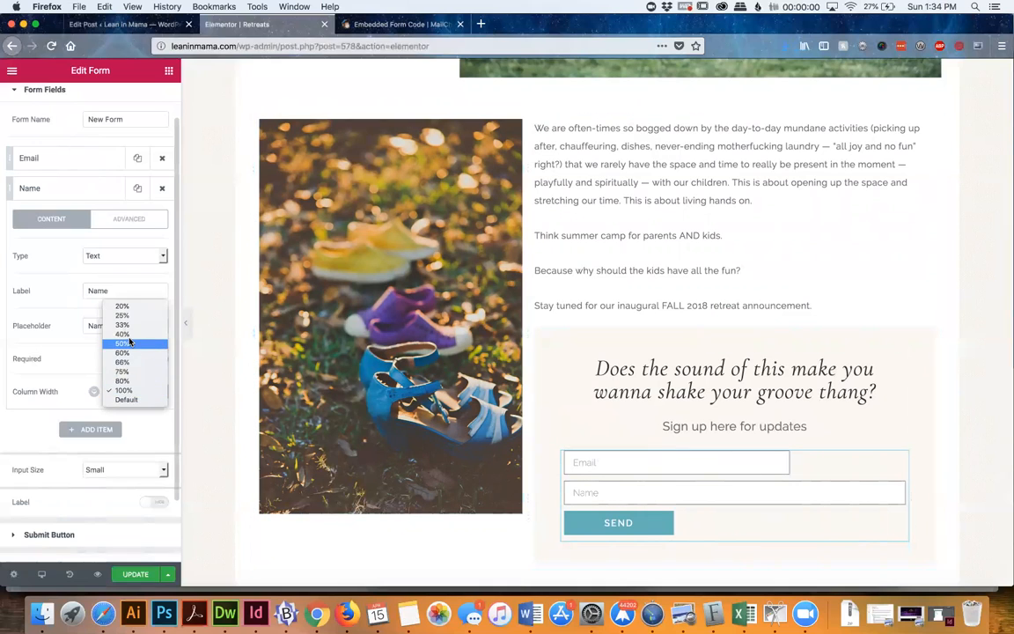
pyautogui.click(130, 344)
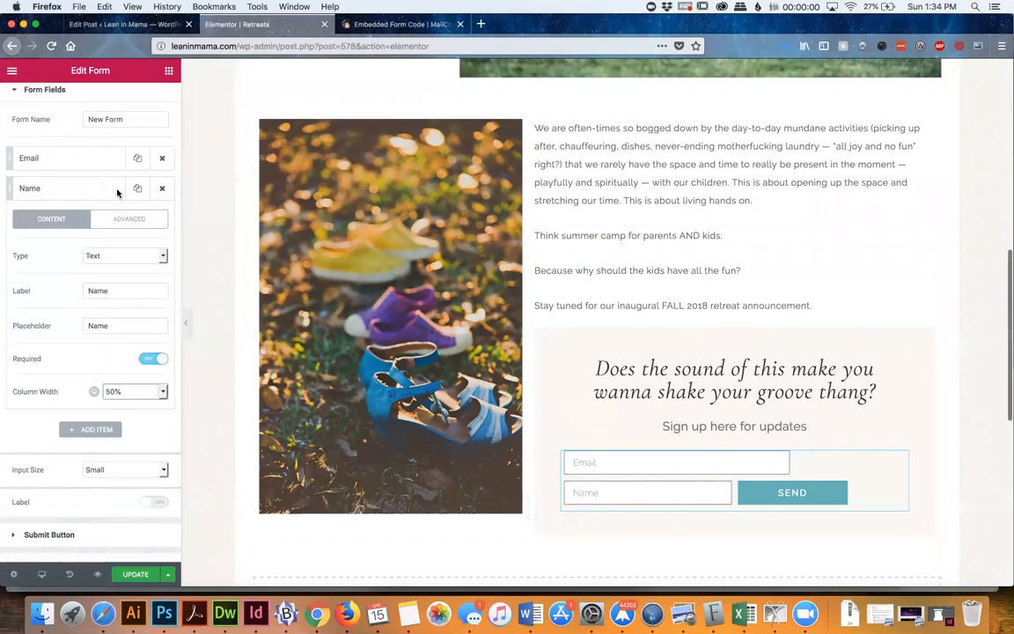
# Set the column width of the sign-up form's Email field to 50% and collapse its settings
pyautogui.click(77, 159)
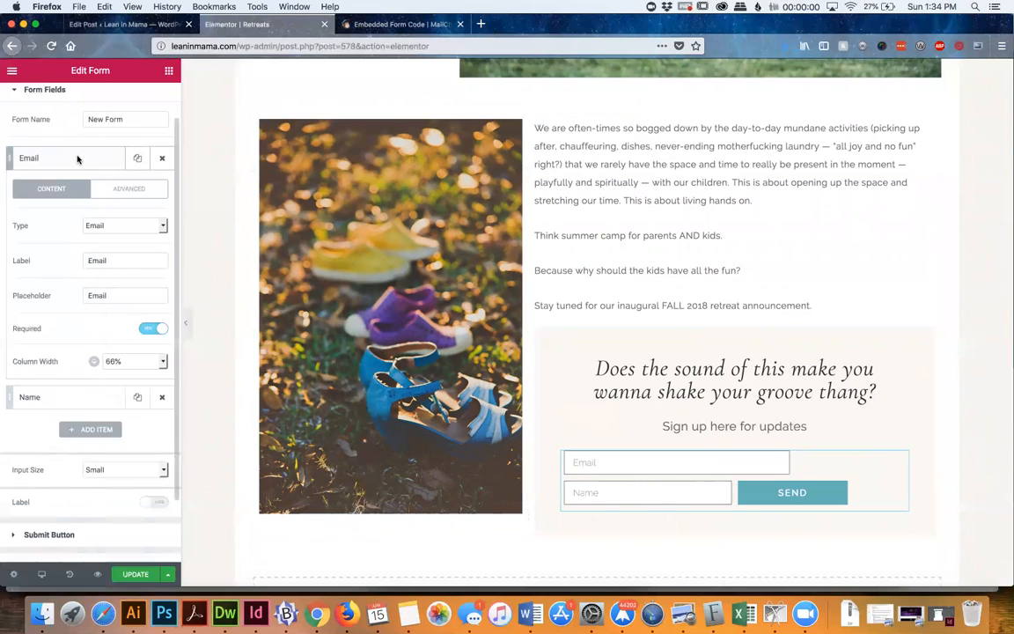
pyautogui.click(123, 360)
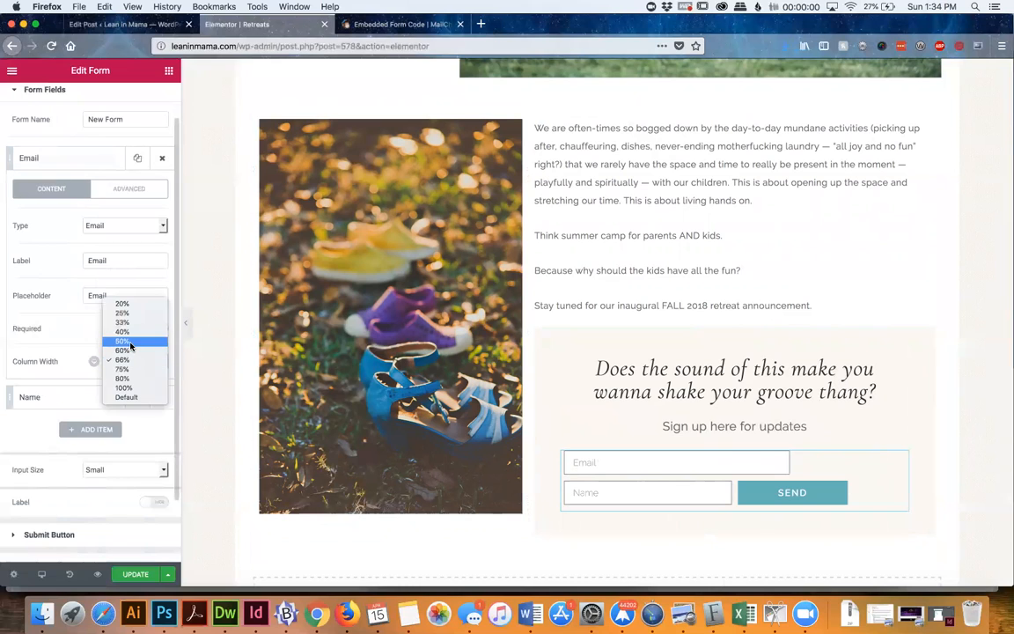
pyautogui.click(122, 341)
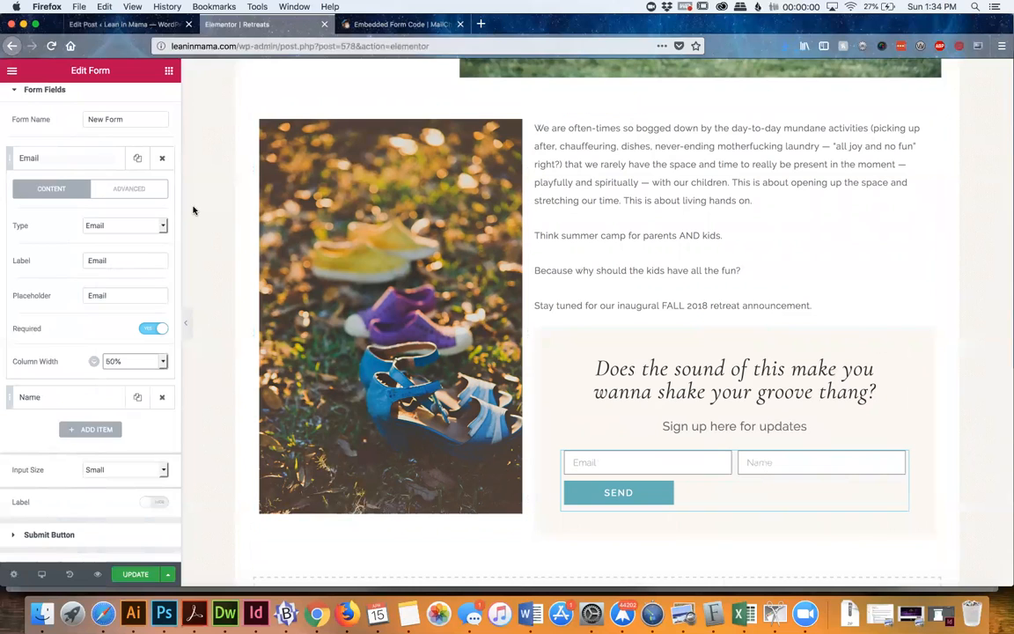
pyautogui.click(70, 169)
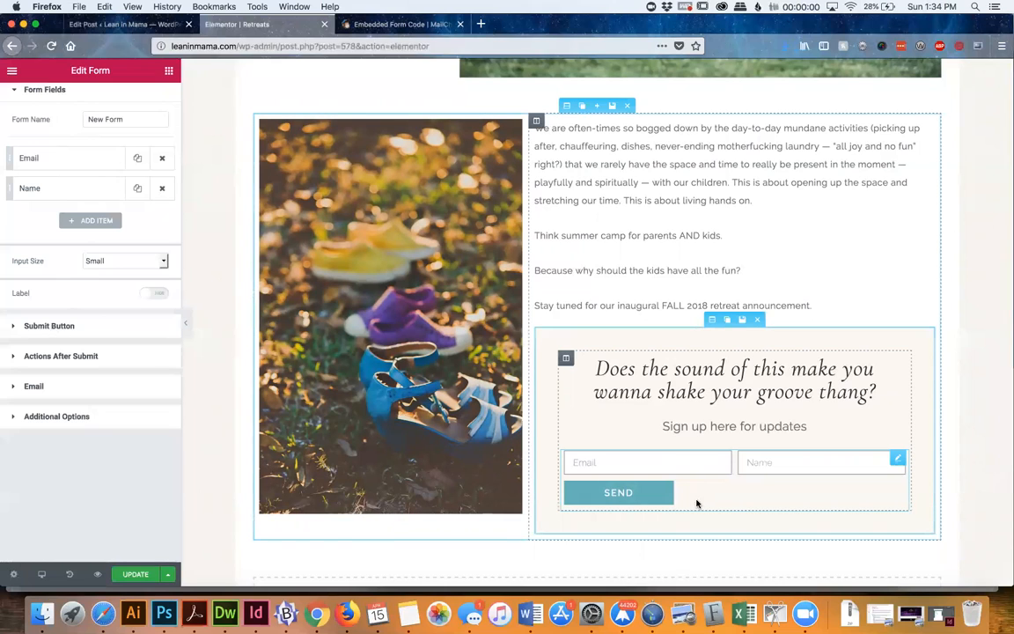
# Set the column width of the form's Send button to 100%
pyautogui.click(72, 327)
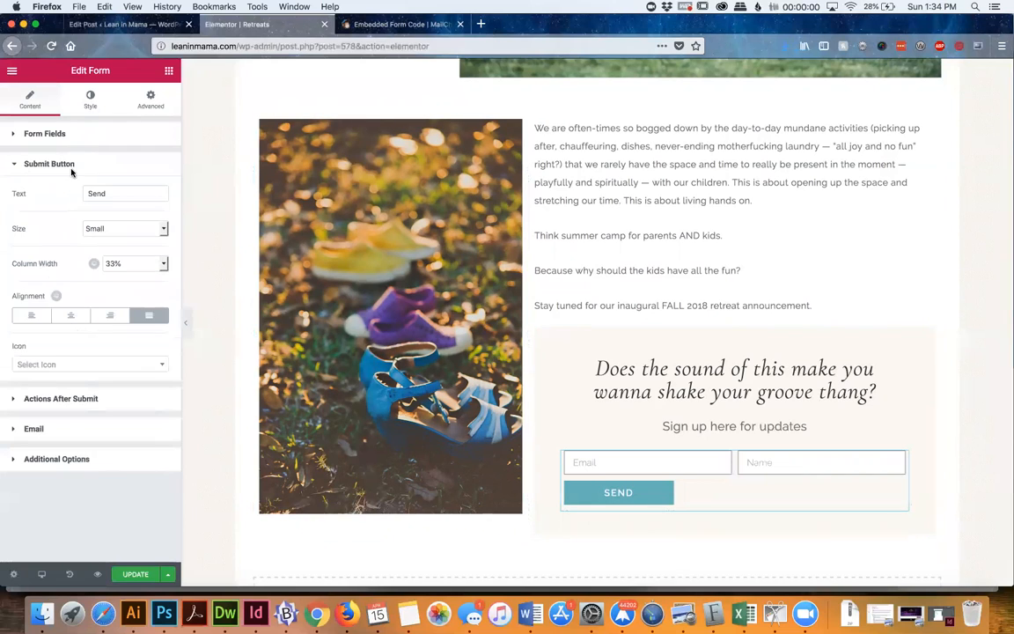
pyautogui.click(137, 263)
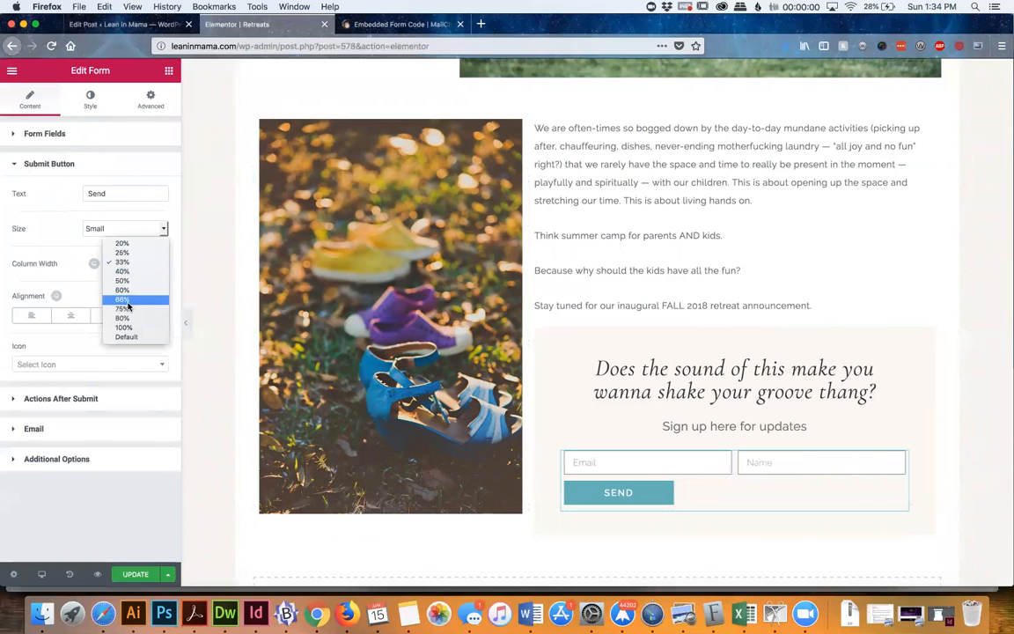
pyautogui.click(117, 327)
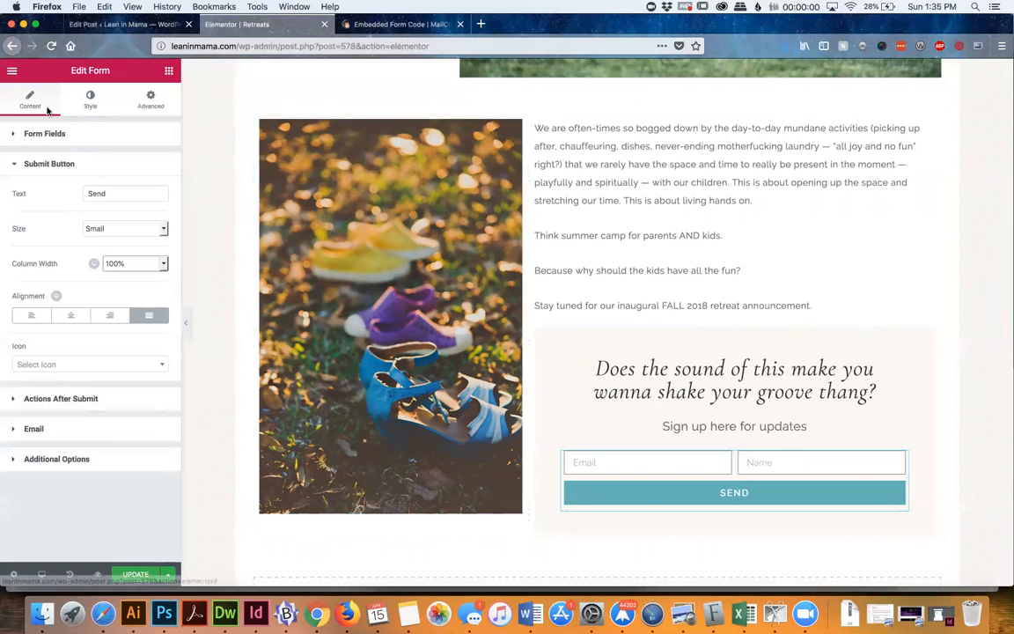
# Remove the Name field from the sign-up form
pyautogui.click(44, 134)
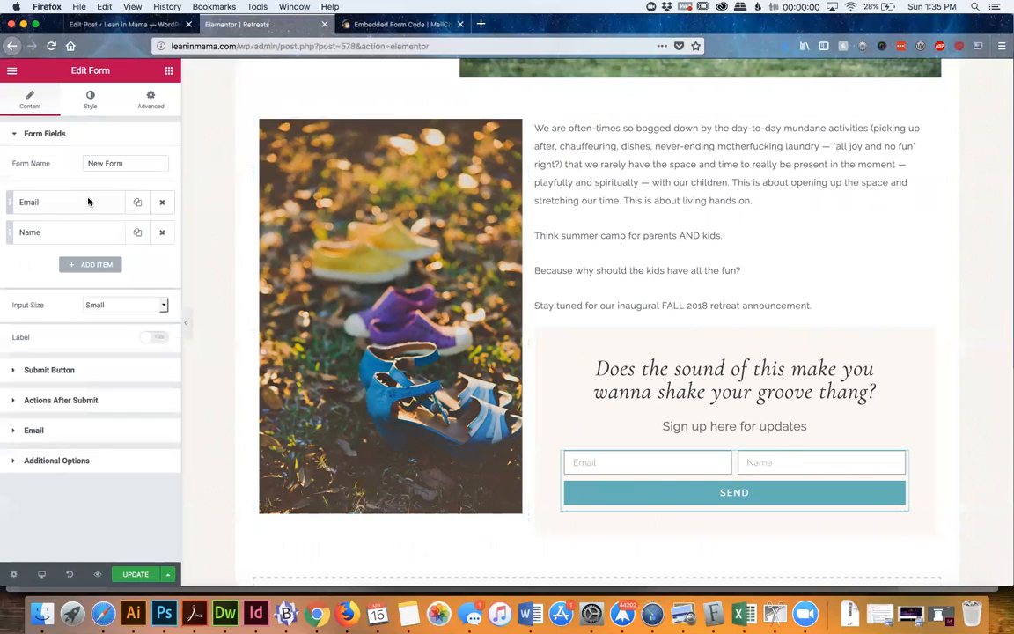
pyautogui.click(162, 232)
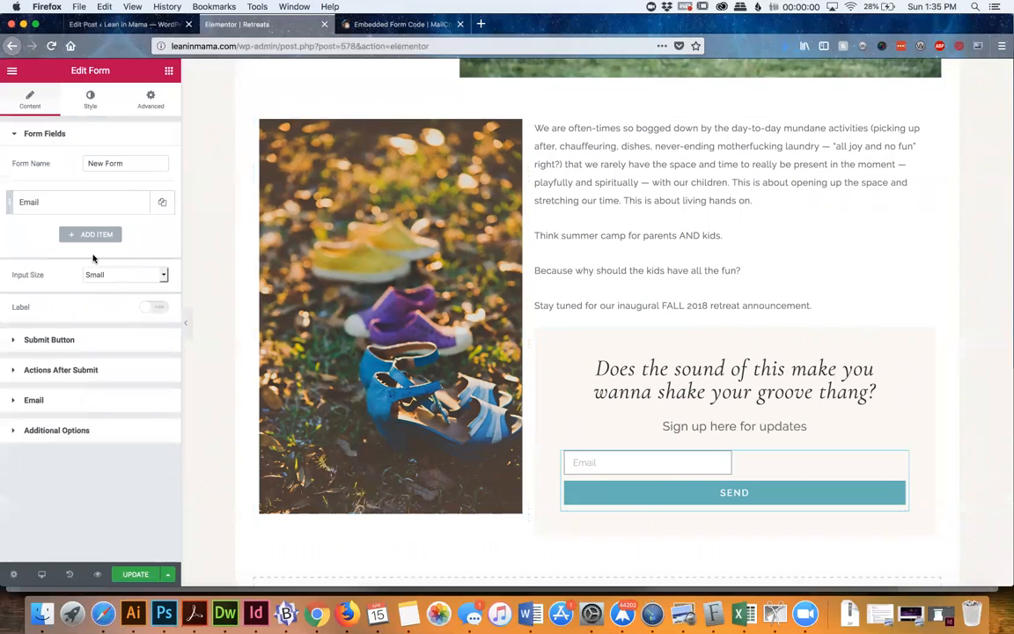
# Set the column width of the sign-up form's Email field to 66%
pyautogui.click(95, 208)
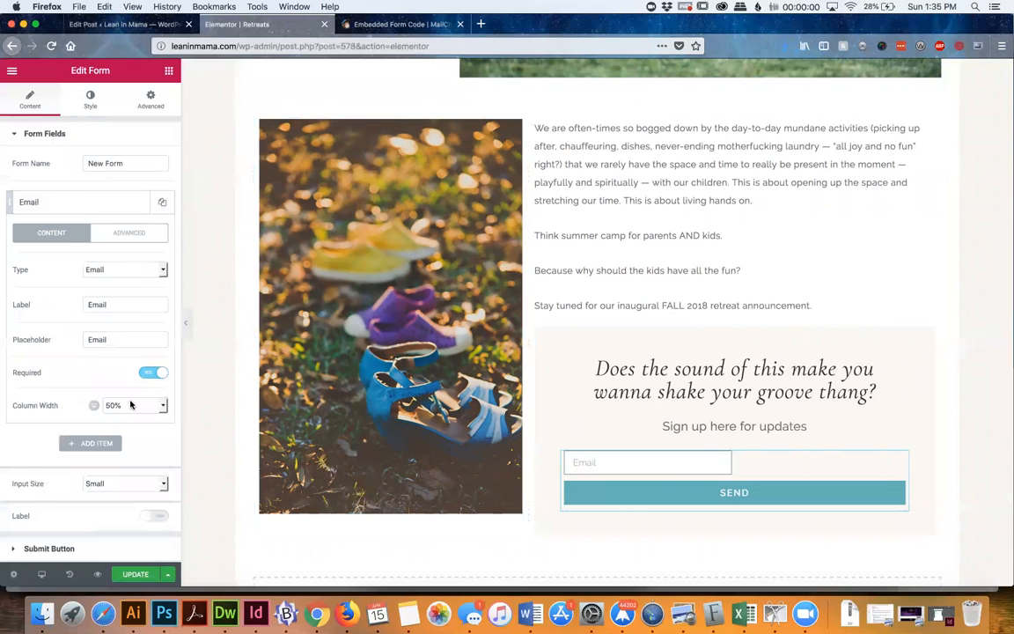
pyautogui.click(130, 405)
pyautogui.click(128, 421)
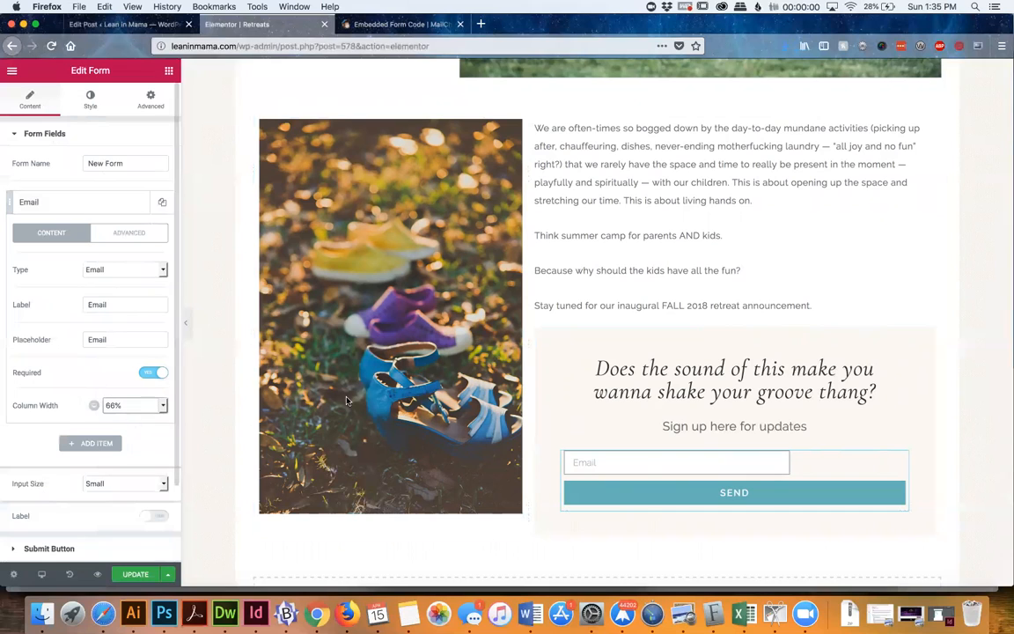
# Set the column width of the form's Send button to 33% and update the Retreats page
pyautogui.scroll(-3, 35, 509)
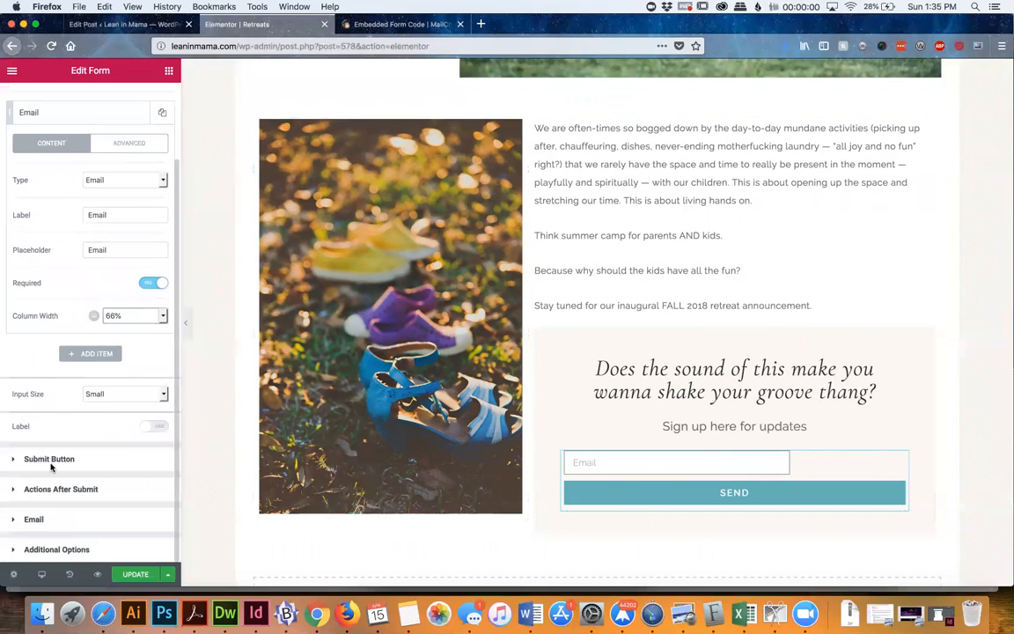
pyautogui.click(51, 465)
pyautogui.click(129, 264)
pyautogui.click(129, 199)
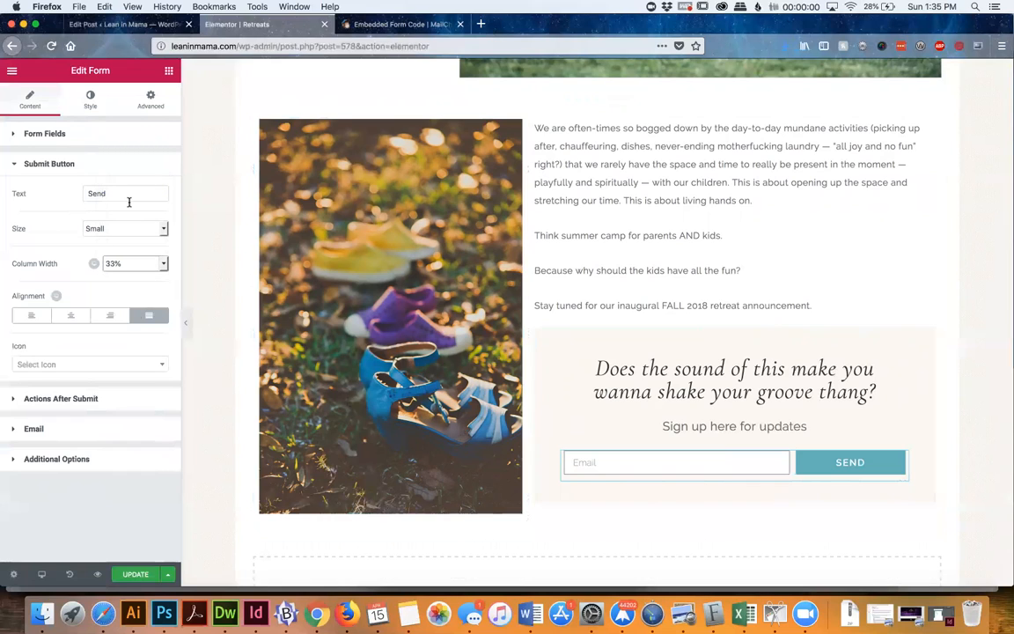
pyautogui.click(128, 575)
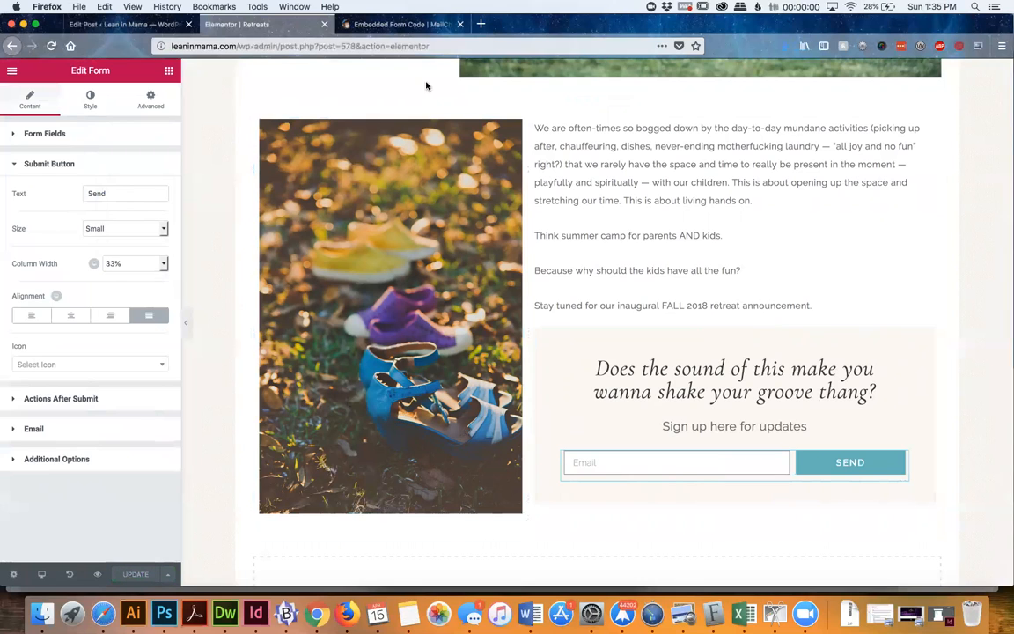
# Exit the Elementor editor to the dashboard and open the live Retreats page through its permalink
pyautogui.scroll(10, 478, 183)
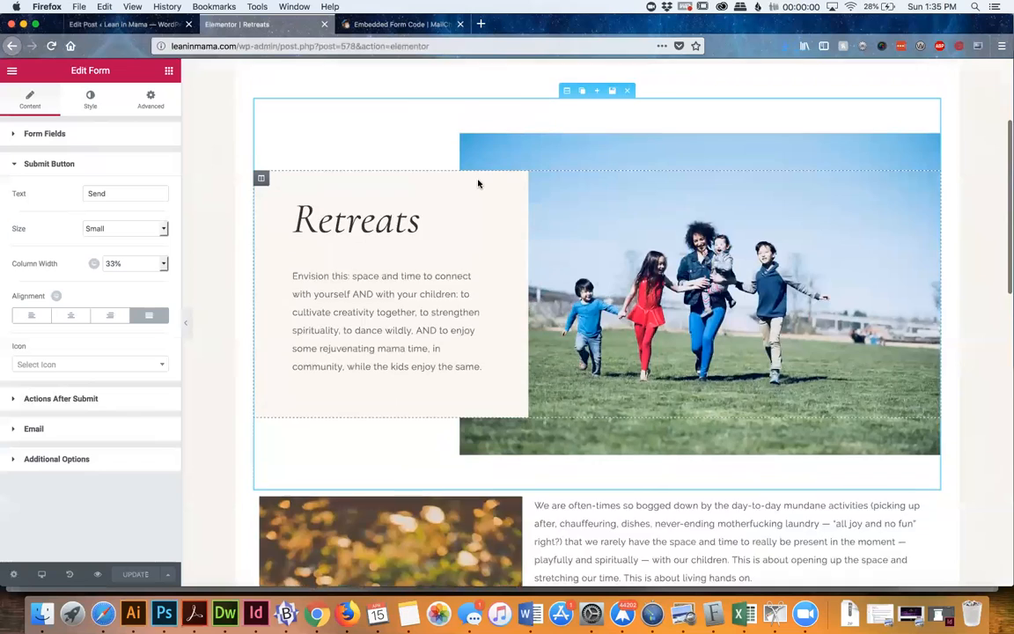
pyautogui.scroll(5, 478, 183)
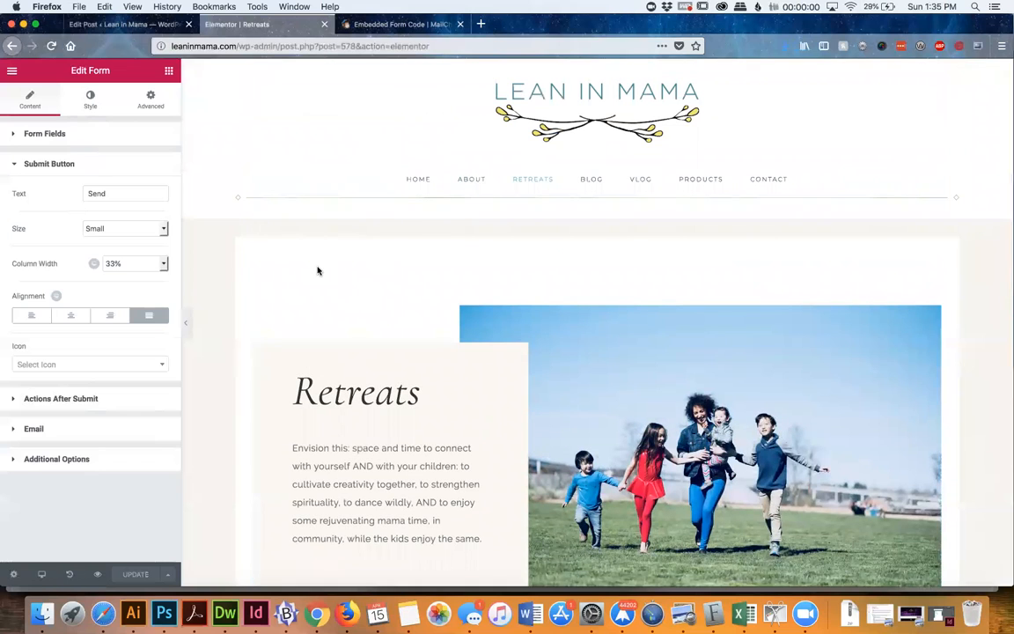
pyautogui.click(13, 575)
pyautogui.click(11, 71)
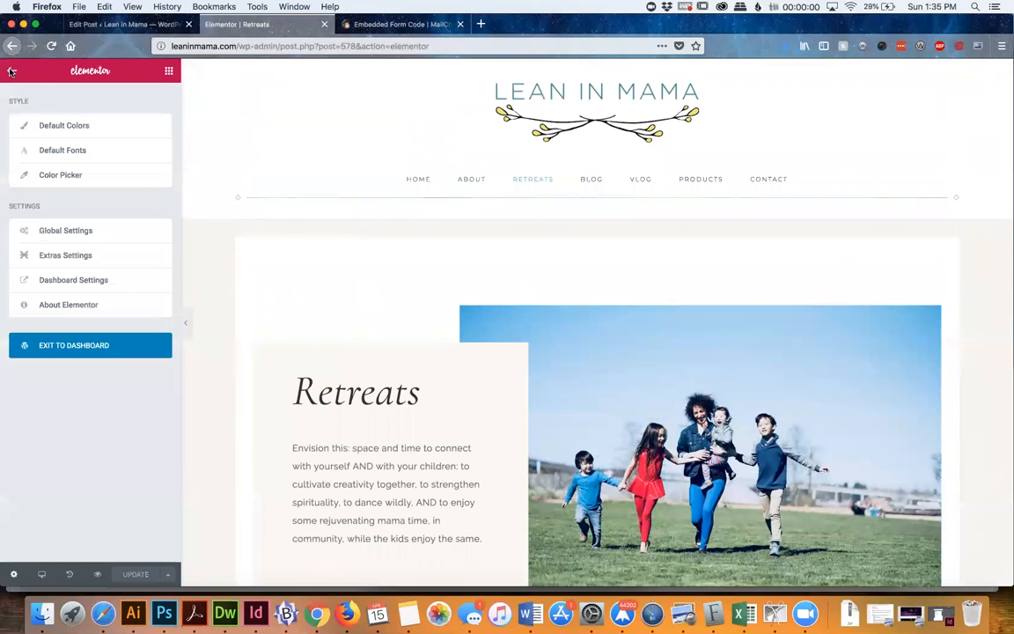
pyautogui.click(68, 353)
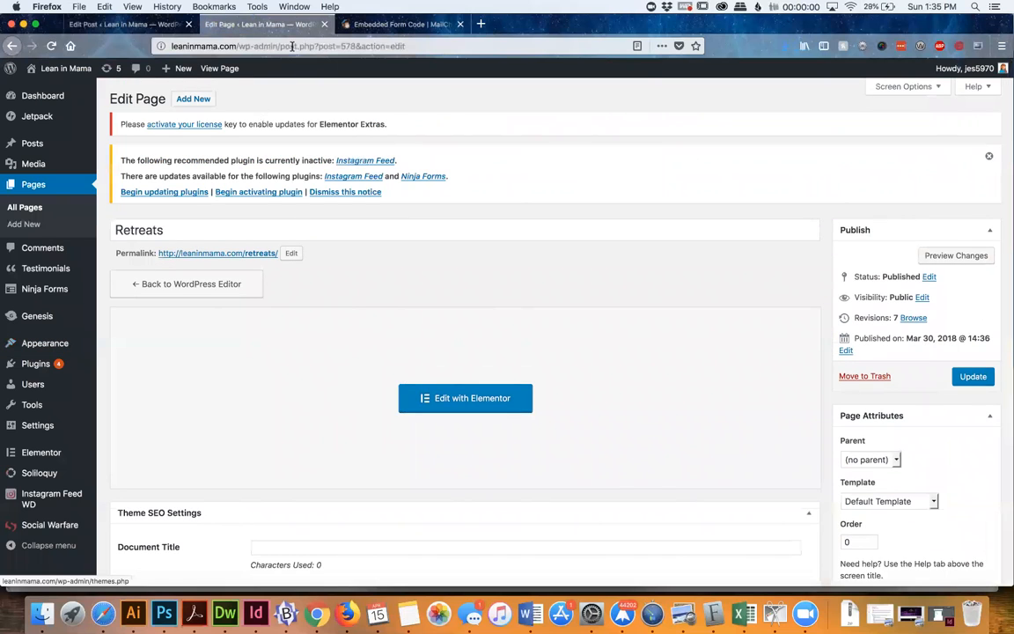
pyautogui.keyDown('super'); pyautogui.click(219, 253); pyautogui.keyUp('super')
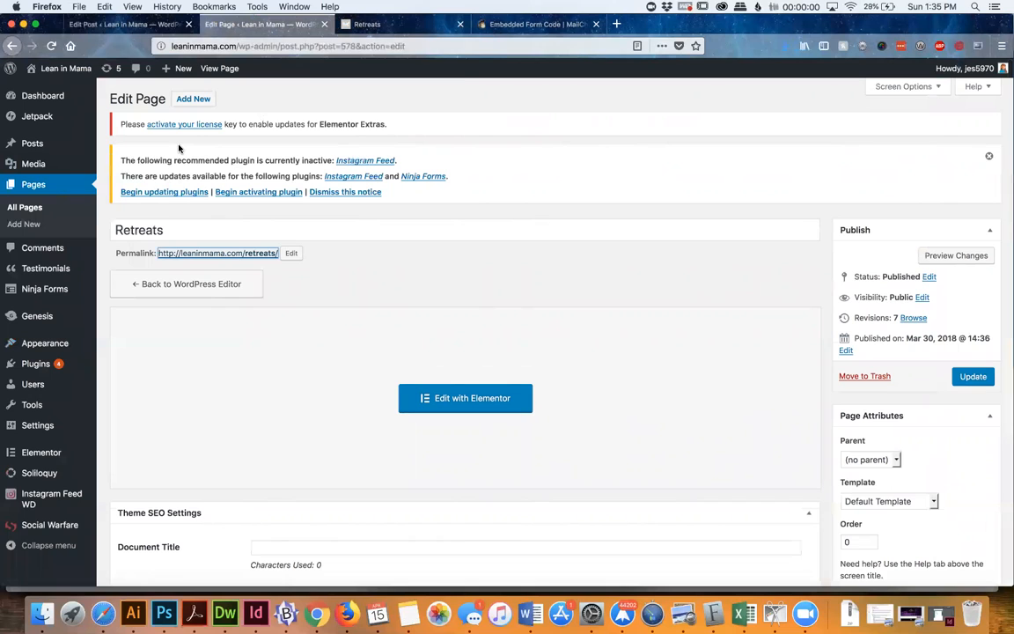
# Open the Products page in the Elementor editor from the list of all pages
pyautogui.click(35, 186)
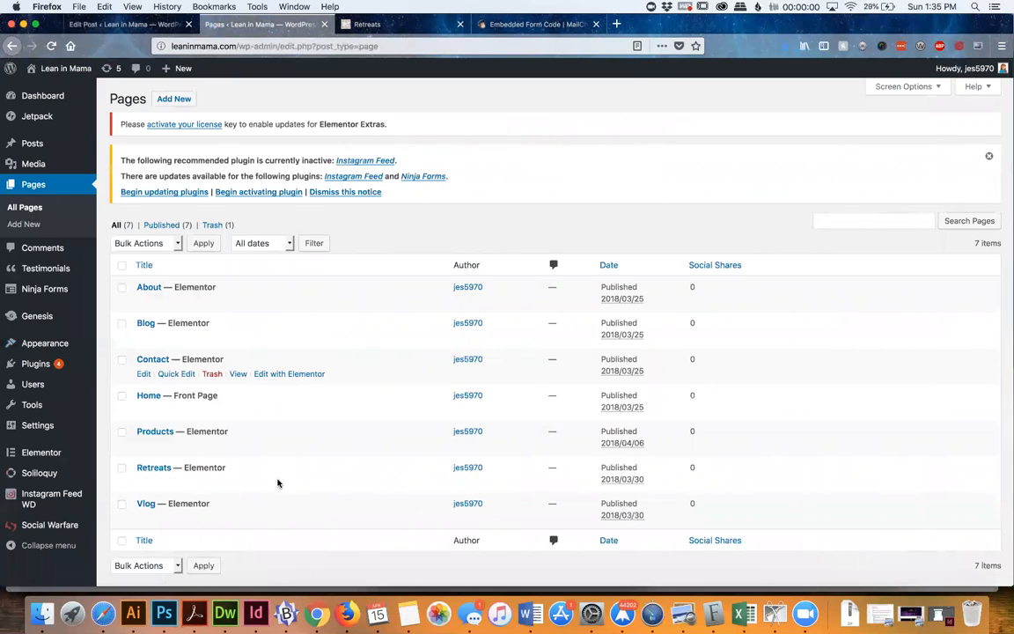
pyautogui.scroll(-2, 273, 299)
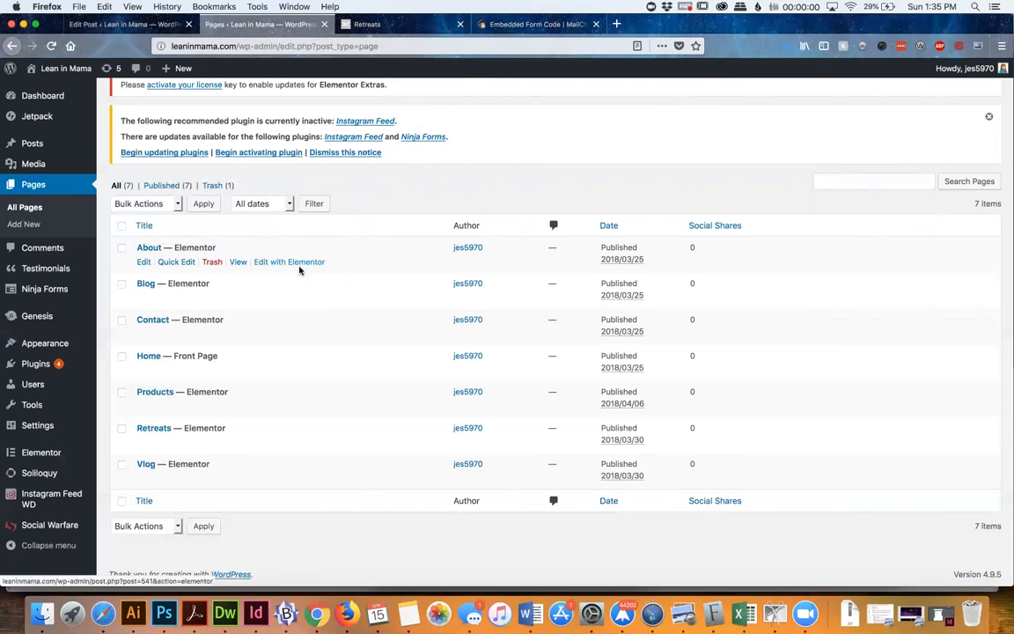
pyautogui.click(293, 408)
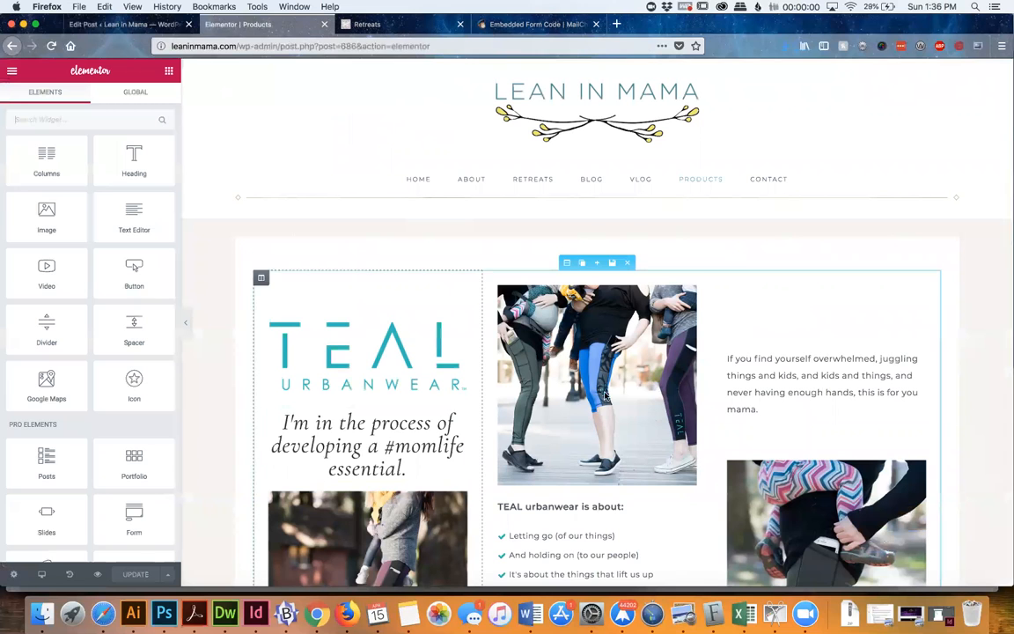
# Open the editing settings of the "#momlife essential" heading and the "If you find yourself overwhelmed" text block on the Products page
pyautogui.scroll(-2, 610, 458)
pyautogui.scroll(-4, 610, 458)
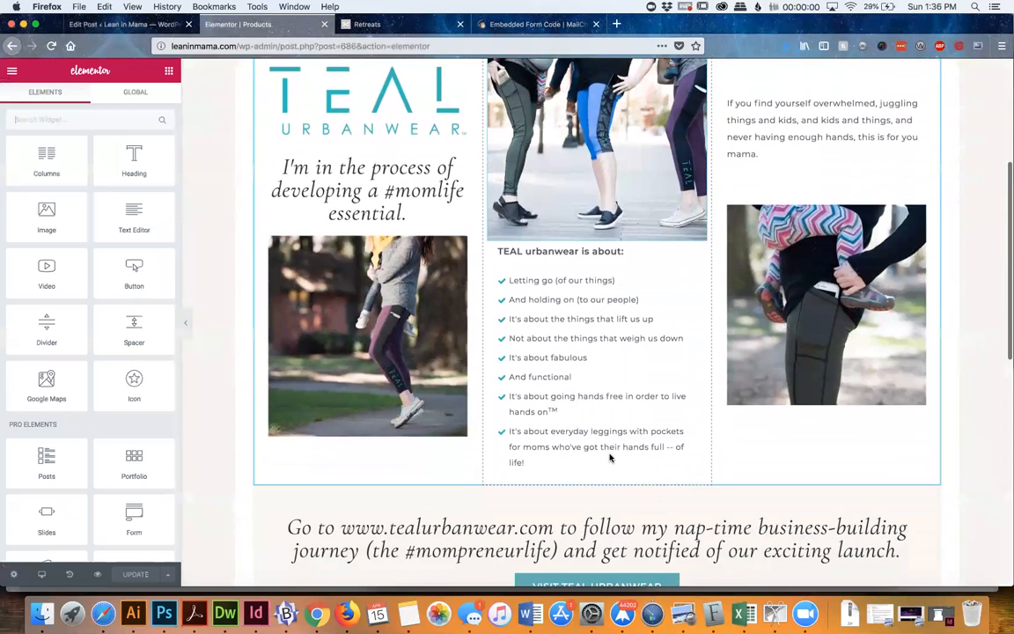
pyautogui.click(370, 186)
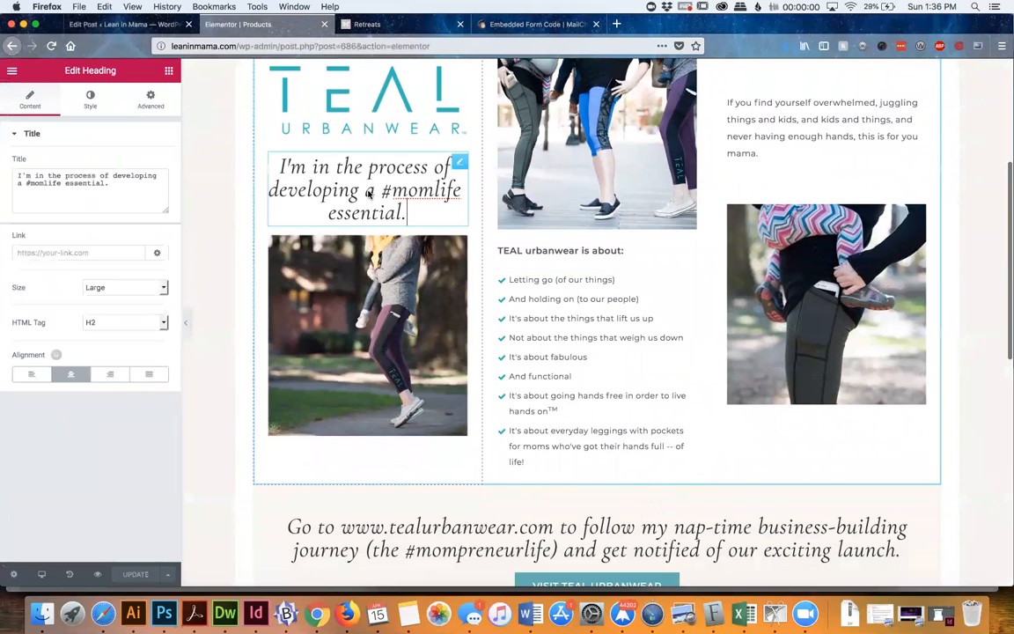
pyautogui.click(842, 128)
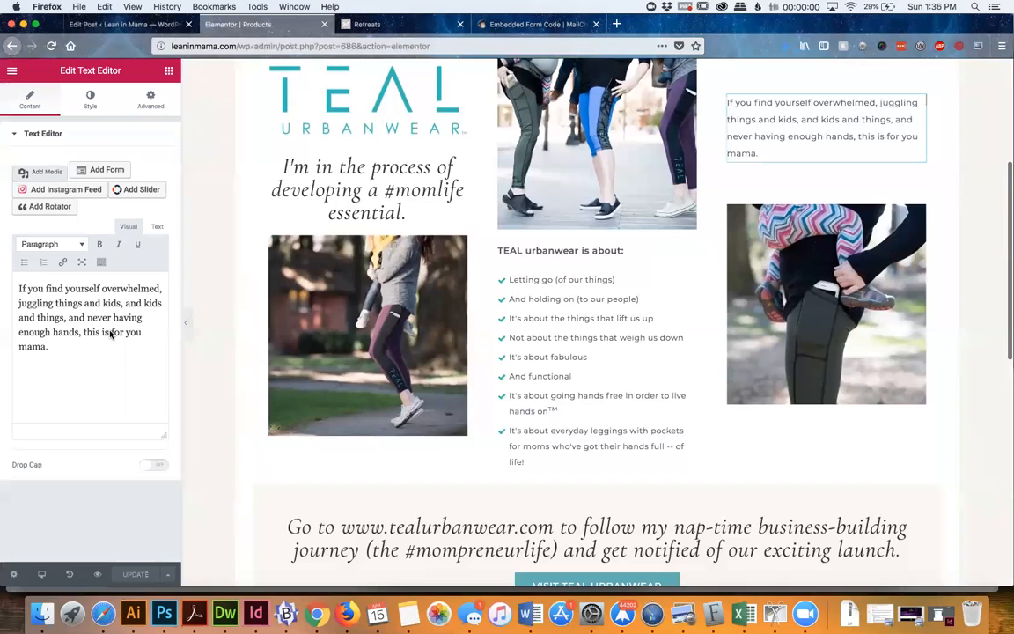
# Open the icon list under "TEAL urbanwear is about:" and view the settings of its first two items
pyautogui.click(582, 350)
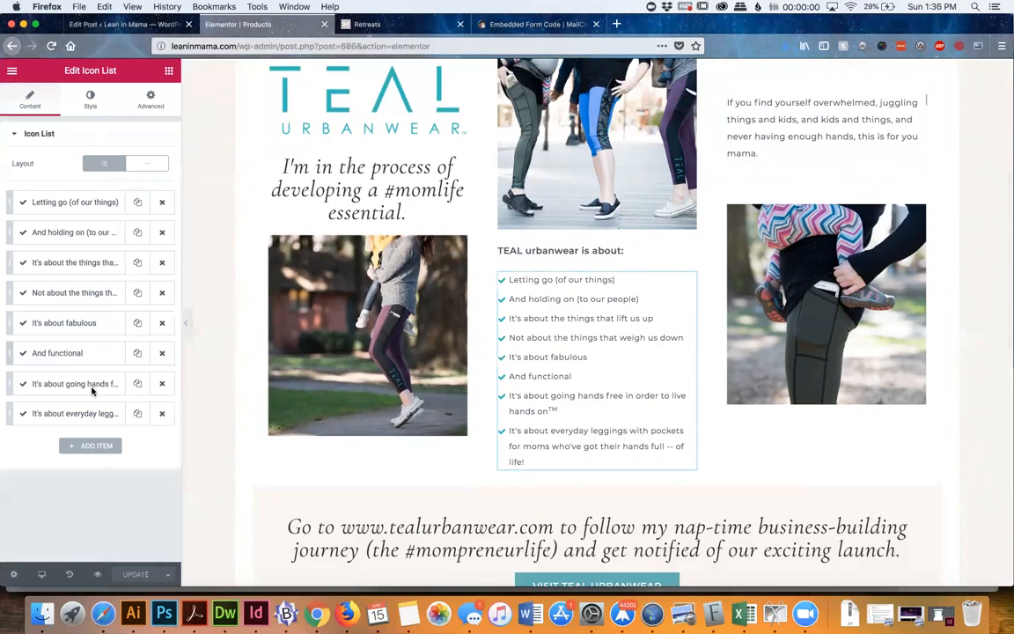
pyautogui.click(84, 206)
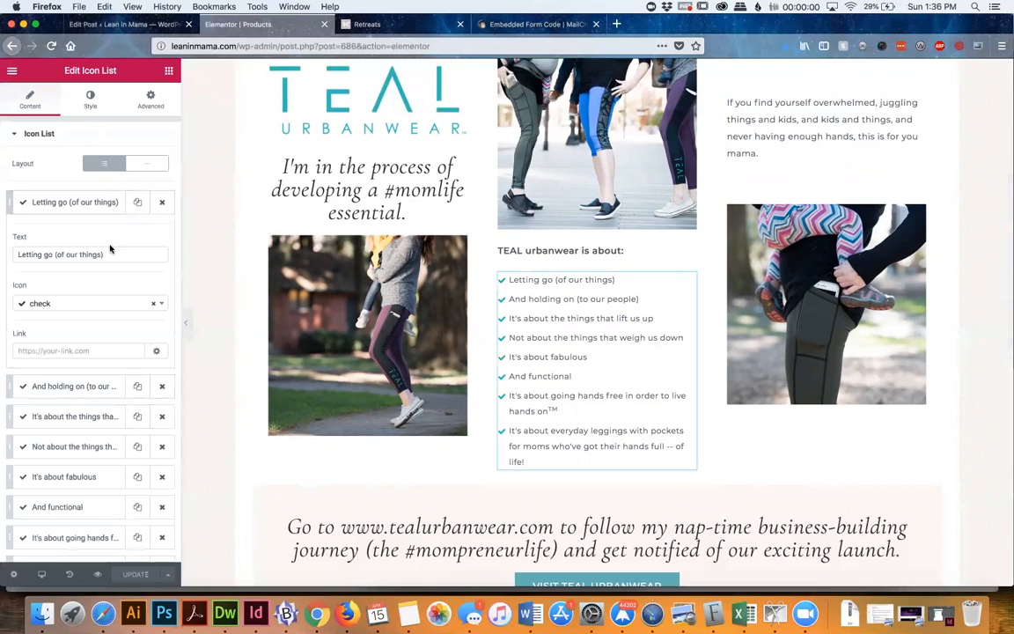
pyautogui.click(81, 204)
pyautogui.click(75, 234)
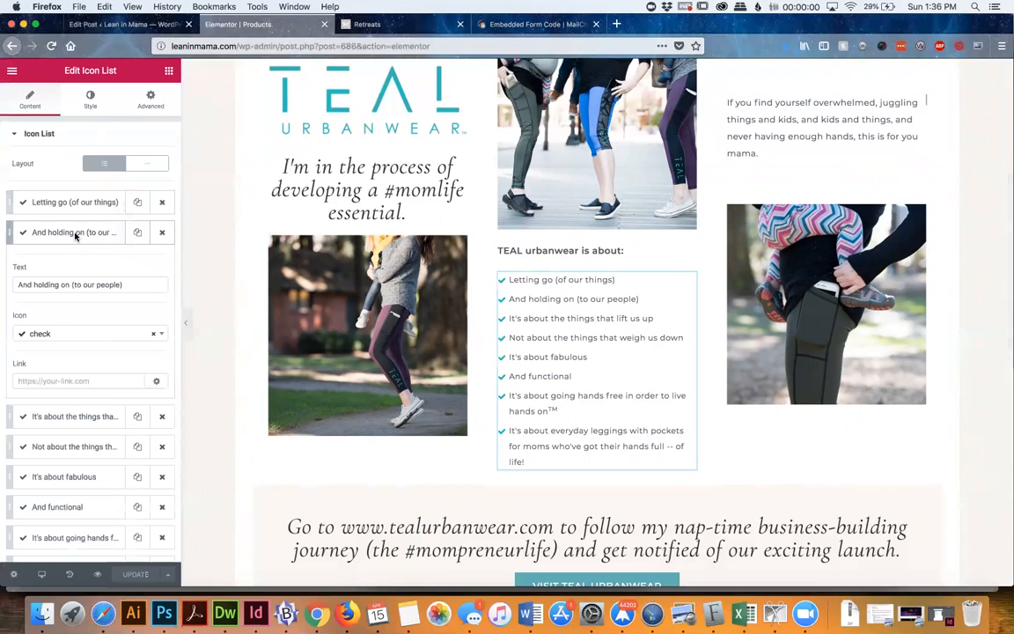
pyautogui.click(72, 240)
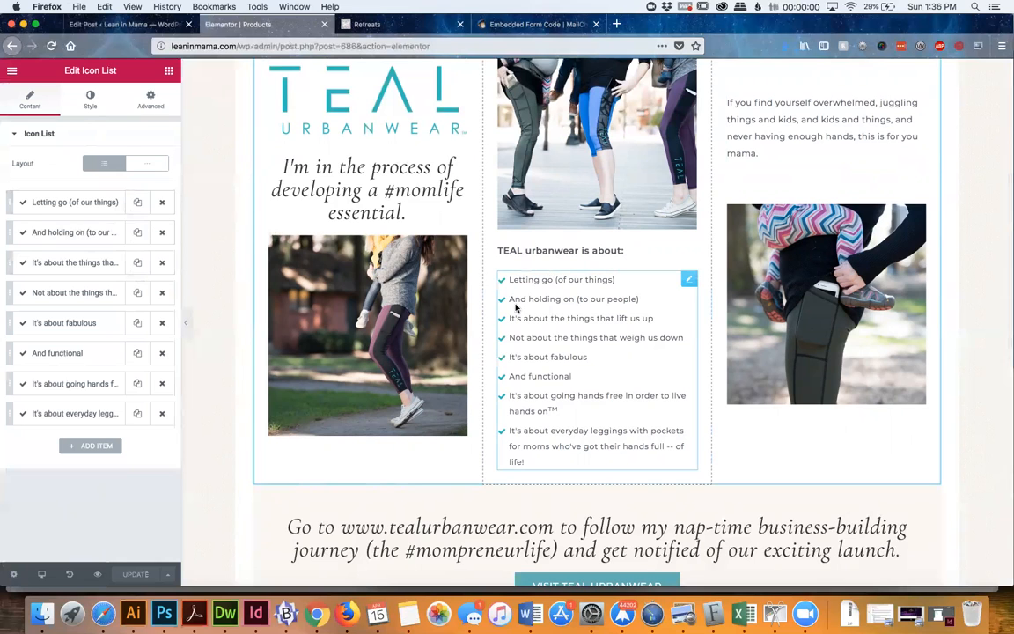
pyautogui.scroll(-2, 515, 303)
pyautogui.scroll(-5, 515, 303)
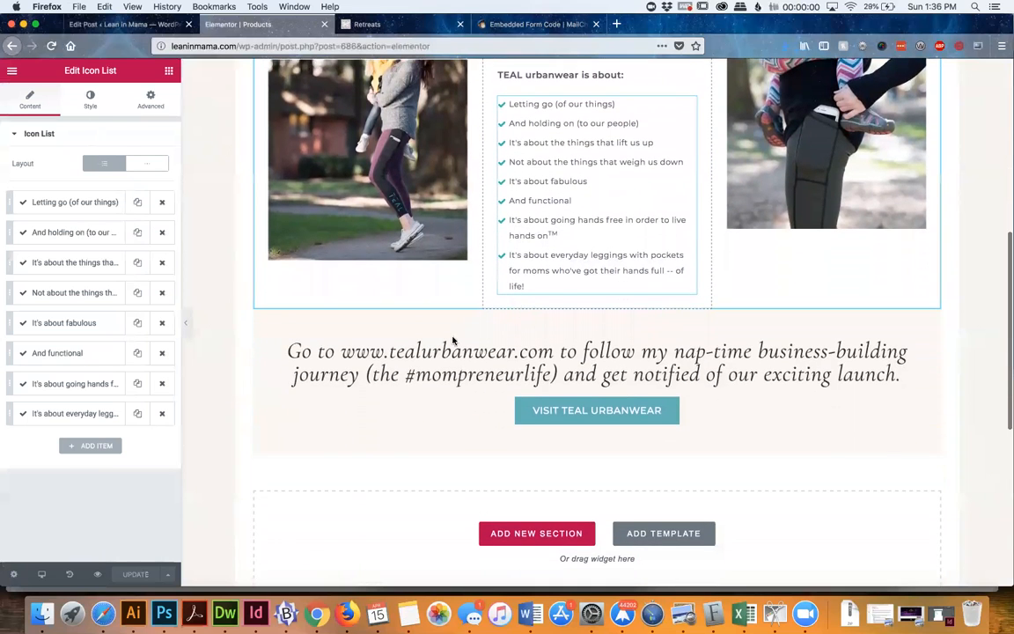
pyautogui.click(407, 372)
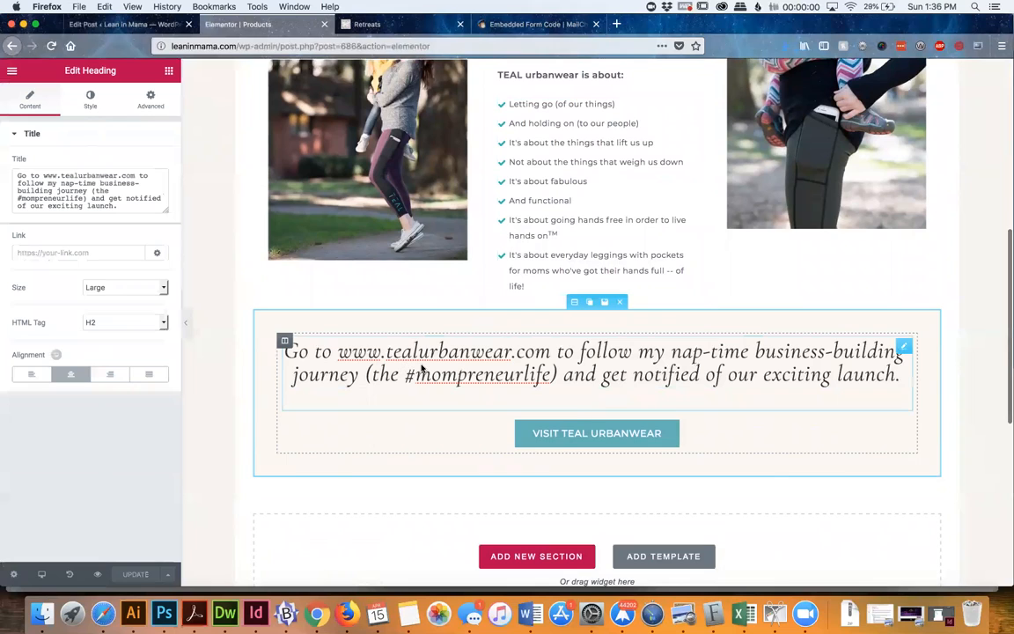
pyautogui.click(695, 437)
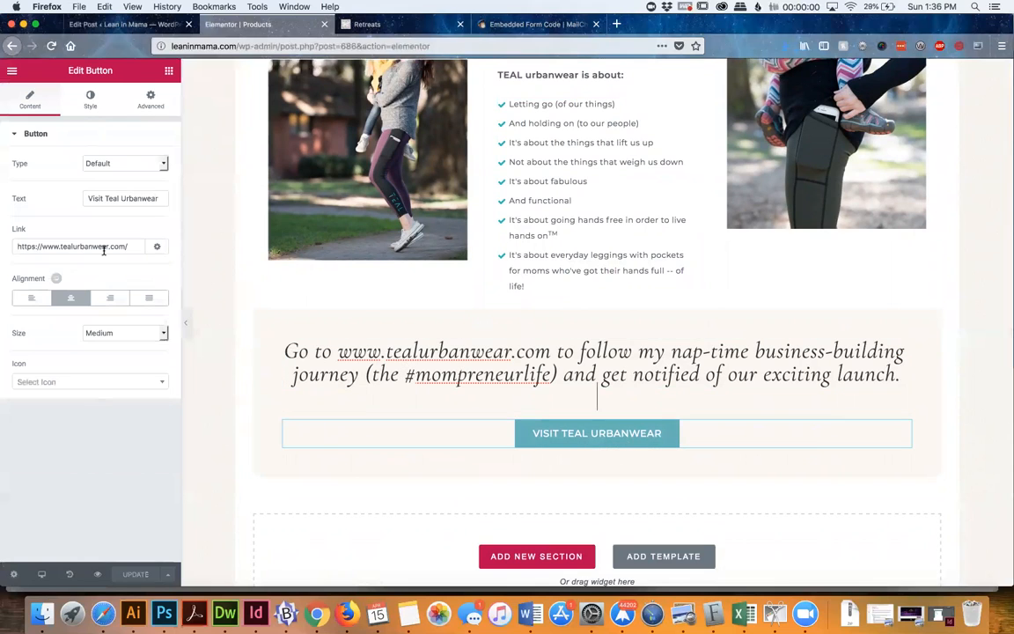
pyautogui.tripleClick(66, 247)
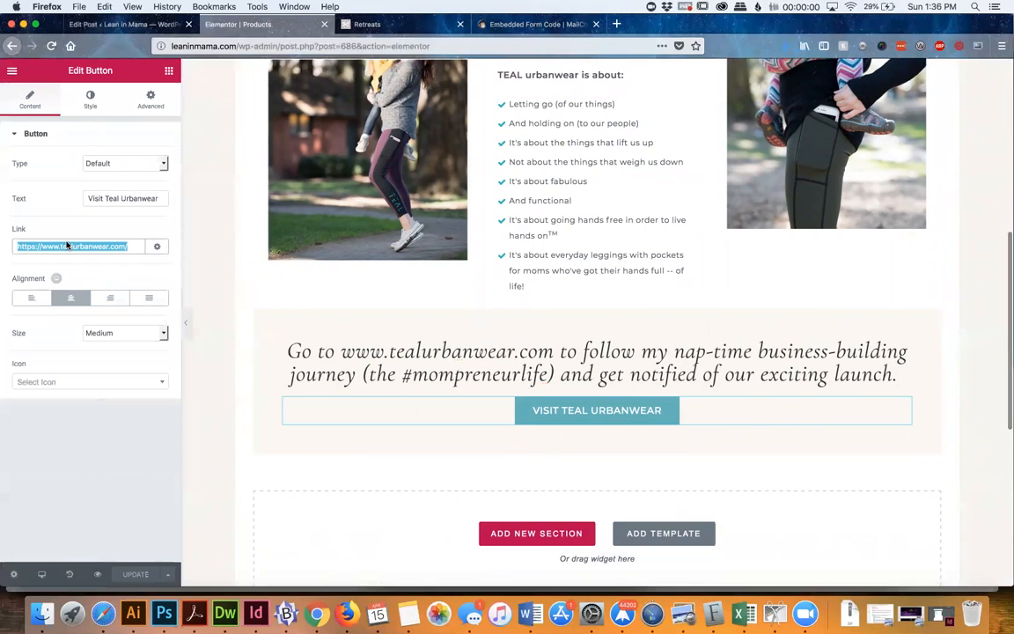
pyautogui.tripleClick(111, 203)
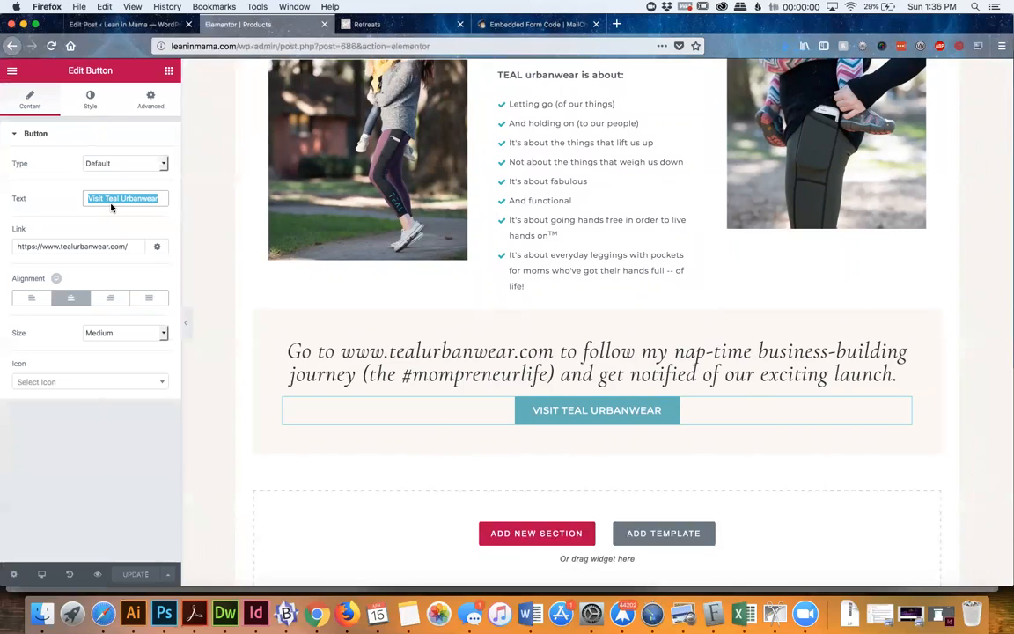
# Check the live Retreats page and the draft post, and show the Elementor main menu in the Products page editor
pyautogui.click(385, 25)
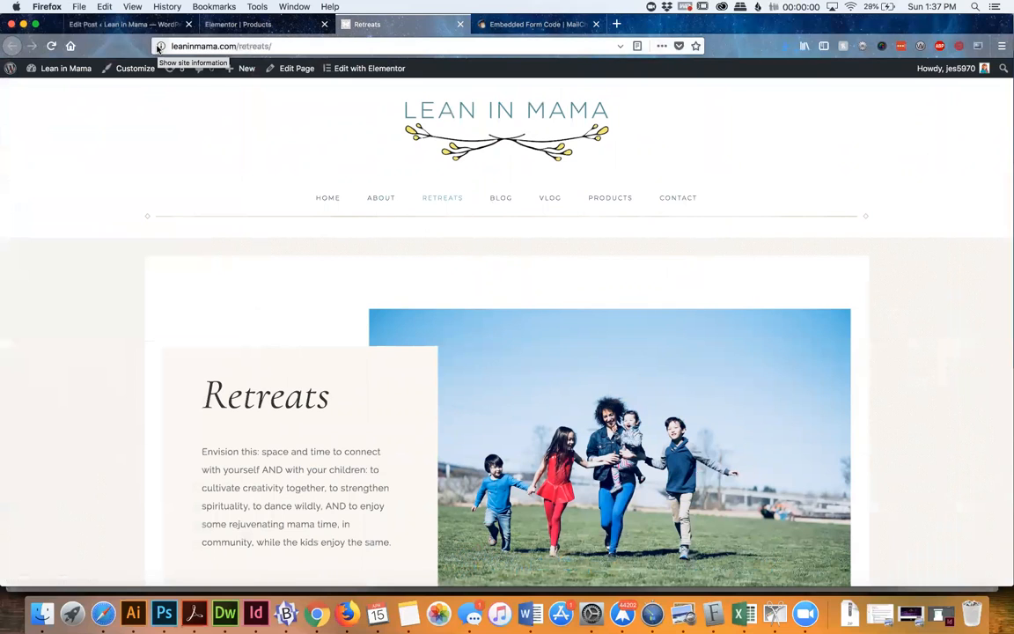
pyautogui.click(108, 26)
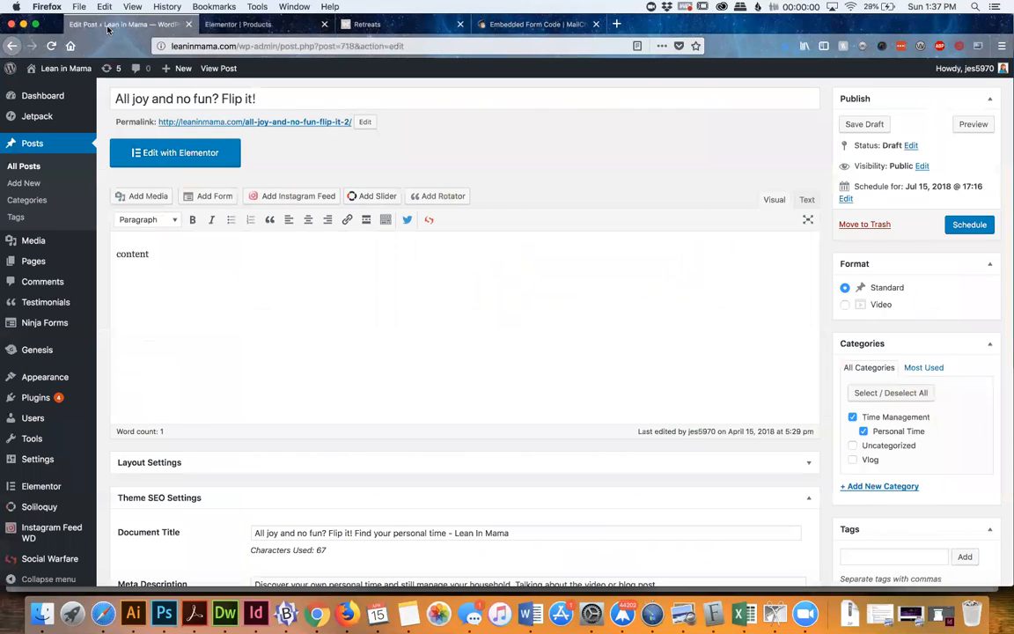
pyautogui.click(238, 25)
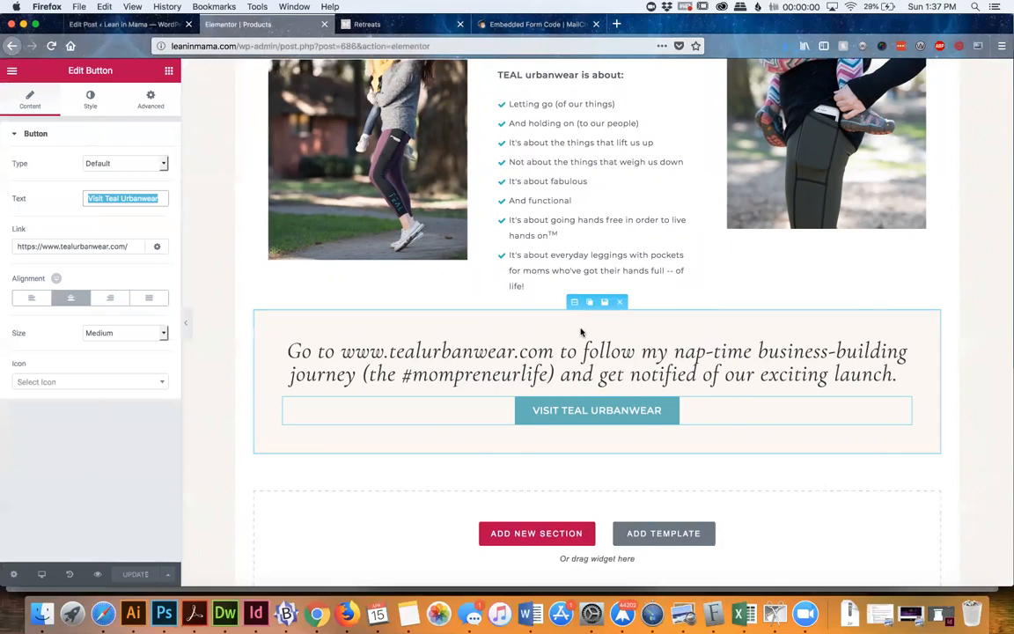
pyautogui.click(13, 72)
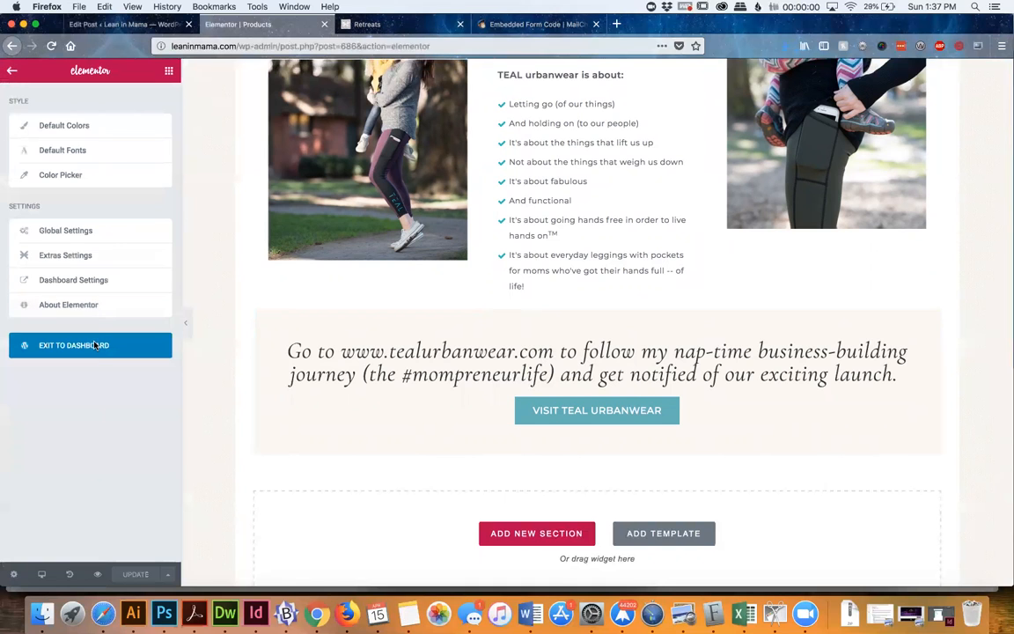
pyautogui.scroll(10, 293, 362)
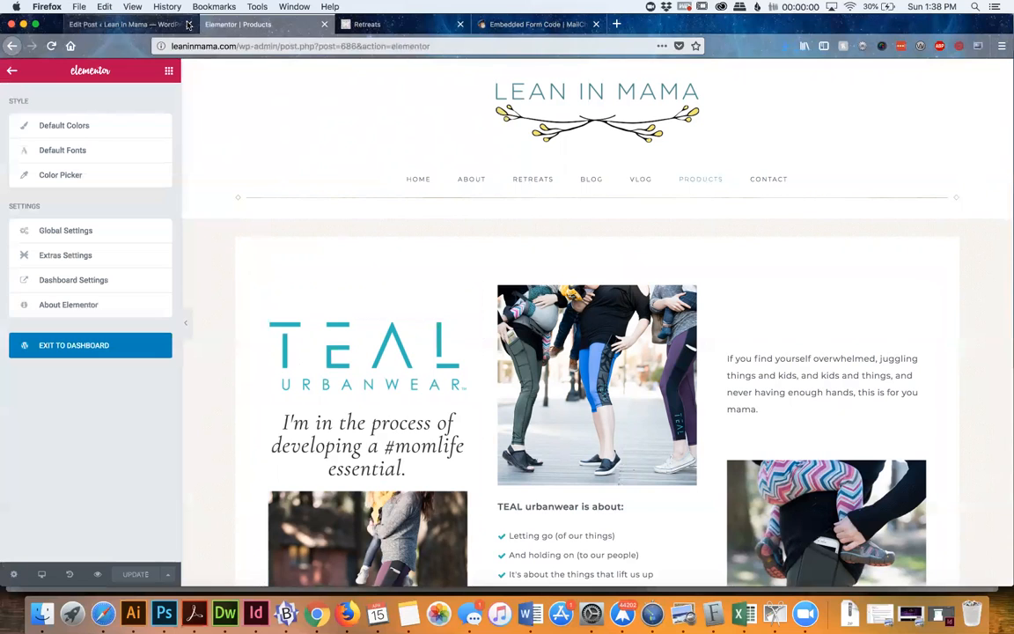
# Leave the draft post for the list of all pages and compare it with the open Products page editor
pyautogui.click(133, 25)
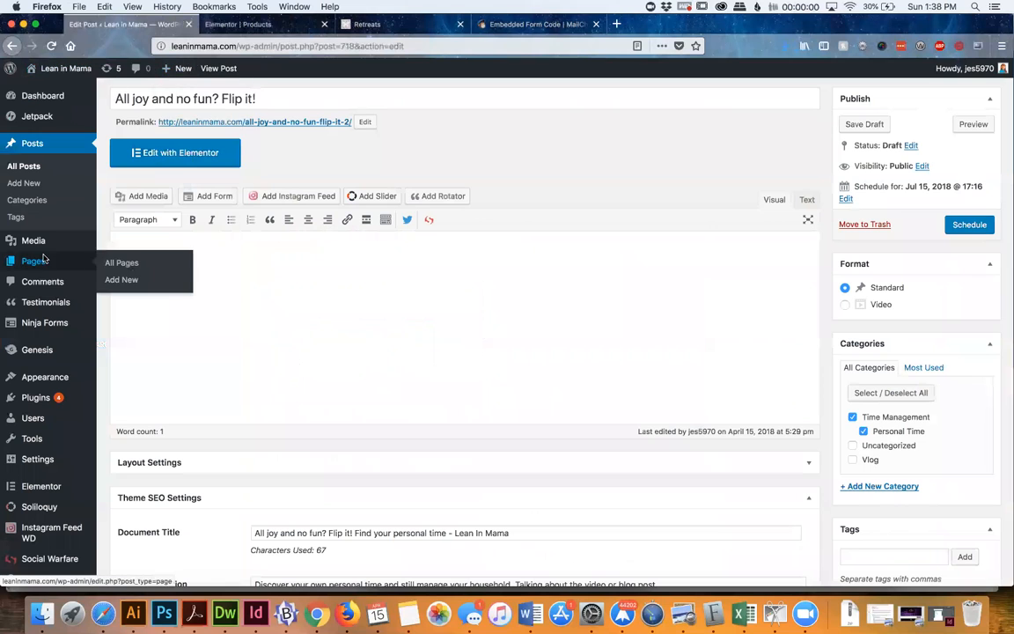
pyautogui.click(34, 261)
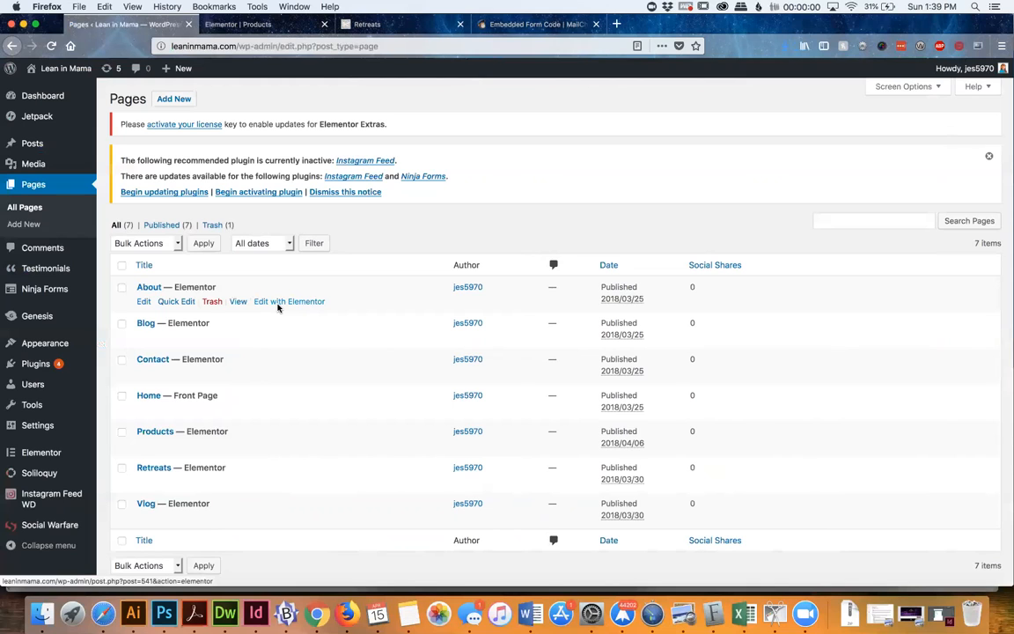
pyautogui.click(260, 25)
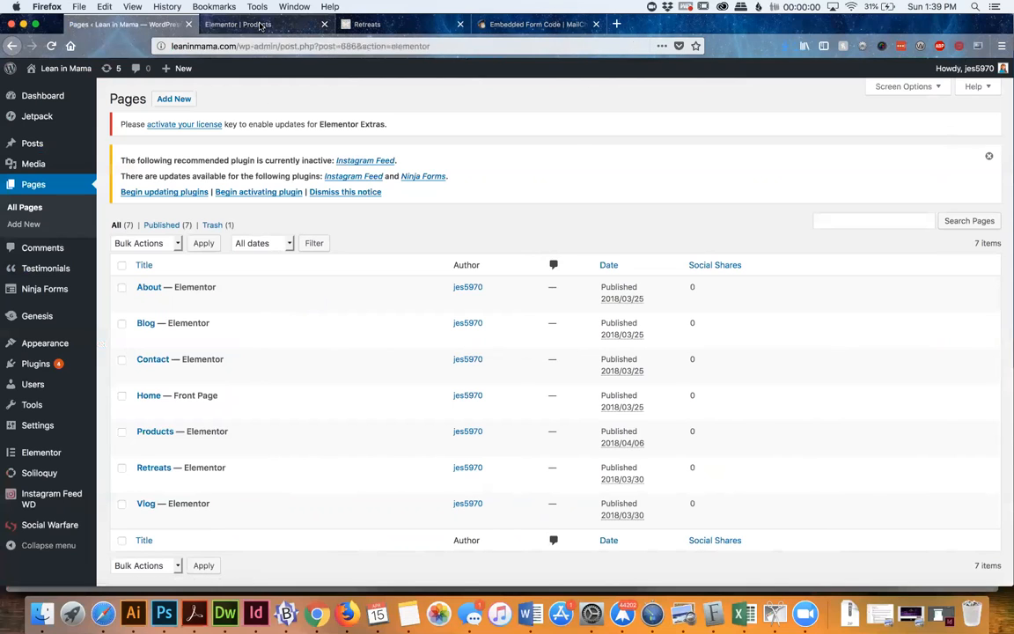
pyautogui.click(150, 25)
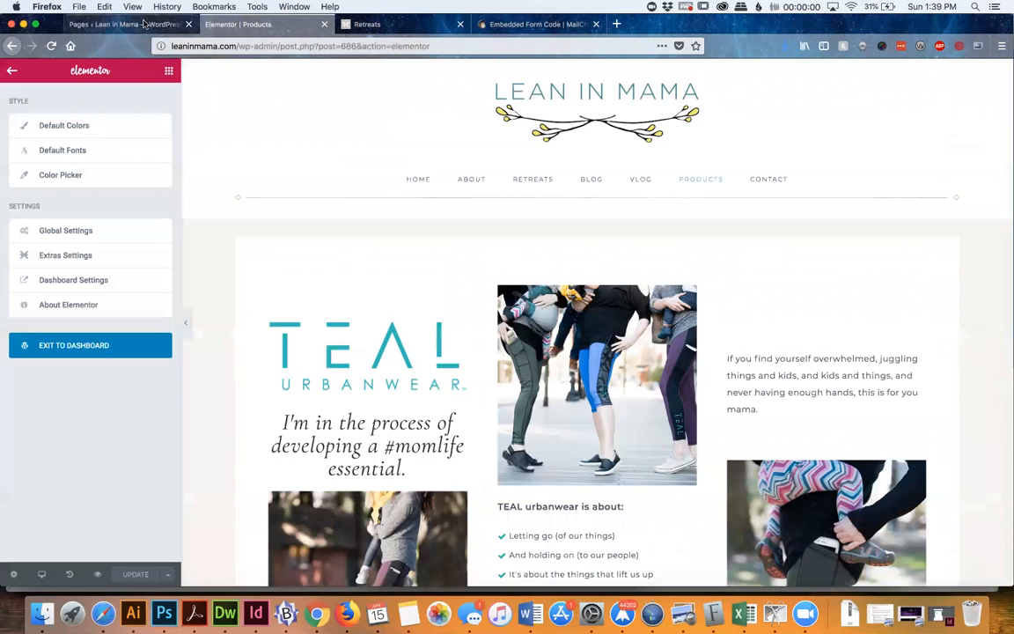
# Open the list of all posts and look through its entries
pyautogui.click(35, 146)
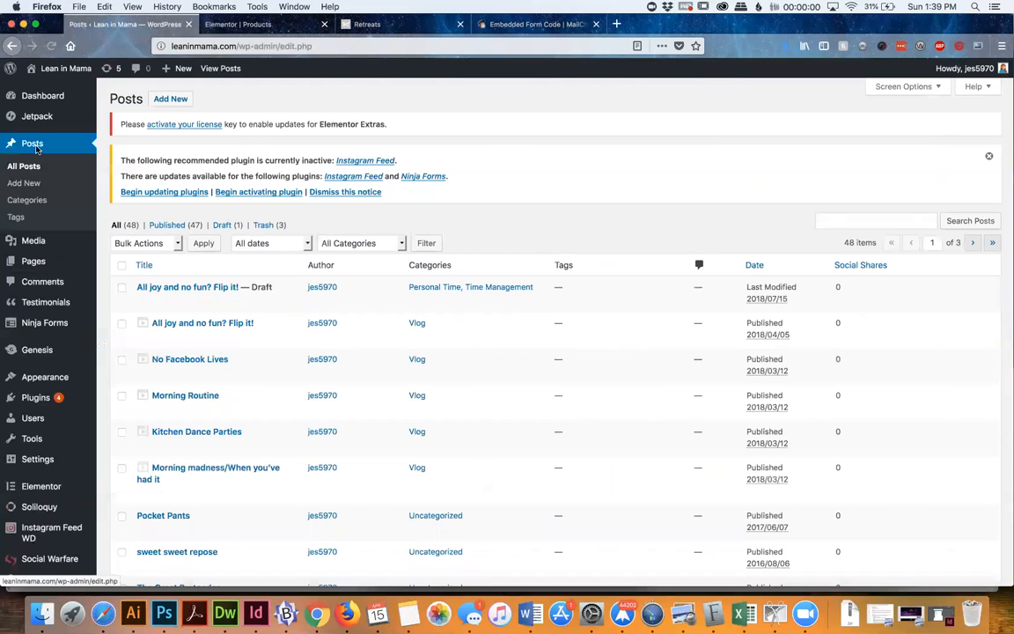
pyautogui.scroll(-6, 243, 443)
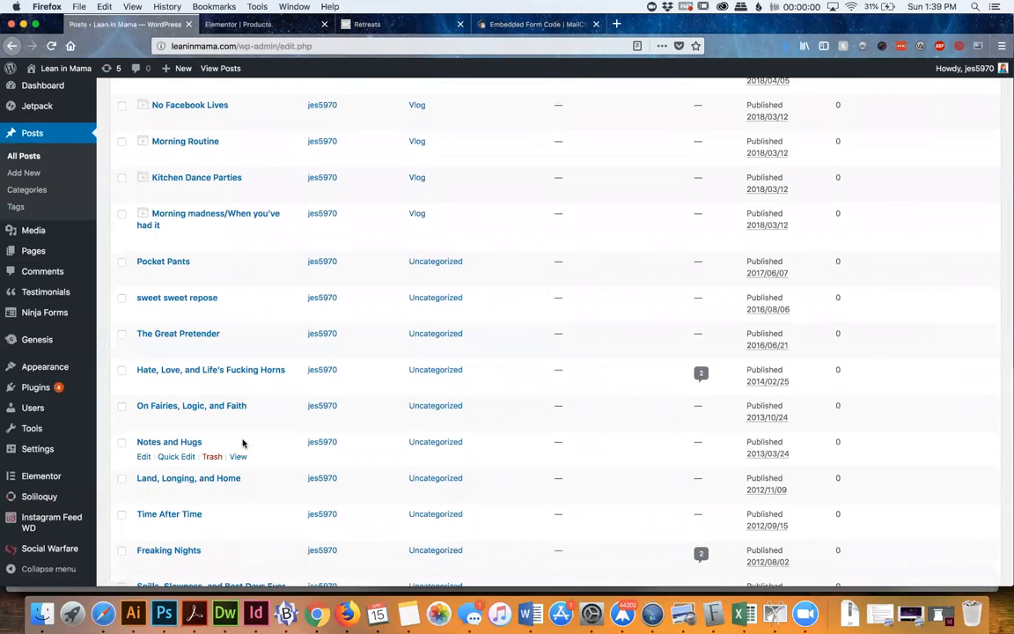
pyautogui.scroll(-6, 243, 443)
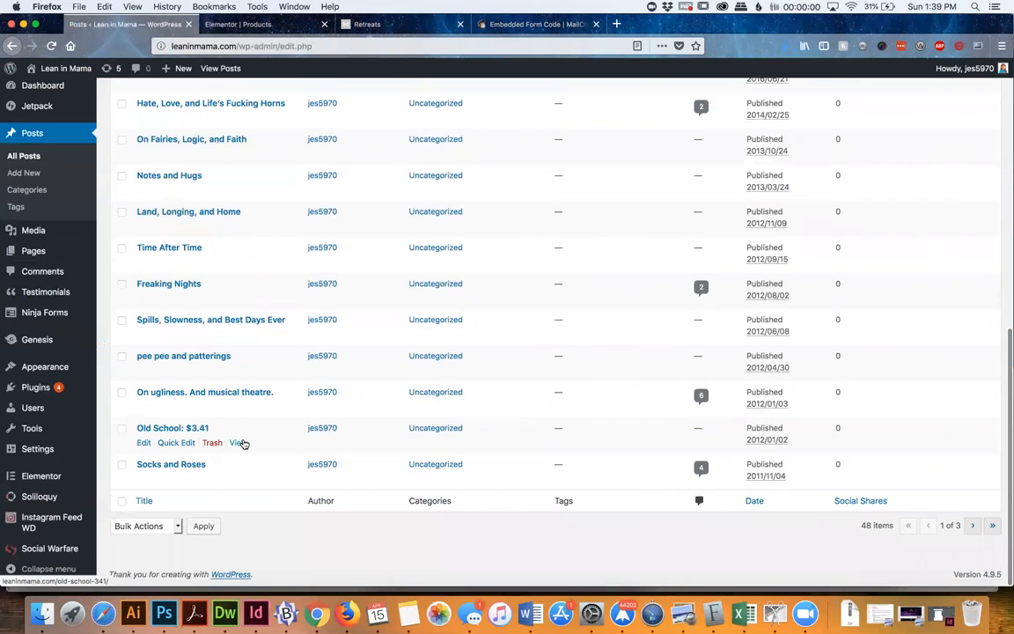
pyautogui.scroll(10, 243, 443)
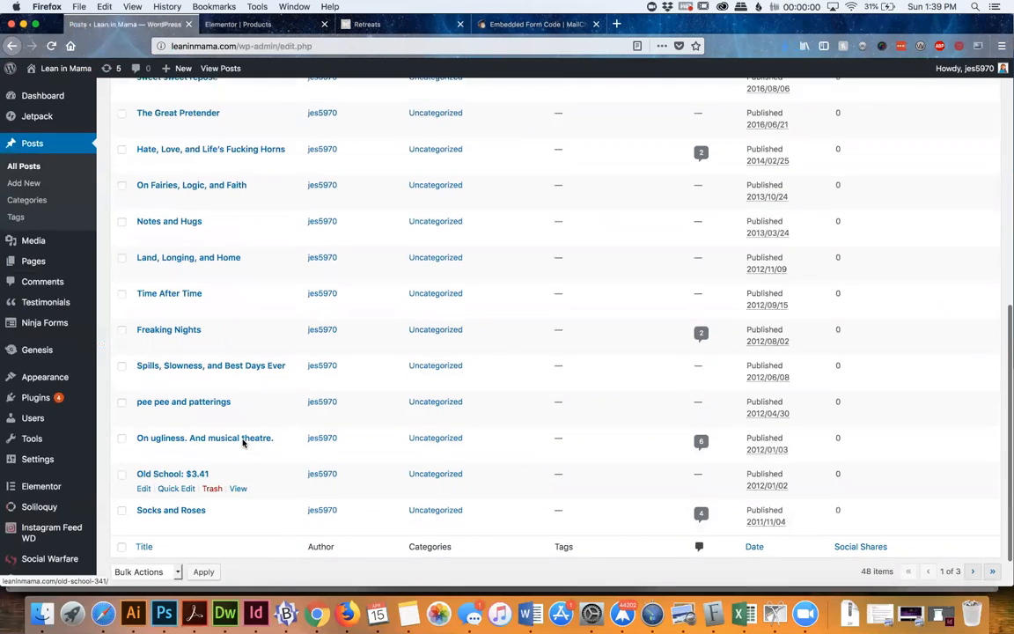